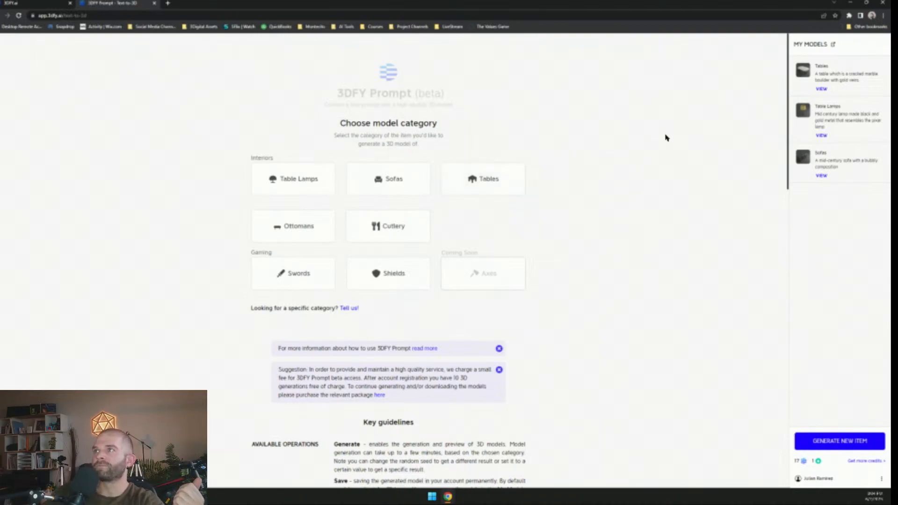
- Open the saved cracked marble boulder table model and examine its top and legs from several angles
left_click(821, 88)
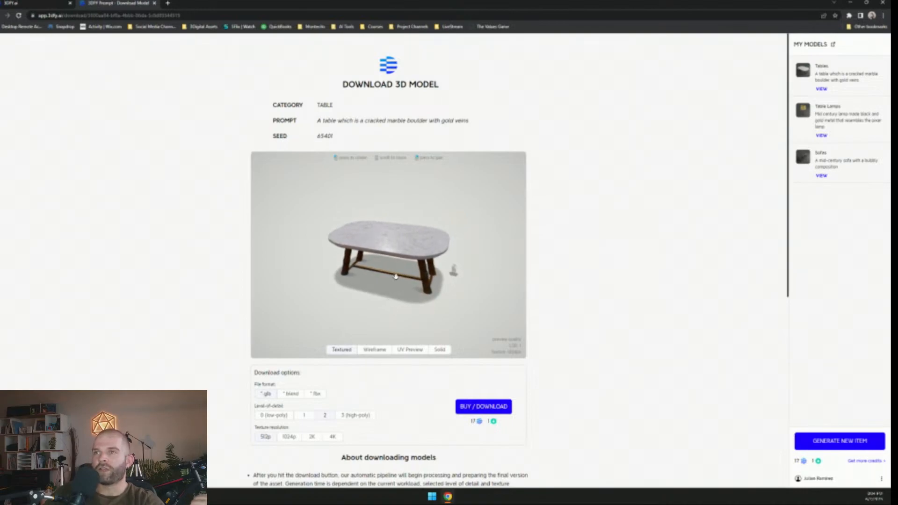
left_click_drag(420, 230, 360, 278)
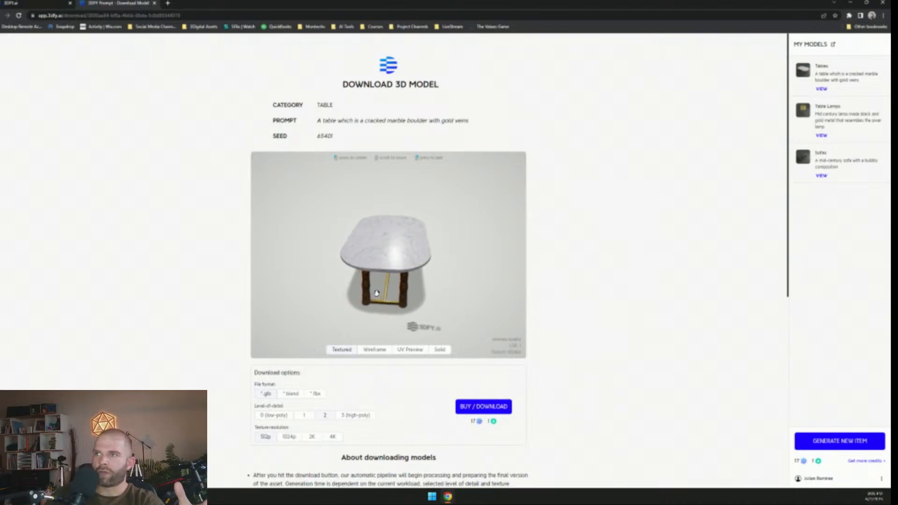
left_click_drag(408, 290, 428, 299)
scroll(392, 295, "up", 4)
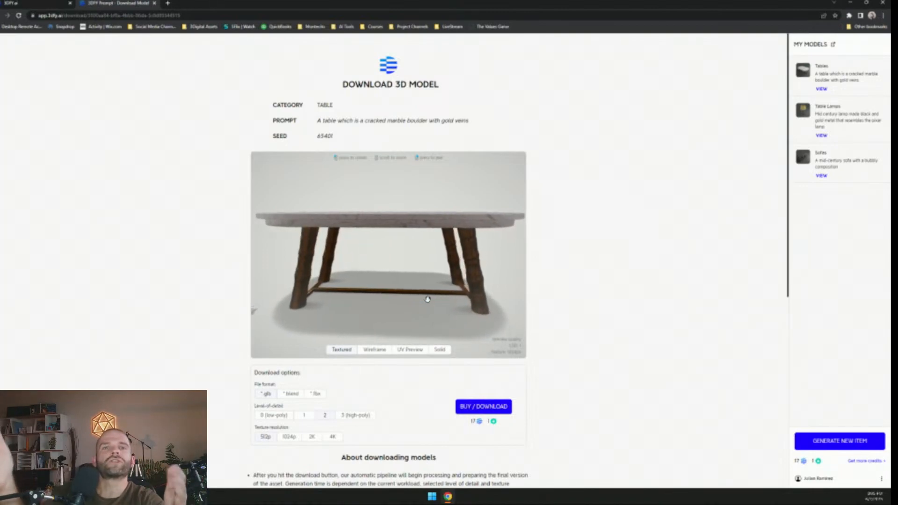
left_click_drag(427, 299, 336, 283)
left_click_drag(382, 299, 405, 299)
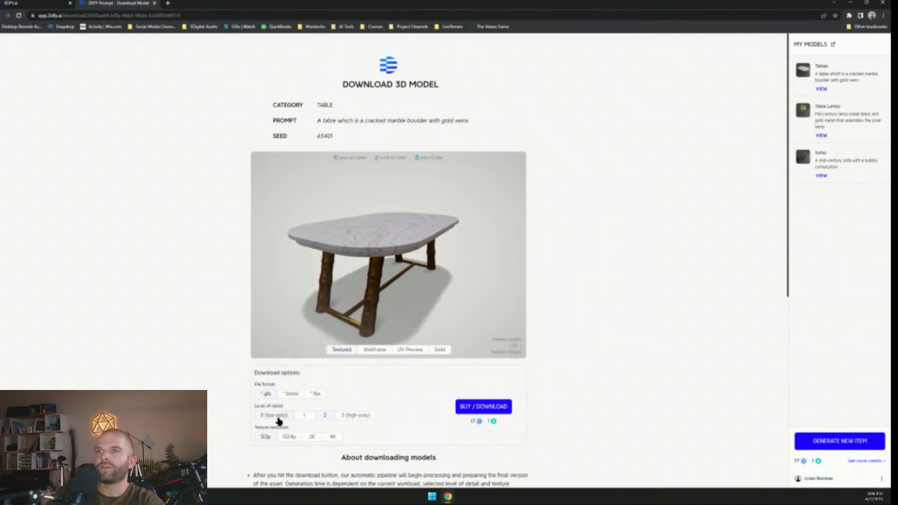
- Inspect the table's marble surface up close and preview the model in UV Preview and Solid display modes
scroll(294, 435, "down", 1)
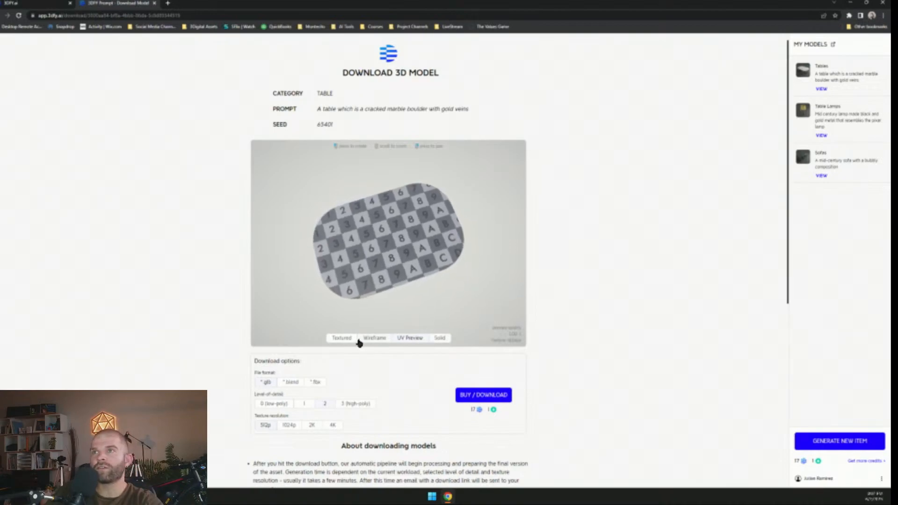
scroll(372, 258, "up", 5)
left_click_drag(363, 253, 381, 252)
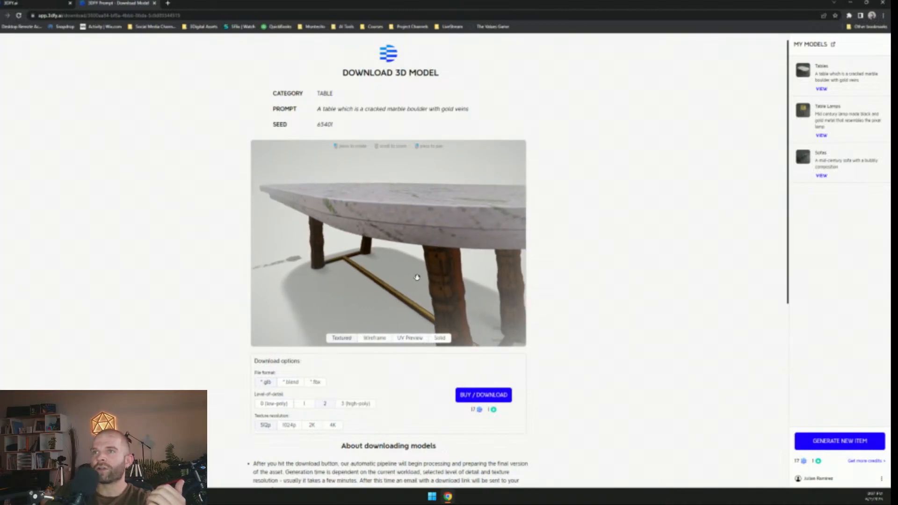
mouse_move(407, 282)
left_mouse_down()
mouse_move(383, 281)
mouse_move(439, 268)
mouse_move(367, 240)
mouse_move(463, 257)
mouse_move(392, 244)
mouse_move(379, 268)
mouse_move(398, 248)
mouse_move(411, 261)
mouse_move(341, 260)
mouse_move(425, 263)
mouse_move(409, 275)
left_mouse_up()
left_click(410, 338)
left_click(440, 338)
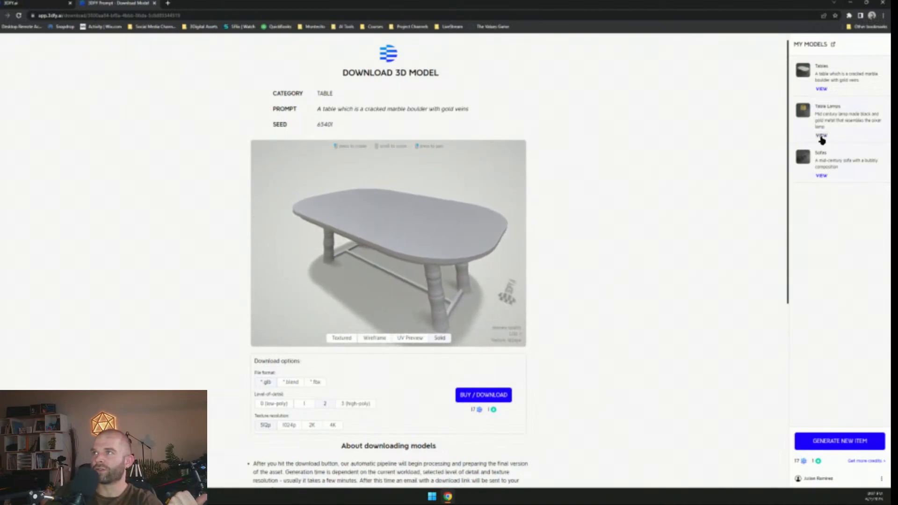
- Open the saved mid-century black and gold table lamp model and examine its shade and base up close
left_click(821, 135)
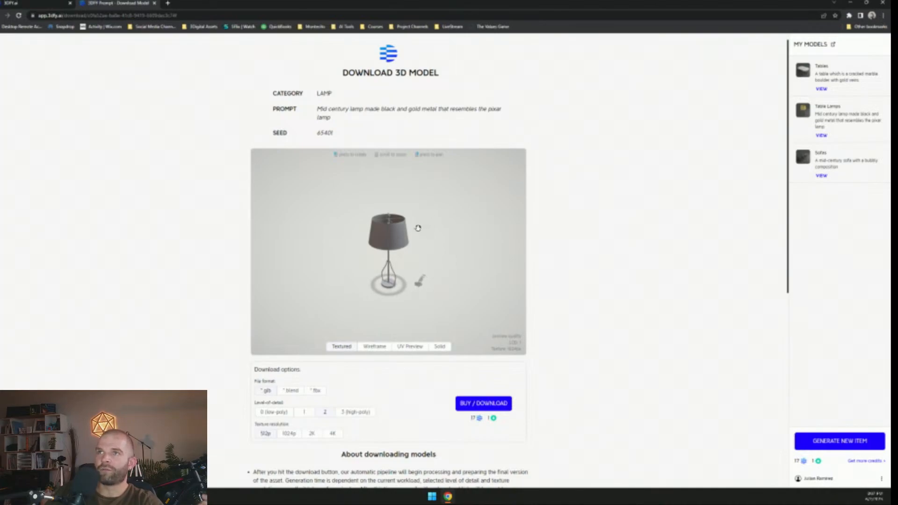
scroll(391, 280, "up", 3)
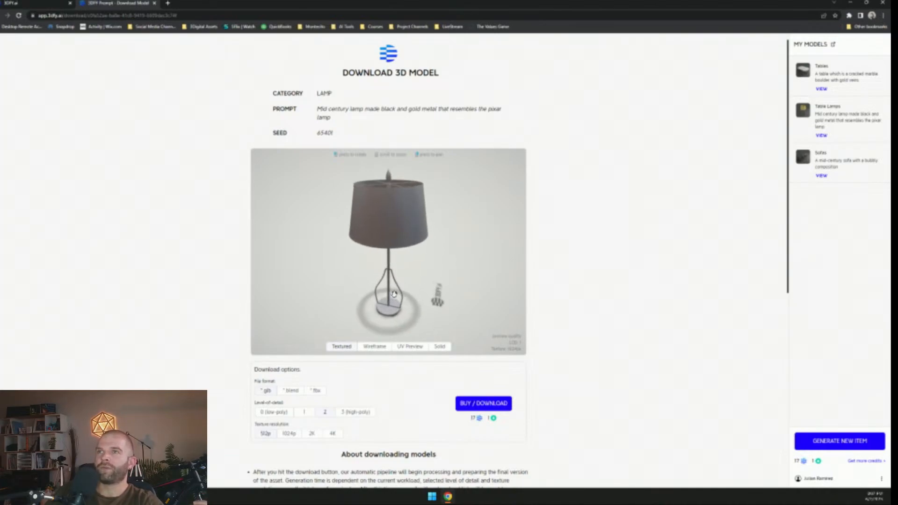
left_click_drag(388, 294, 346, 291)
scroll(374, 281, "up", 3)
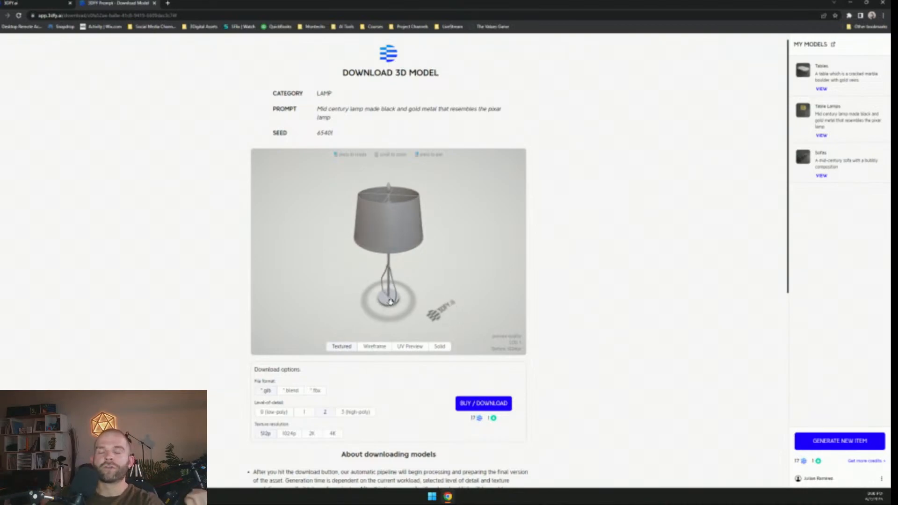
- Open the saved mid-century bubbly sofa model and examine its front, side, top and underside
left_click(822, 176)
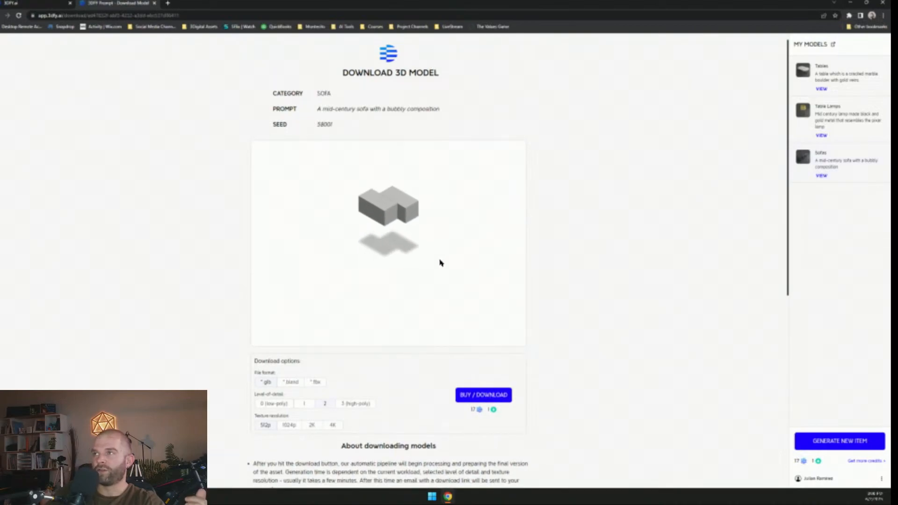
left_click_drag(446, 250, 402, 265)
left_click_drag(454, 257, 314, 267)
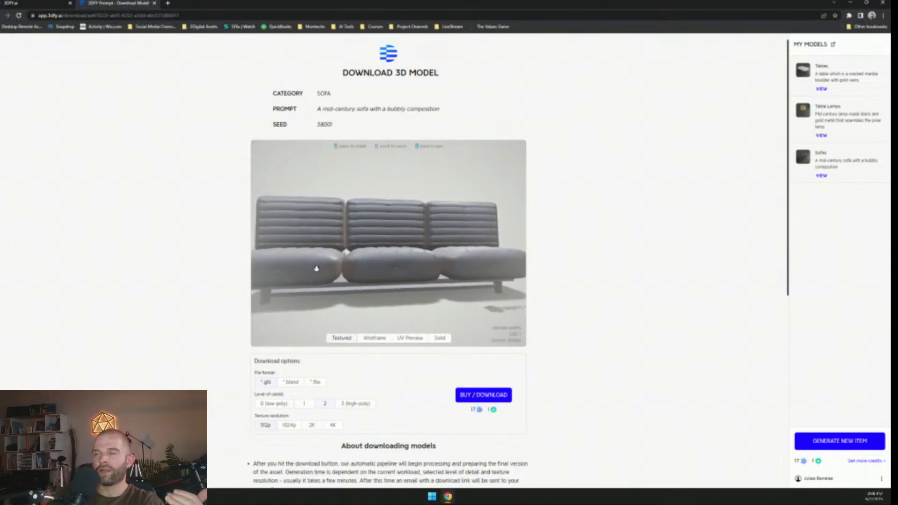
left_click_drag(374, 253, 365, 258)
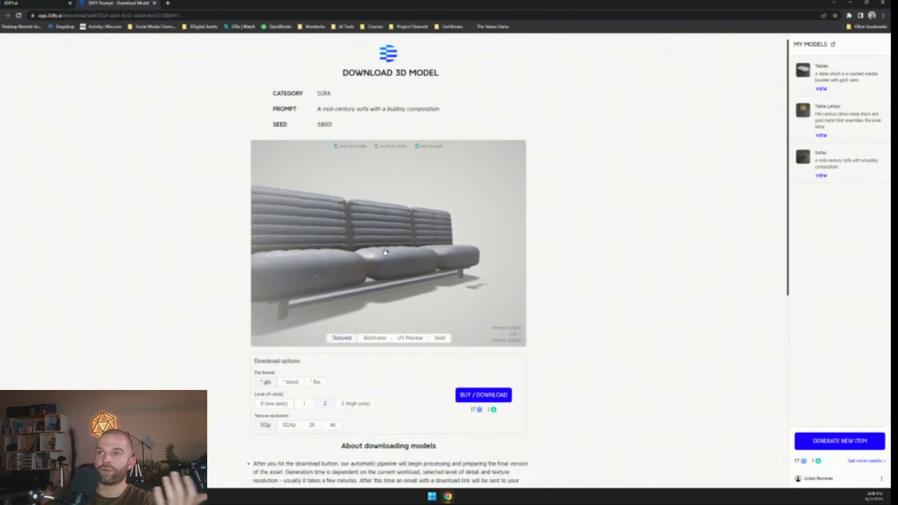
left_click_drag(386, 251, 320, 266)
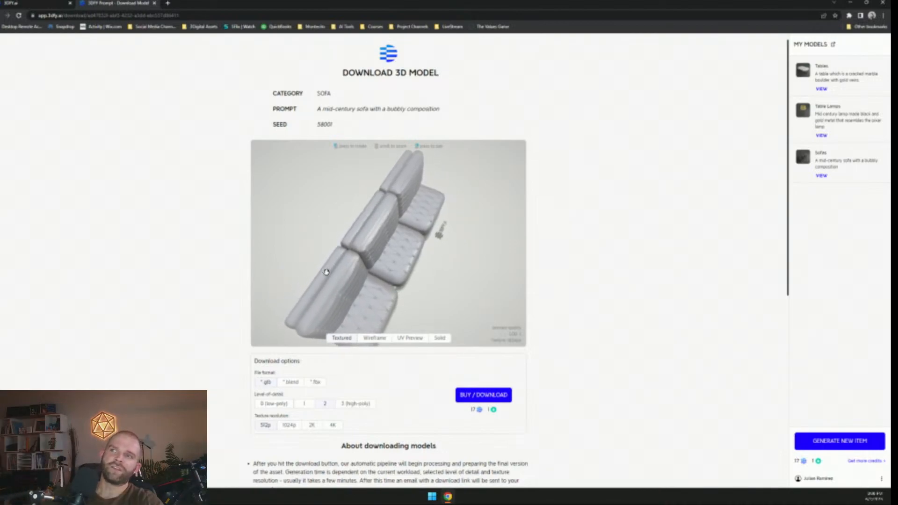
left_click_drag(323, 252, 403, 240)
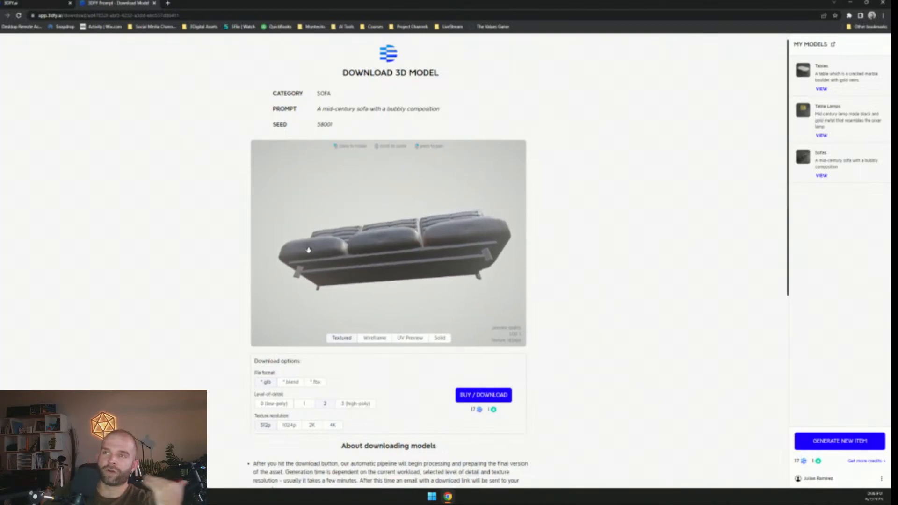
left_click_drag(411, 272, 407, 243)
- Read the download and sofa category notes below the preview and check the account's generation and download credits
scroll(608, 327, "down", 7)
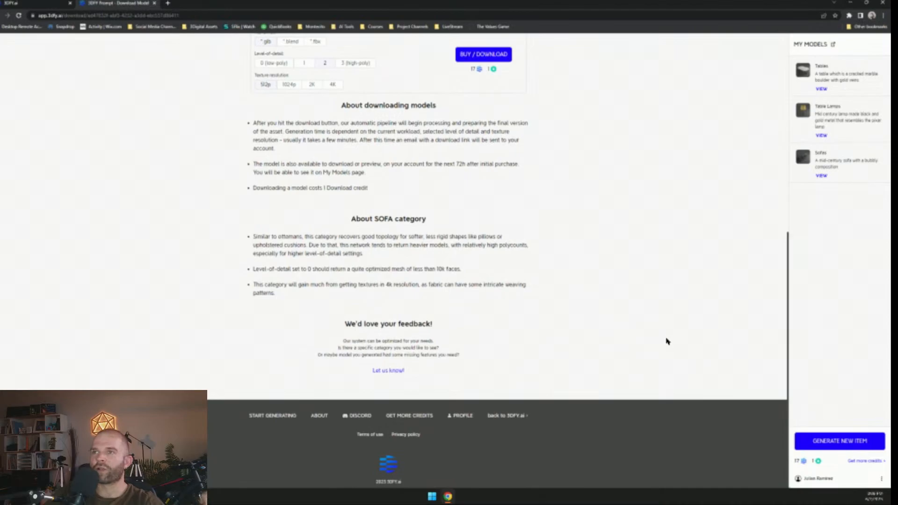
scroll(667, 339, "up", 7)
mouse_move(802, 463)
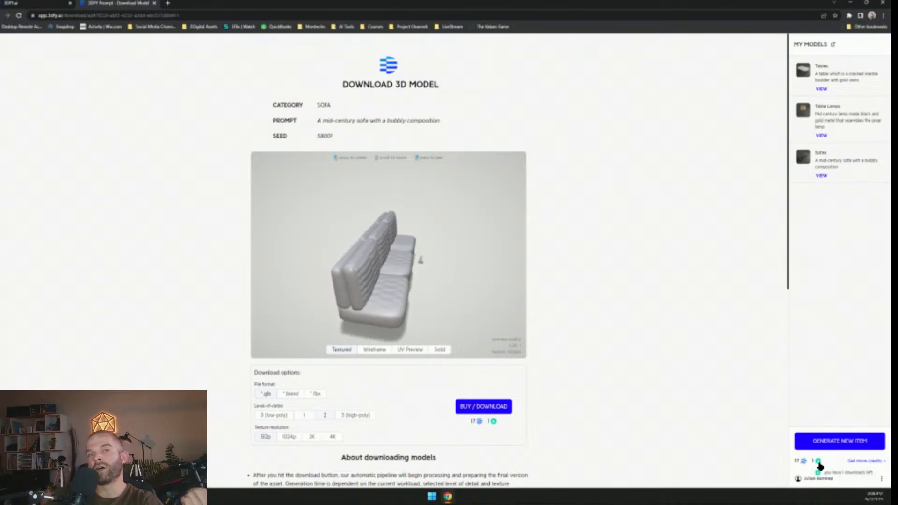
- Examine the sofa's backrest, seat cushions and legs again from the back, side and front
left_click_drag(523, 247, 531, 251)
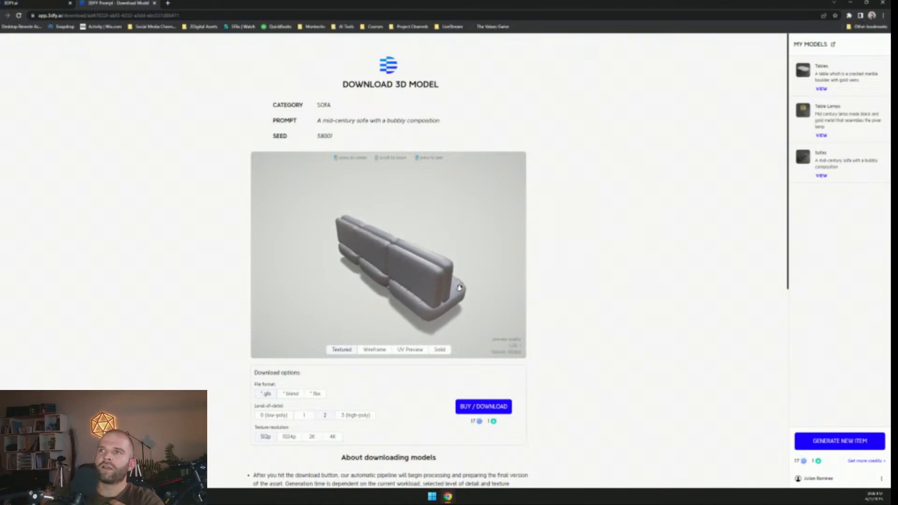
left_click_drag(460, 287, 378, 271)
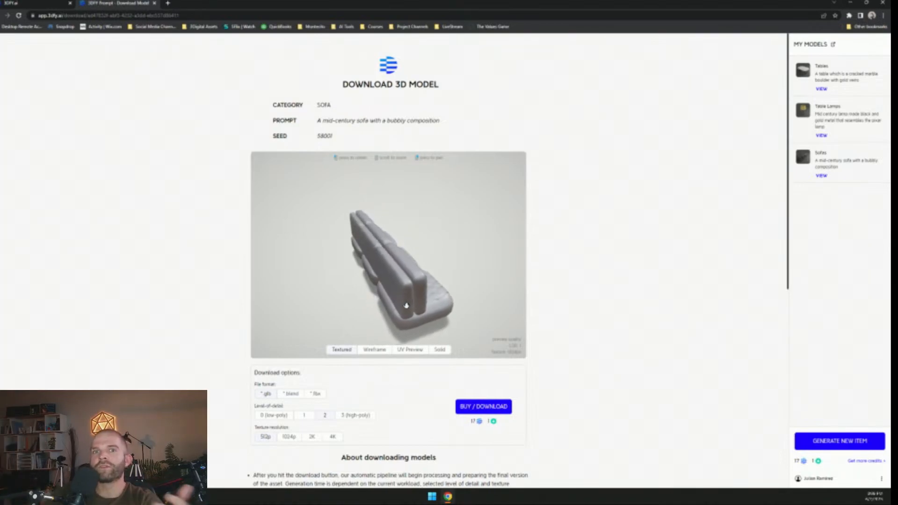
left_click_drag(448, 311, 365, 296)
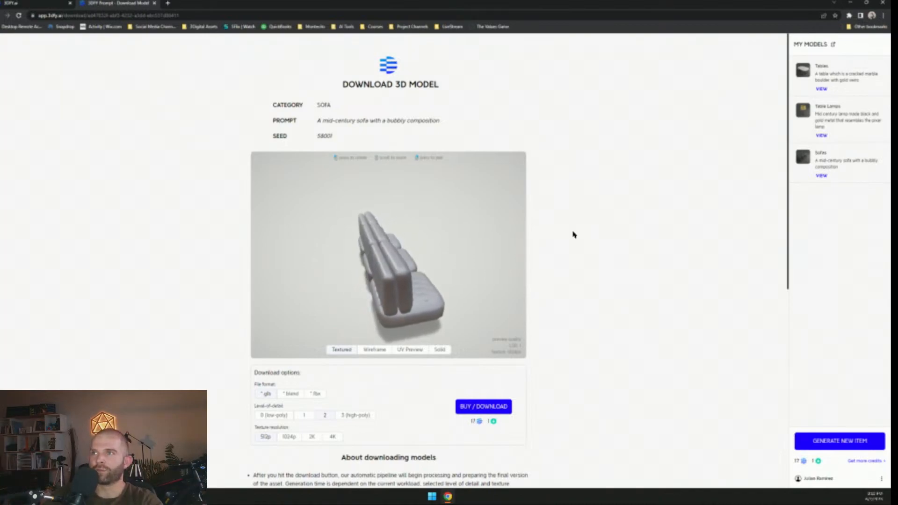
scroll(564, 292, "down", 7)
scroll(566, 295, "up", 7)
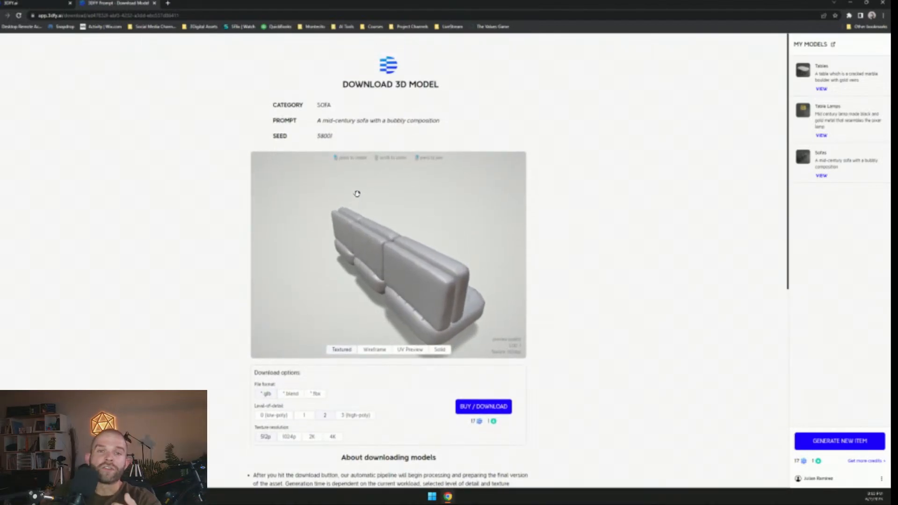
left_click_drag(403, 246, 336, 246)
left_click_drag(333, 255, 446, 248)
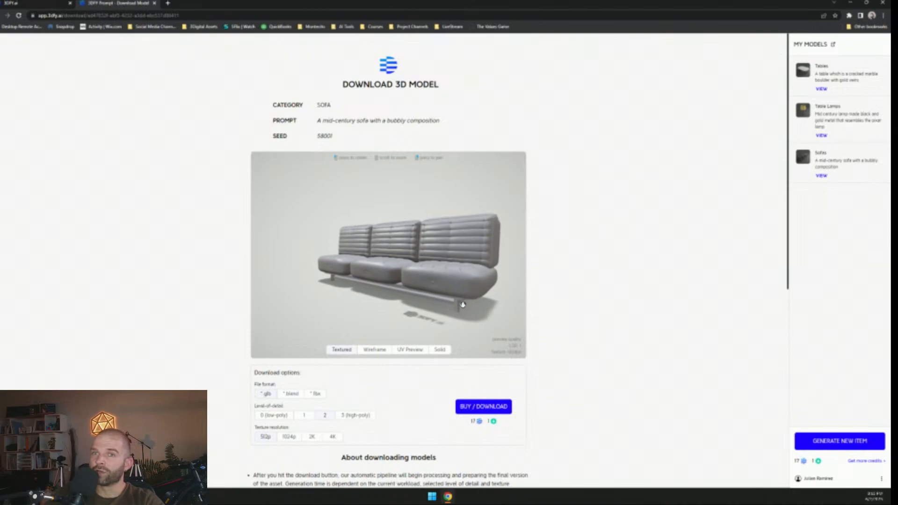
scroll(464, 316, "down", 3)
left_click_drag(440, 304, 397, 292)
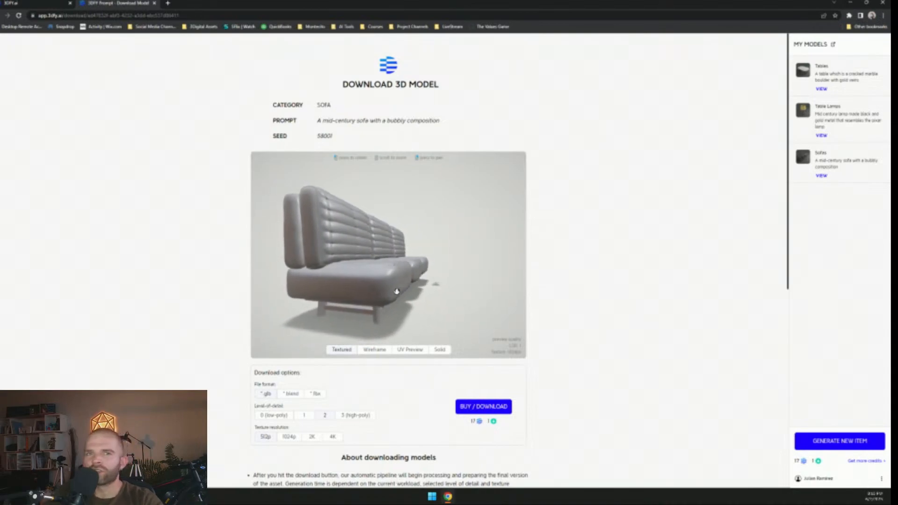
- Review the sofa's download options and the model download information on its page
scroll(561, 342, "down", 2)
scroll(566, 346, "down", 5)
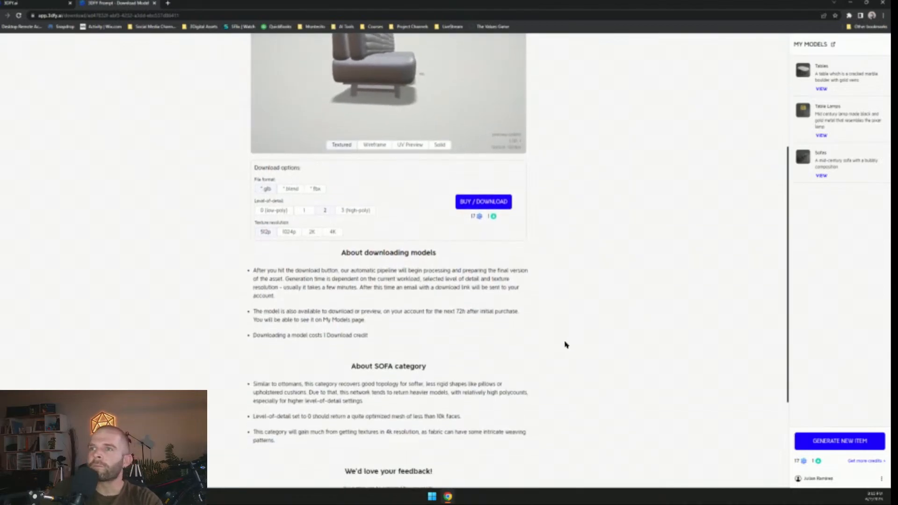
scroll(505, 338, "up", 6)
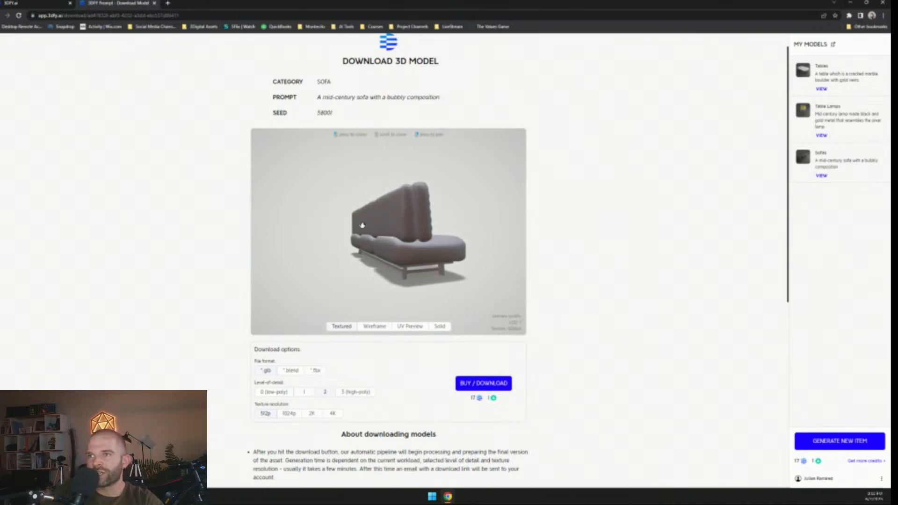
scroll(351, 92, "up", 1)
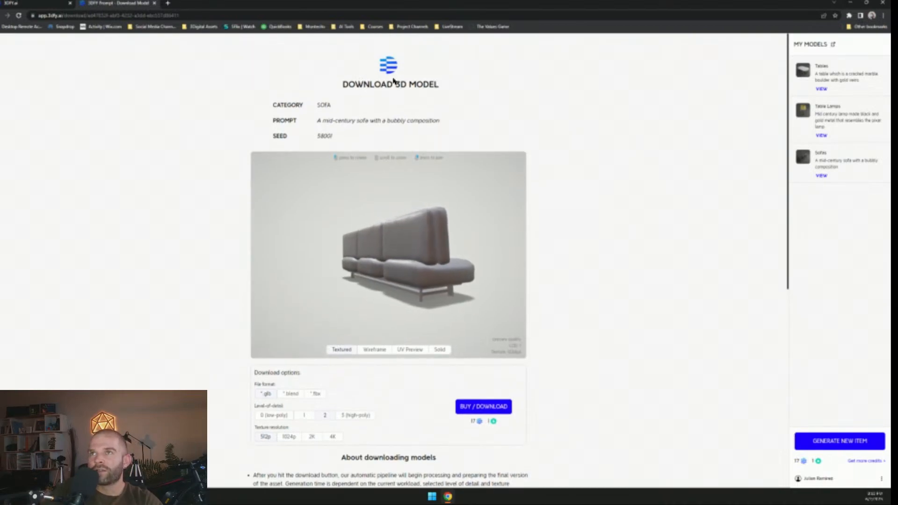
- Start generating a new item and review the available model categories and the key guidelines on operations and credits
left_click(851, 442)
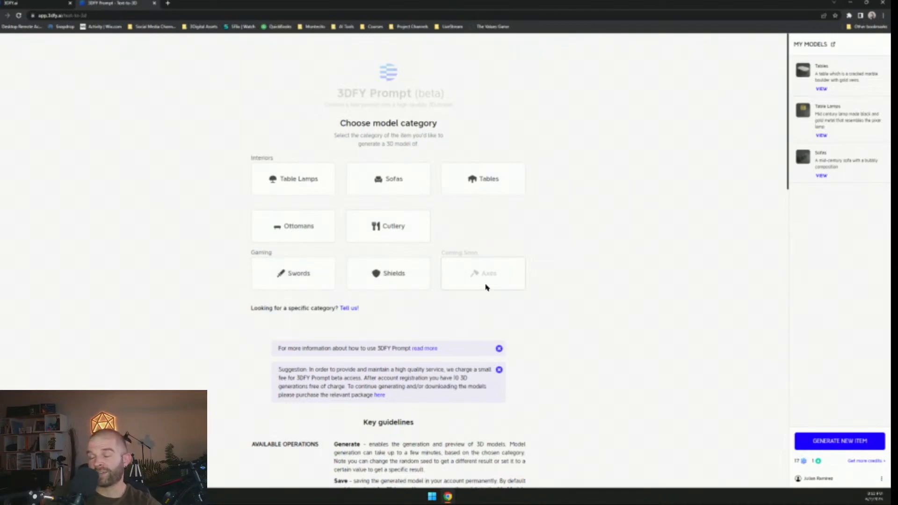
scroll(573, 295, "down", 2)
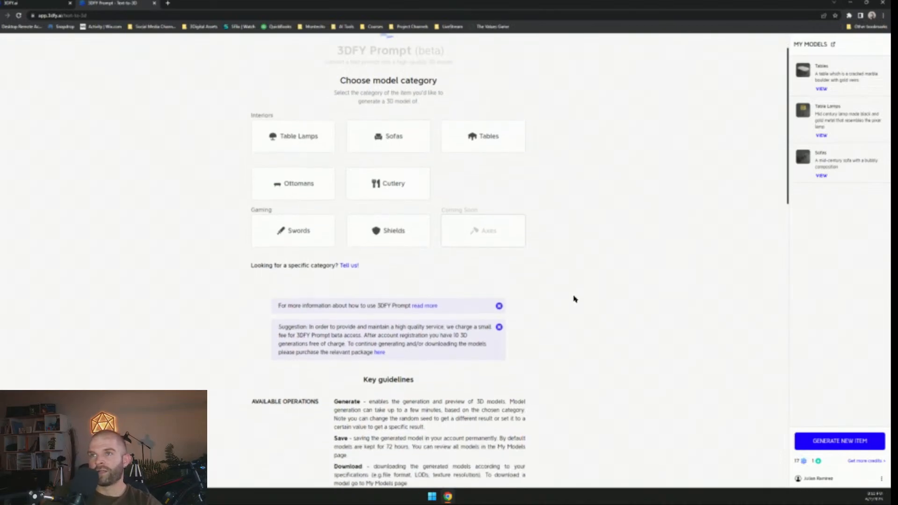
scroll(570, 298, "down", 1)
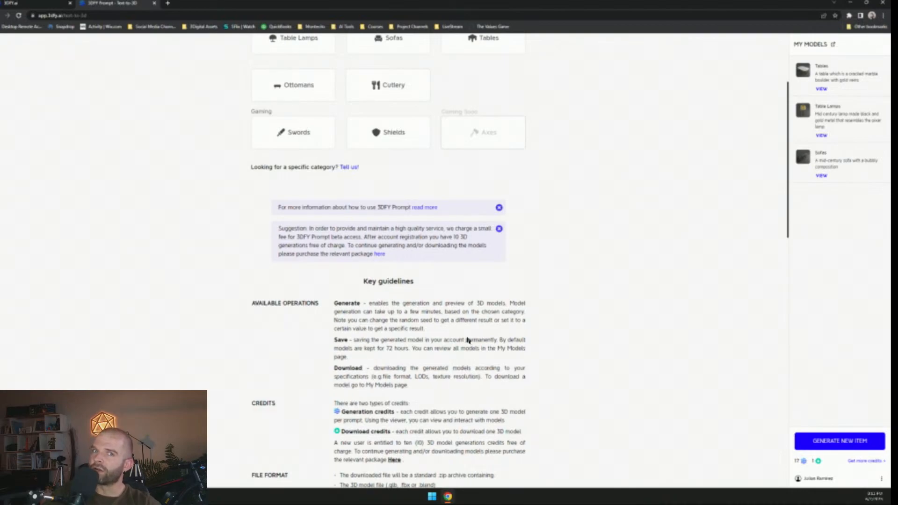
scroll(473, 330, "up", 3)
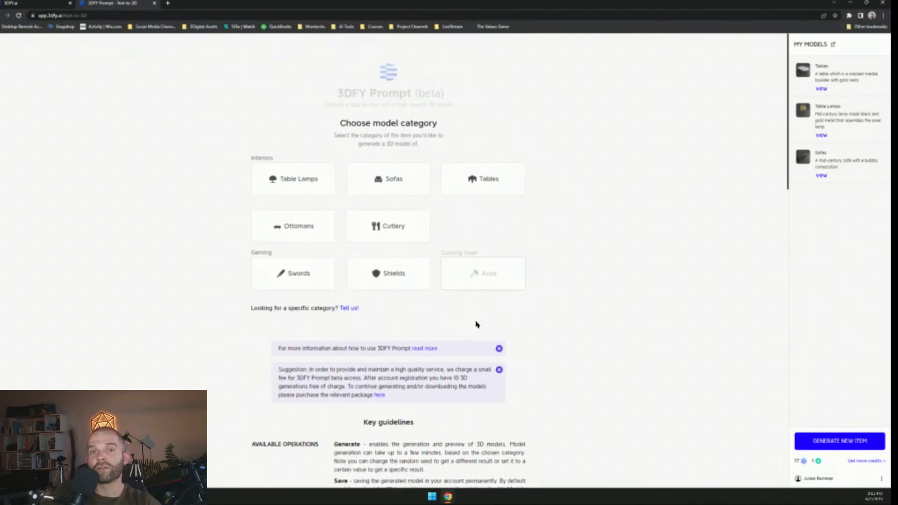
scroll(476, 327, "down", 1)
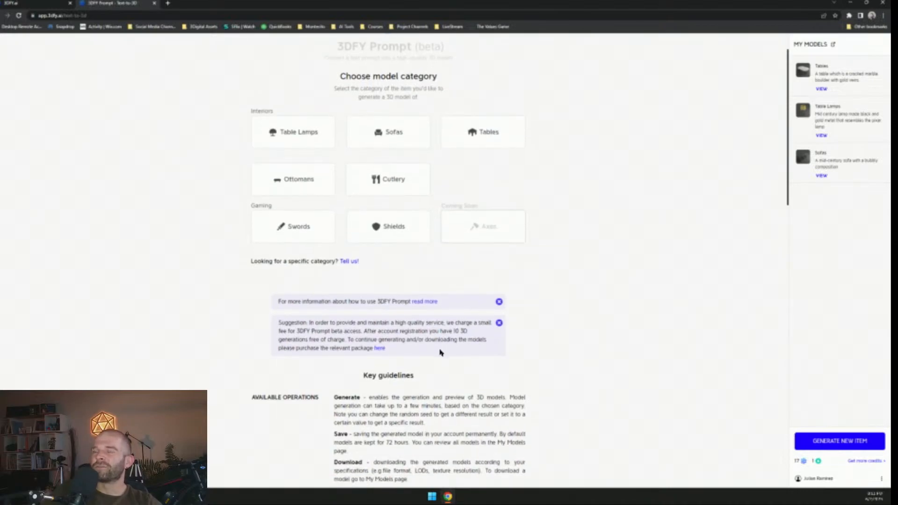
scroll(393, 360, "down", 1)
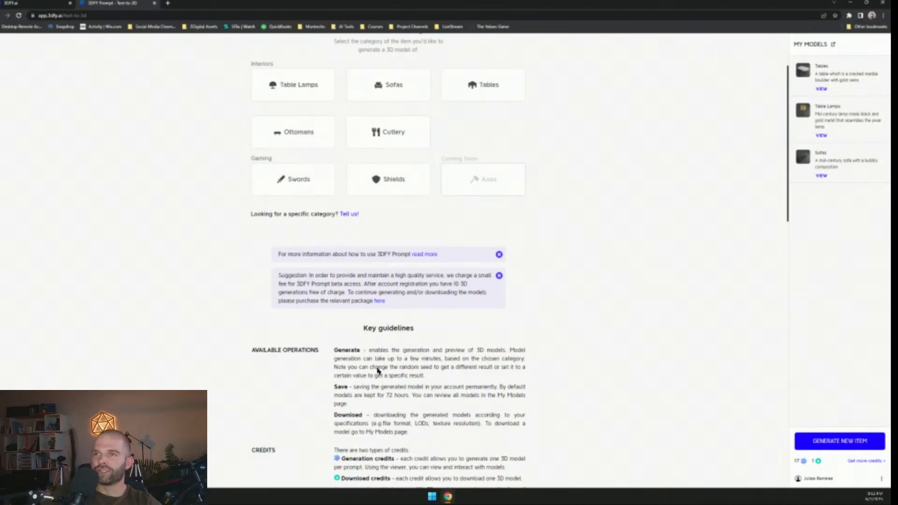
scroll(511, 356, "up", 2)
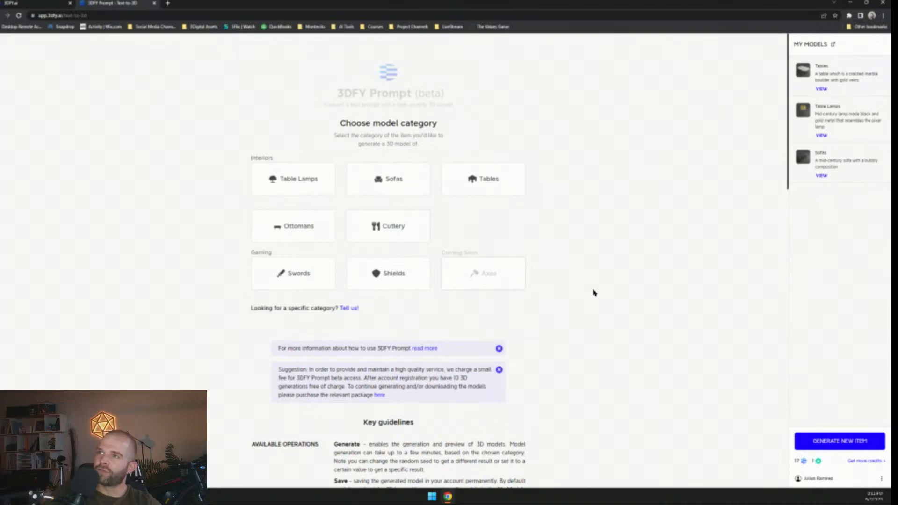
scroll(486, 285, "down", 1)
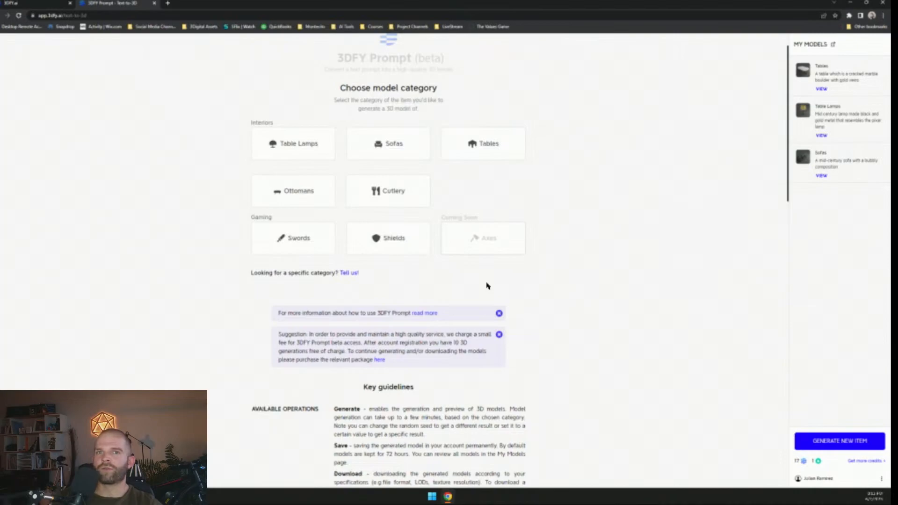
scroll(487, 285, "down", 3)
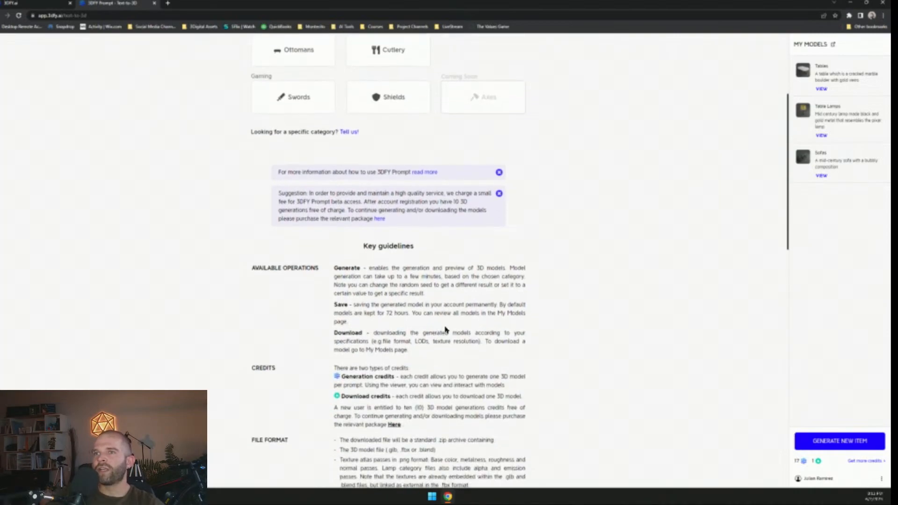
- Read the key guidelines on credits, file format and function above form
scroll(445, 329, "down", 1)
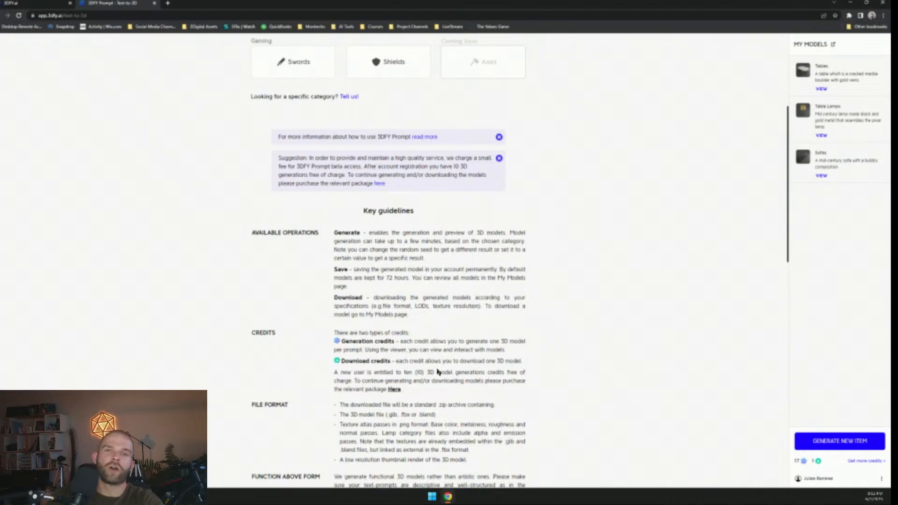
scroll(417, 373, "down", 2)
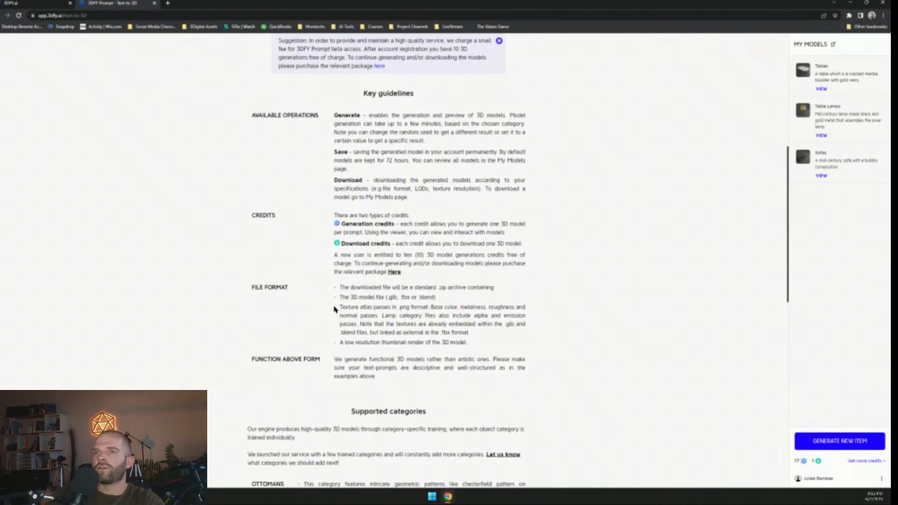
left_click_drag(334, 362, 445, 379)
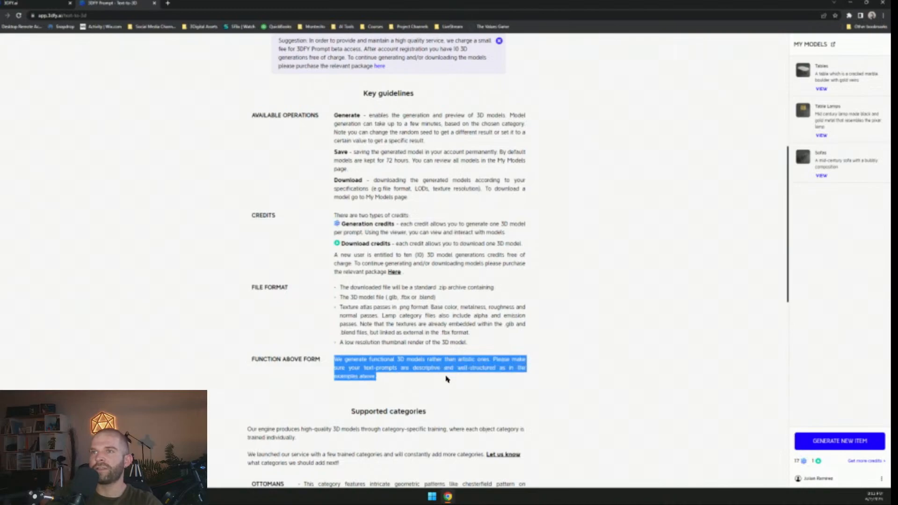
scroll(412, 387, "up", 6)
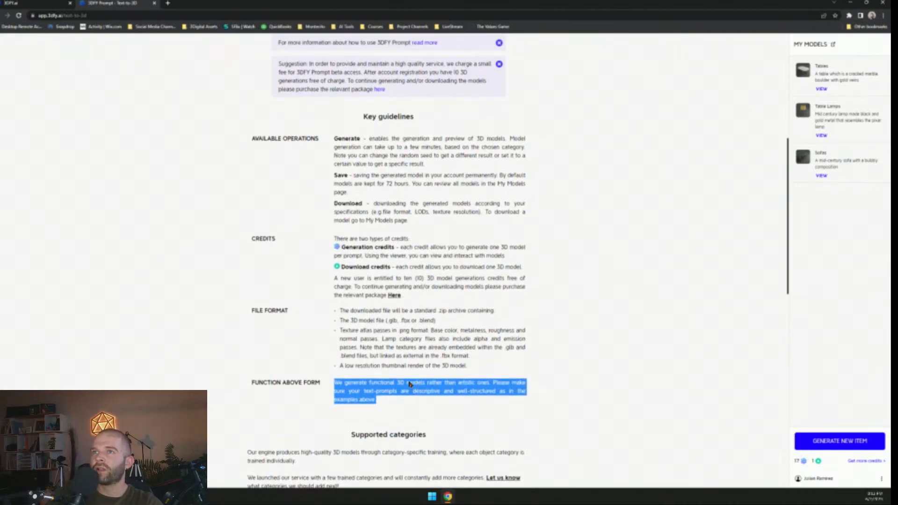
scroll(408, 385, "down", 3)
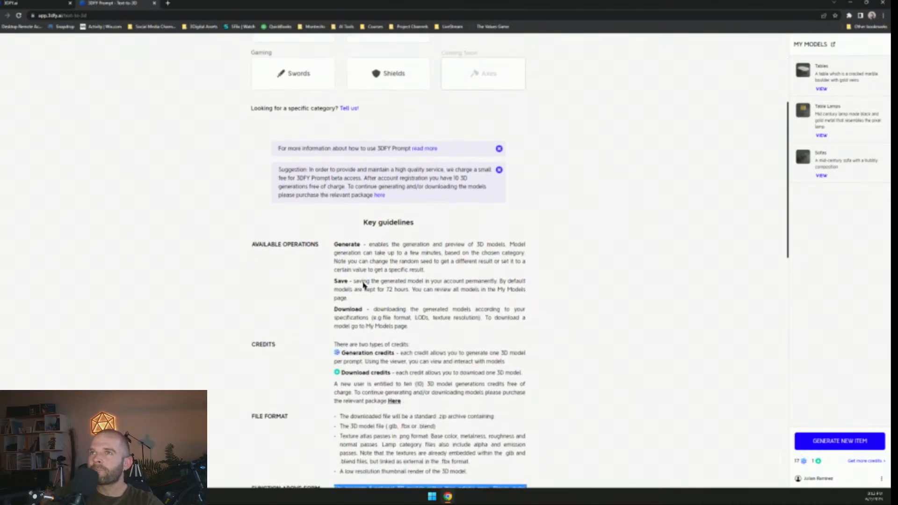
- Read the supported categories notes, from ottomans and lamps through swords, shields and cutlery
scroll(363, 284, "down", 7)
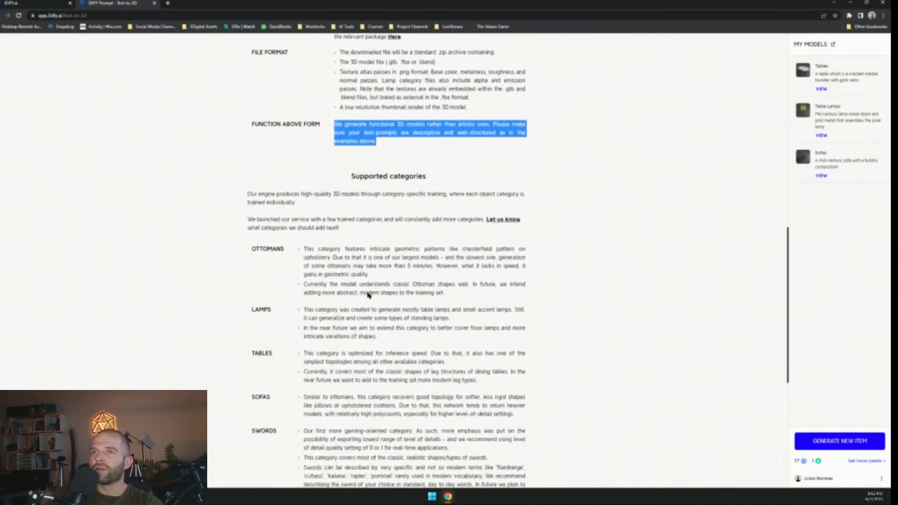
scroll(358, 313, "down", 1)
left_click(283, 243)
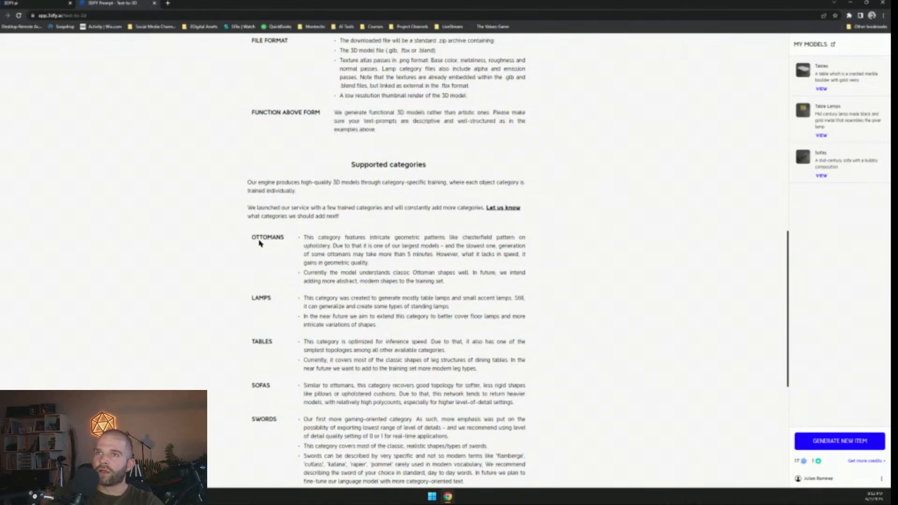
scroll(279, 297, "down", 3)
scroll(299, 353, "down", 3)
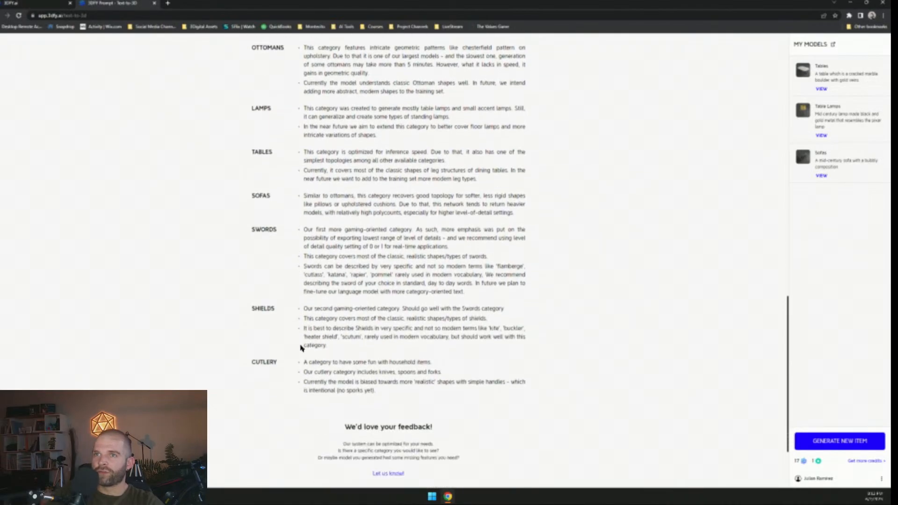
- Choose the Table Lamps category and fill the prompt with the example "An hourglass shaped table lamp"
scroll(316, 372, "up", 20)
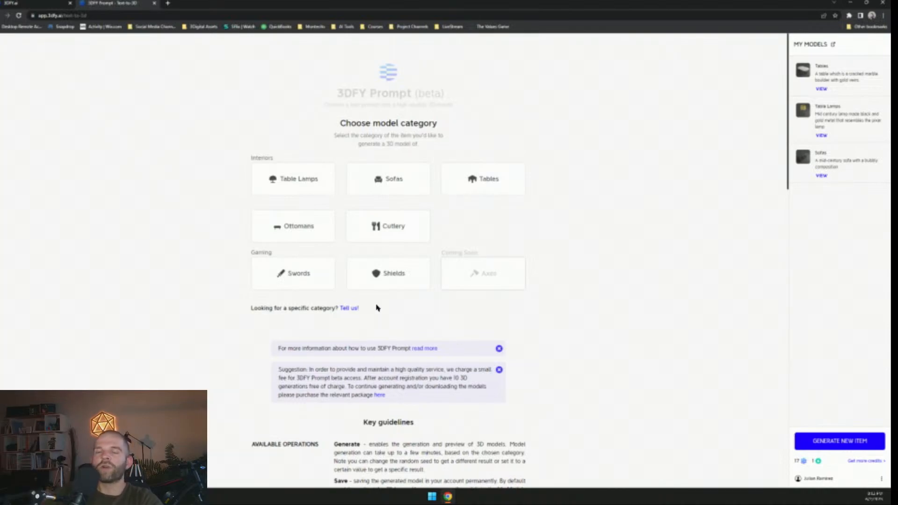
left_click(299, 180)
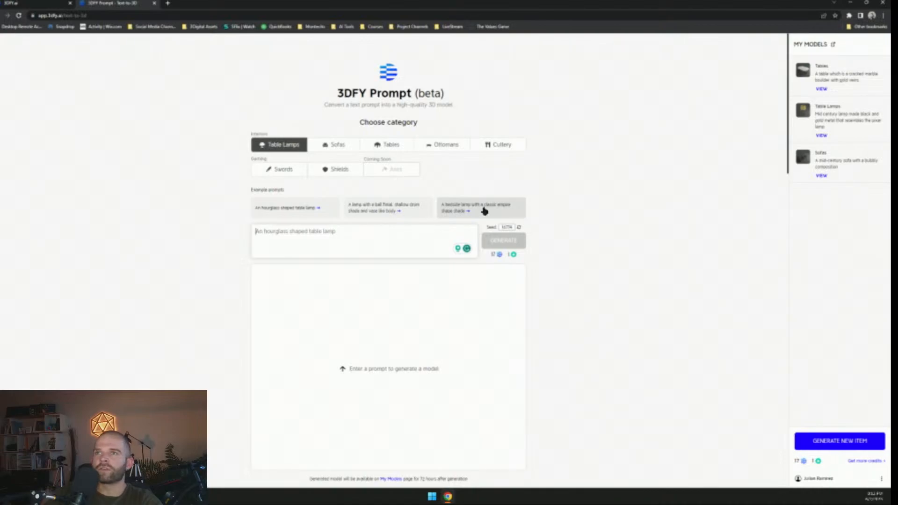
left_click(308, 215)
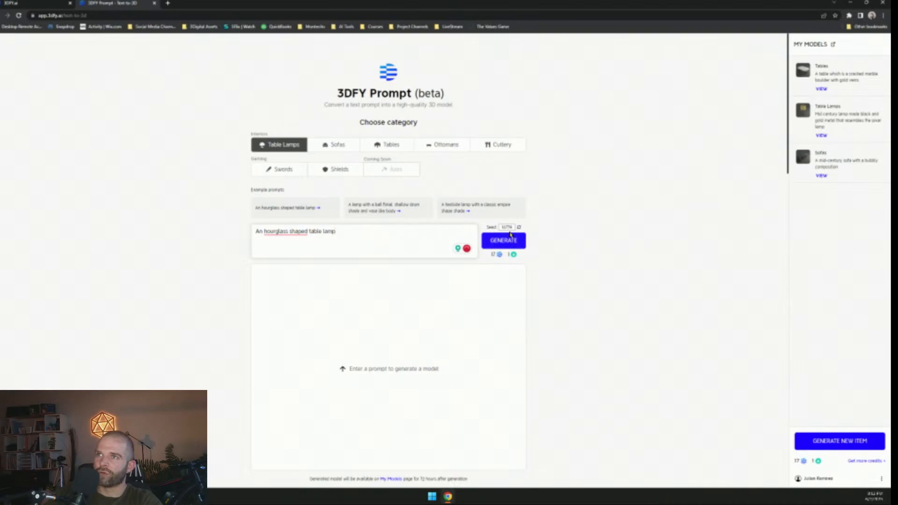
left_click_drag(498, 227, 513, 228)
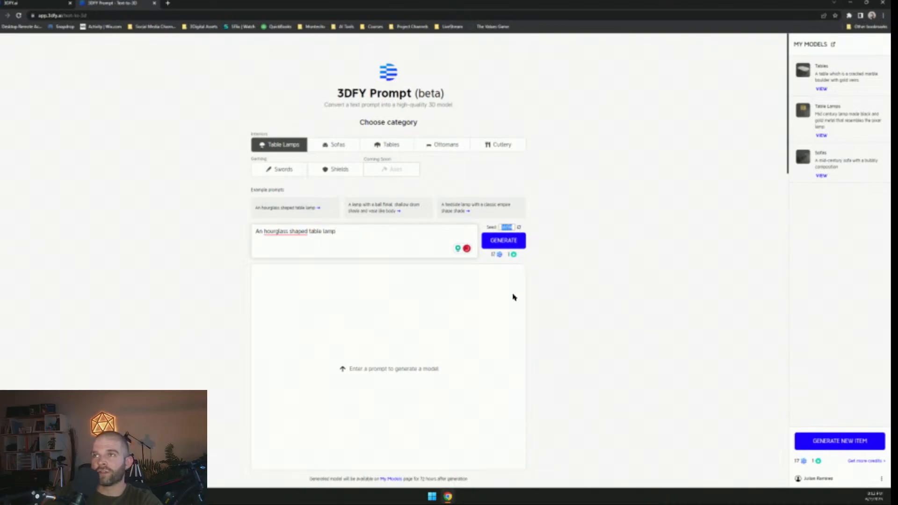
left_click(344, 234)
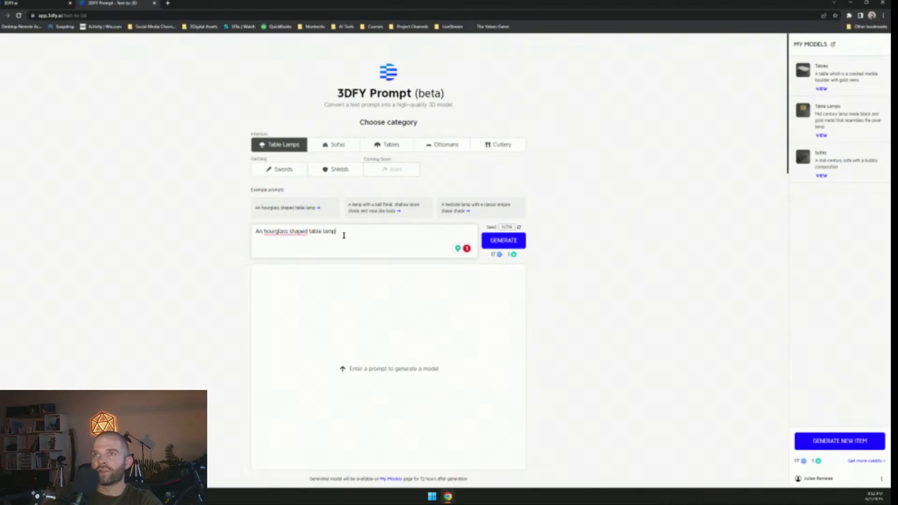
- Replace "An" in the prompt so it reads "Futuristic mid-century hourglass shaped table lamp"
double_click(257, 231)
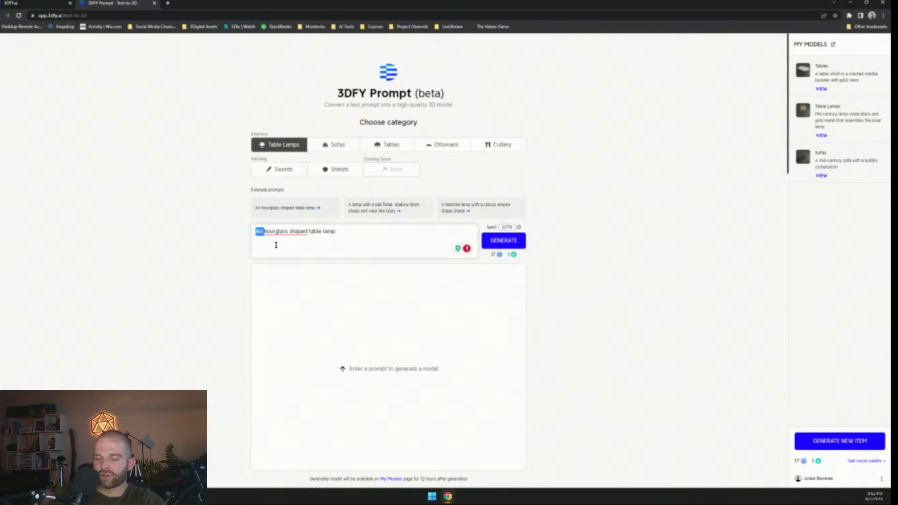
key("Caps_Lock")
type("P")
key("Caps_Lock")
key("BackSpace")
type("Futuristic m")
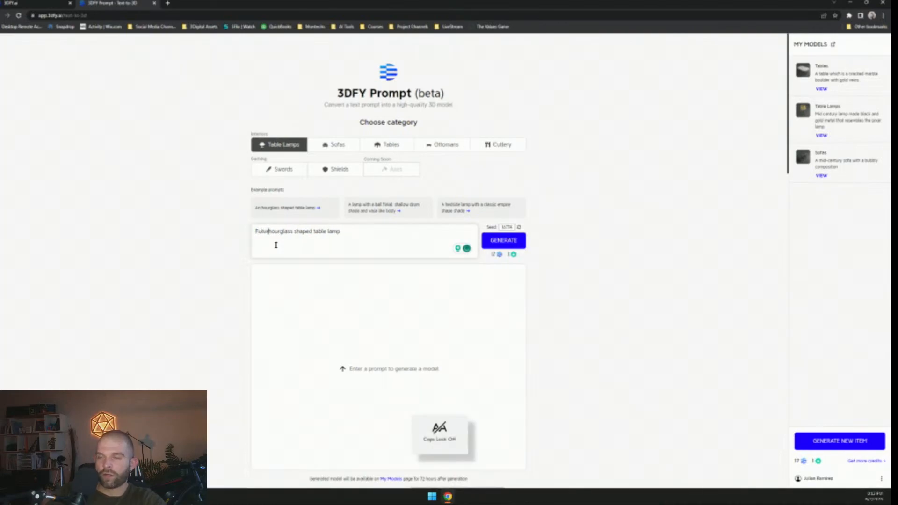
type("id")
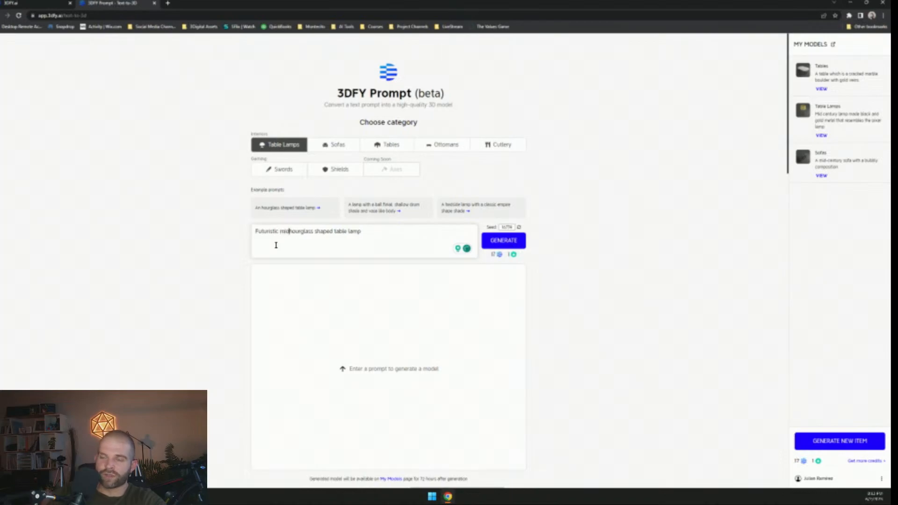
type("-century")
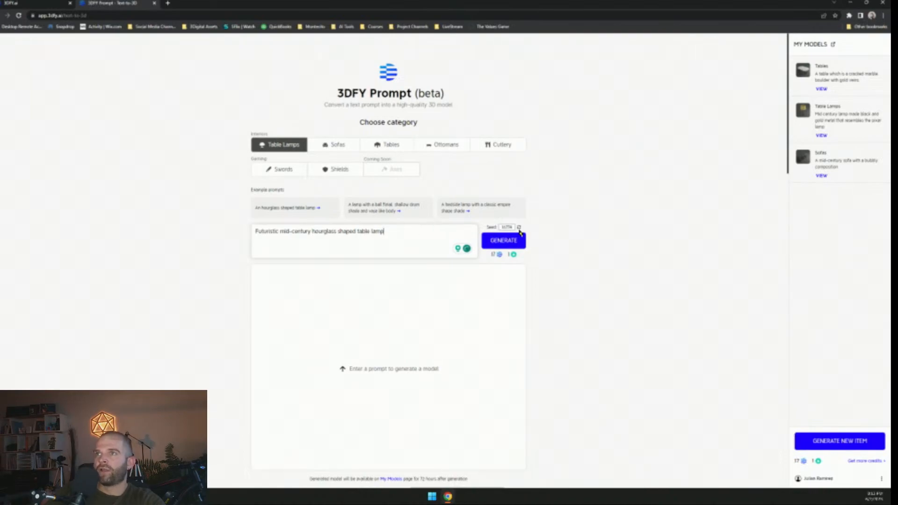
- Randomize the generation seed for the lamp prompt
left_click_drag(514, 227, 489, 228)
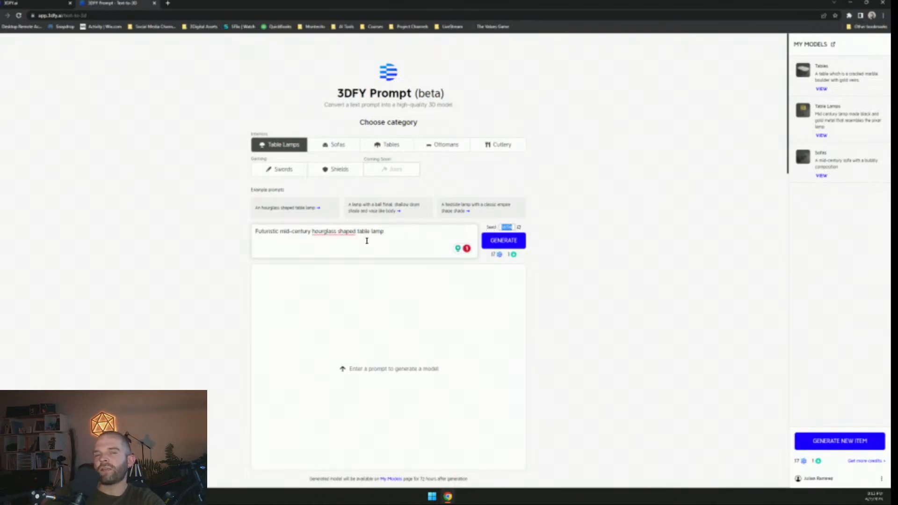
left_click(504, 228)
left_click(518, 229)
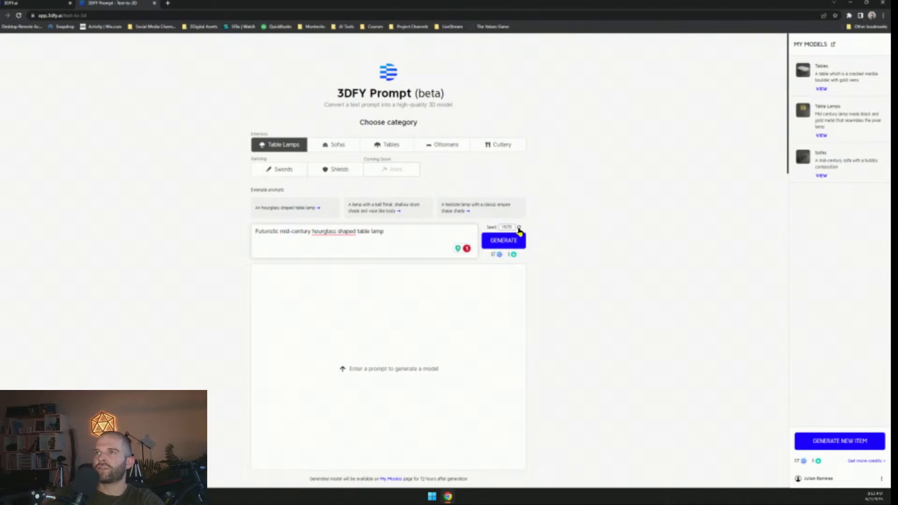
- Record the seed 85951 in a sticky note, move the note out of the way and return to the lamp prompt
left_click_drag(514, 228, 502, 227)
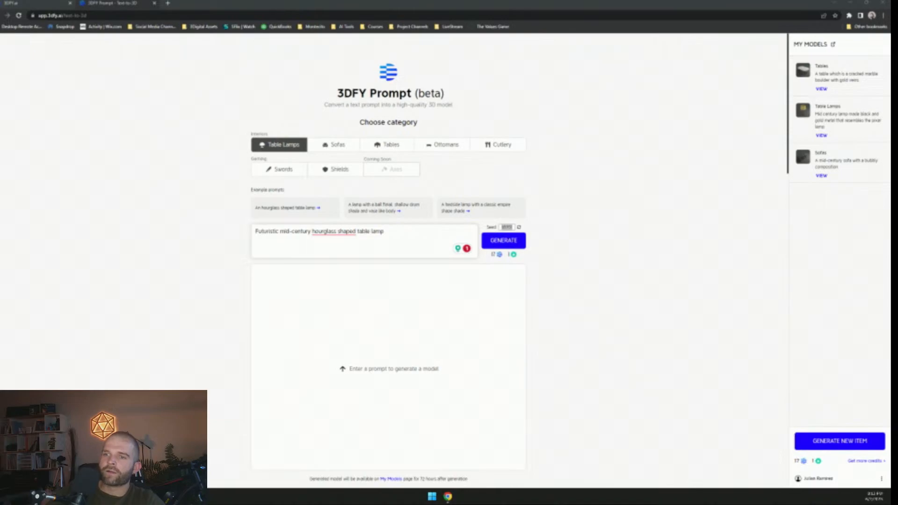
left_click_drag(451, 504, 513, 253)
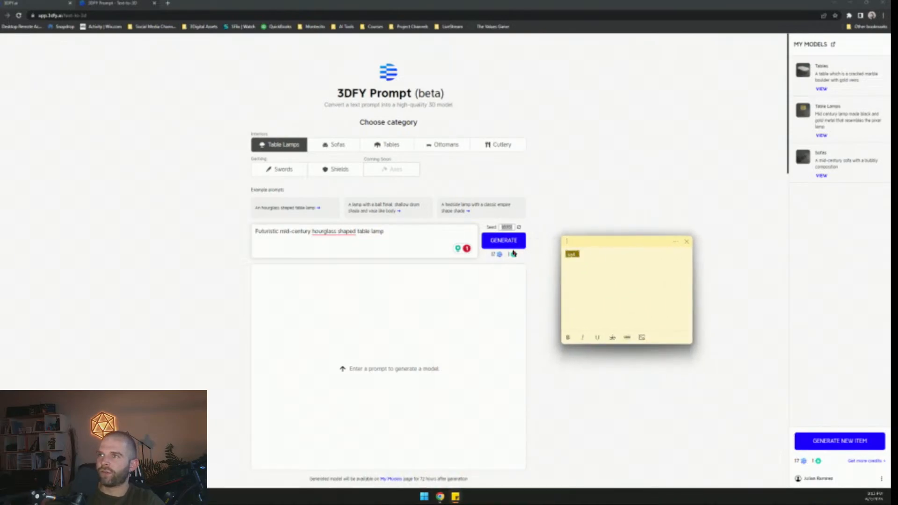
type("85951")
left_click_drag(604, 247, 616, 248)
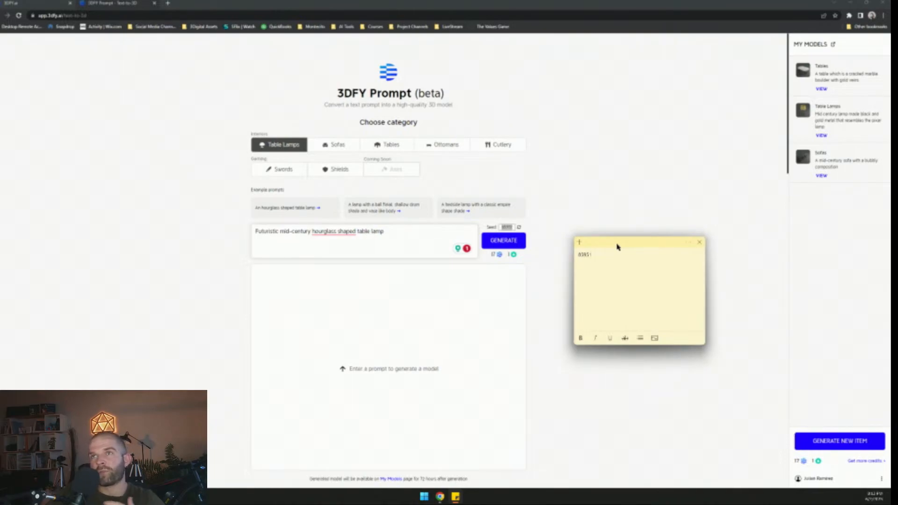
left_click_drag(616, 246, 596, 270)
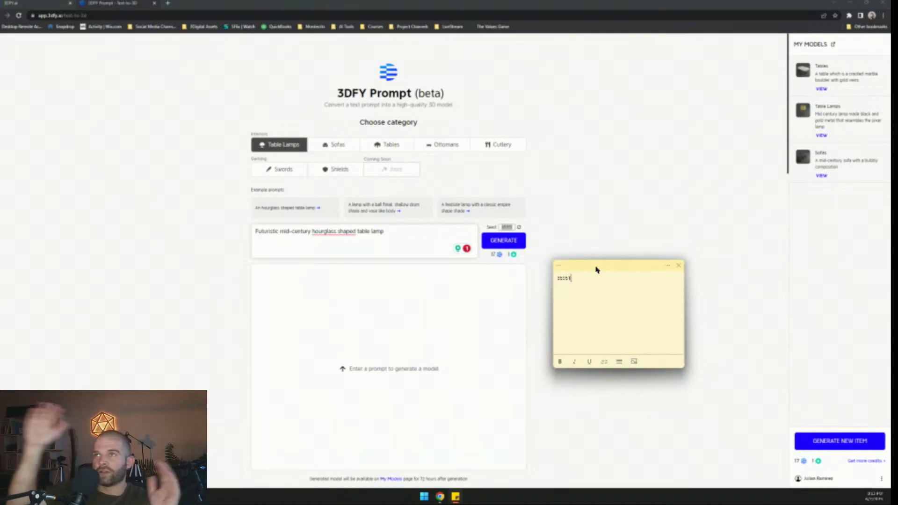
left_click_drag(580, 270, 689, 30)
left_click_drag(789, 127, 700, 45)
left_click(410, 291)
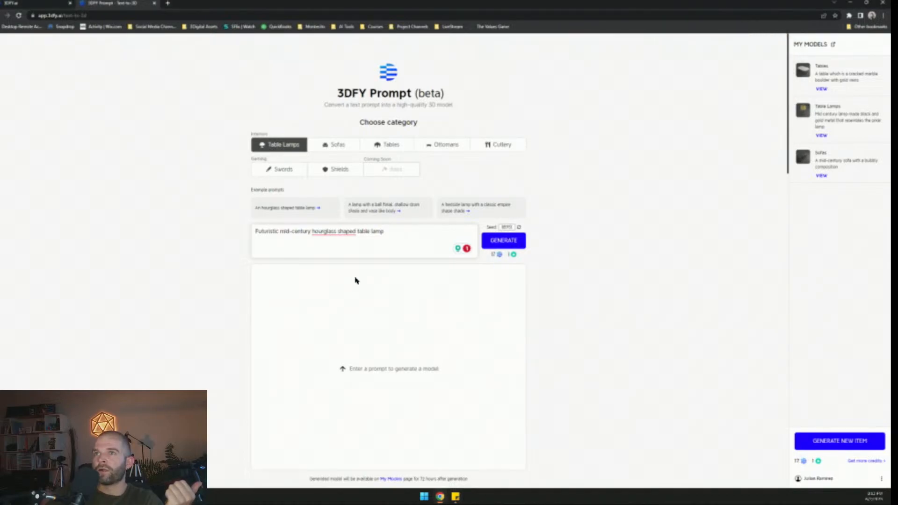
- Generate the lamp model from the prompt and examine its shade and hourglass base up close in the preview
left_click(510, 240)
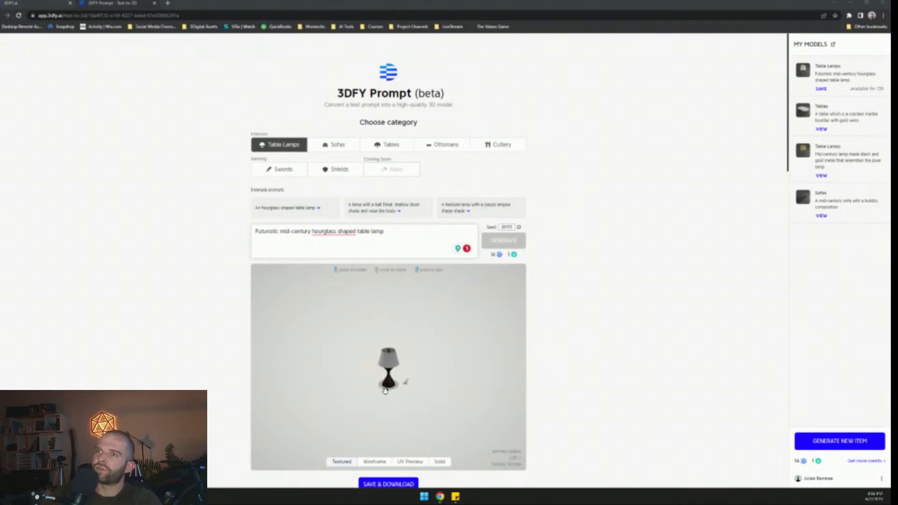
scroll(382, 385, "up", 6)
scroll(400, 399, "down", 4)
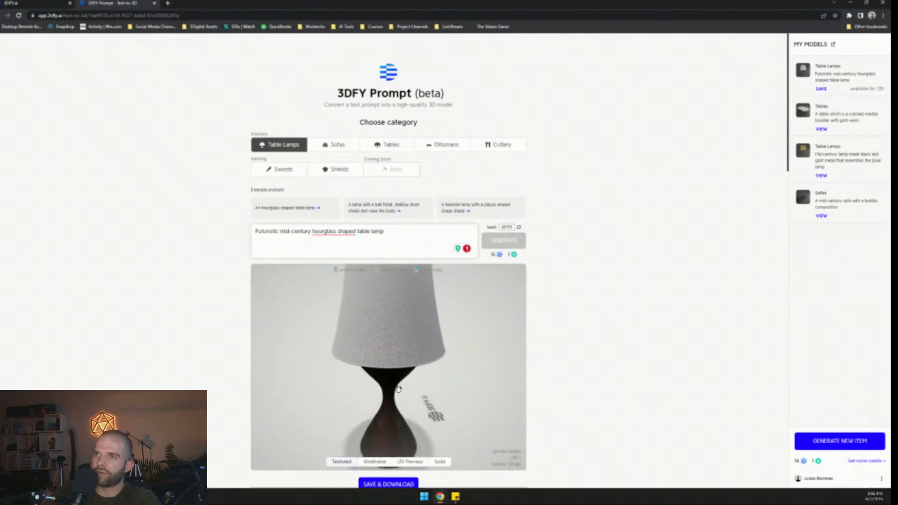
scroll(398, 395, "down", 3)
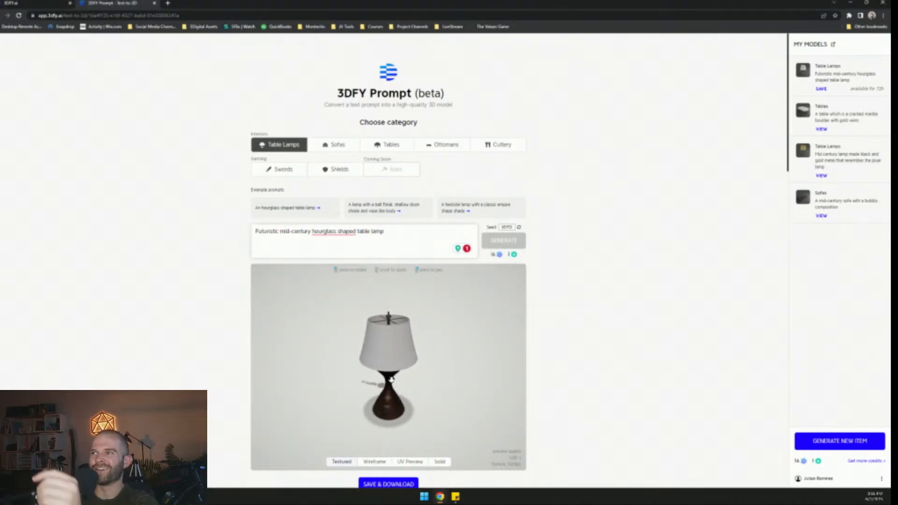
mouse_move(391, 378)
left_mouse_down()
mouse_move(421, 386)
mouse_move(388, 385)
left_mouse_up()
scroll(383, 393, "up", 4)
scroll(411, 344, "up", 5)
scroll(391, 316, "down", 3)
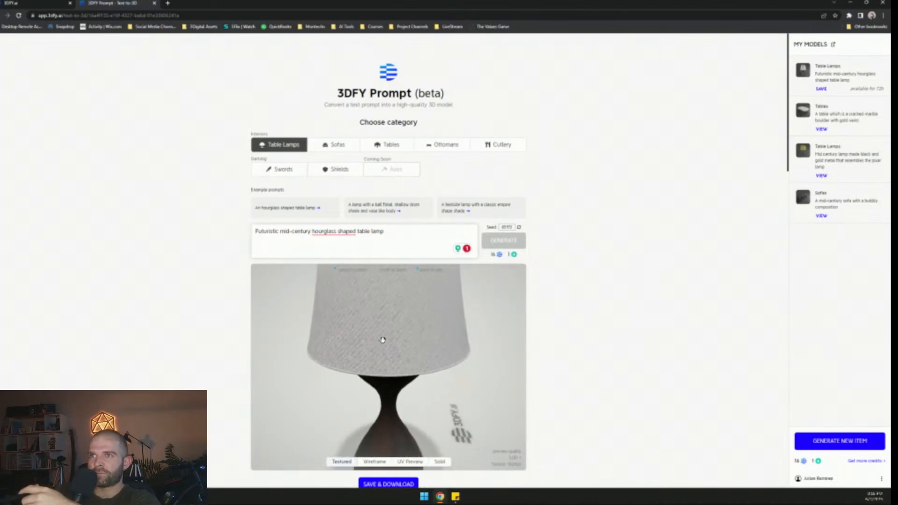
- Examine the textured lamp from the side, from above and from below, including the inside of the shade
scroll(381, 389, "down", 3)
left_click_drag(388, 387, 415, 400)
left_click_drag(397, 328, 404, 399)
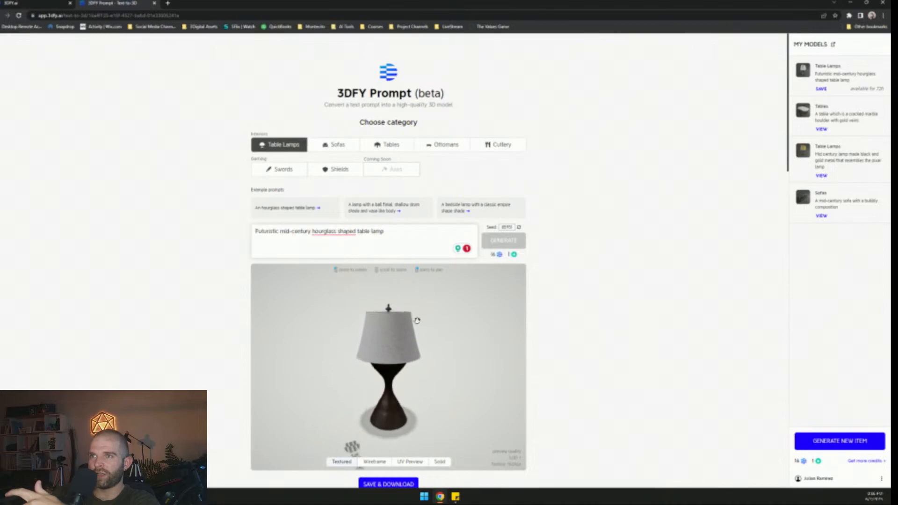
mouse_move(418, 355)
left_mouse_down()
mouse_move(427, 379)
mouse_move(407, 391)
mouse_move(356, 387)
mouse_move(360, 370)
mouse_move(332, 413)
mouse_move(336, 437)
mouse_move(364, 393)
mouse_move(426, 384)
mouse_move(414, 373)
mouse_move(448, 367)
mouse_move(433, 356)
left_mouse_up()
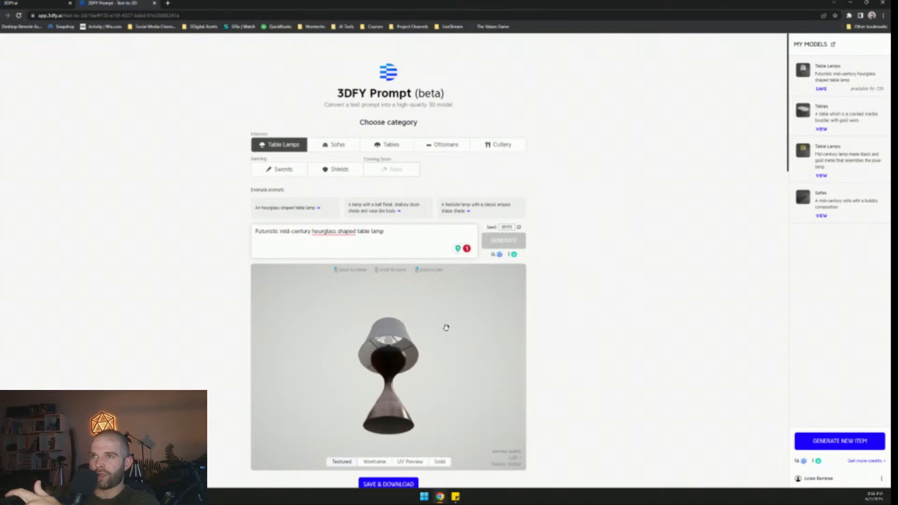
scroll(393, 365, "up", 6)
scroll(399, 310, "down", 5)
left_click_drag(399, 311, 388, 365)
scroll(402, 358, "up", 5)
scroll(424, 375, "down", 4)
scroll(405, 363, "down", 3)
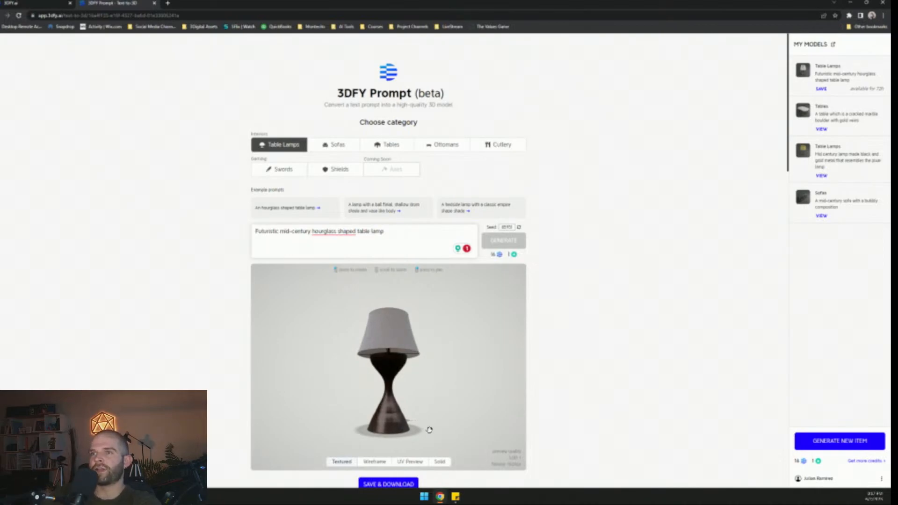
- Inspect the lamp in wireframe and UV preview modes, looking closely at the UV layout on the shade
left_click(375, 462)
left_click(409, 462)
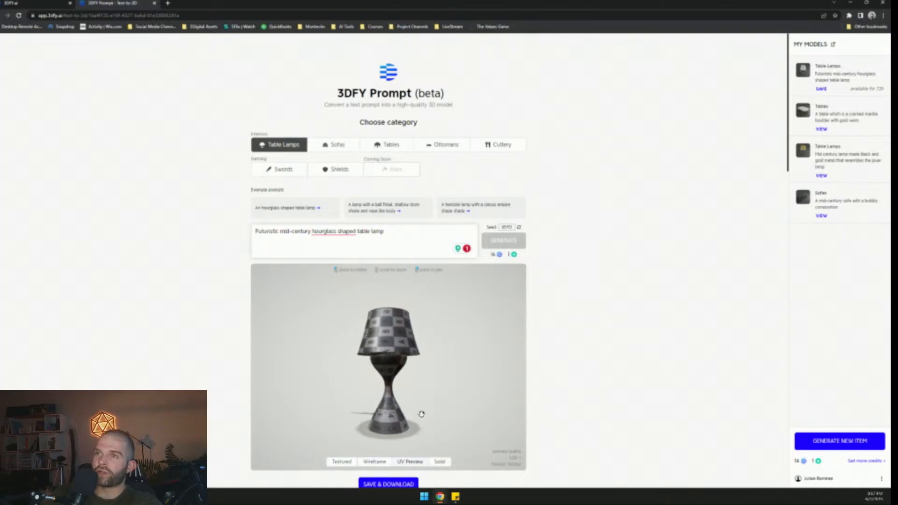
left_click_drag(304, 310, 380, 374)
scroll(373, 337, "up", 5)
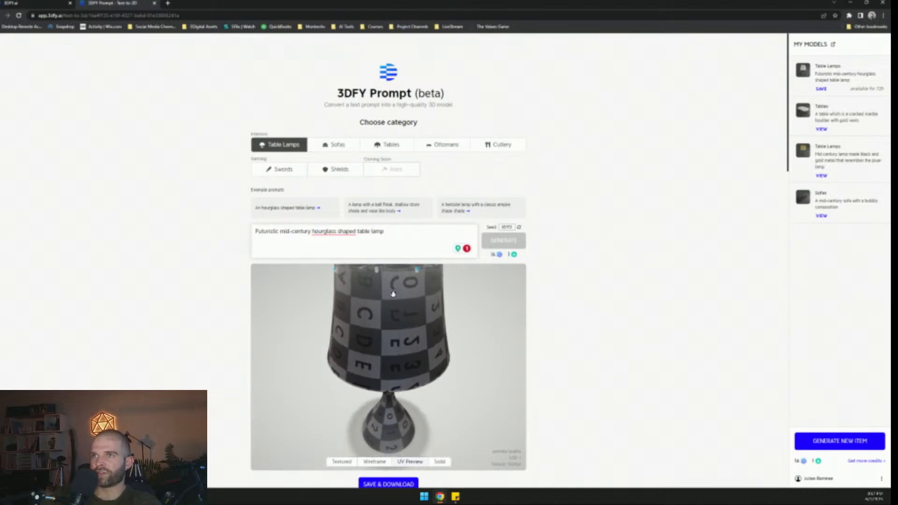
- Return the preview to the textured display and examine the shade's fabric texture up close
left_click(346, 466)
scroll(402, 353, "up", 10)
scroll(403, 366, "down", 10)
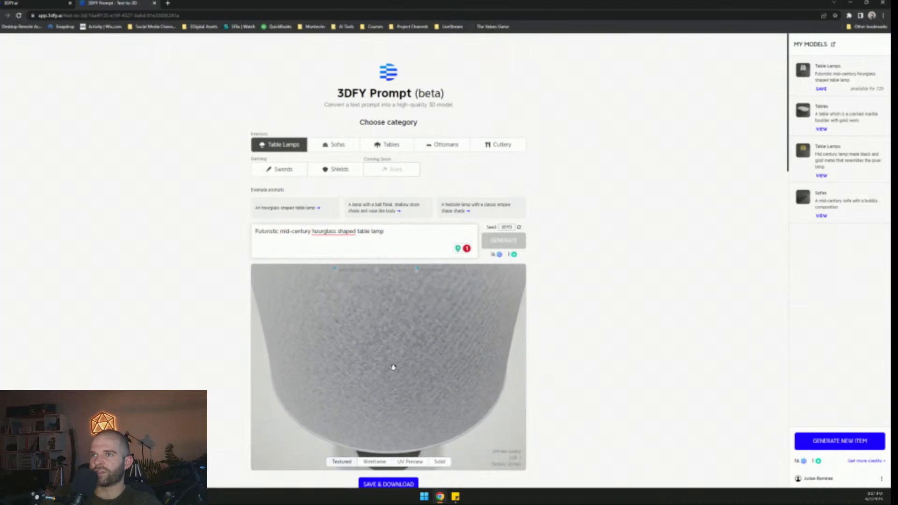
left_click_drag(382, 380, 401, 353)
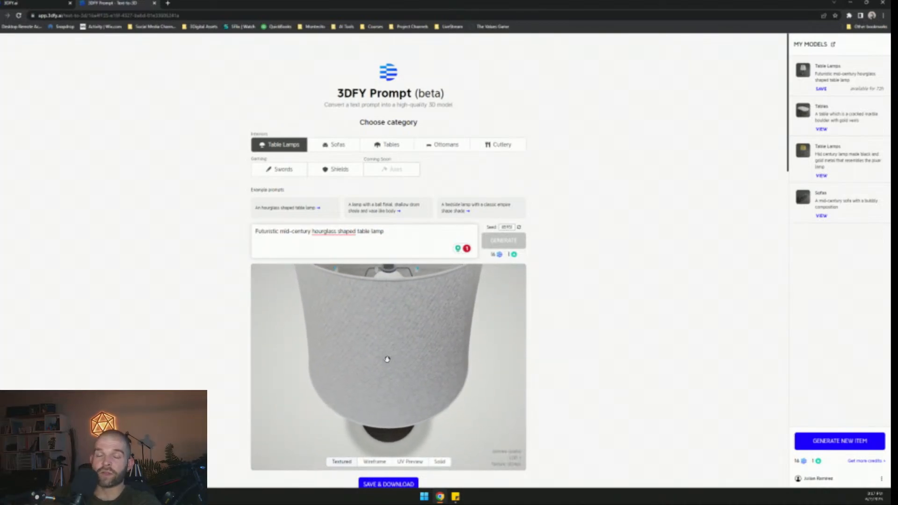
- Examine the whole textured lamp, switch its preview to UV Preview, and inspect the UV layout on the shade and full lamp
scroll(424, 365, "down", 5)
mouse_move(424, 366)
left_mouse_down()
mouse_move(396, 350)
mouse_move(379, 375)
mouse_move(437, 365)
mouse_move(373, 367)
mouse_move(428, 382)
left_mouse_up()
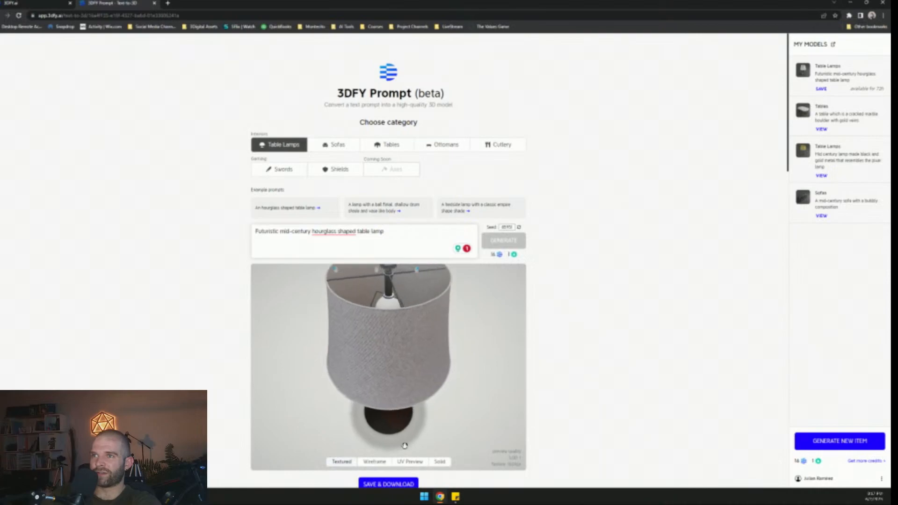
left_click_drag(347, 398, 392, 369)
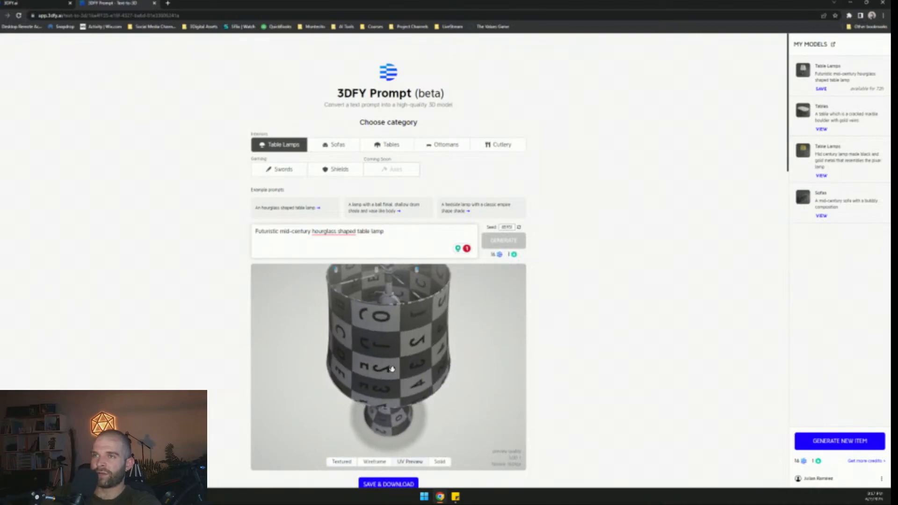
scroll(397, 369, "up", 4)
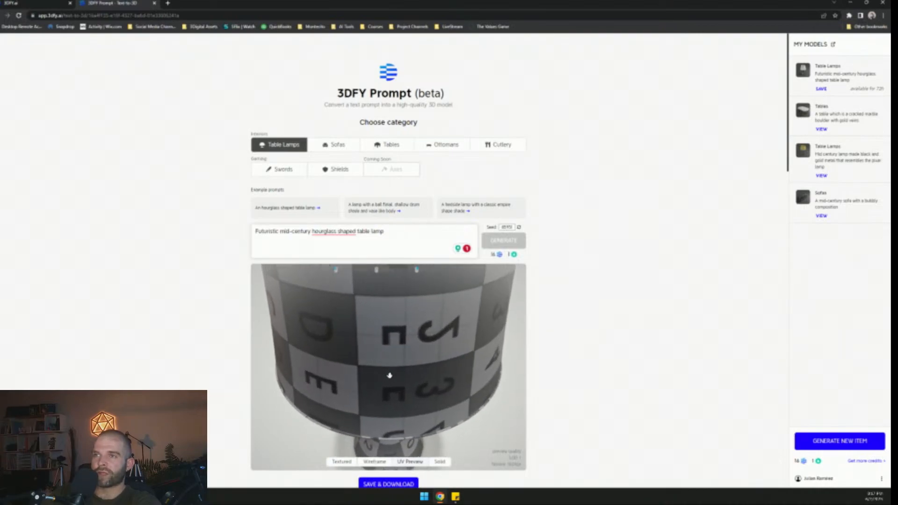
scroll(388, 376, "down", 4)
mouse_move(389, 391)
left_mouse_down()
mouse_move(392, 373)
mouse_move(388, 408)
left_mouse_up()
left_click_drag(406, 371, 374, 317)
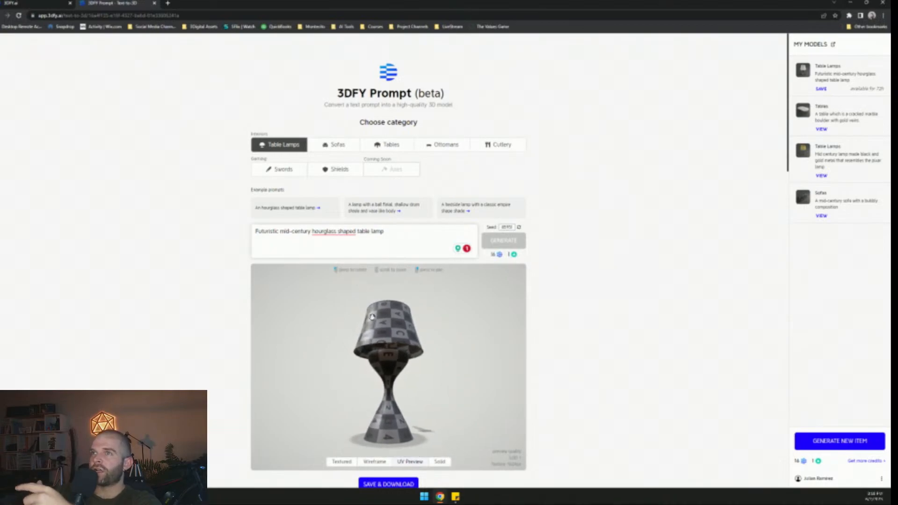
- Look through the guidelines below the preview on credits, file formats and supported categories, and return to the prompt area
scroll(439, 436, "down", 1)
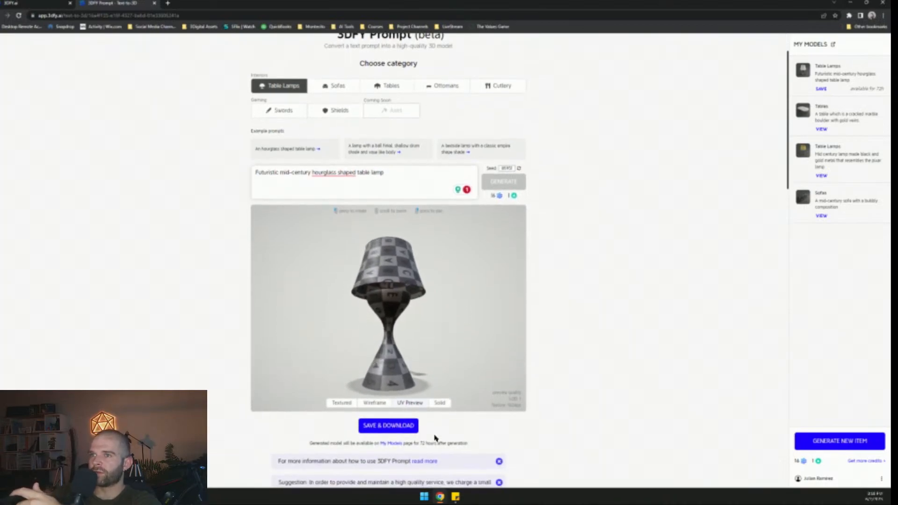
scroll(467, 416, "down", 1)
scroll(486, 412, "up", 1)
scroll(487, 411, "up", 1)
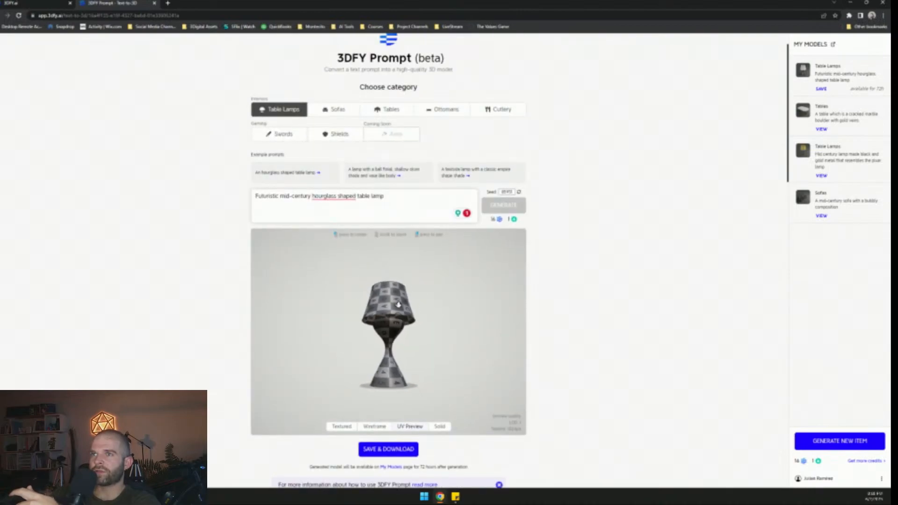
scroll(547, 371, "down", 1)
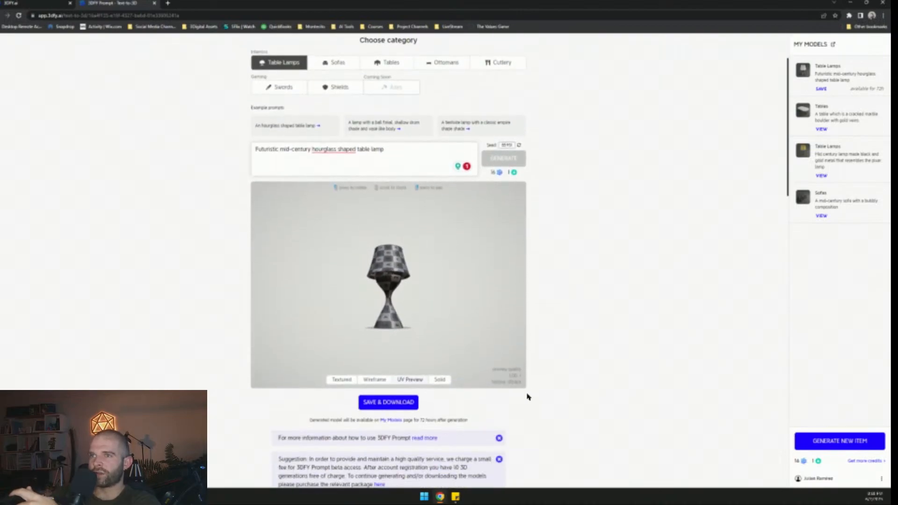
scroll(470, 414, "down", 10)
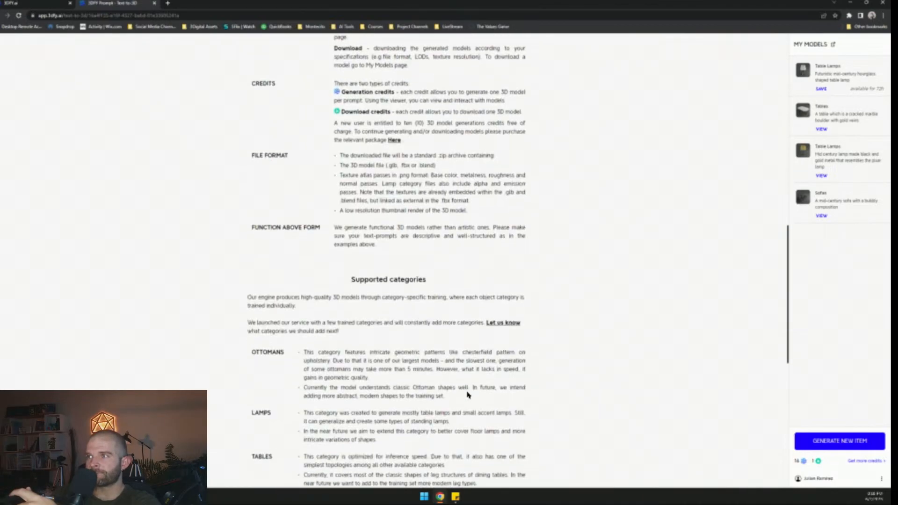
scroll(469, 385, "up", 10)
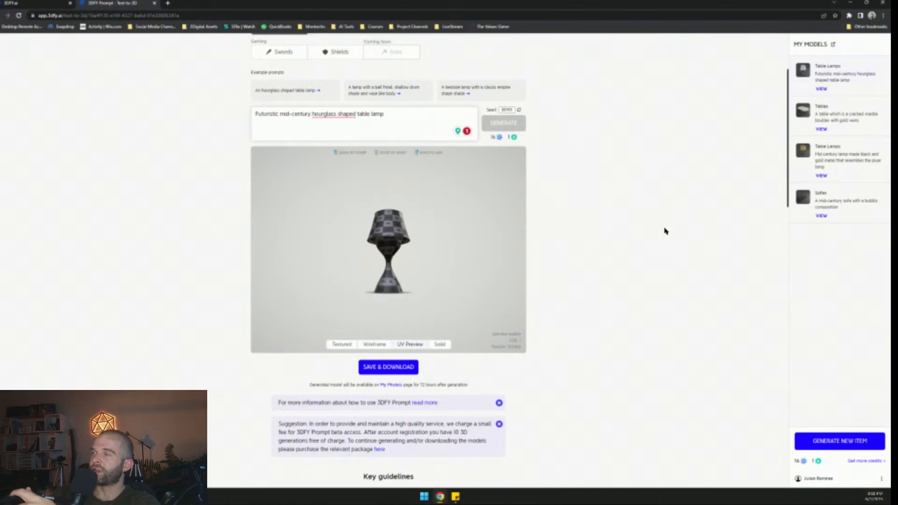
scroll(542, 279, "up", 1)
scroll(381, 255, "up", 2)
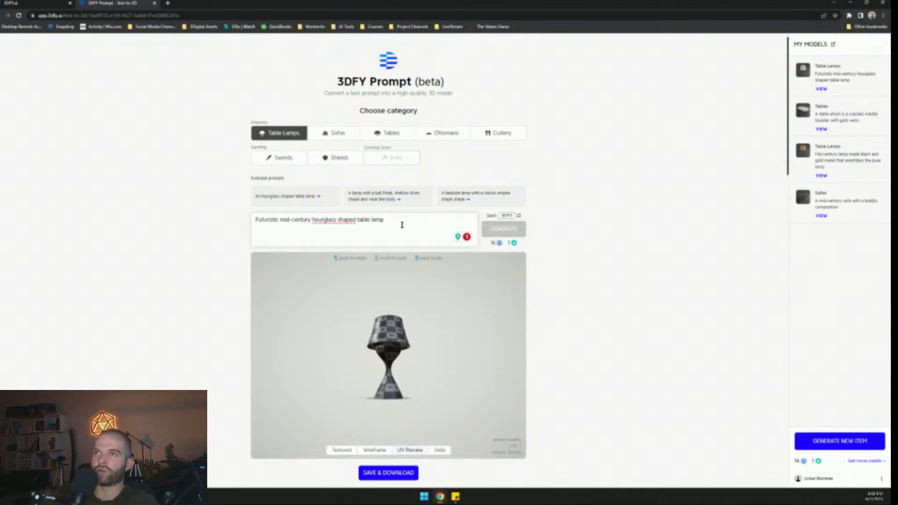
- In the Sofas category, generate a model from the prompt "A mid-century modern take on a slanted couch with an angled base, back cushion leaning backward"
left_click(332, 134)
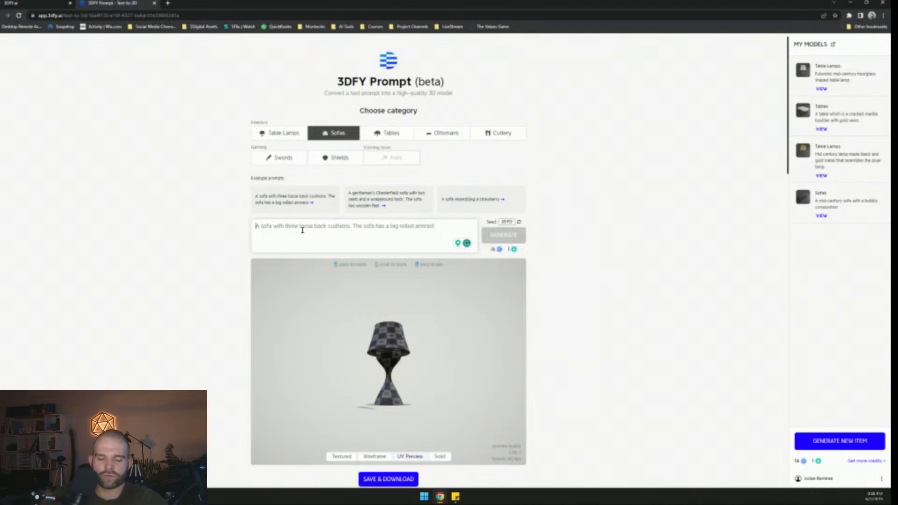
key("Caps_Lock")
type("A")
key("Caps_Lock")
type("mid-cent")
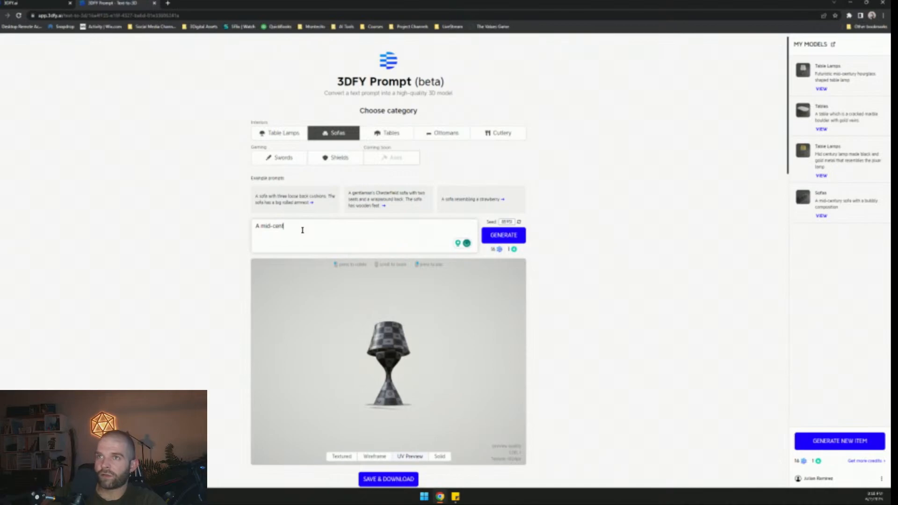
type("ury modern take on a slanted couc")
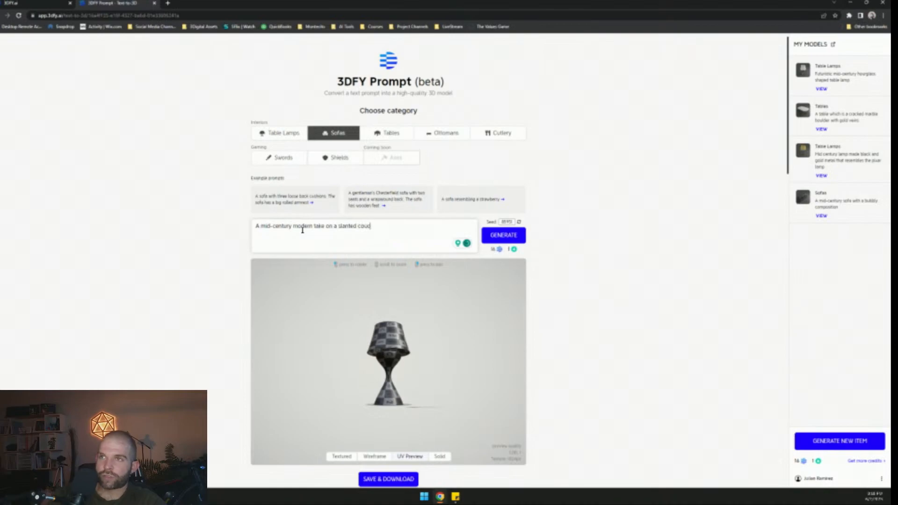
type("h with")
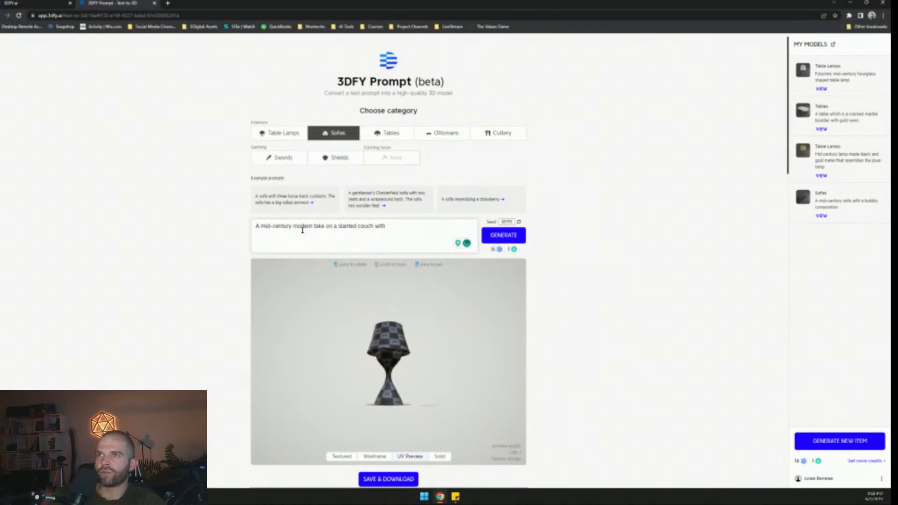
type("an angled")
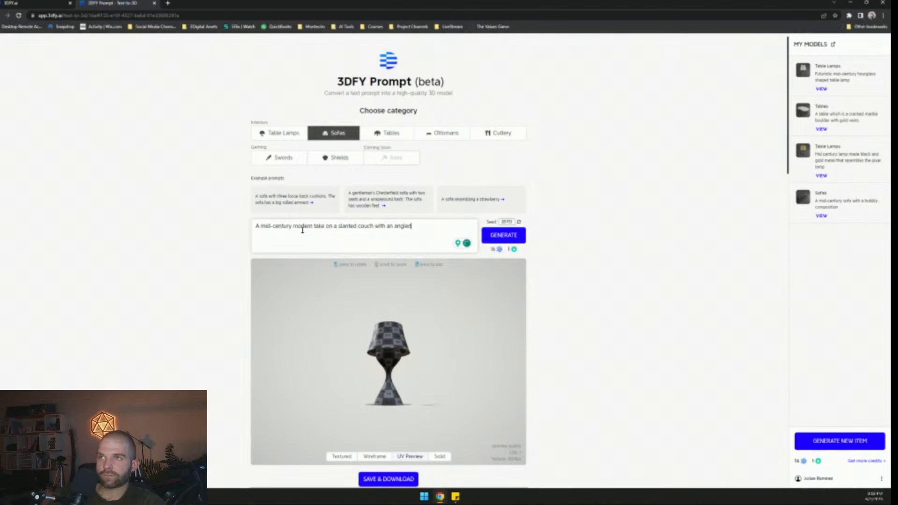
type(" base, back cushion leaning backward")
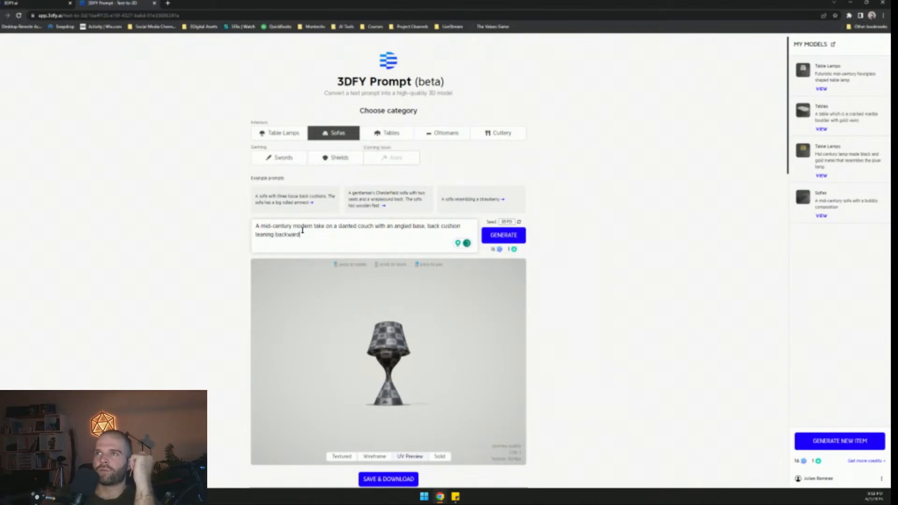
left_click(514, 237)
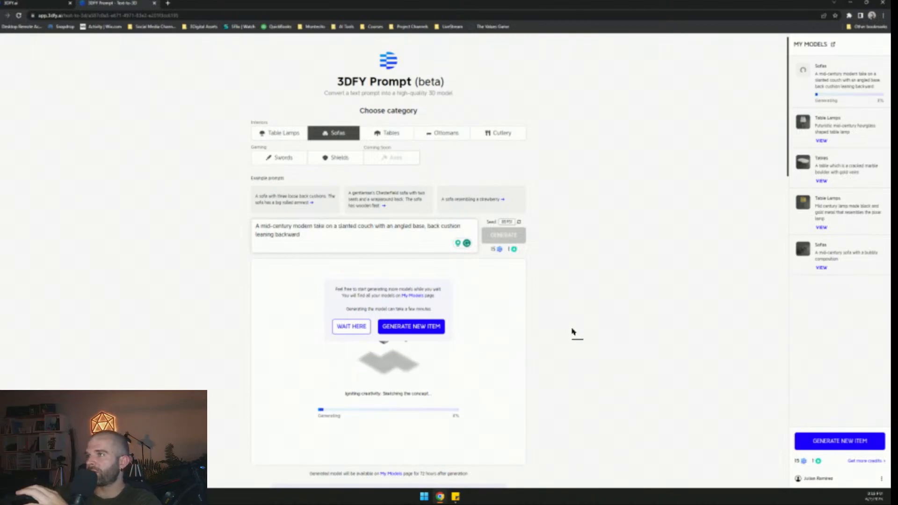
- Open the previously generated cracked marble boulder table and examine its top and legs from several angles
left_click(820, 181)
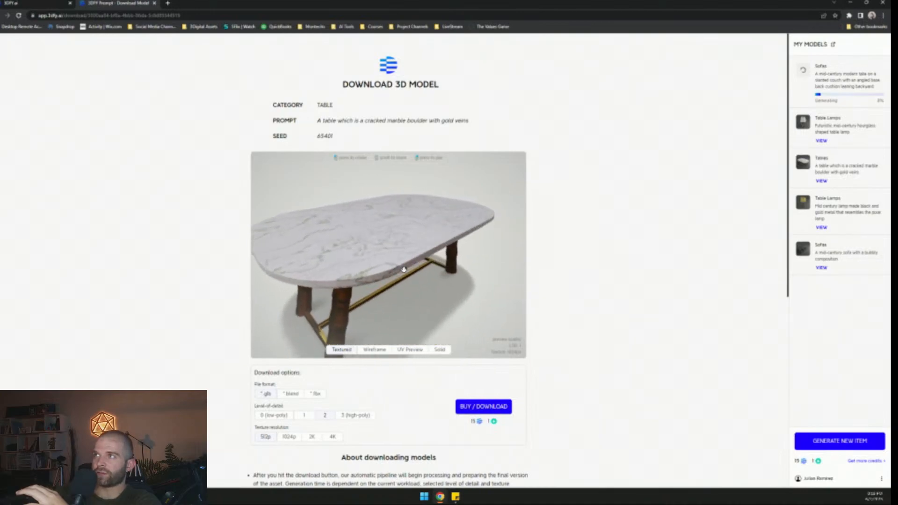
left_click_drag(468, 235, 464, 270)
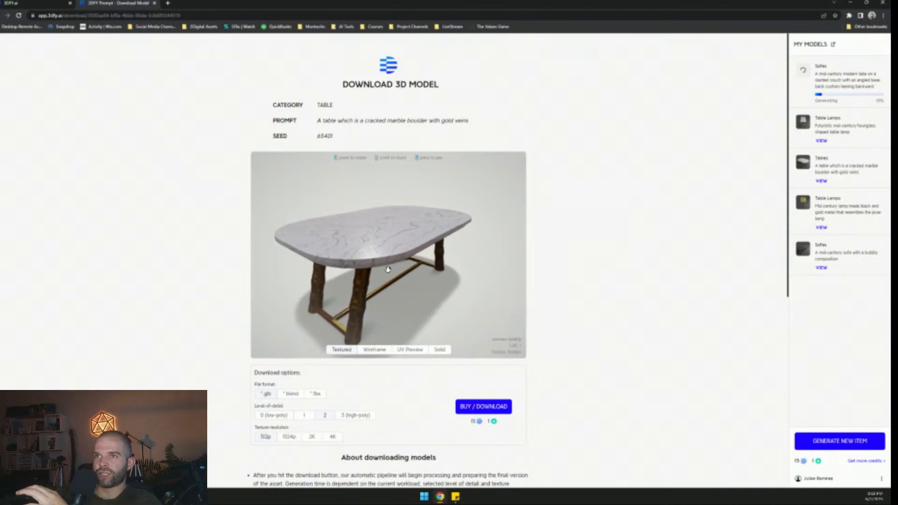
left_click_drag(451, 290, 386, 279)
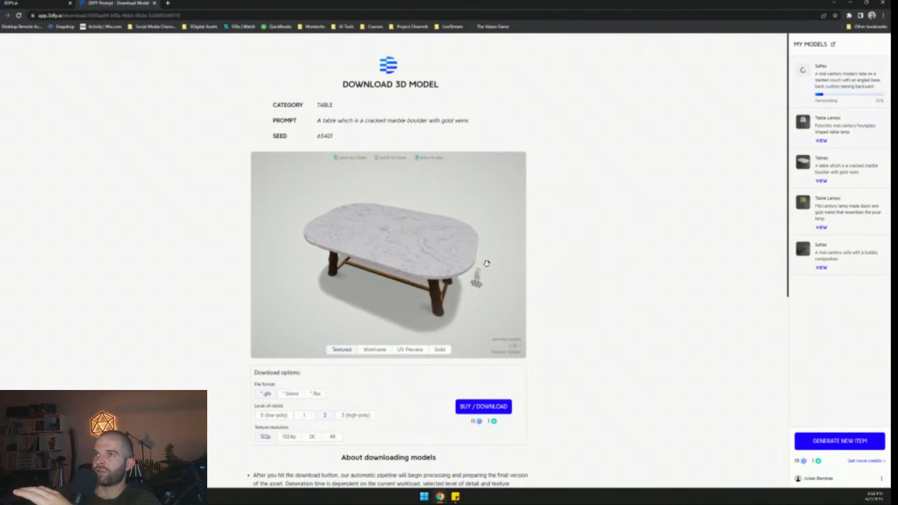
left_click_drag(495, 261, 662, 274)
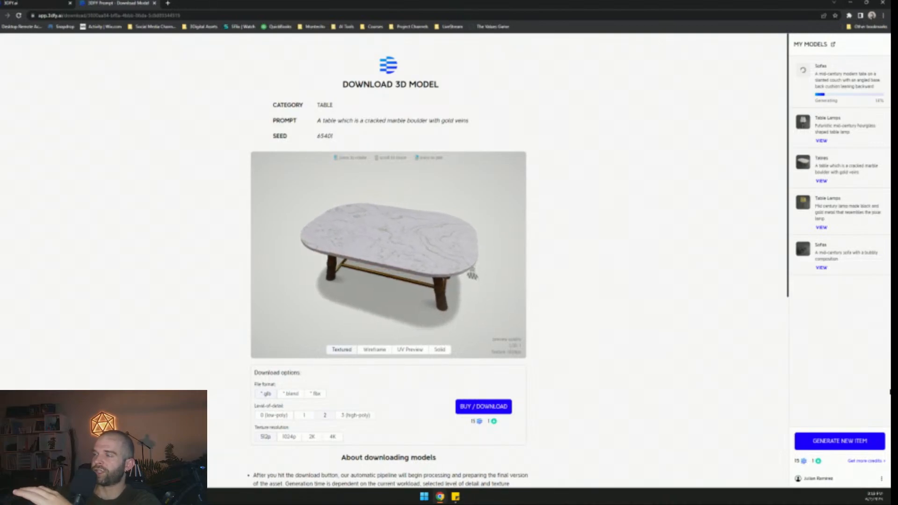
- Start a new item in the Tables category using the example prompt "Modern midcentury table with metal support struts"
left_click(819, 441)
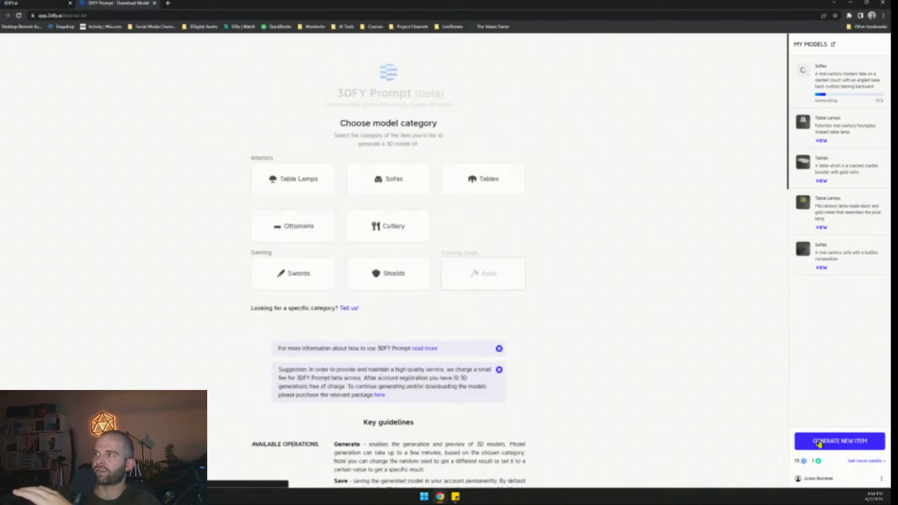
left_click(455, 181)
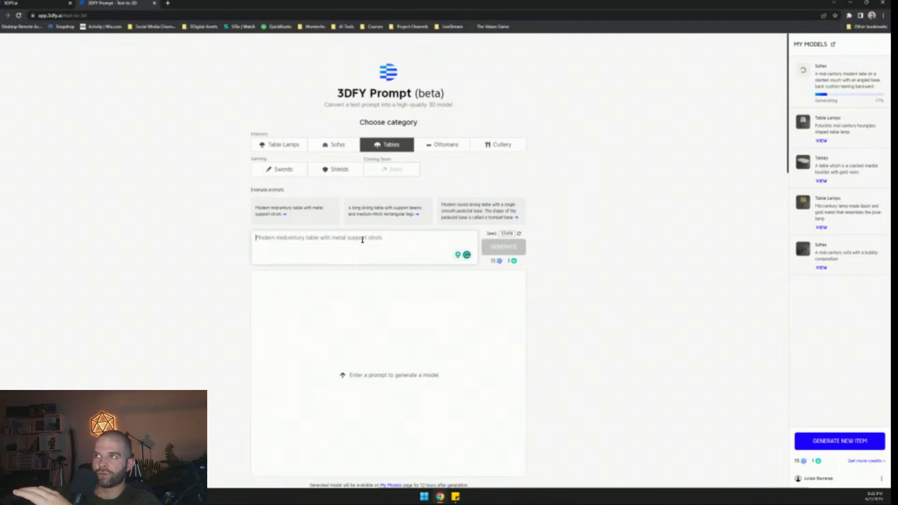
left_click(362, 240)
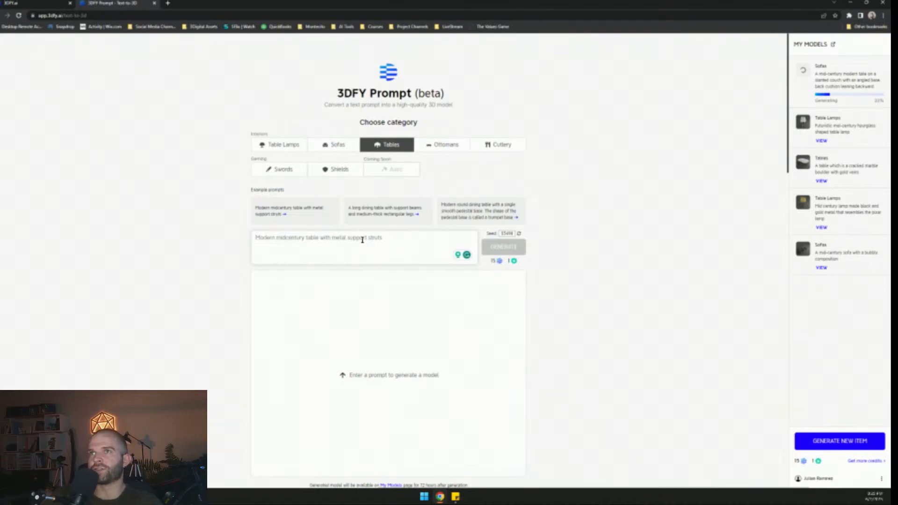
left_click(310, 220)
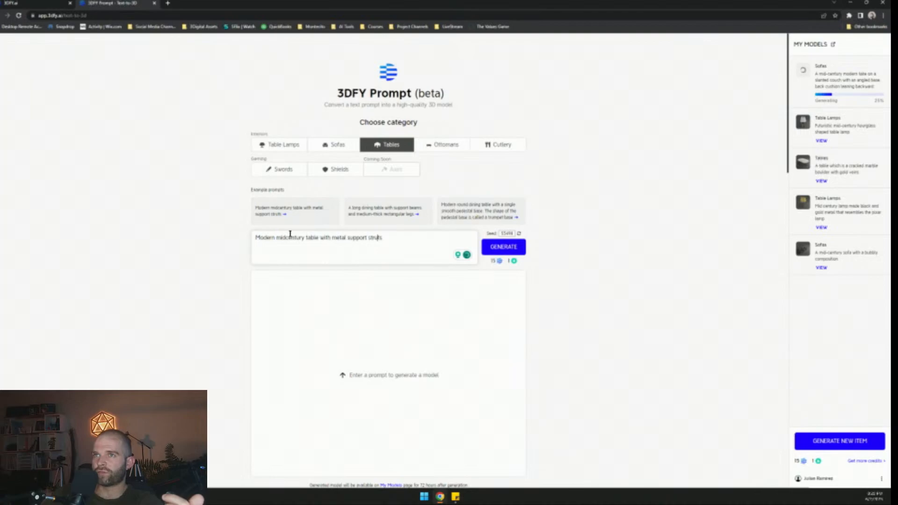
- Replace "metal support struts" in the table prompt with "one giant oval base, black"
left_click_drag(306, 237, 408, 239)
left_click(320, 238)
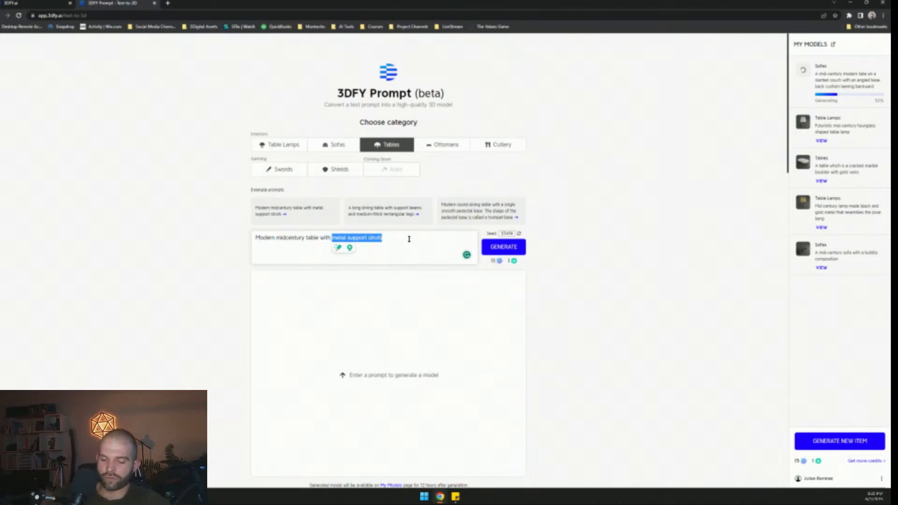
type("one giant")
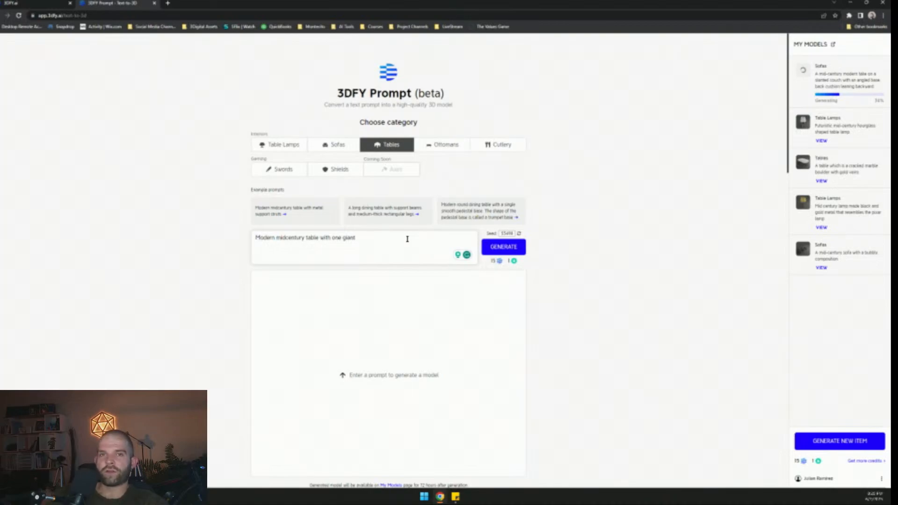
type("oval")
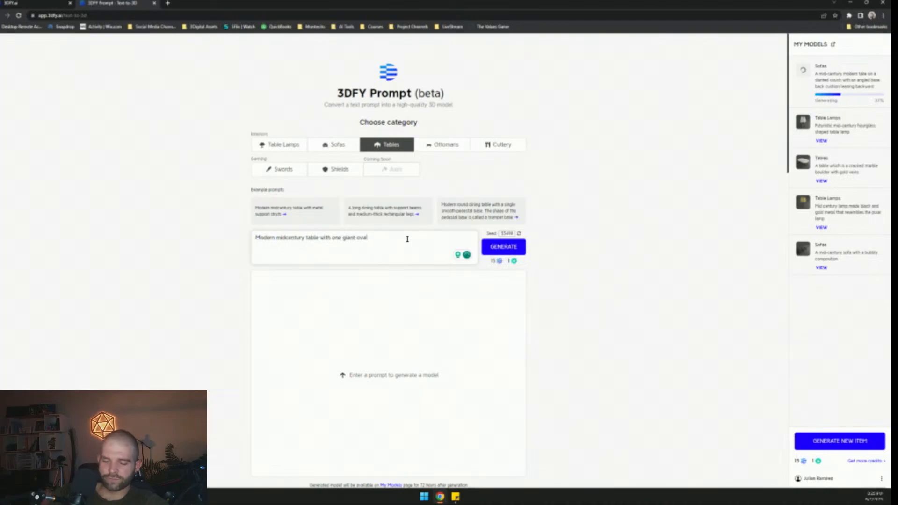
type(" base")
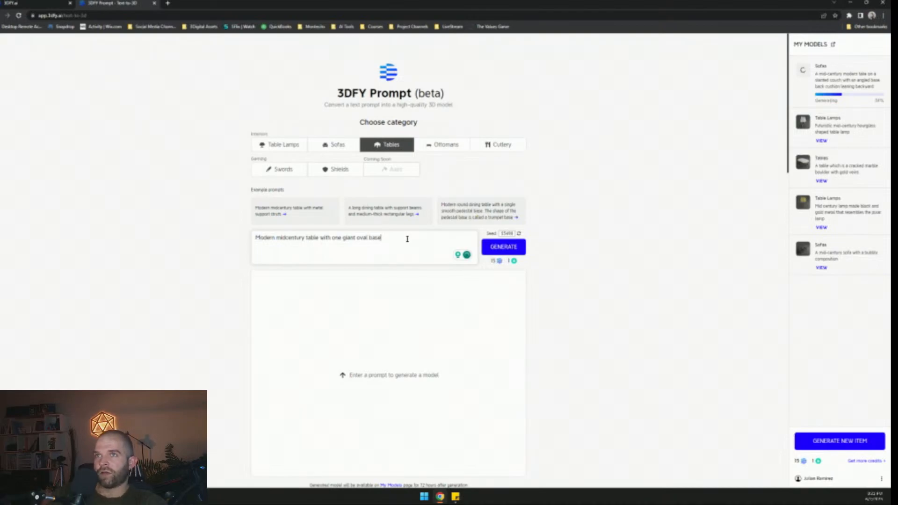
type(", black")
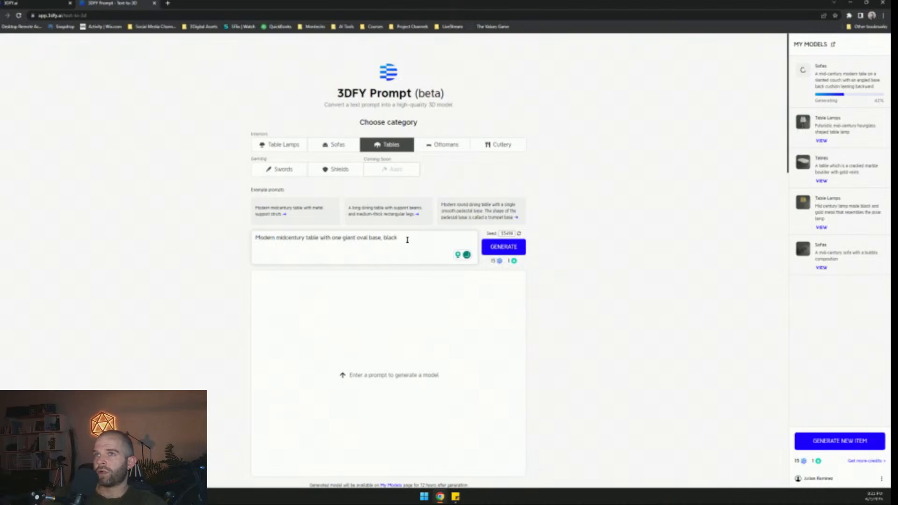
- Insert "gold" before "oval" in the table prompt and extend its ending with "top piece with edge details"
left_click(357, 237)
type("gold")
left_click(418, 237)
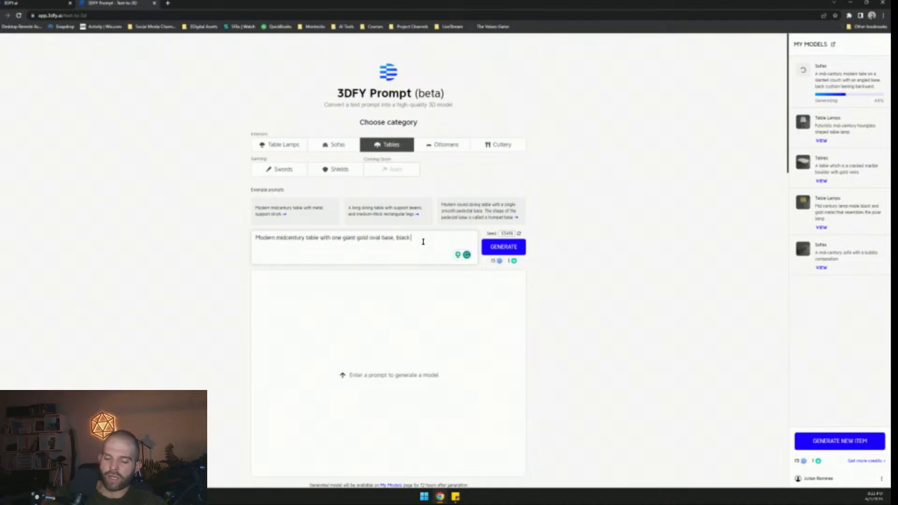
type("top piece ")
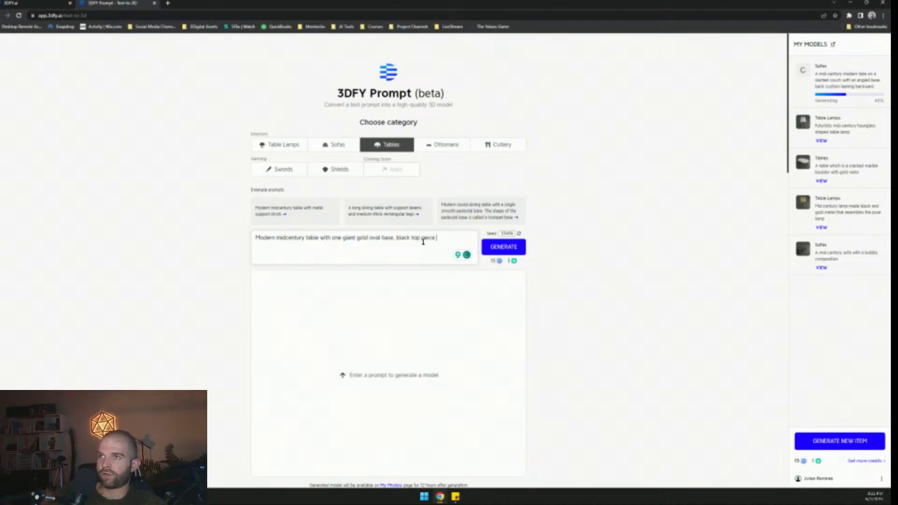
type("with")
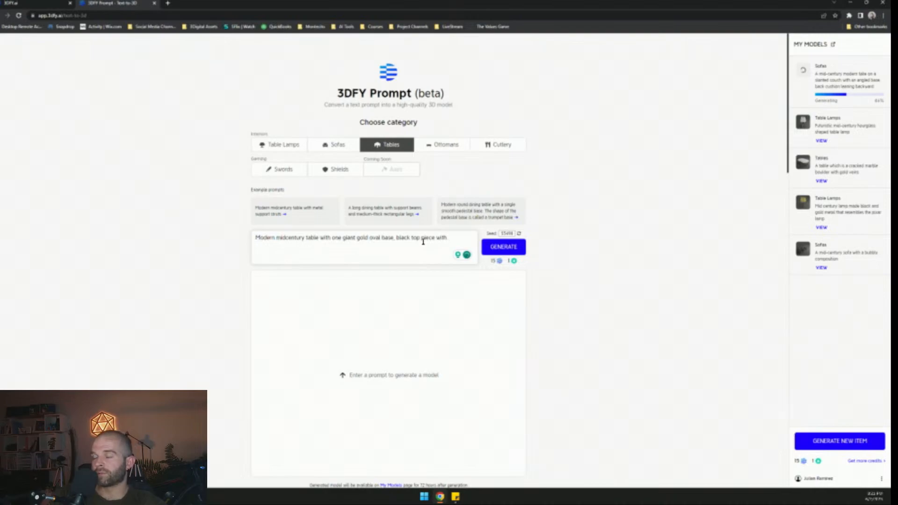
type(" edge det")
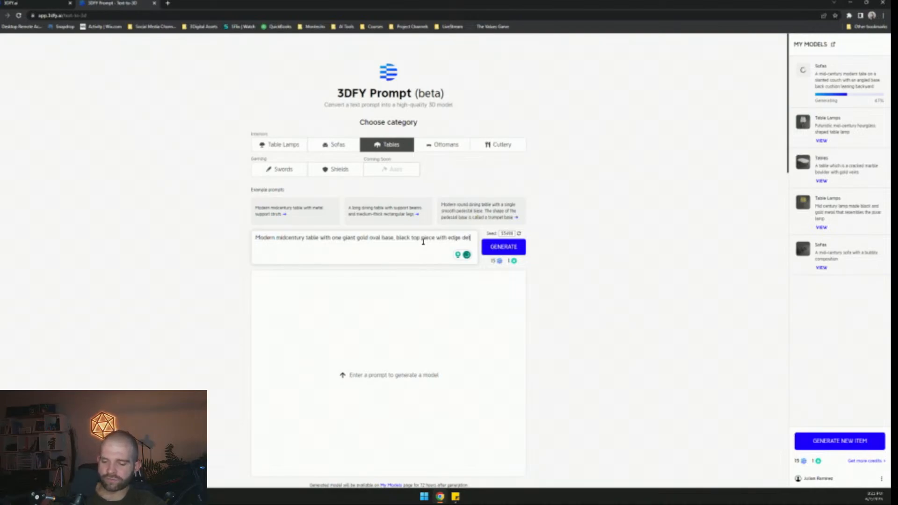
type("ails")
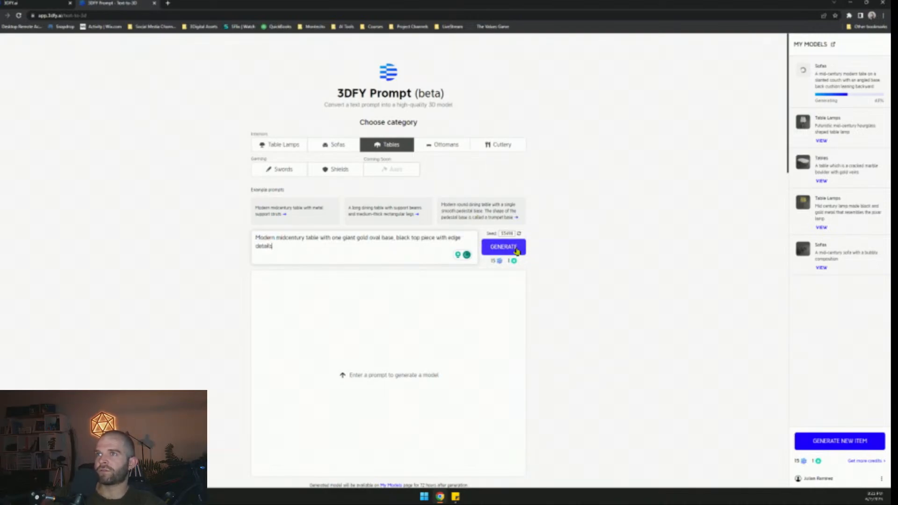
- Copy the seed from the sticky note into the table's seed field and generate the gold oval-base table
left_click(456, 496)
left_click_drag(695, 35, 638, 38)
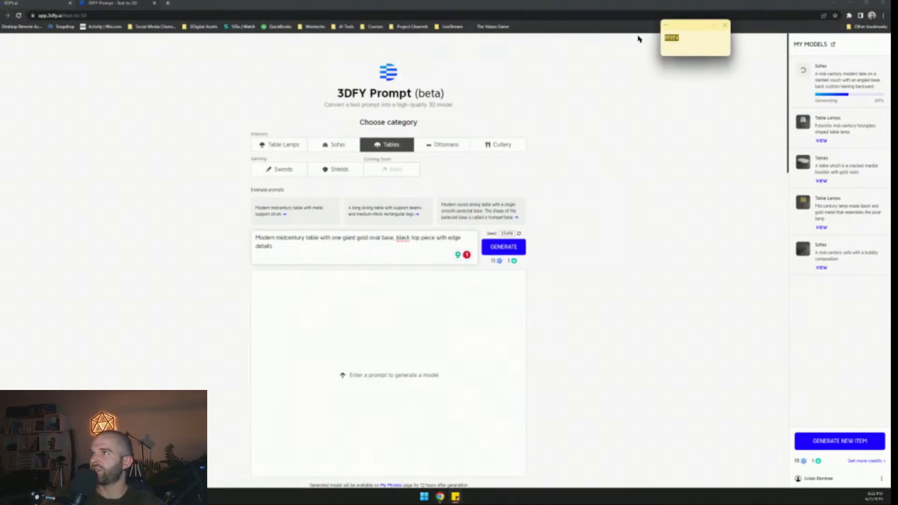
double_click(505, 233)
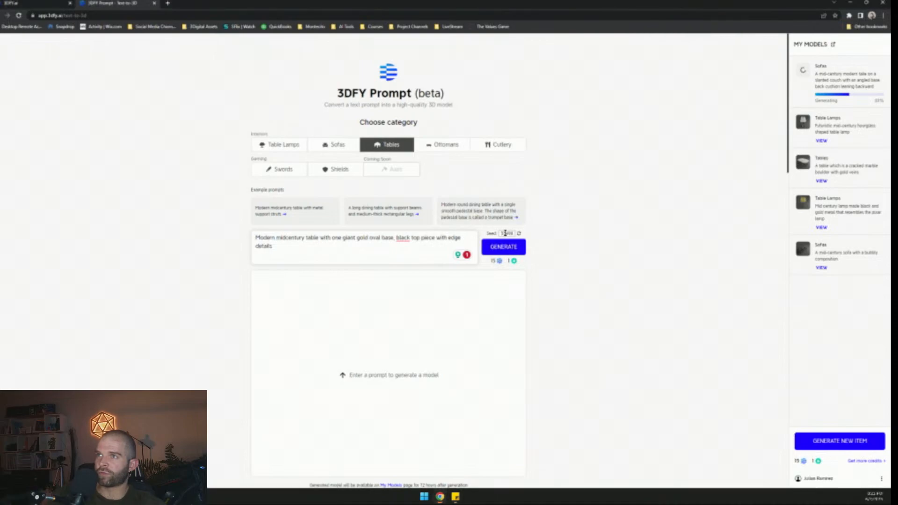
type("55456")
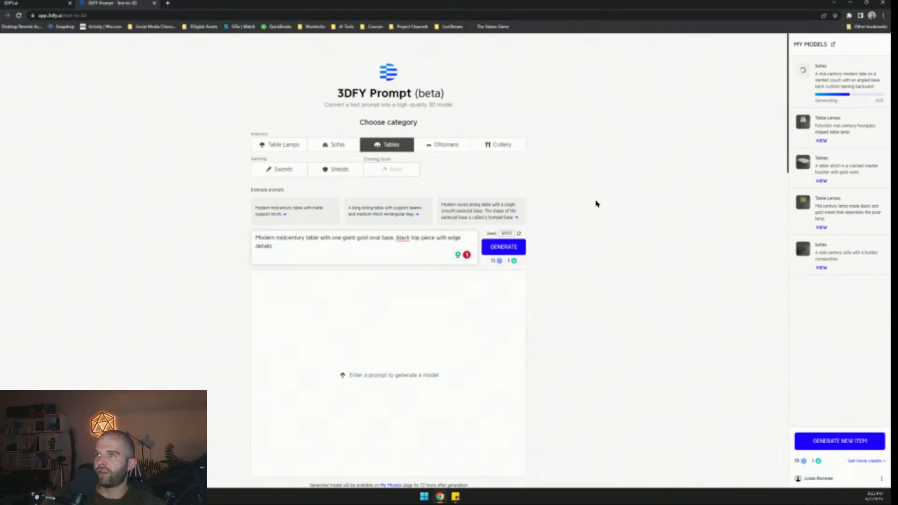
left_click(511, 250)
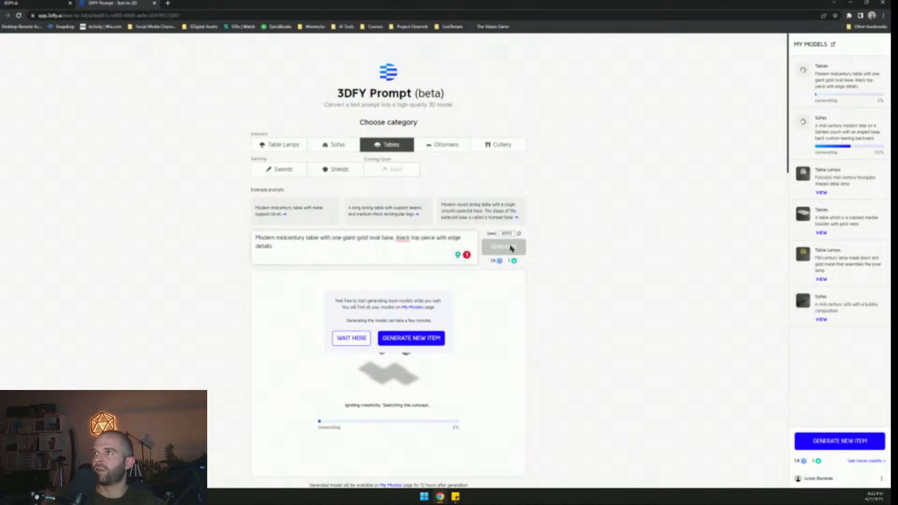
- Choose the Ottomans category for the next model and activate its empty prompt field
left_click(450, 147)
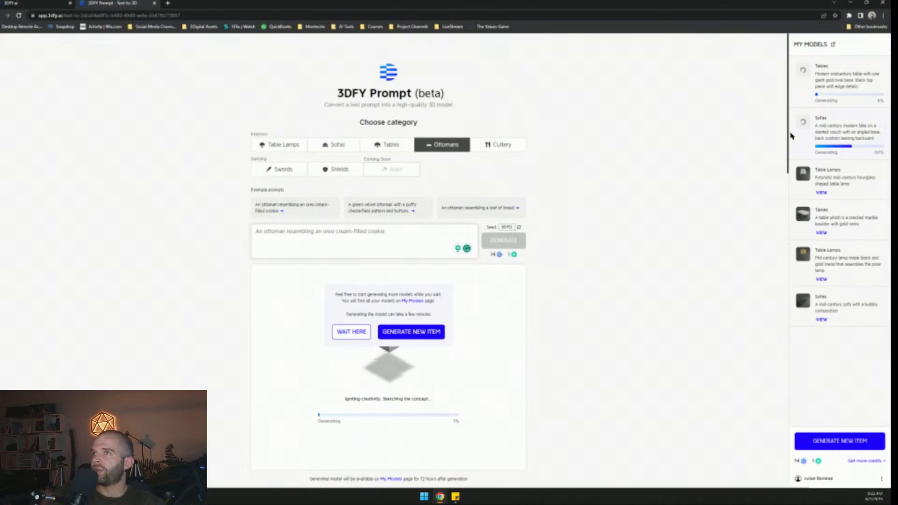
left_click(369, 241)
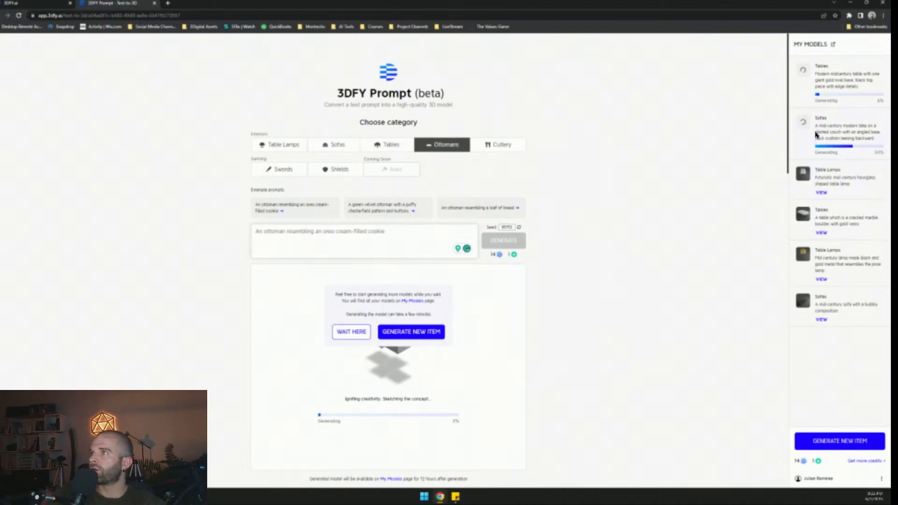
left_click_drag(815, 125, 875, 142)
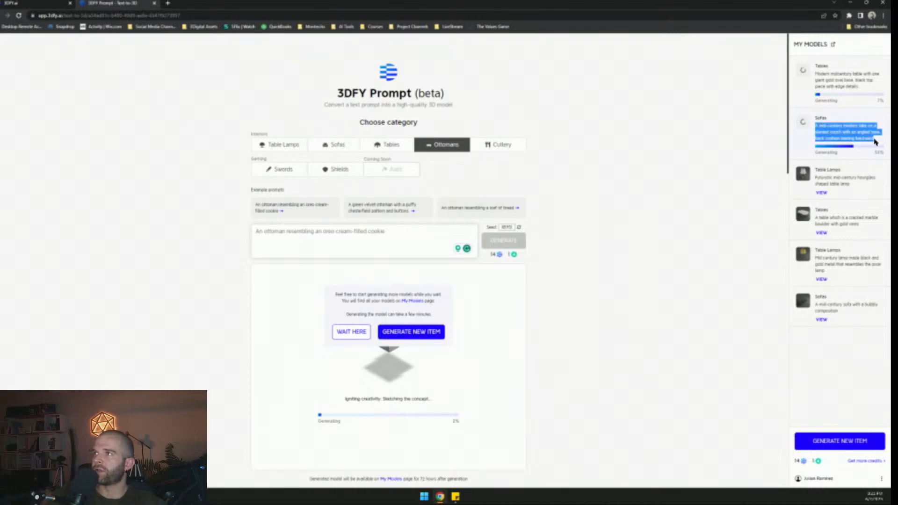
left_click(352, 232)
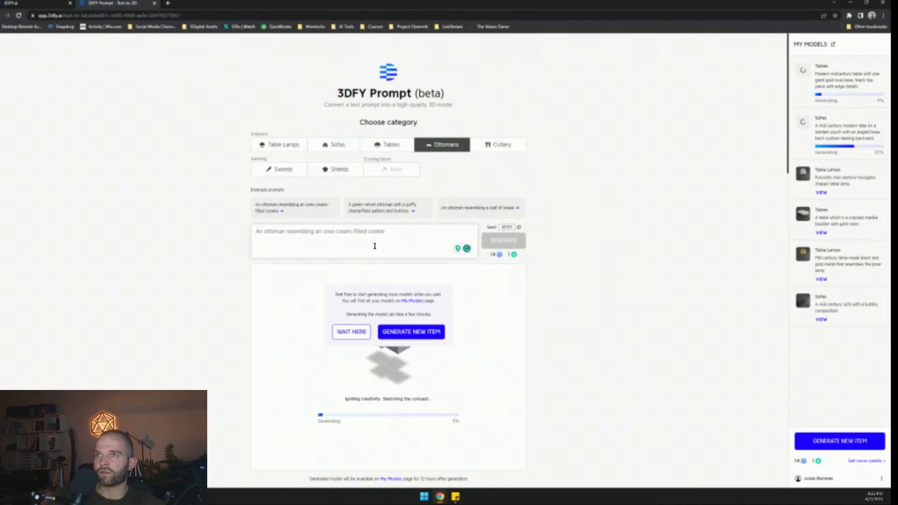
type("A mid-century modern take on a slanted couch with an angled base, back cushion leaning backward")
key("ctrl+a")
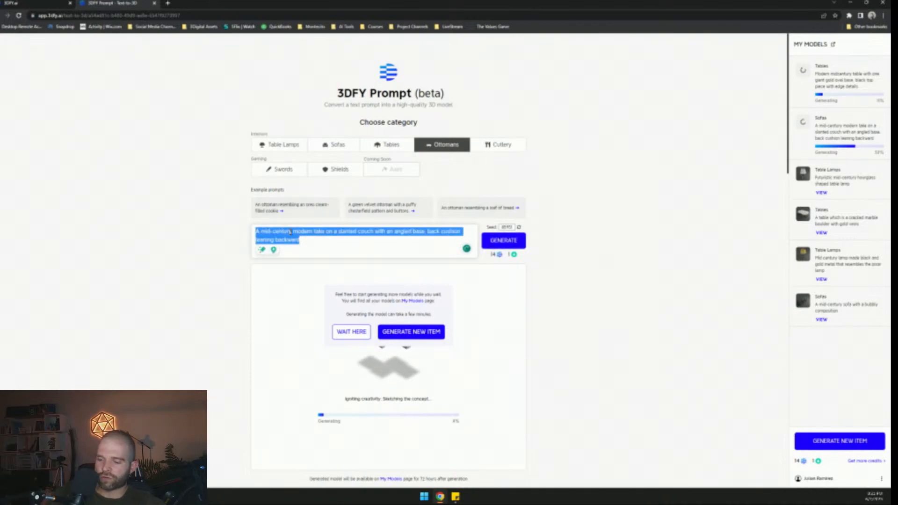
key("BackSpace")
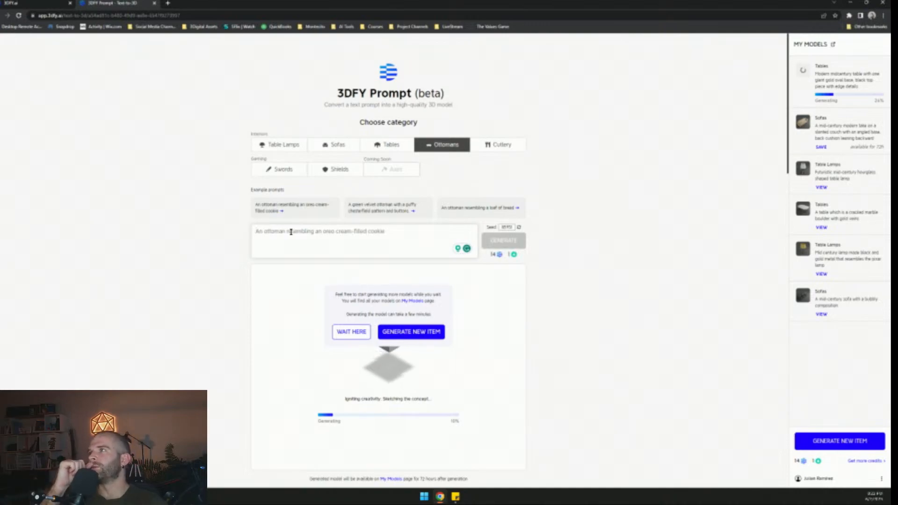
- Generate an ottoman from the prompt "an ottoman that resembles an avocado cut in half, midcentury modern"
type("an")
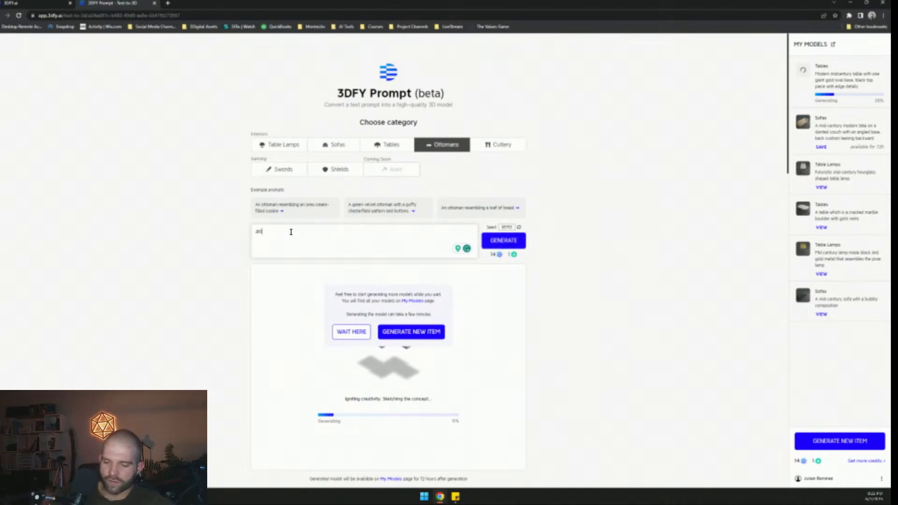
type(" ottoman that ")
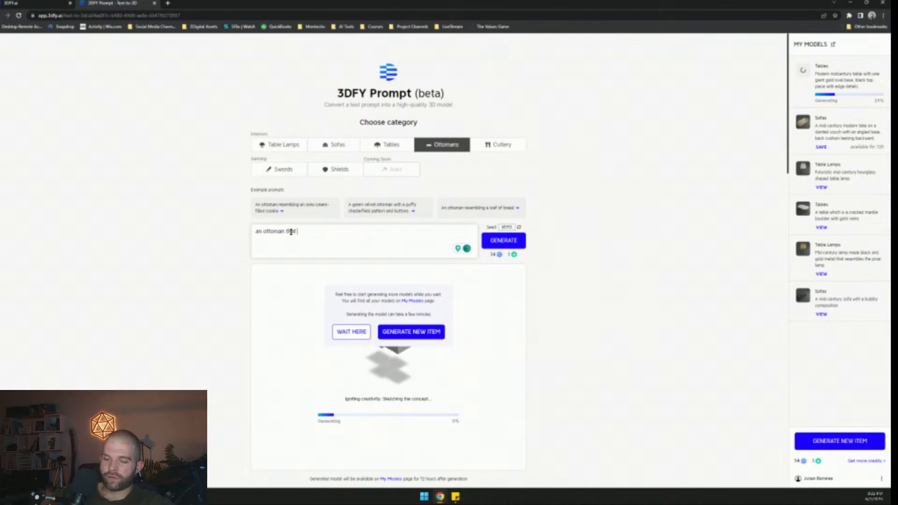
type("resembles a")
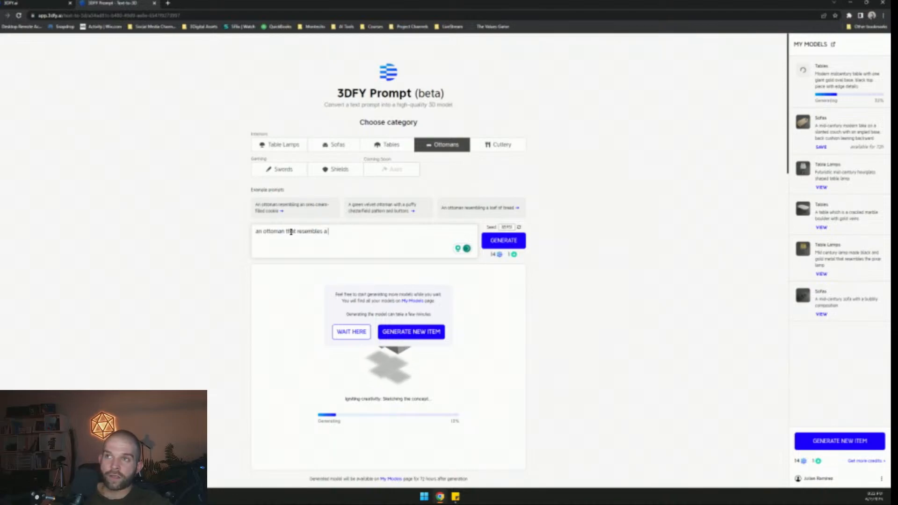
type("n avocado ")
type("cut in half, m")
type("idec")
key("BackSpace")
key("BackSpace")
type("ce")
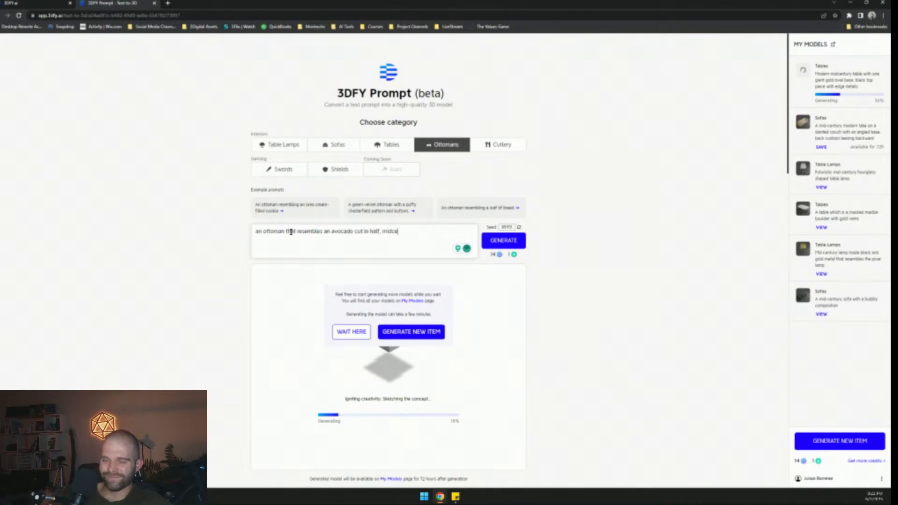
type("ntury modern")
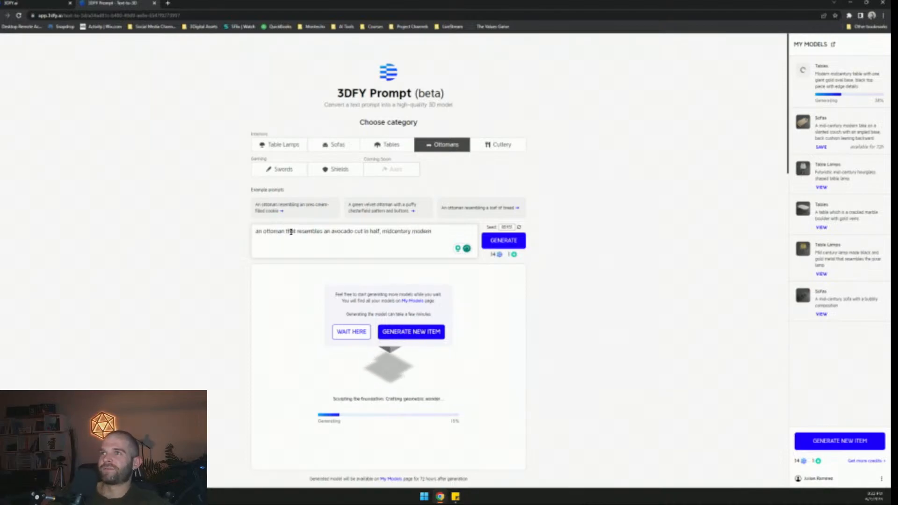
left_click(518, 240)
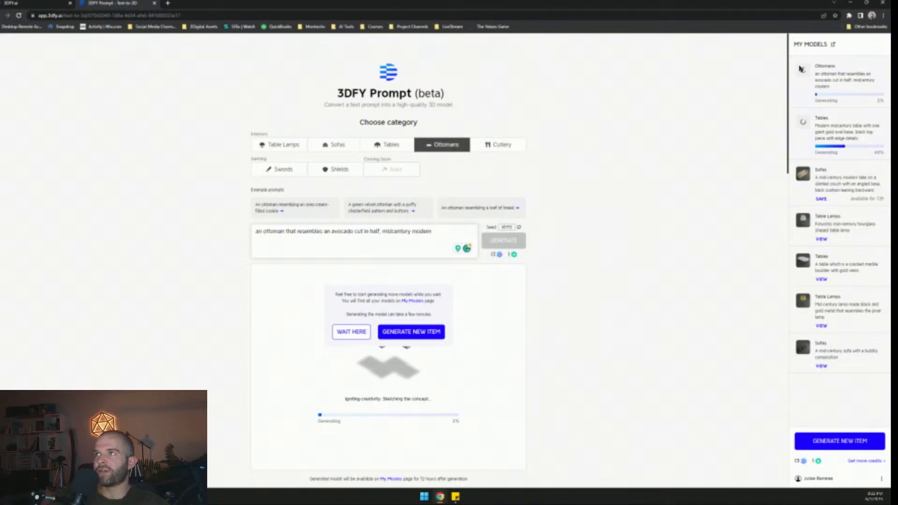
- Choose the Cutlery category and enter the prompt "modern mid-century fork, spoon, knife, and tea cup"
left_click(512, 146)
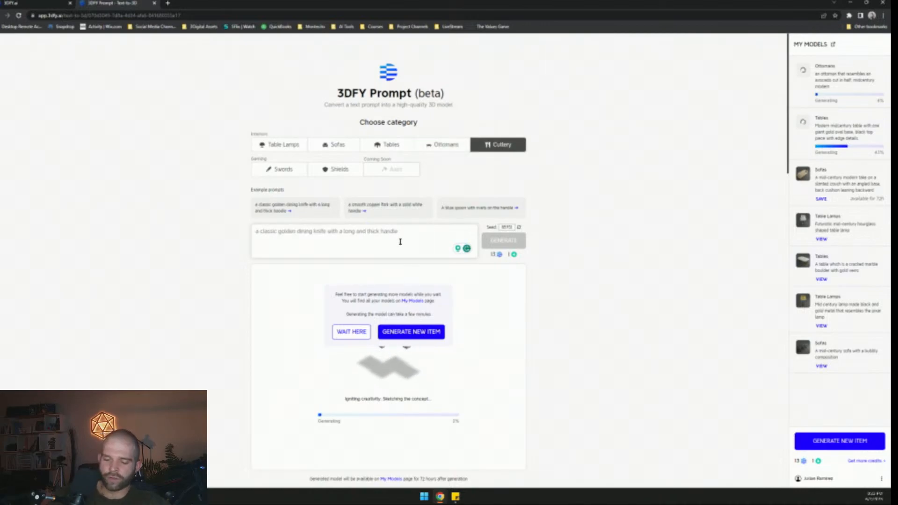
type("modern mid-century ")
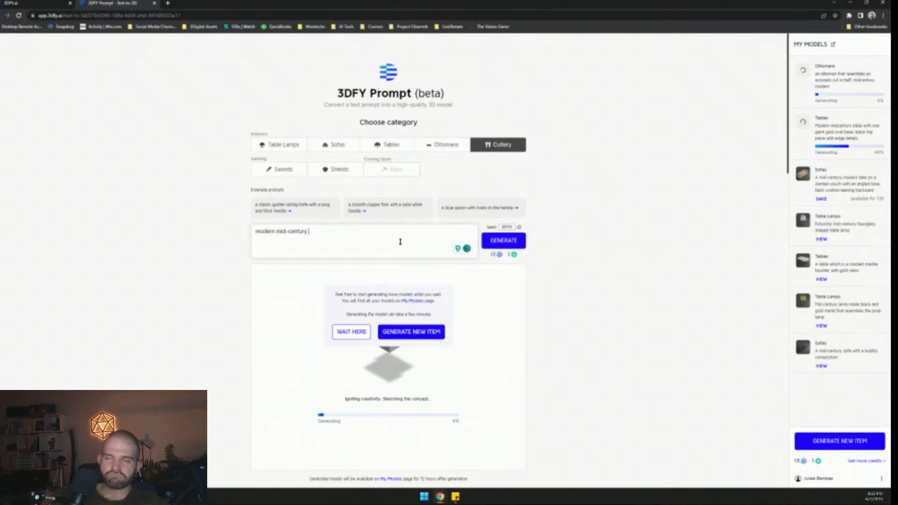
type("fork")
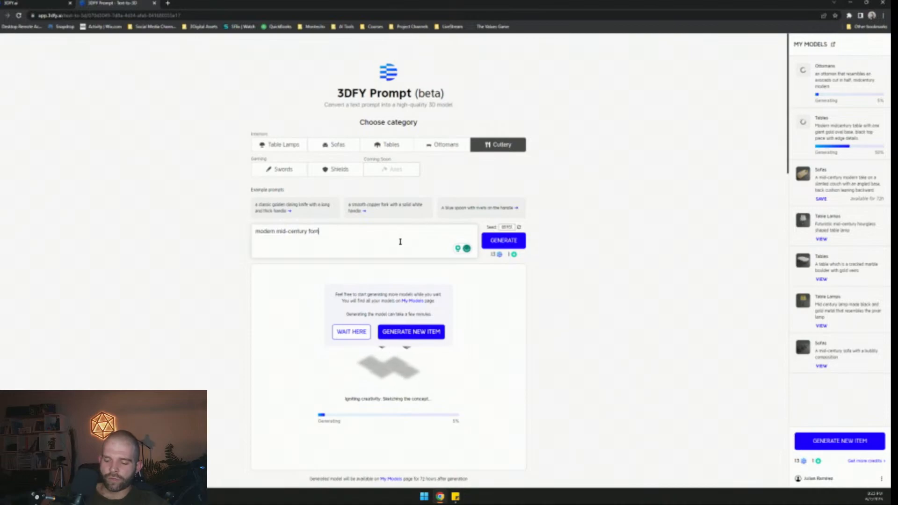
type(", spoon, k")
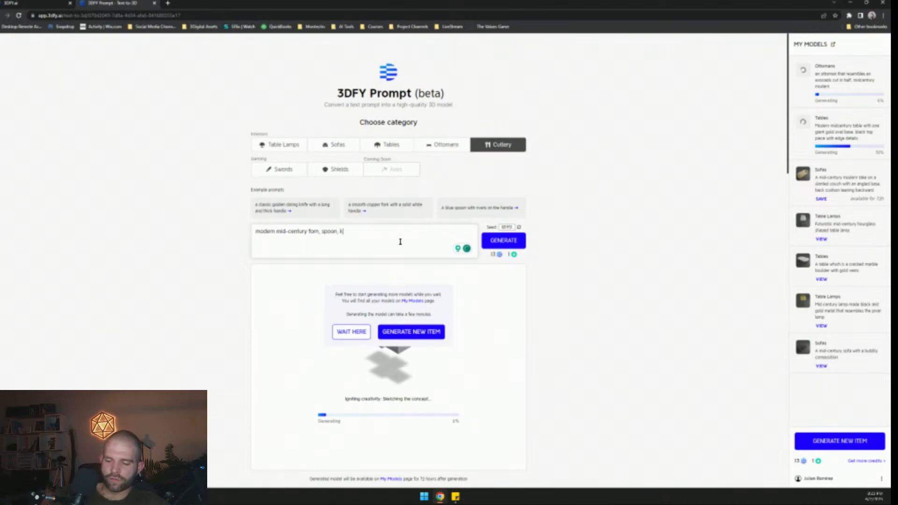
type("nife, and")
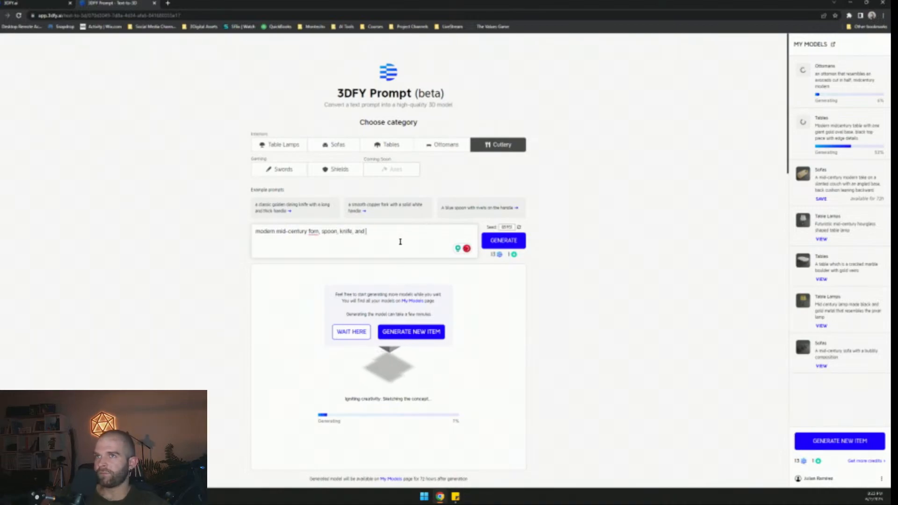
left_click(317, 231)
key("BackSpace")
type("k")
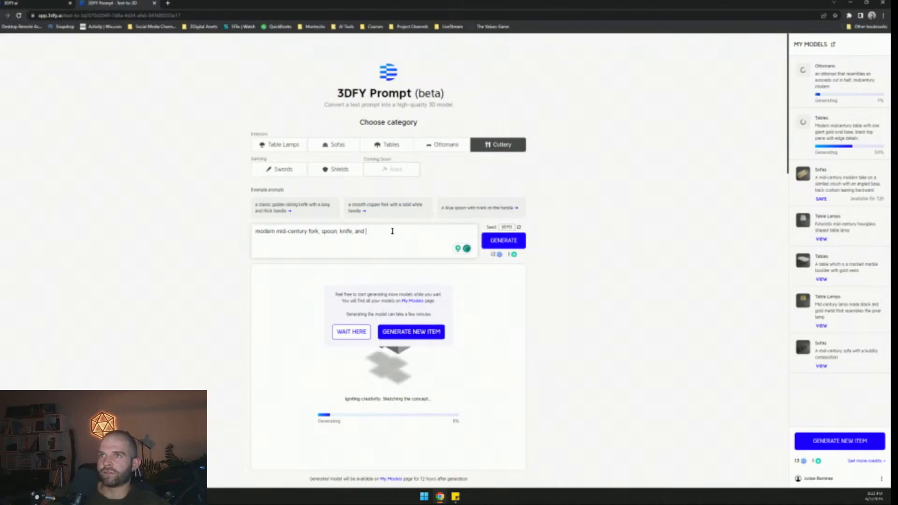
type("tea")
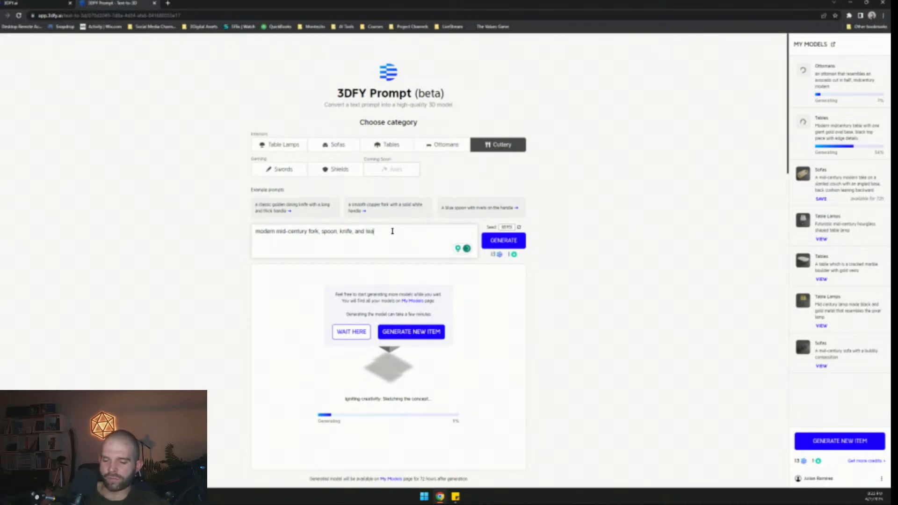
type(" cup")
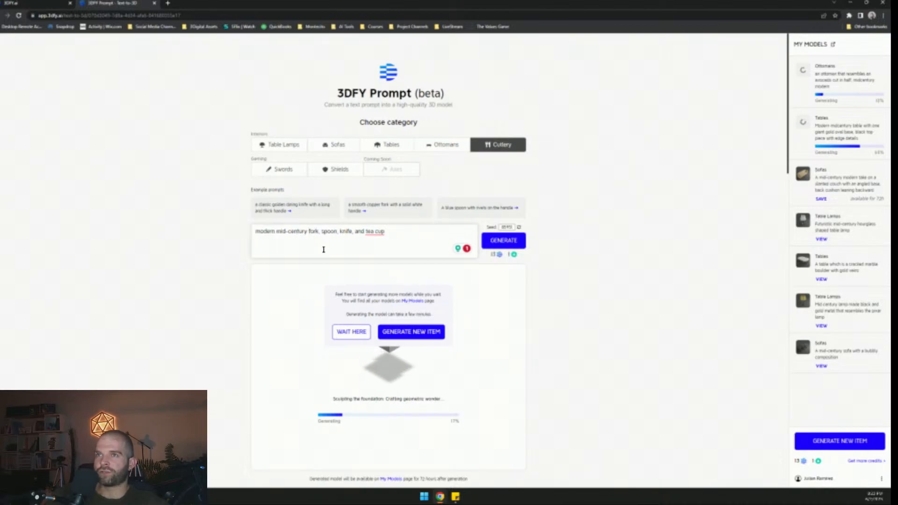
- Shorten the cutlery prompt to "modern mid-century spork and tea cup"
key("Delete")
key("Delete")
key("Delete")
key("Delete")
key("Delete")
key("Delete")
key("Delete")
key("Delete")
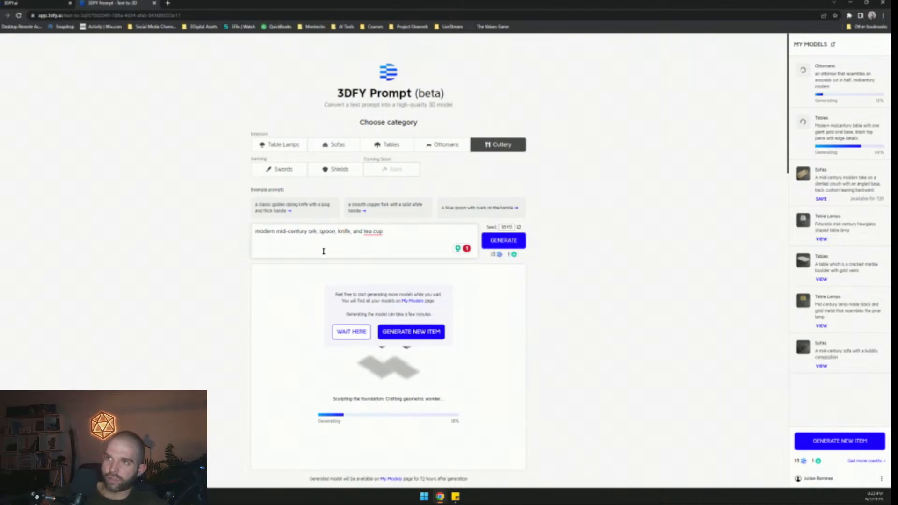
key("Delete")
key("Delete")
key("Delete")
key("Delete")
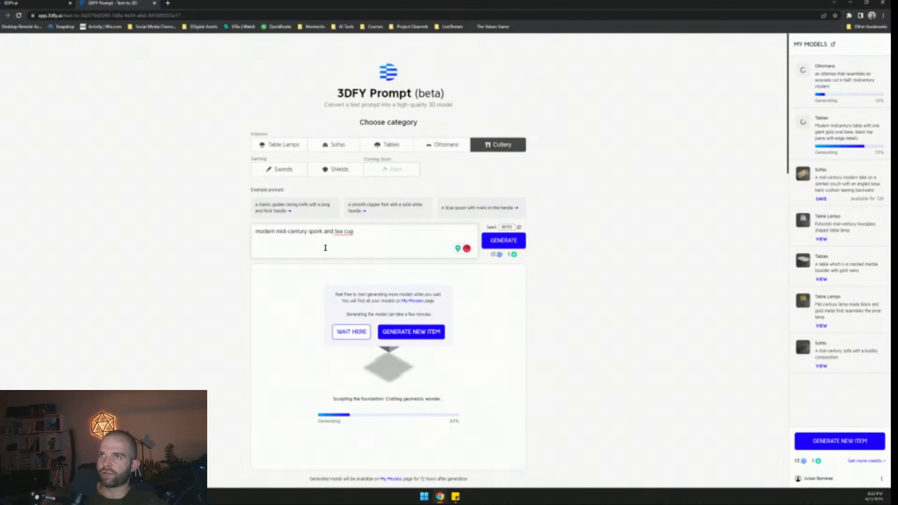
- Replace "and tea cup" in the cutlery prompt with ", ribbed curves, parametric design" and generate the spork
left_click_drag(323, 230, 374, 232)
key("BackSpace")
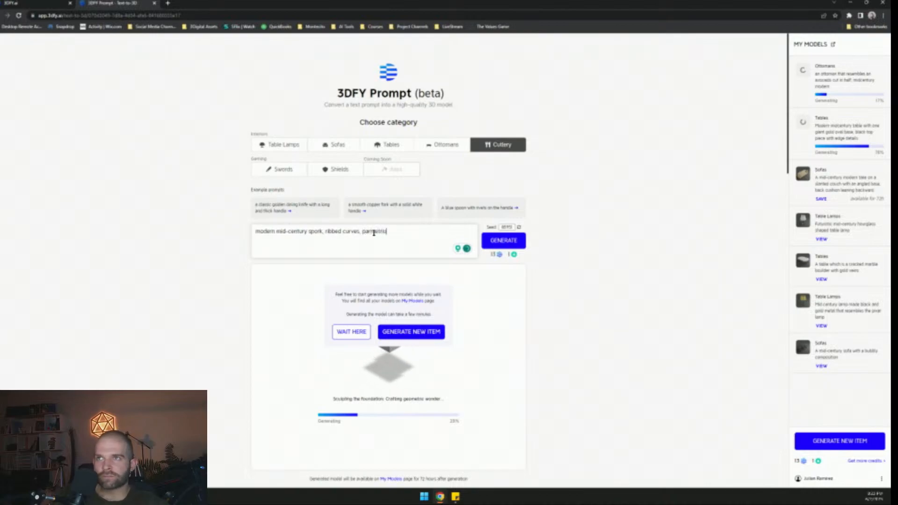
type("design")
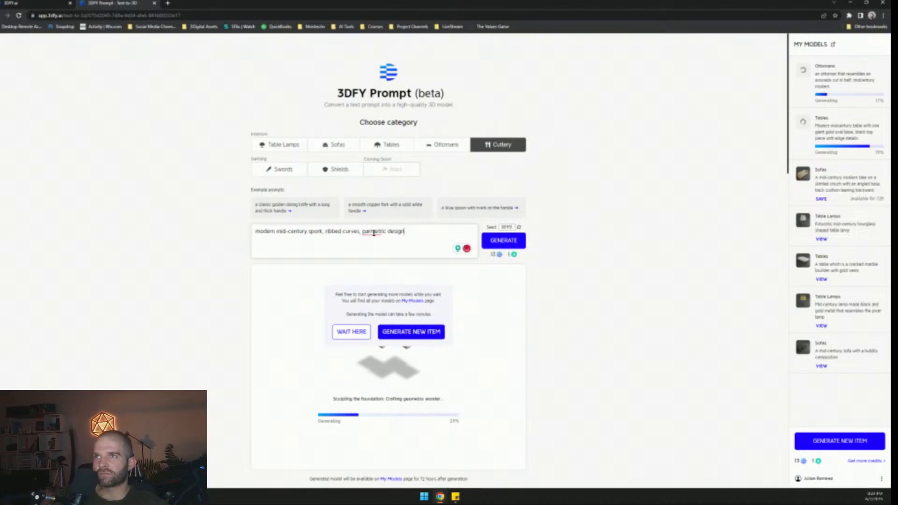
right_click(382, 237)
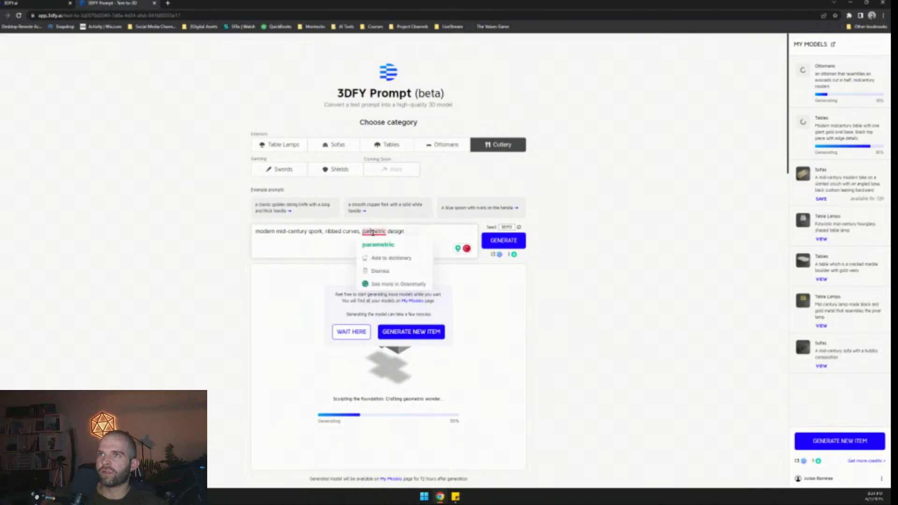
left_click(377, 244)
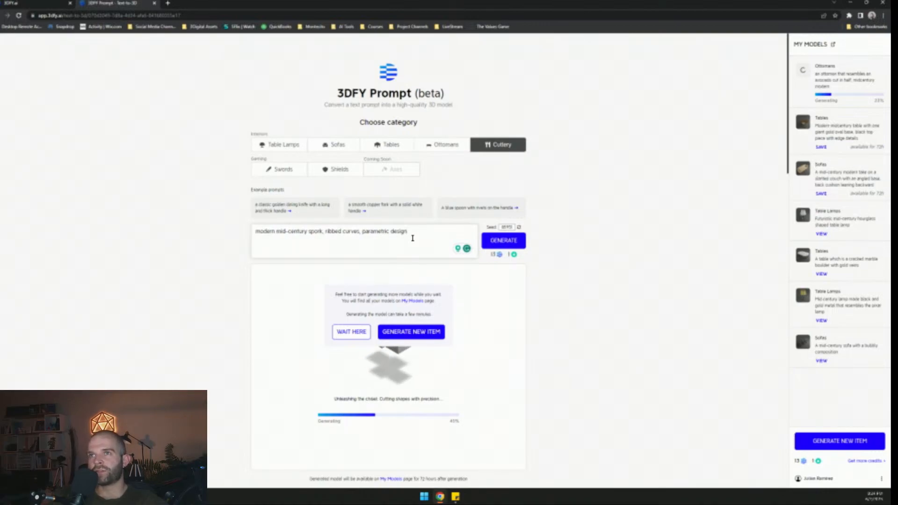
left_click(504, 241)
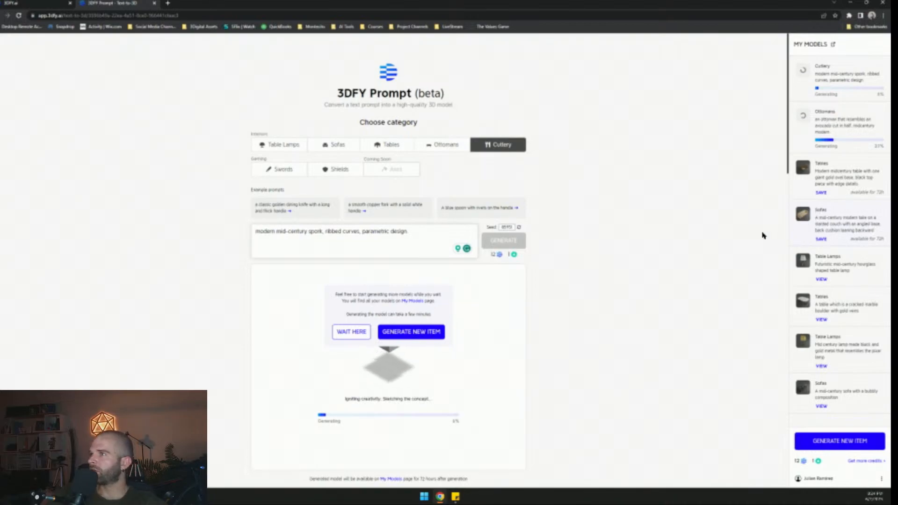
- Open the My Models page listing all generated models
scroll(479, 265, "down", 1)
scroll(489, 278, "down", 1)
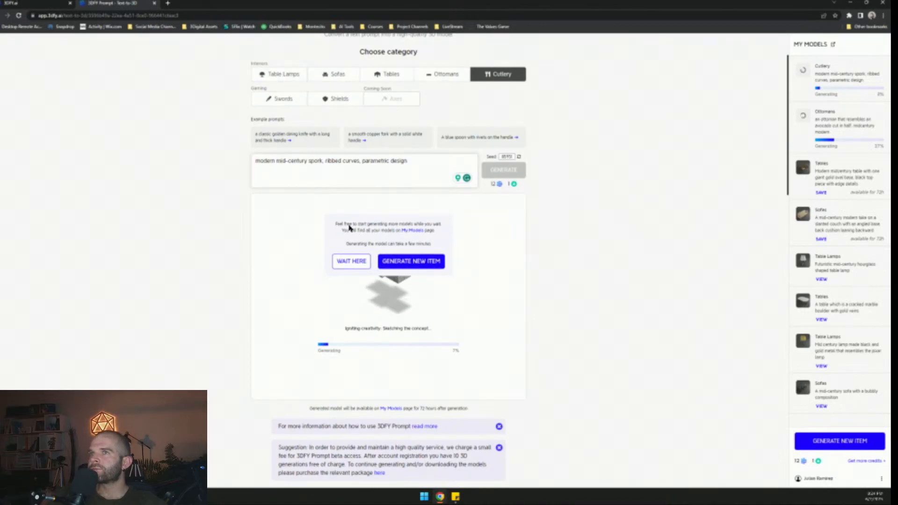
left_click(412, 230)
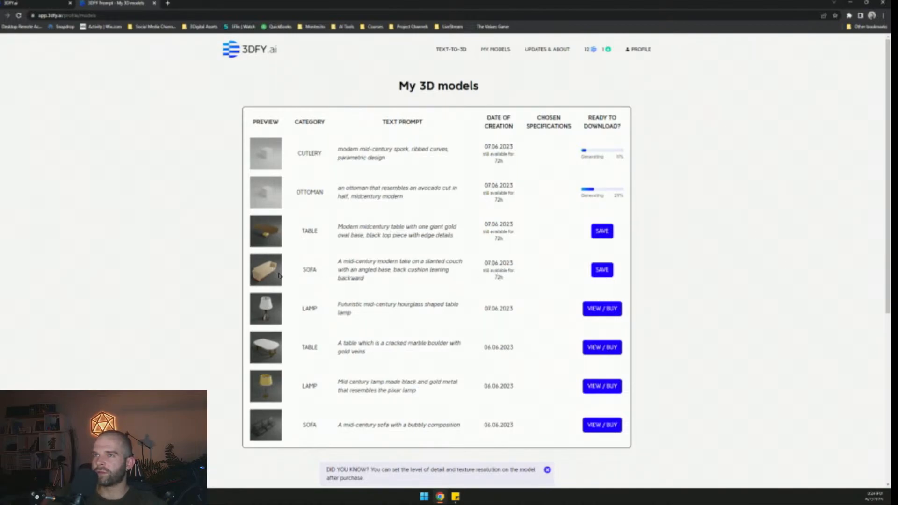
- Save the slanted sofa and the gold oval-base table, and open the sofa's download page
scroll(279, 274, "down", 1)
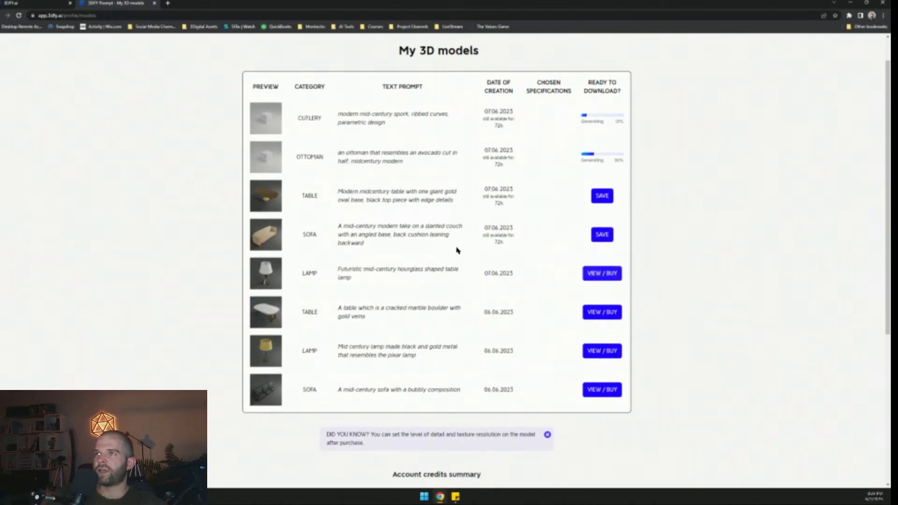
scroll(601, 238, "up", 1)
left_click(599, 247)
left_click(602, 208)
left_click(598, 246)
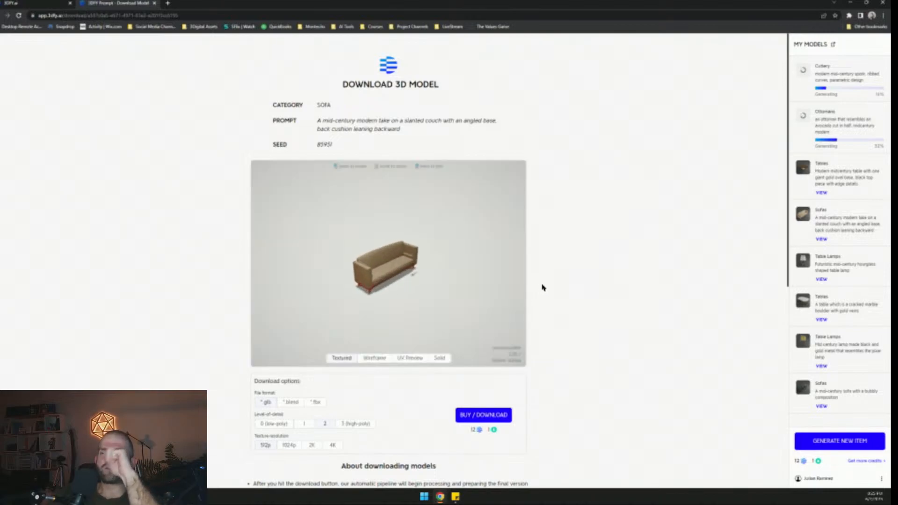
- Examine the textured slanted sofa from the side, front and back, checking its leaning back cushion and armrests up close
left_click_drag(485, 300, 407, 289)
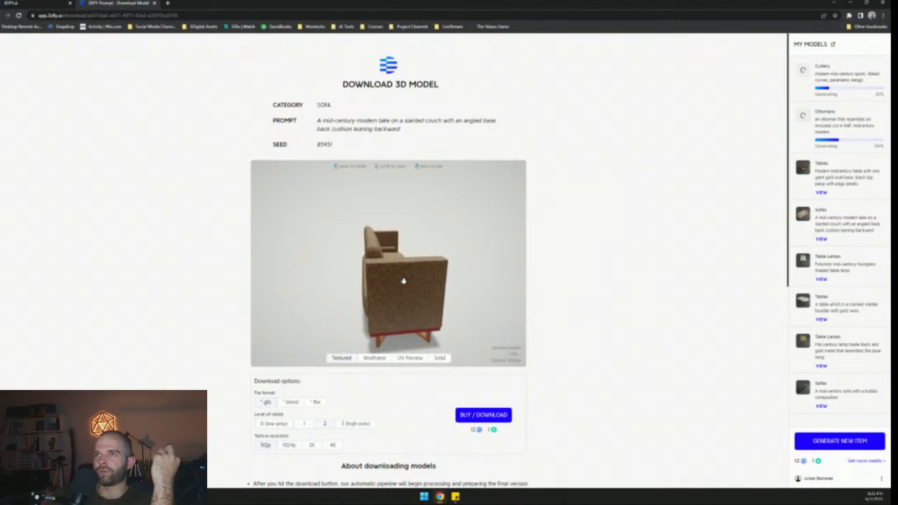
scroll(387, 264, "up", 10)
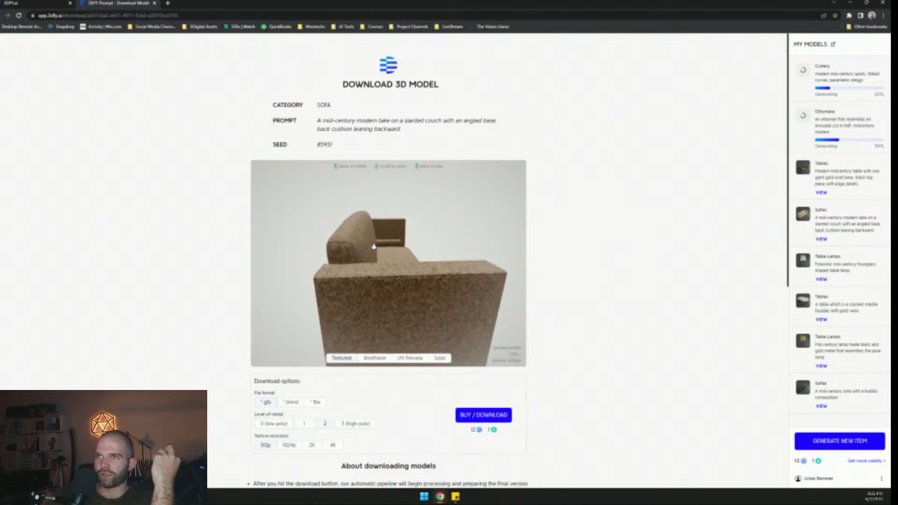
mouse_move(373, 246)
left_mouse_down()
mouse_move(293, 260)
mouse_move(360, 243)
mouse_move(378, 253)
left_mouse_up()
scroll(379, 261, "down", 8)
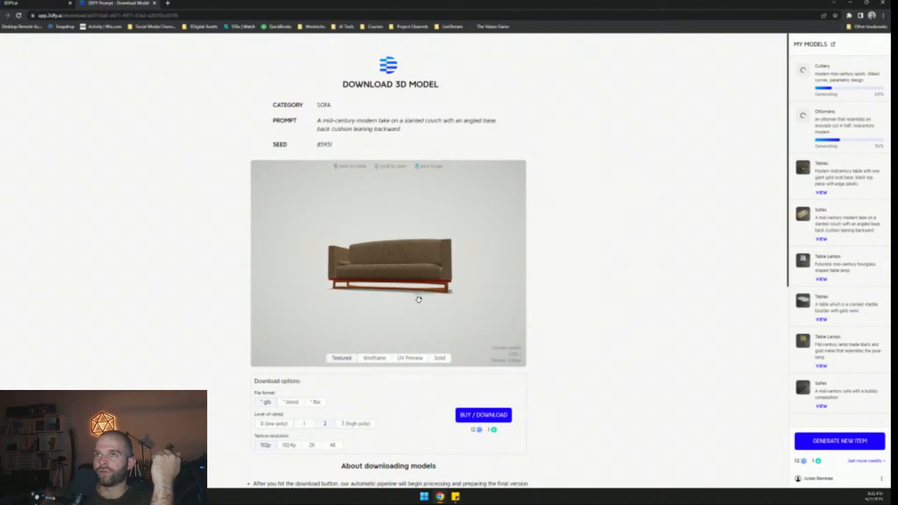
left_click_drag(398, 306, 432, 294)
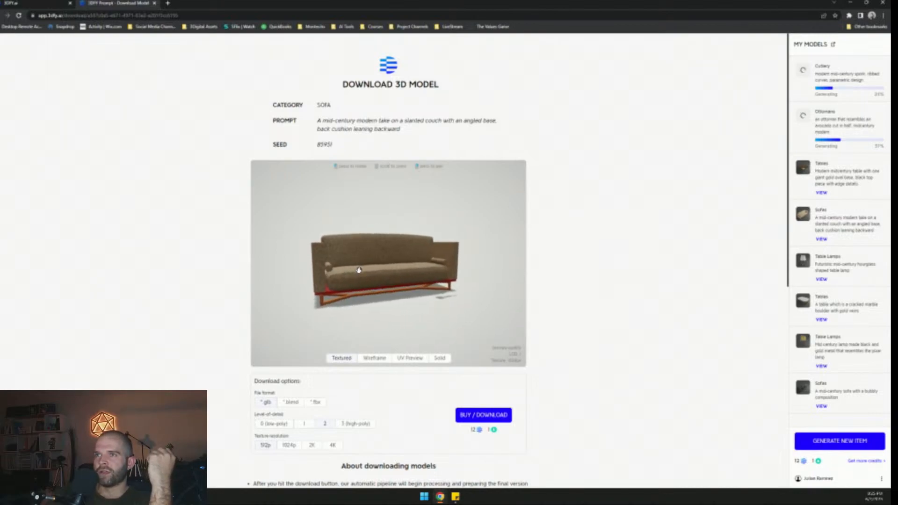
scroll(305, 268, "up", 2)
left_click_drag(305, 268, 390, 298)
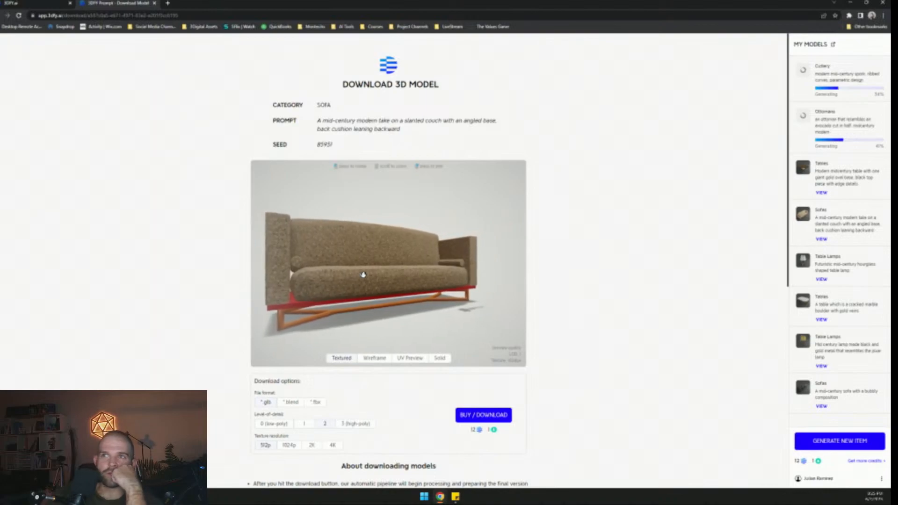
- Examine the sofa in UV Preview mode, checking the checker pattern on the cushions, back and armrests
left_click(406, 358)
mouse_move(379, 285)
left_mouse_down()
mouse_move(334, 304)
mouse_move(426, 307)
mouse_move(391, 296)
left_mouse_up()
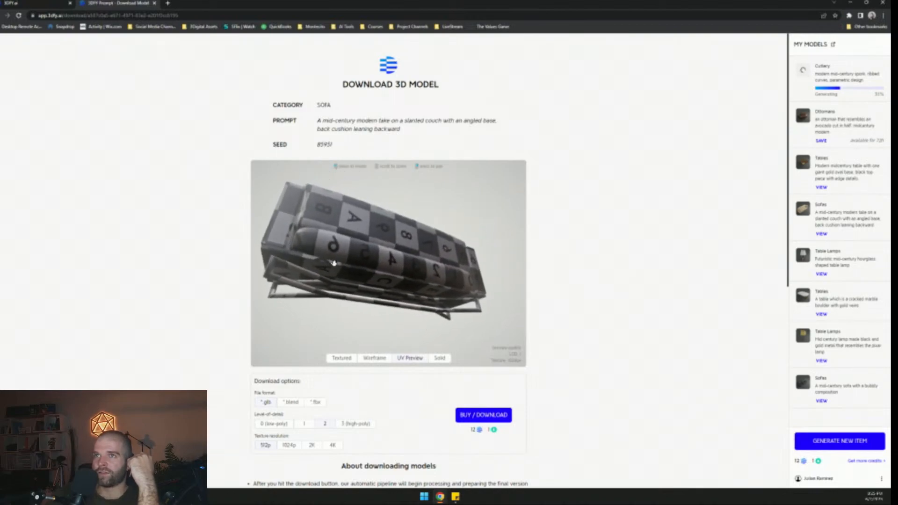
scroll(370, 289, "up", 6)
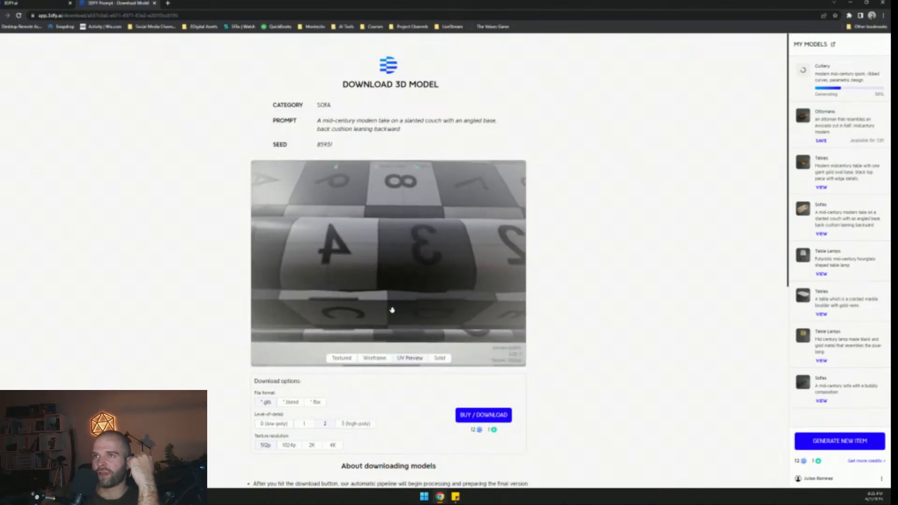
left_click_drag(383, 264, 329, 282)
left_click_drag(362, 253, 354, 292)
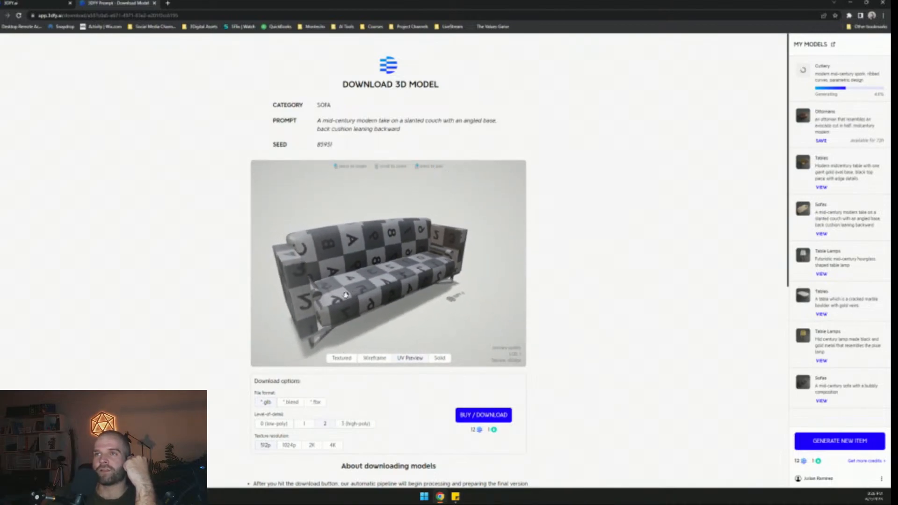
left_click_drag(370, 292, 359, 309)
- Compare the sofa's Textured display with its Solid display
left_click(344, 357)
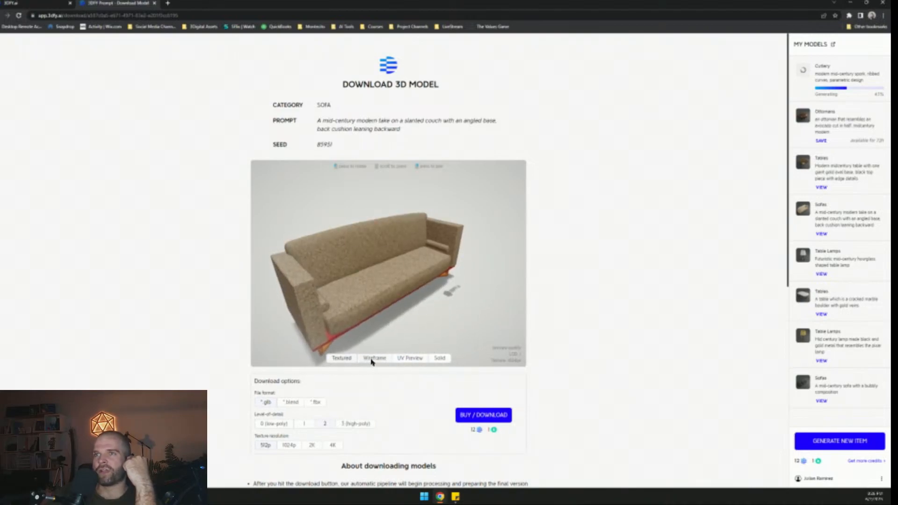
left_click(440, 359)
left_click(408, 361)
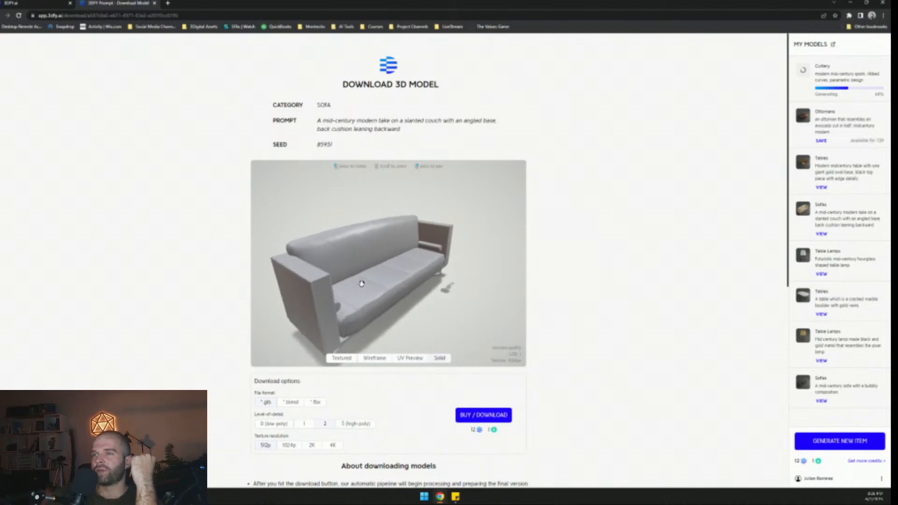
- Save the avocado ottoman, and open the gold oval-base table's download page to examine its pedestal and tabletop edge
left_click(822, 186)
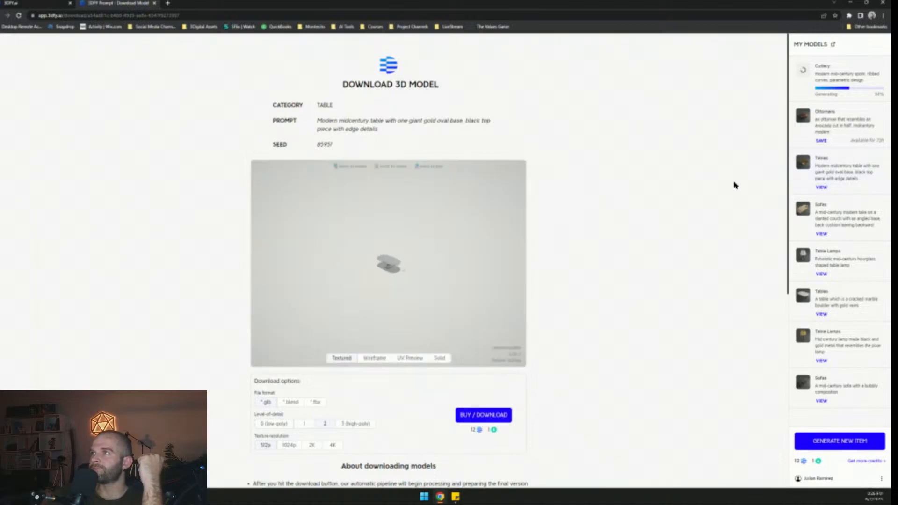
scroll(384, 295, "up", 5)
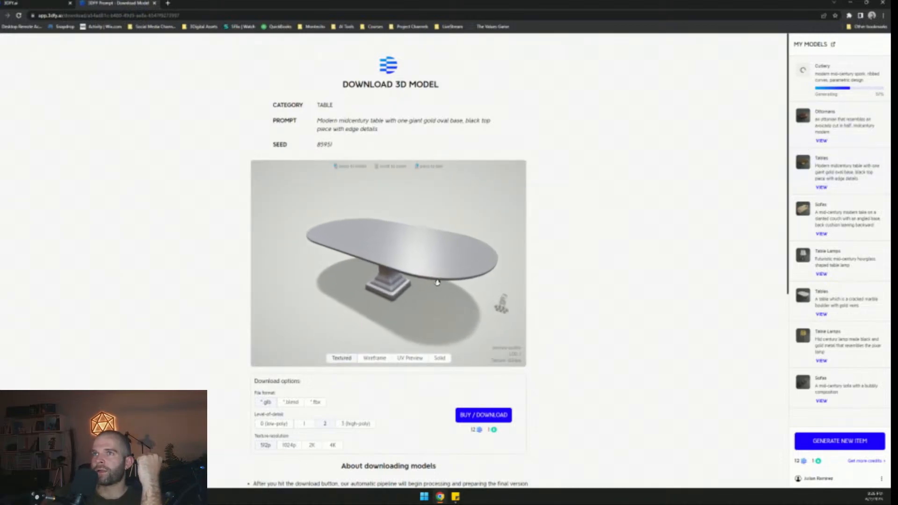
left_click_drag(384, 295, 303, 239)
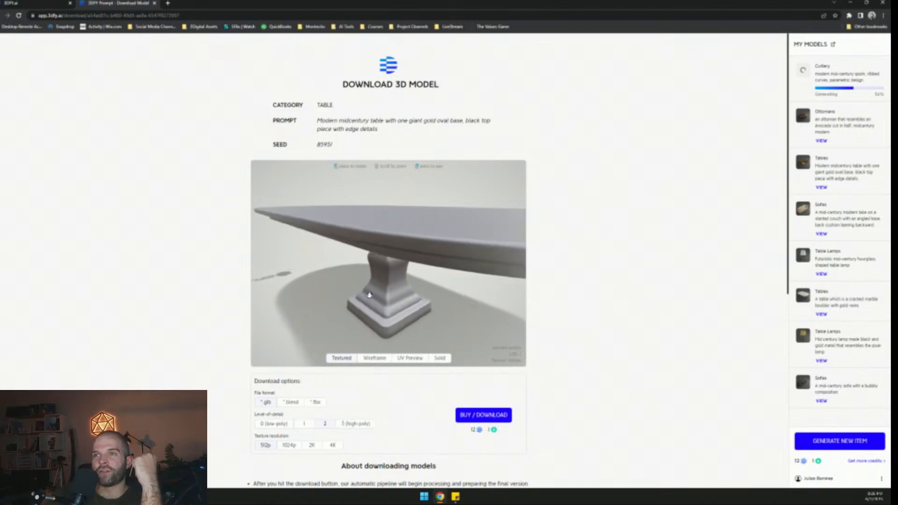
left_click_drag(376, 286, 374, 327)
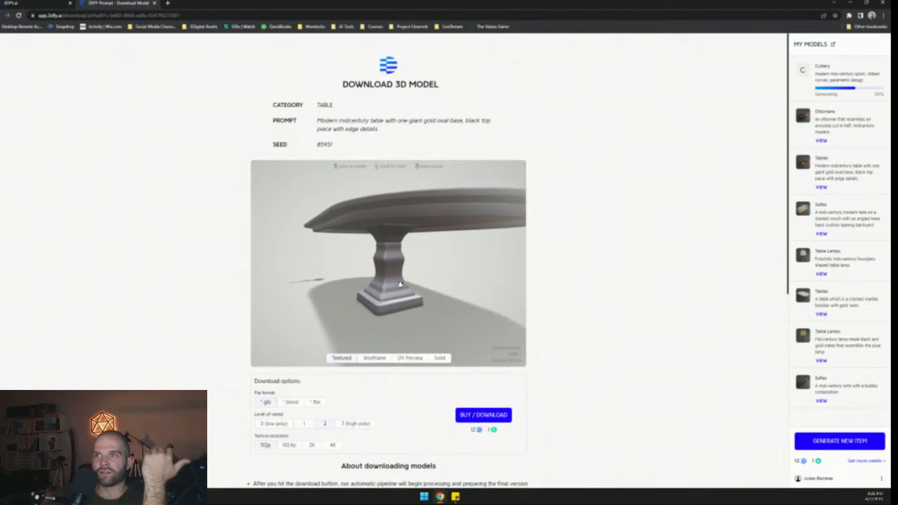
- Examine the table in Wireframe and UV Preview modes, checking the pedestal and the underside of the top
left_click(374, 358)
left_click_drag(418, 280, 333, 274)
scroll(392, 290, "down", 3)
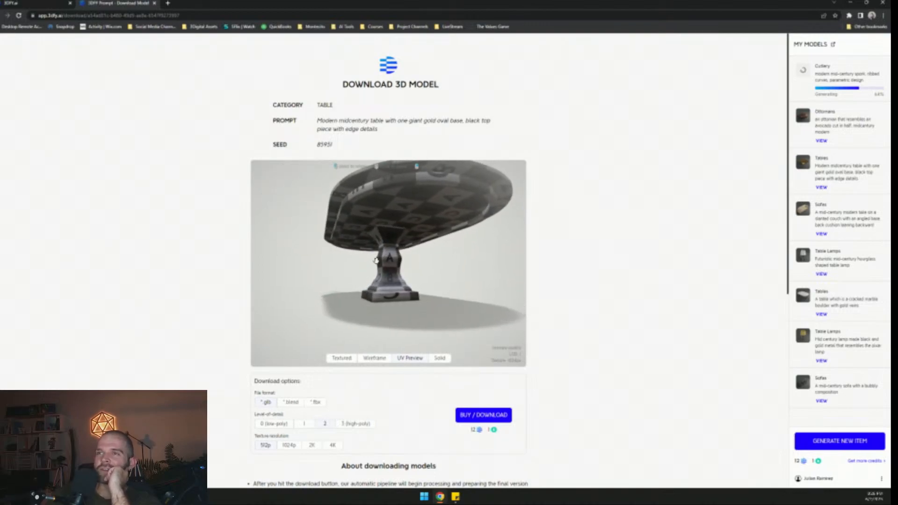
scroll(425, 253, "up", 3)
left_click_drag(425, 254, 372, 274)
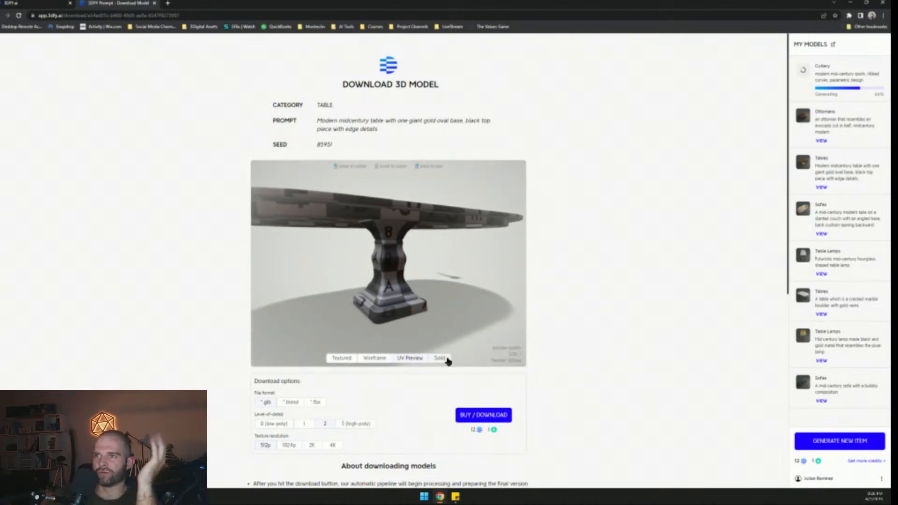
- Examine the table's shape in Solid mode and its top and base materials in Textured mode
left_click_drag(435, 304, 386, 257)
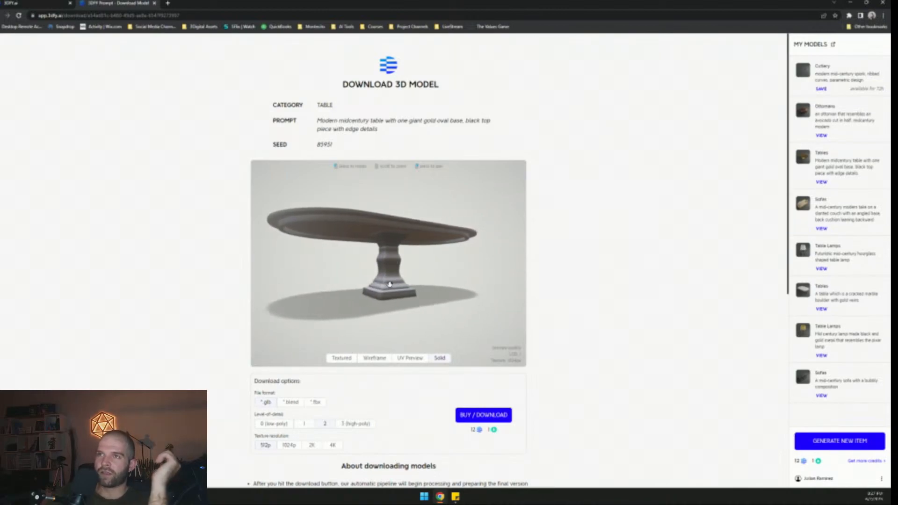
left_click_drag(338, 227, 372, 216)
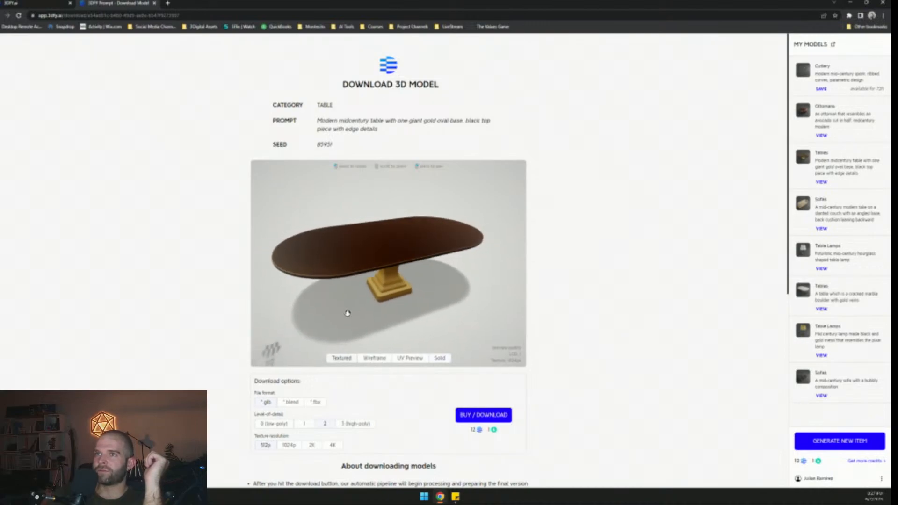
scroll(343, 285, "up", 10)
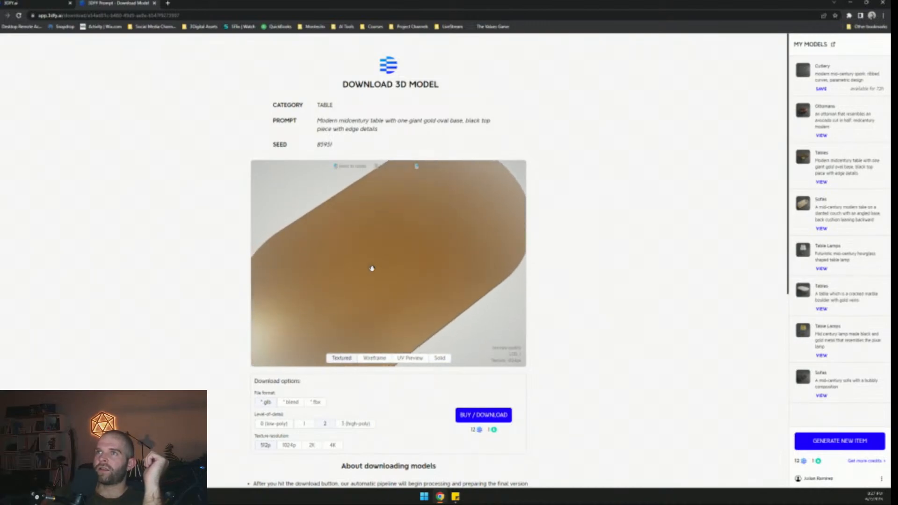
scroll(363, 286, "down", 5)
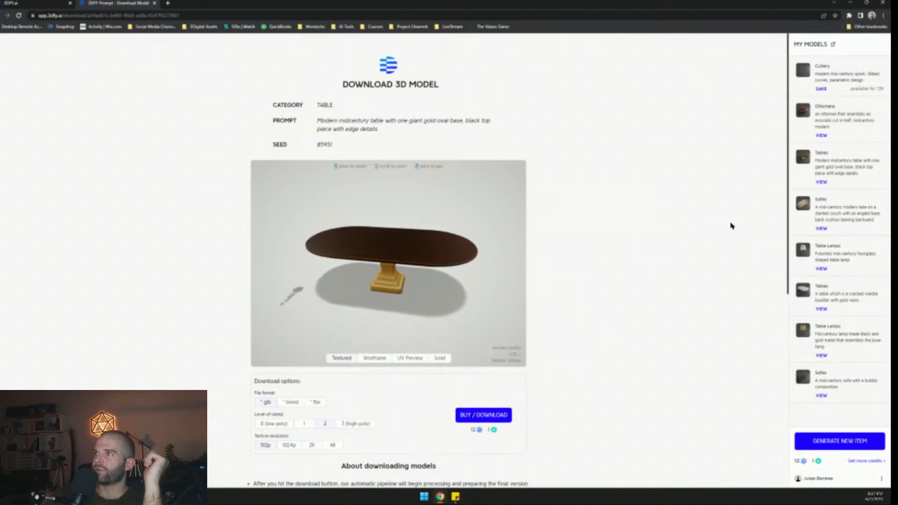
- Open the avocado ottoman's download page and examine its textured cushion, seam and rounded body
left_click(822, 135)
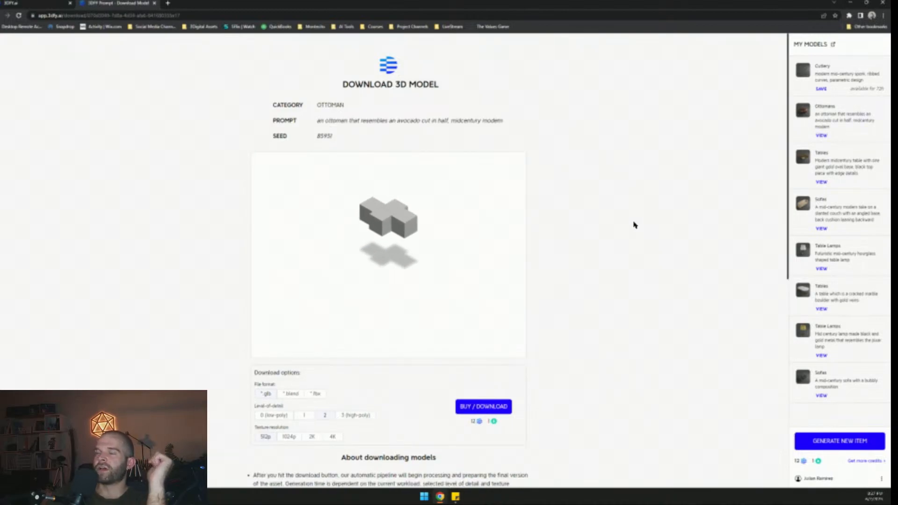
left_click_drag(416, 294, 340, 271)
scroll(326, 262, "up", 5)
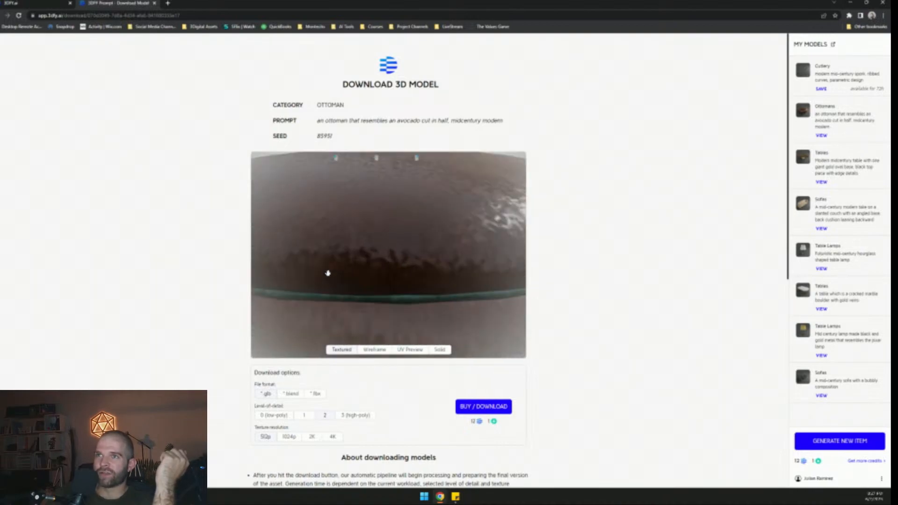
left_click_drag(409, 295, 285, 258)
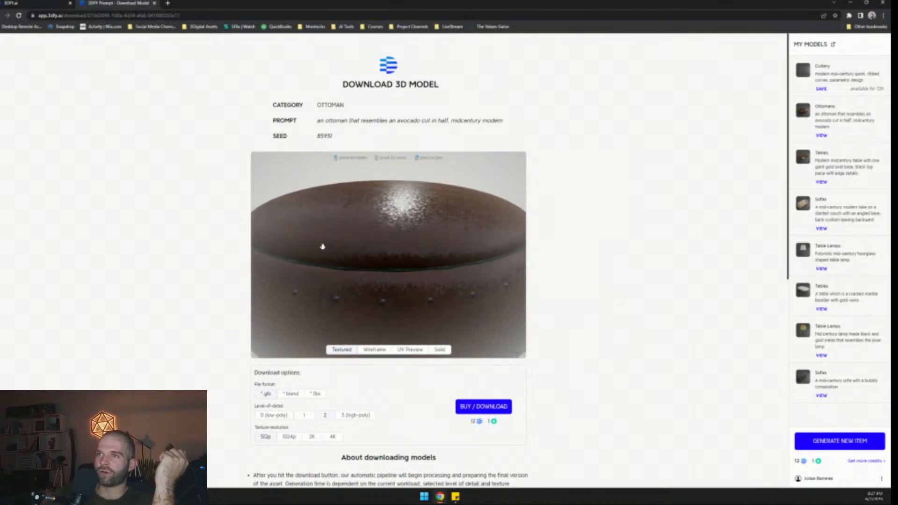
scroll(357, 277, "down", 5)
left_click_drag(349, 271, 292, 206)
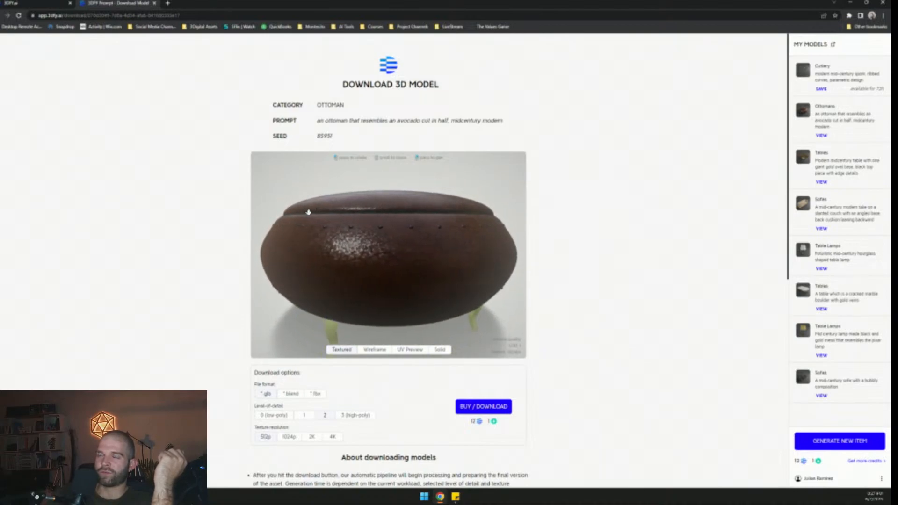
- Inspect the ottoman's studs and piping up close, and view the whole model from above
scroll(351, 217, "up", 10)
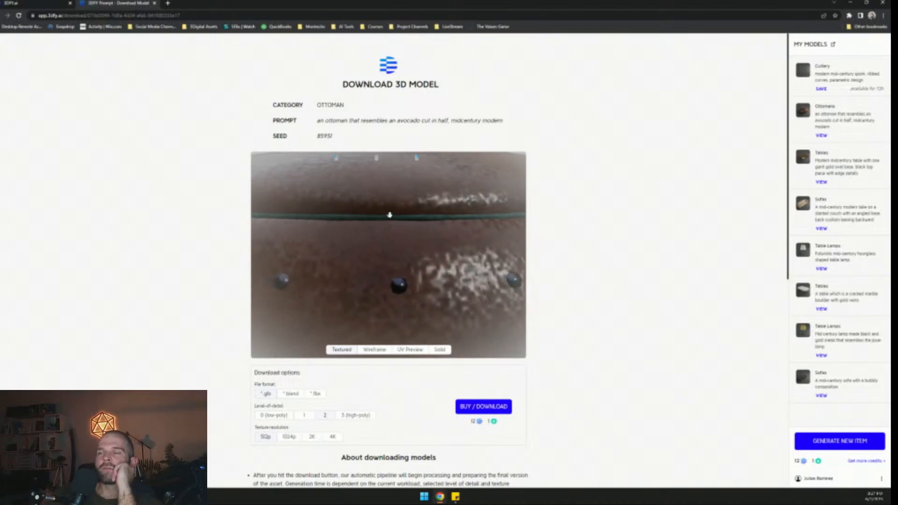
scroll(389, 214, "down", 5)
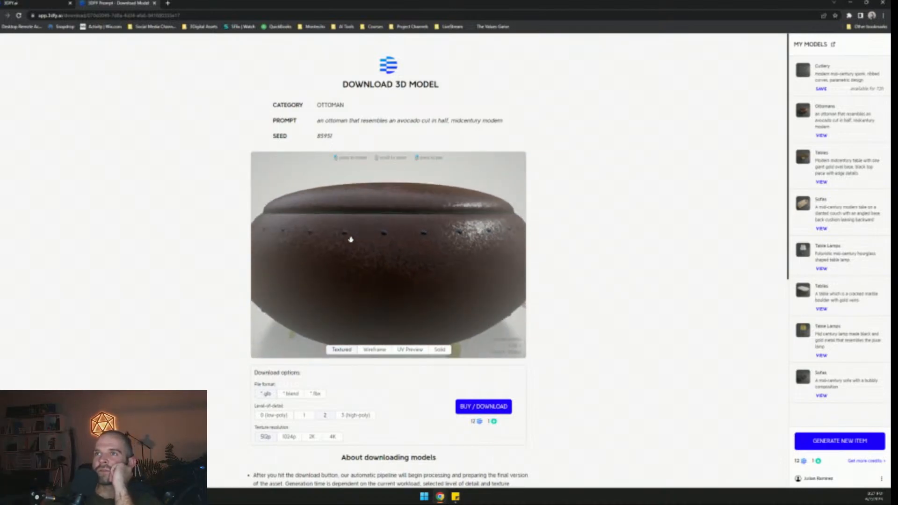
scroll(351, 240, "down", 5)
left_click_drag(367, 226, 375, 262)
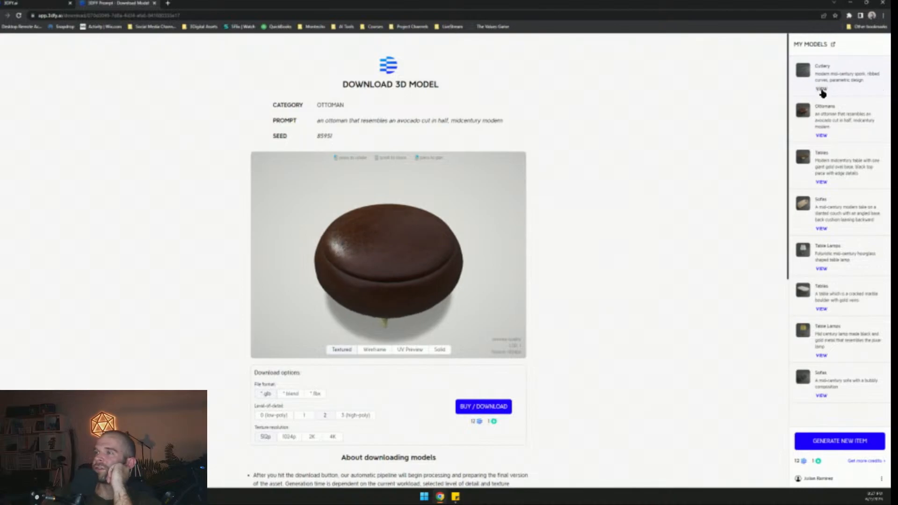
- Save the mid-century spork and open its download page to examine the textured handle up close
left_click(821, 88)
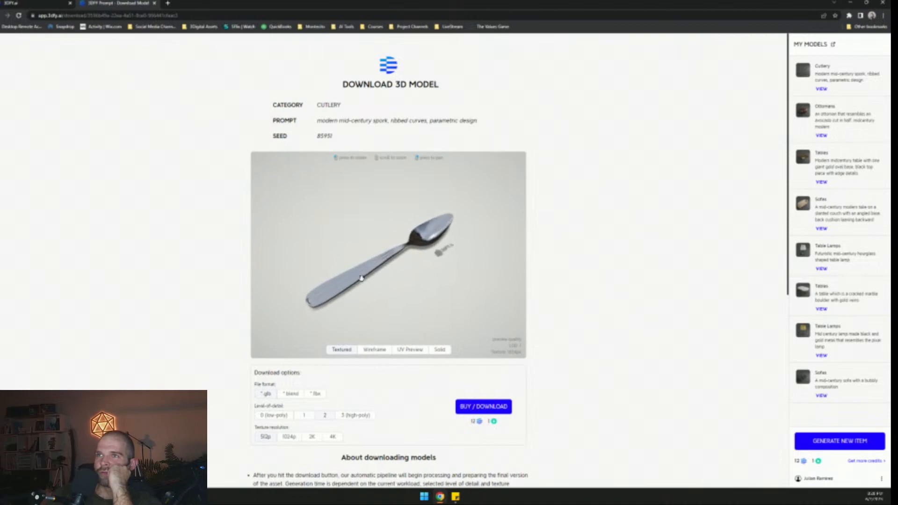
left_click_drag(421, 260, 362, 245)
scroll(389, 268, "up", 10)
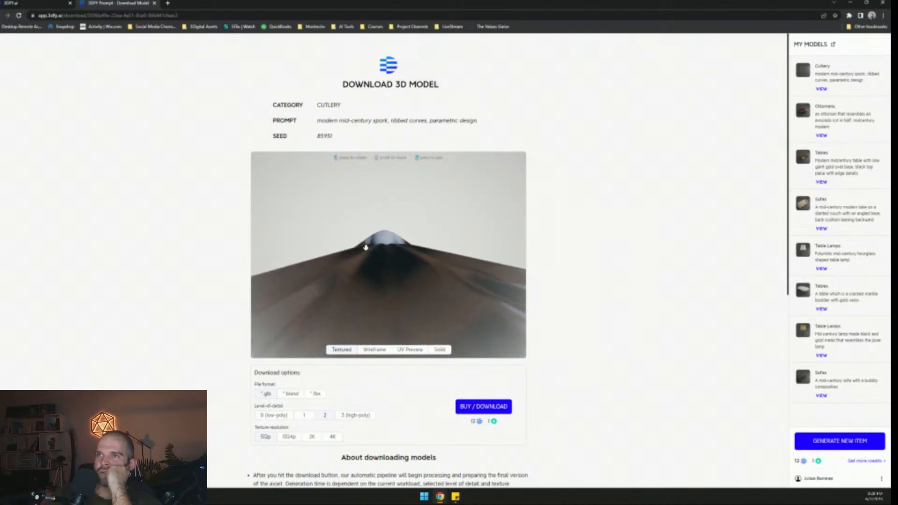
- Examine the spork's handle mesh in Wireframe mode
left_click(380, 351)
left_click(382, 353)
left_click_drag(374, 313, 398, 294)
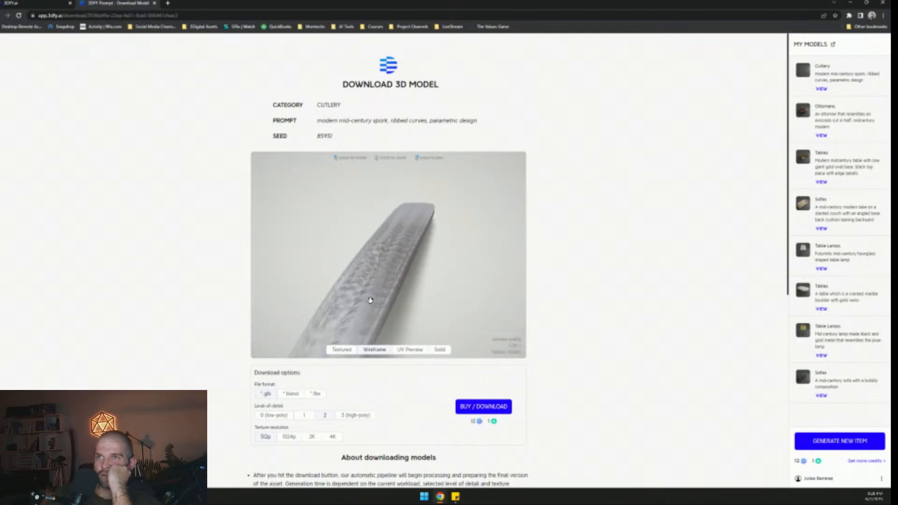
mouse_move(400, 237)
left_mouse_down()
mouse_move(391, 245)
mouse_move(344, 241)
mouse_move(408, 273)
mouse_move(433, 262)
mouse_move(411, 281)
mouse_move(439, 223)
mouse_move(384, 237)
left_mouse_up()
- Examine the spork's handle and bowl in UV Preview mode
left_click(409, 349)
left_click_drag(440, 262, 450, 309)
scroll(375, 271, "down", 3)
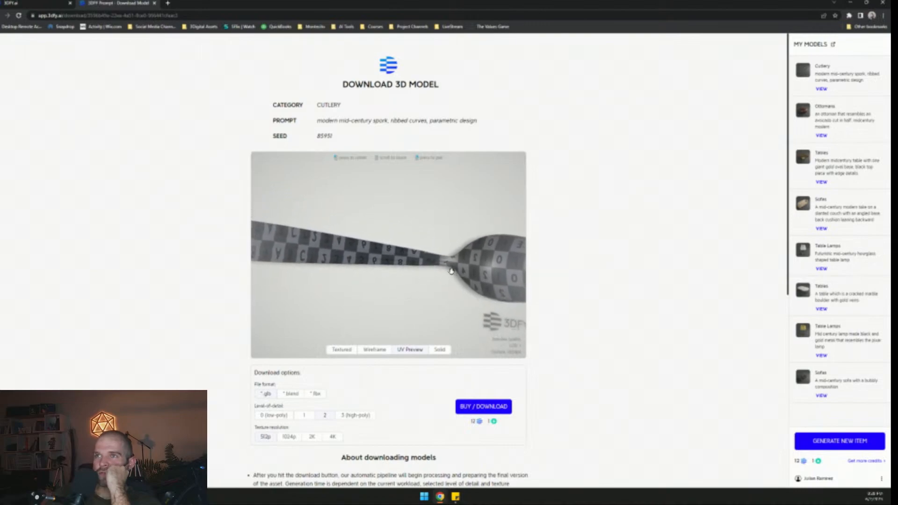
mouse_move(467, 244)
left_mouse_down()
mouse_move(397, 278)
mouse_move(449, 325)
mouse_move(399, 242)
mouse_move(407, 299)
mouse_move(391, 271)
mouse_move(421, 266)
mouse_move(464, 295)
left_mouse_up()
- Compare the spork in Solid and Textured modes from several angles against its prompt
left_click(440, 349)
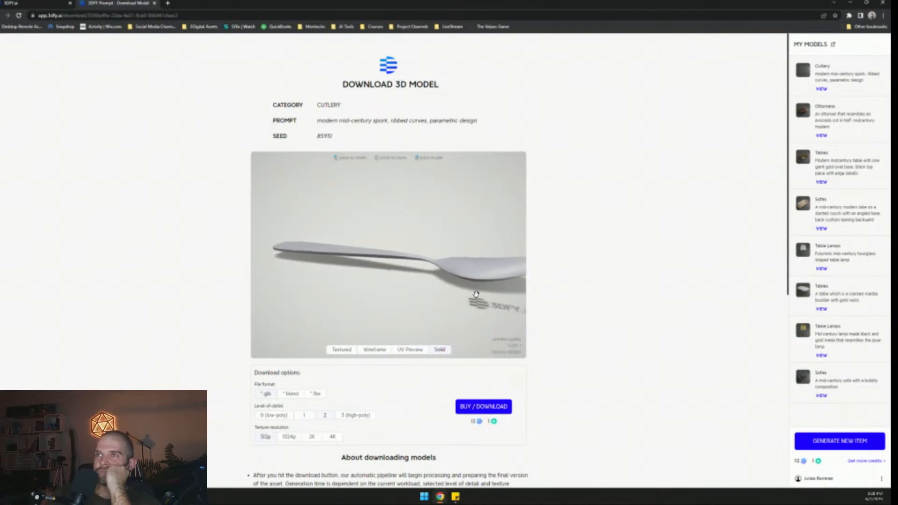
left_click_drag(411, 294, 395, 255)
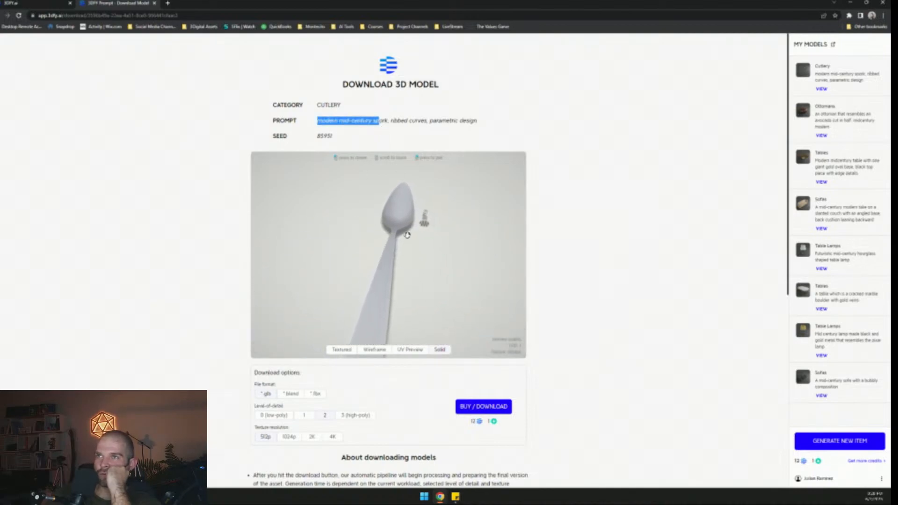
left_click_drag(395, 221, 348, 244)
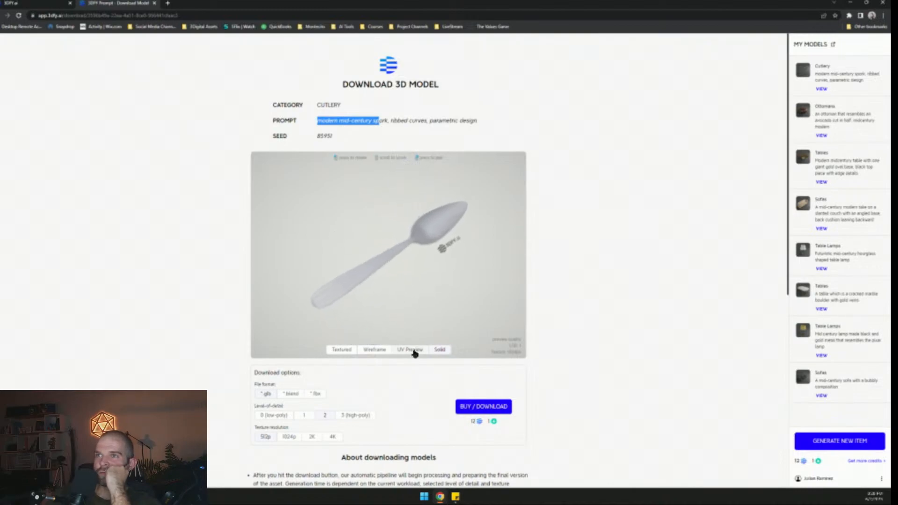
left_click_drag(371, 264, 376, 231)
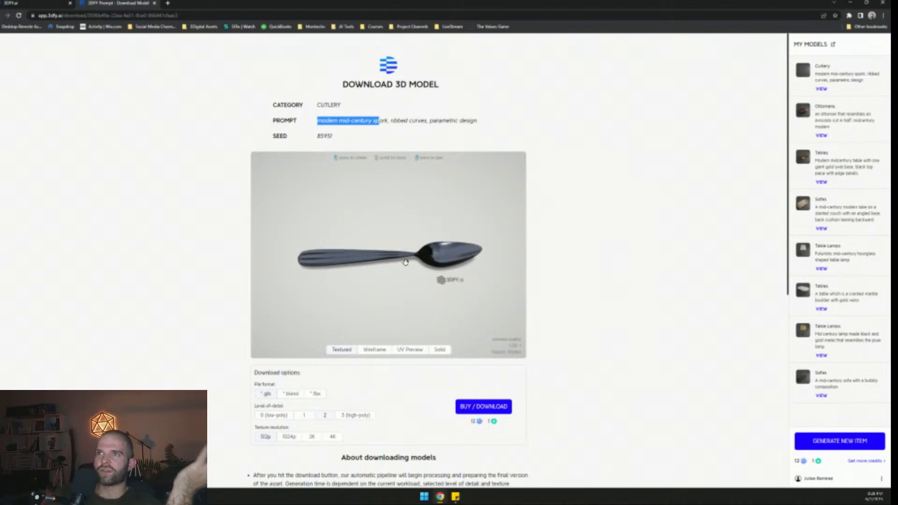
- Examine the spork in Wireframe mode from several angles and review the notes on downloading and the cutlery category
scroll(414, 244, "up", 2)
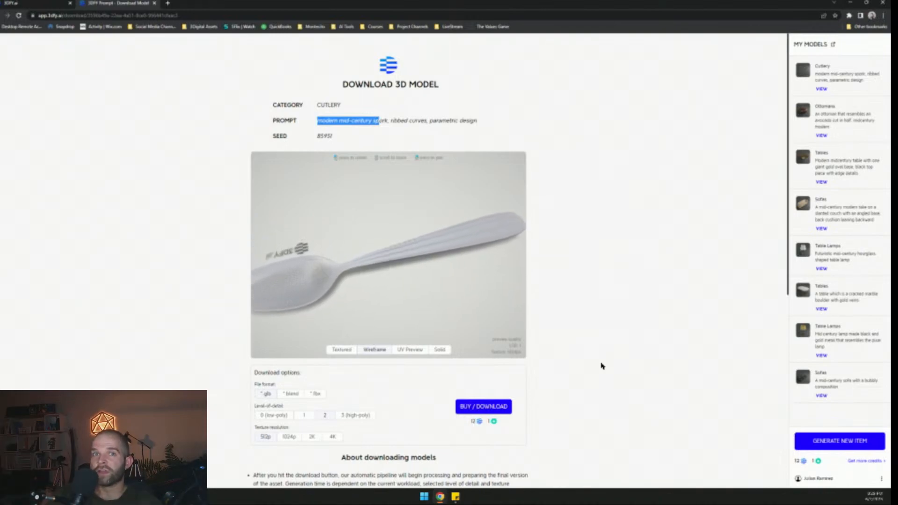
left_click_drag(464, 273, 391, 279)
left_click_drag(381, 230, 412, 257)
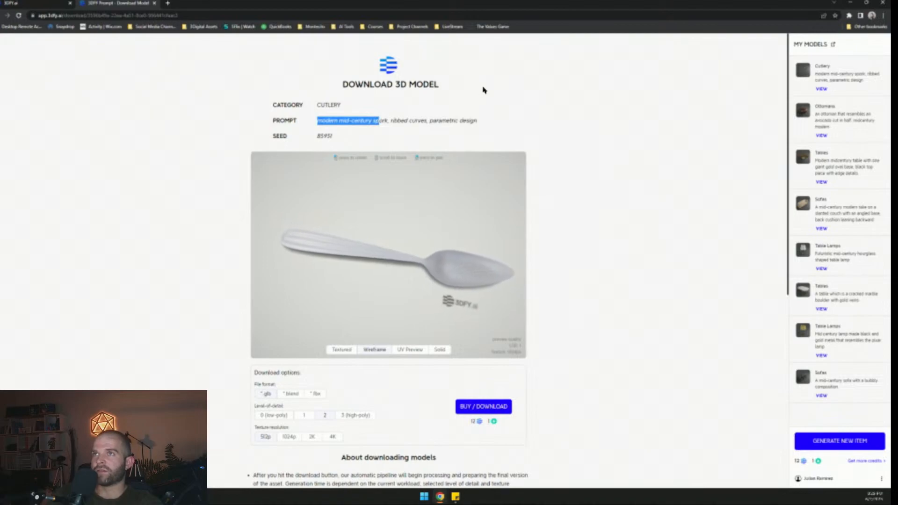
left_click(476, 129)
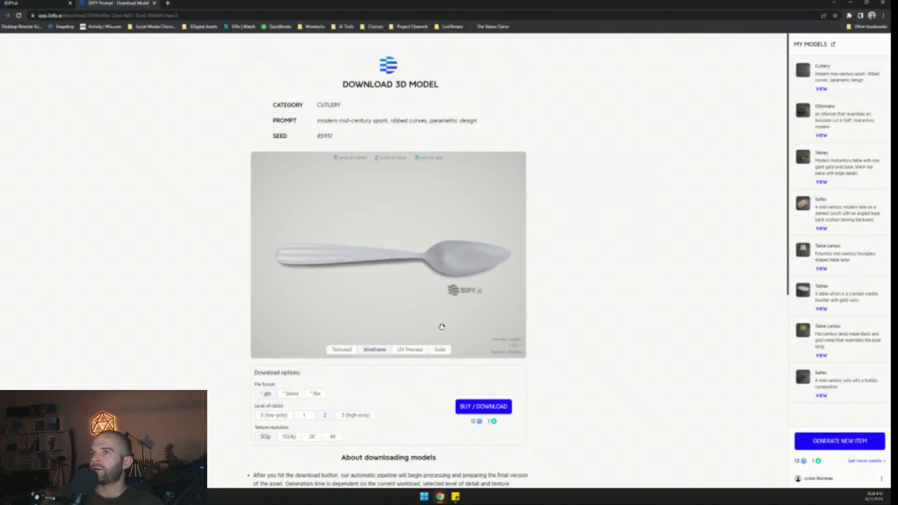
scroll(475, 261, "down", 3)
scroll(427, 267, "up", 2)
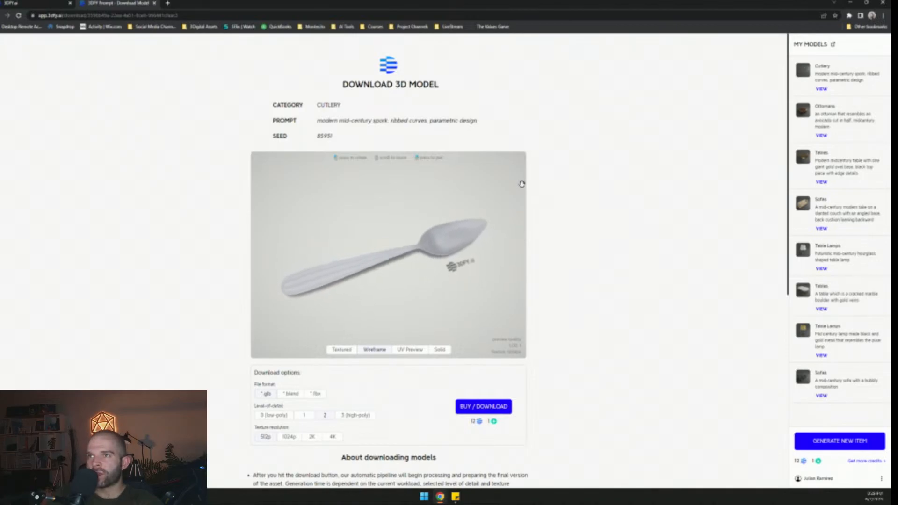
scroll(559, 287, "down", 6)
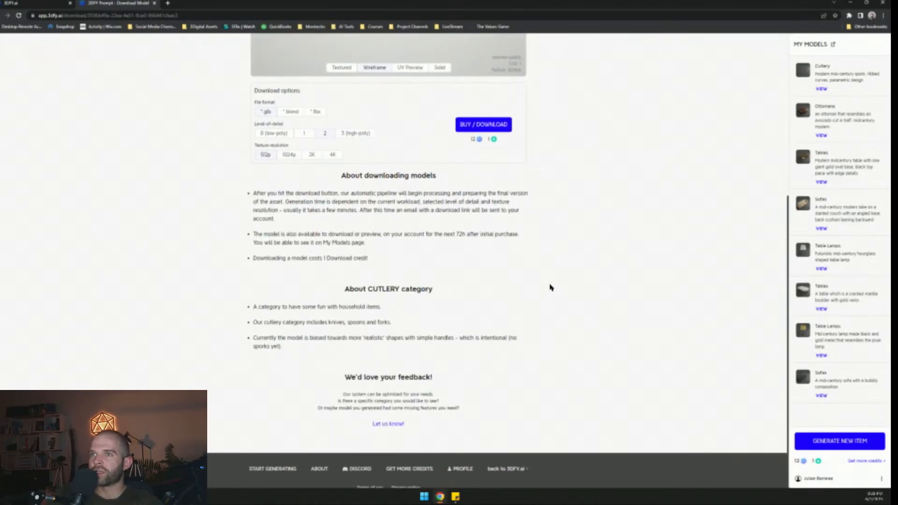
scroll(551, 287, "up", 6)
- Start a new item in the Swords category with the prompt "a glowing wide katana with a black and white handle, oversized blade"
left_click(839, 440)
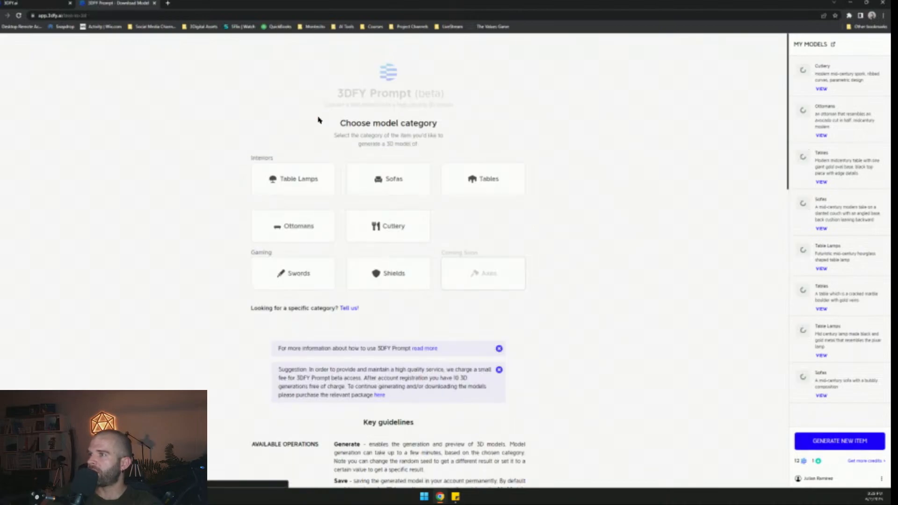
left_click(398, 277)
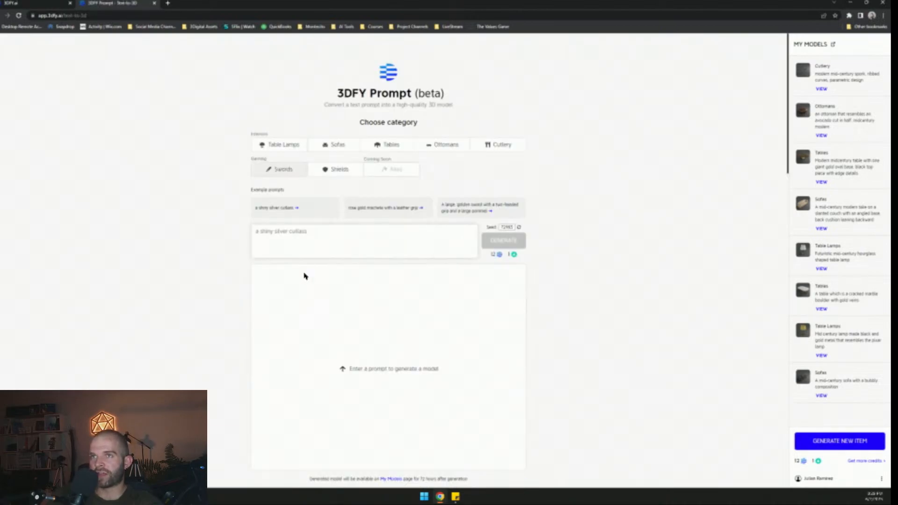
left_click(324, 233)
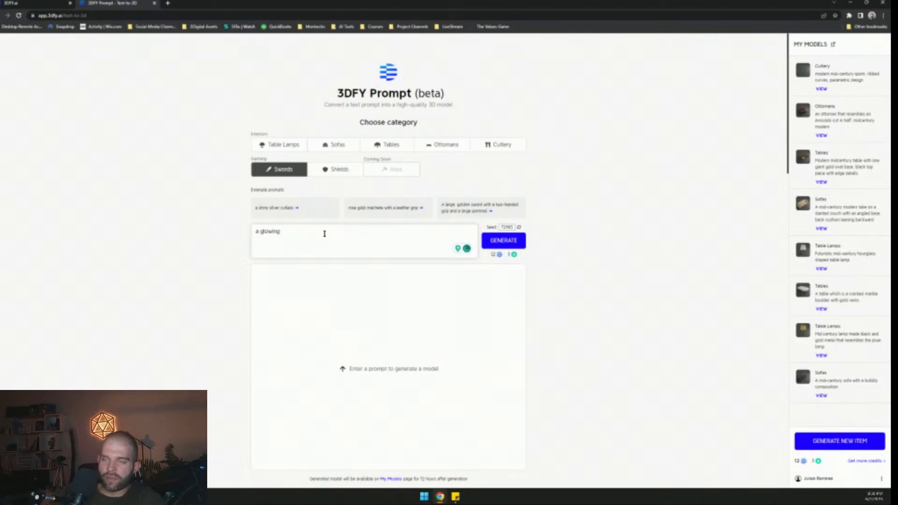
type("kata")
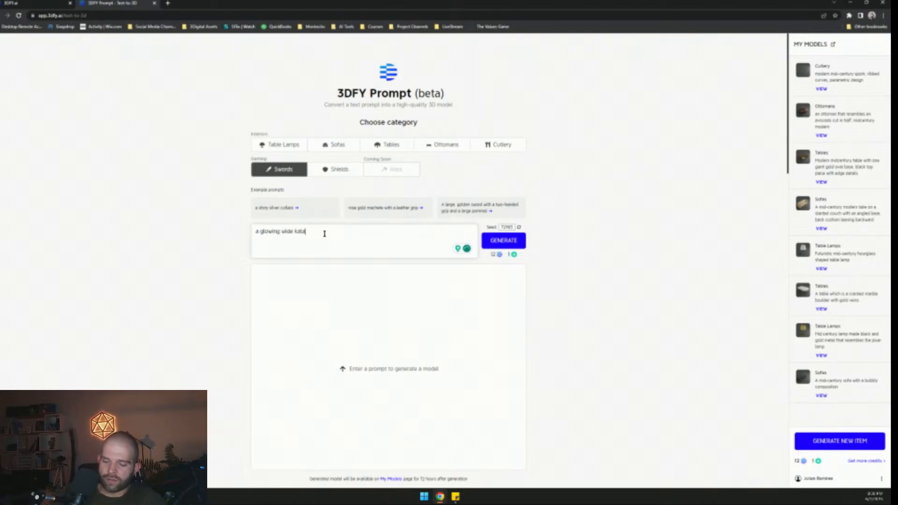
type("na with a black and white ")
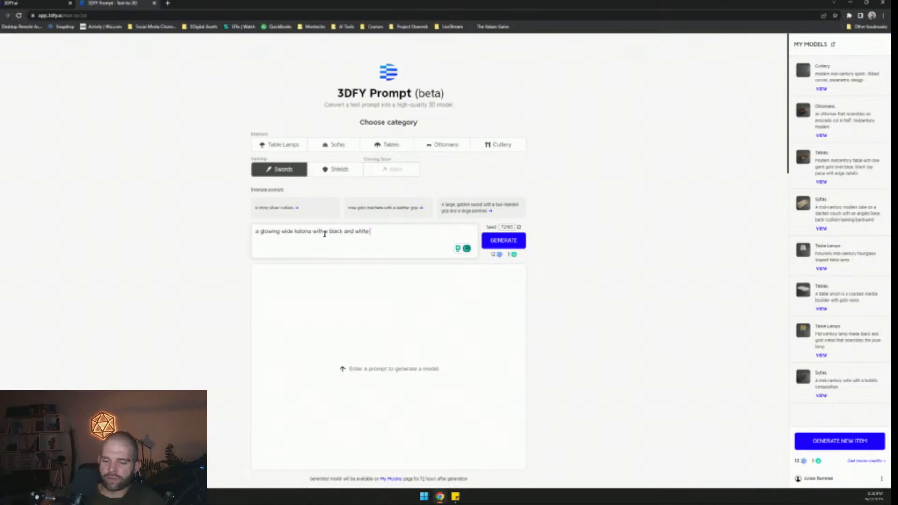
type("handle")
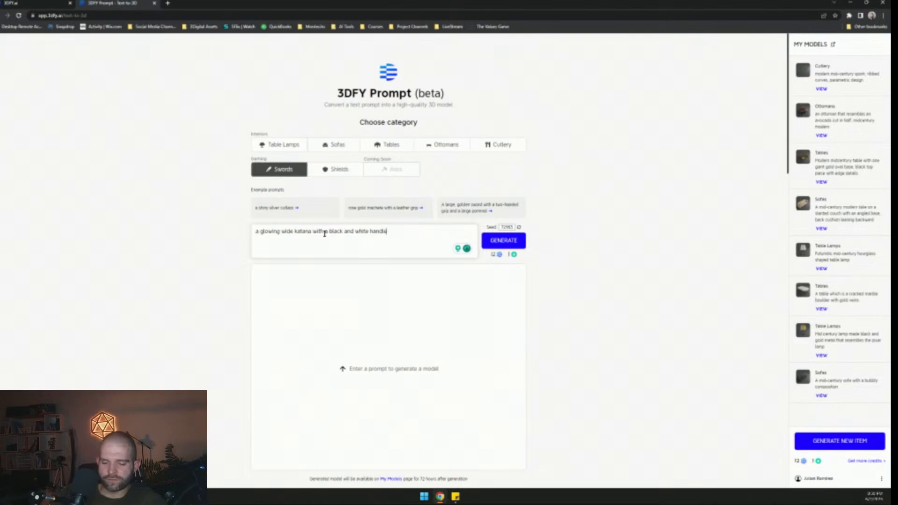
type(", oversized blade")
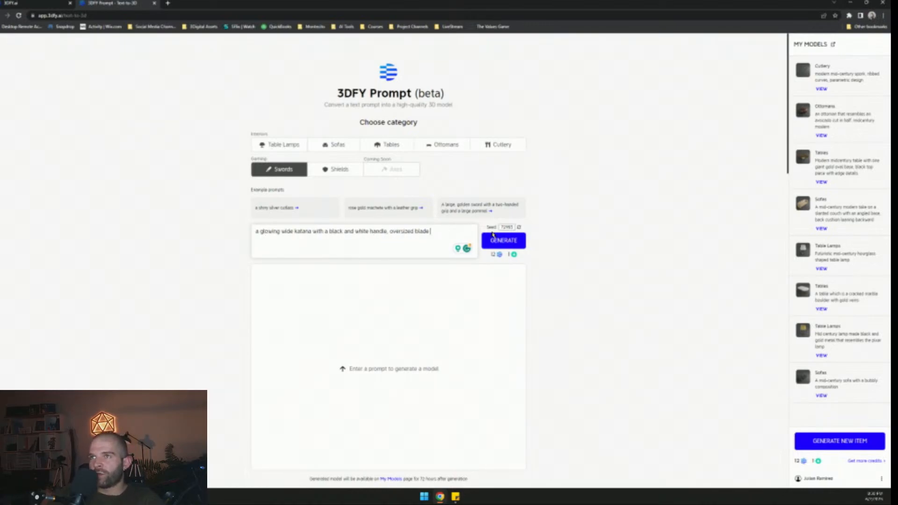
- Generate the katana with a new random seed and select the Shields category for the next model
left_click(455, 496)
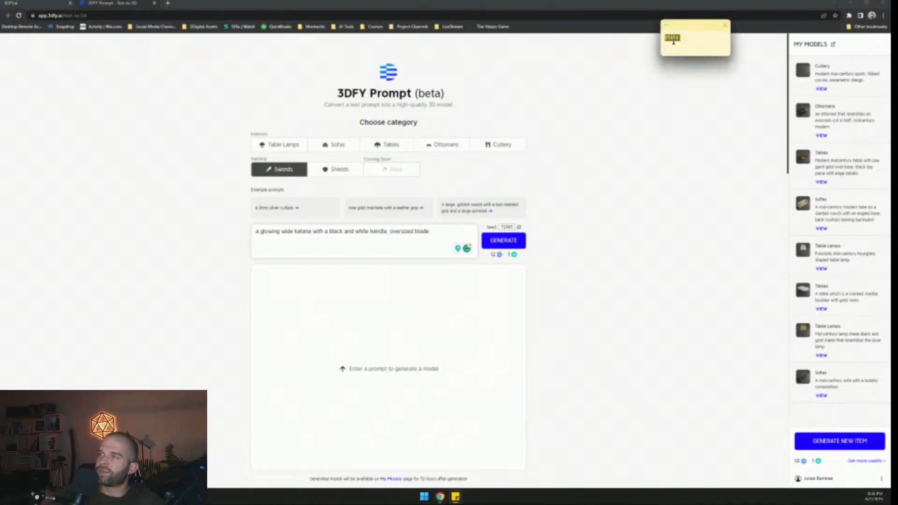
left_click(519, 228)
left_click(519, 228)
left_click(519, 228)
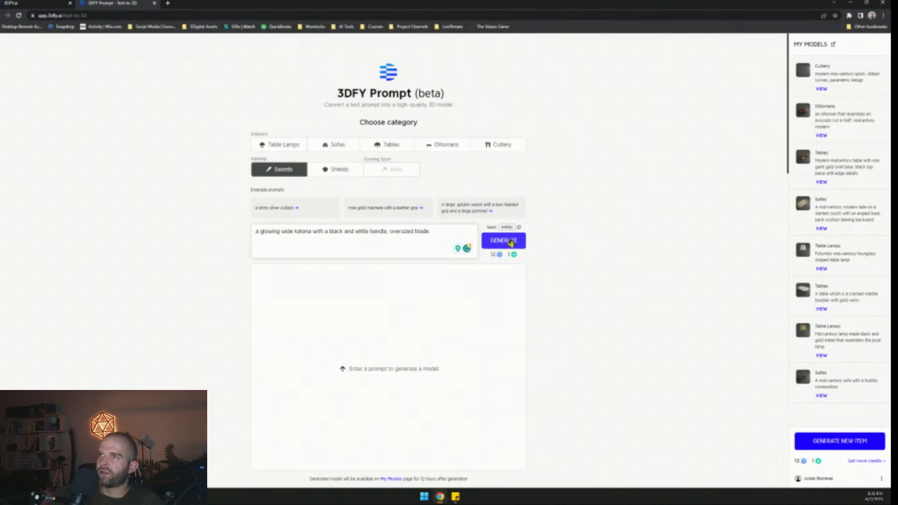
left_click(513, 241)
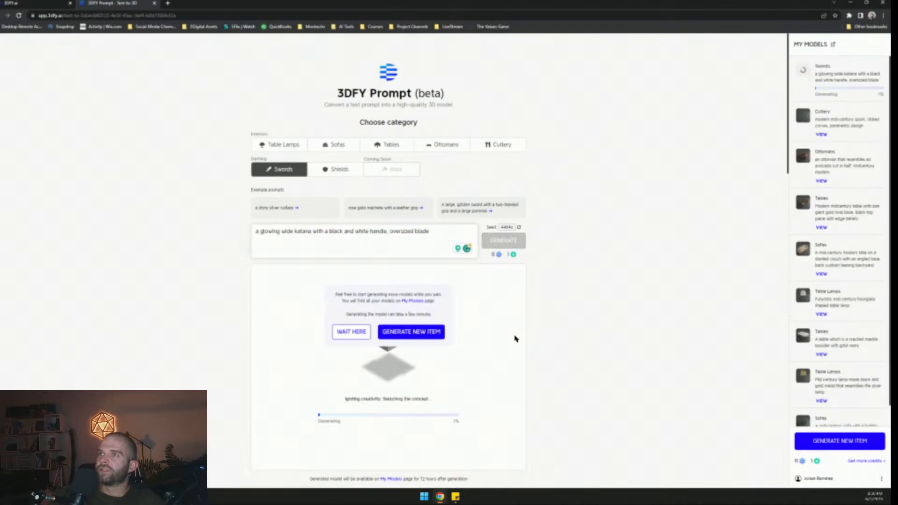
left_click(341, 170)
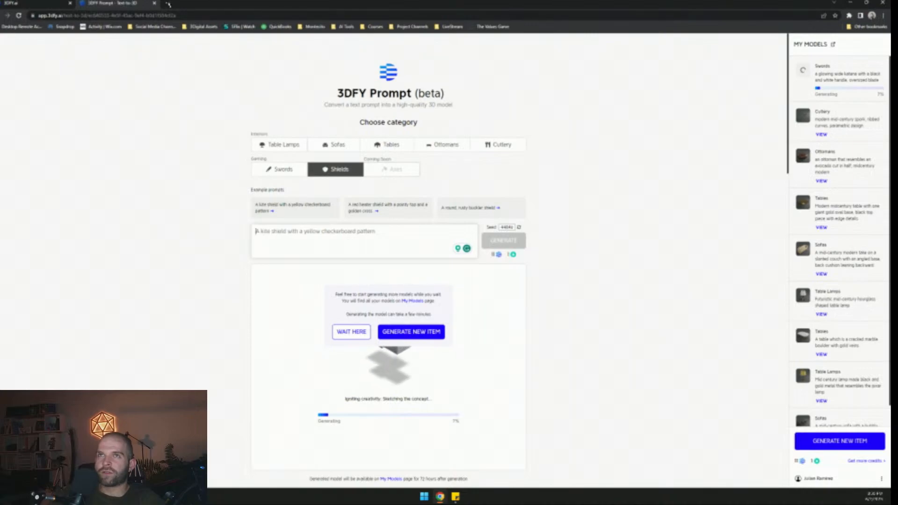
- Search Google in a new browser tab for who uses katanas
key("ctrl+t")
type("who uses ka")
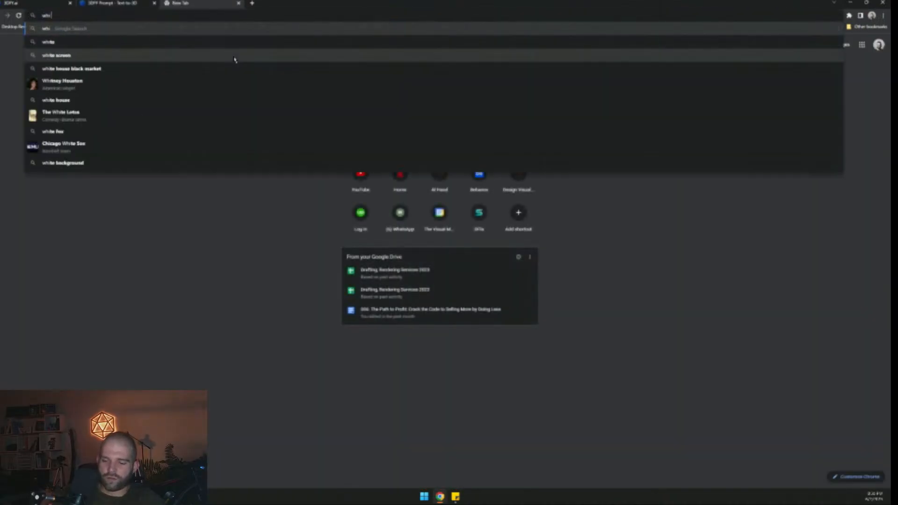
type("tanas")
key("Return")
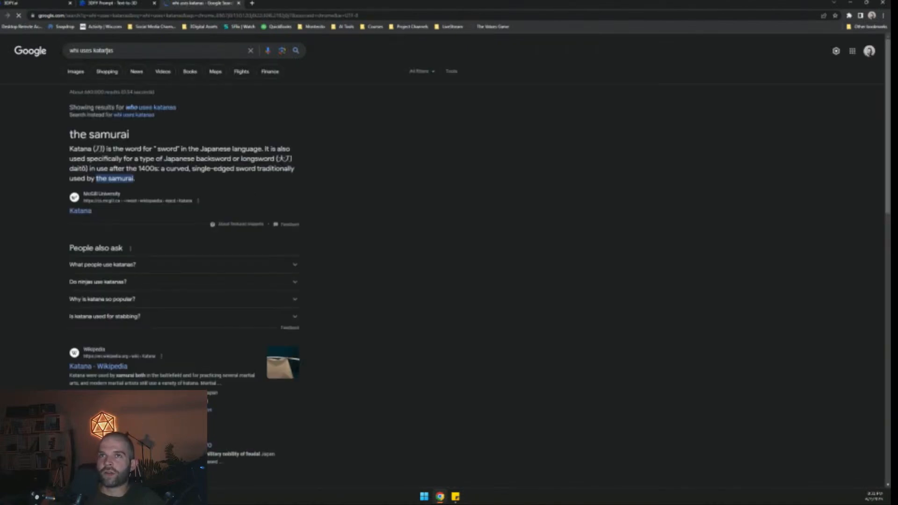
- Search Google for "what is a samurai shield called" and return to the 3DFY Prompt page
triple_click(109, 51)
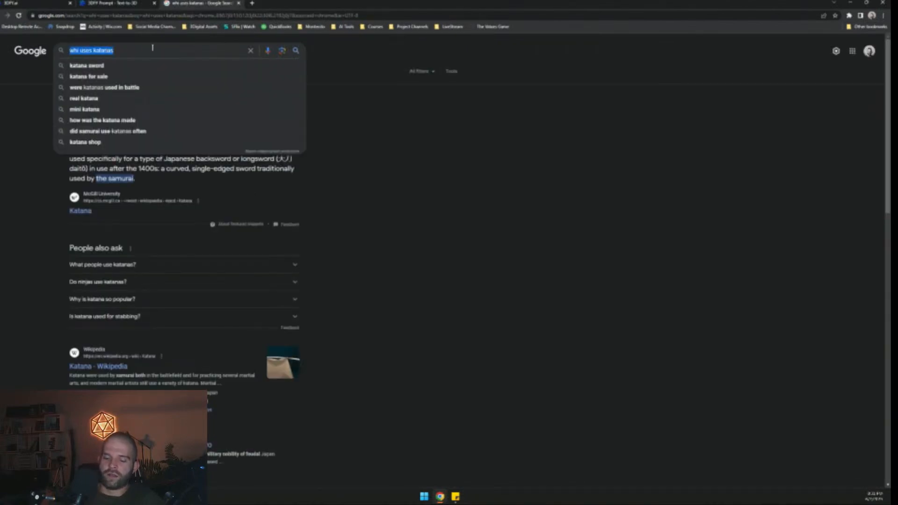
type("what is a sa")
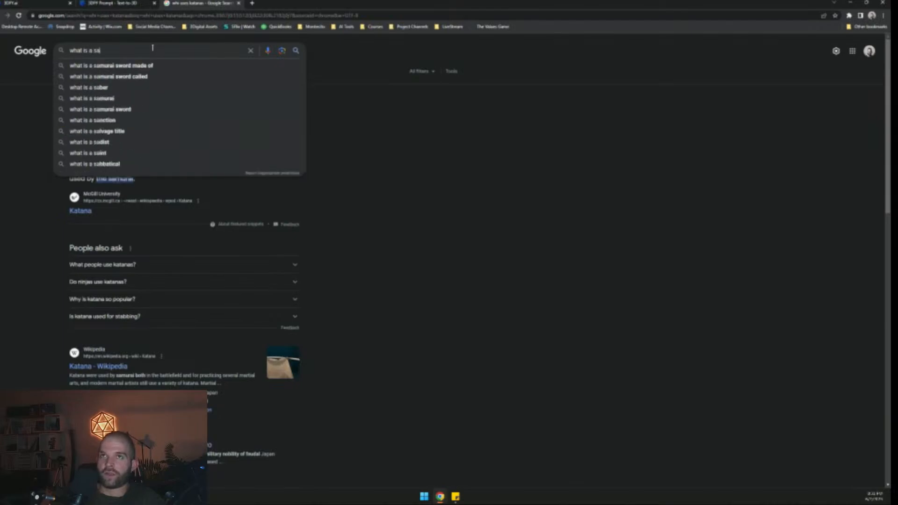
type("murai")
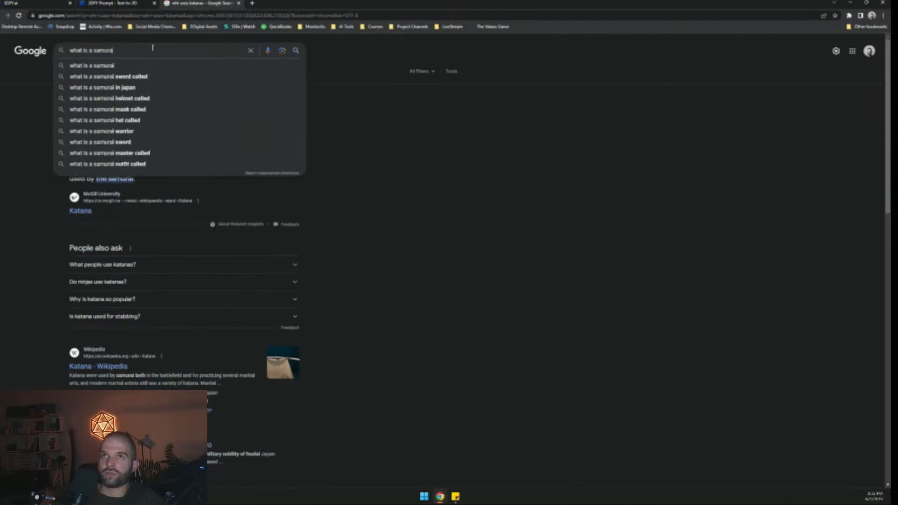
type(" shield called")
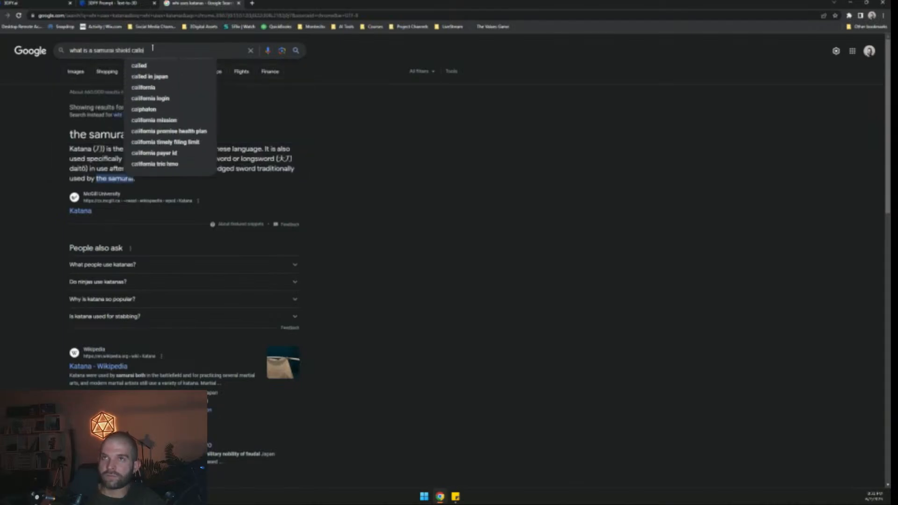
key("Return")
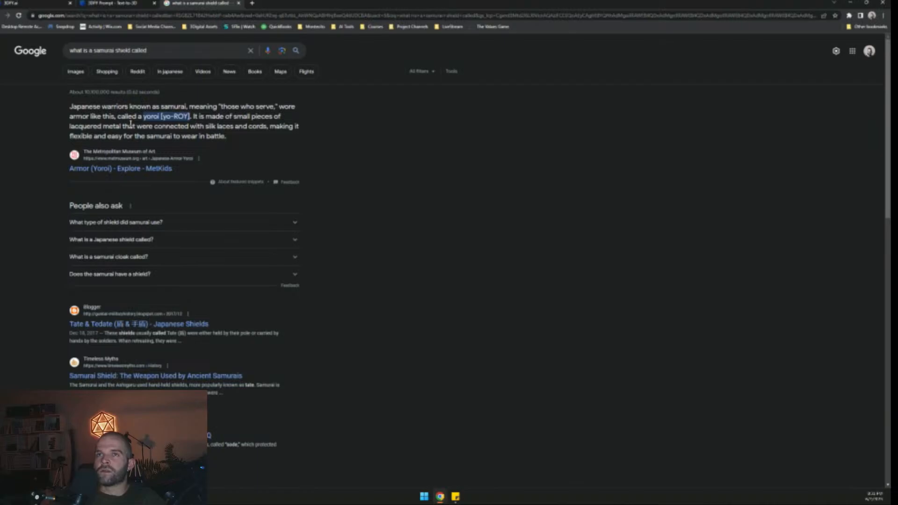
left_click(14, 3)
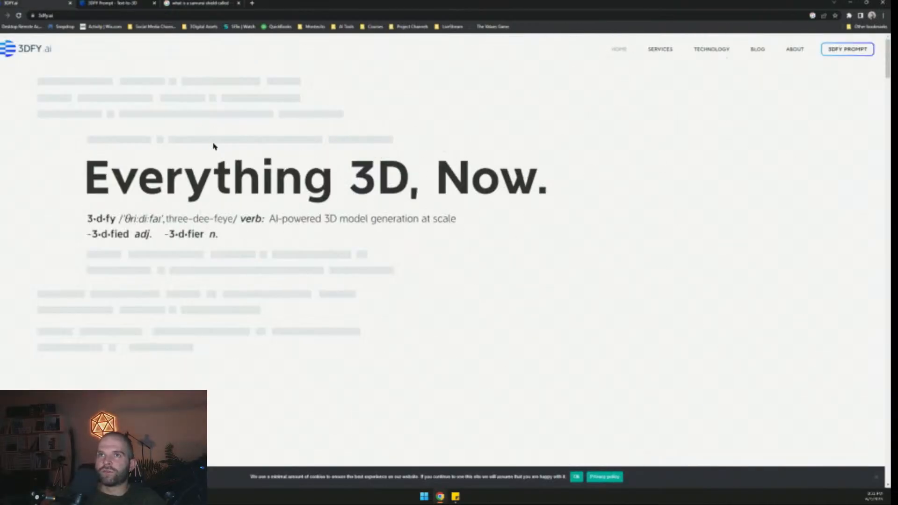
left_click(121, 2)
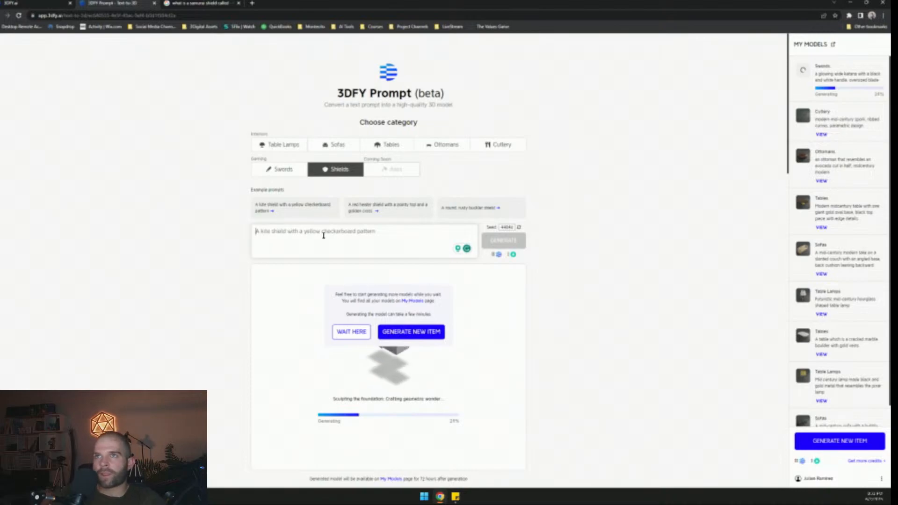
- Wait for the katana to finish generating and examine its blade and hilt up close in Textured mode
left_click(324, 235)
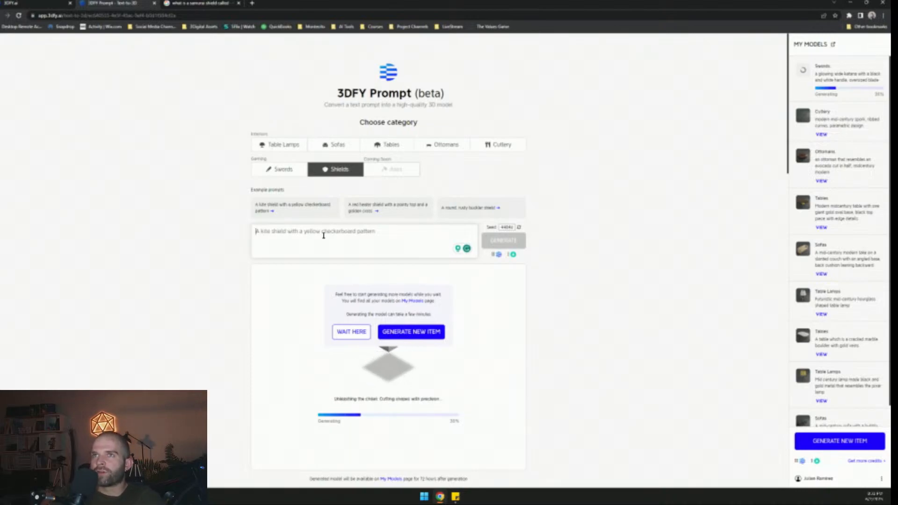
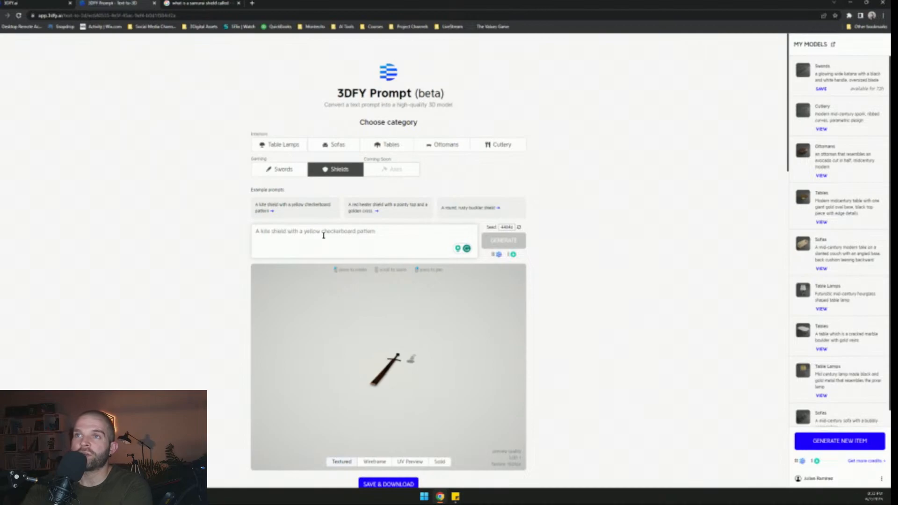
scroll(381, 388, "up", 5)
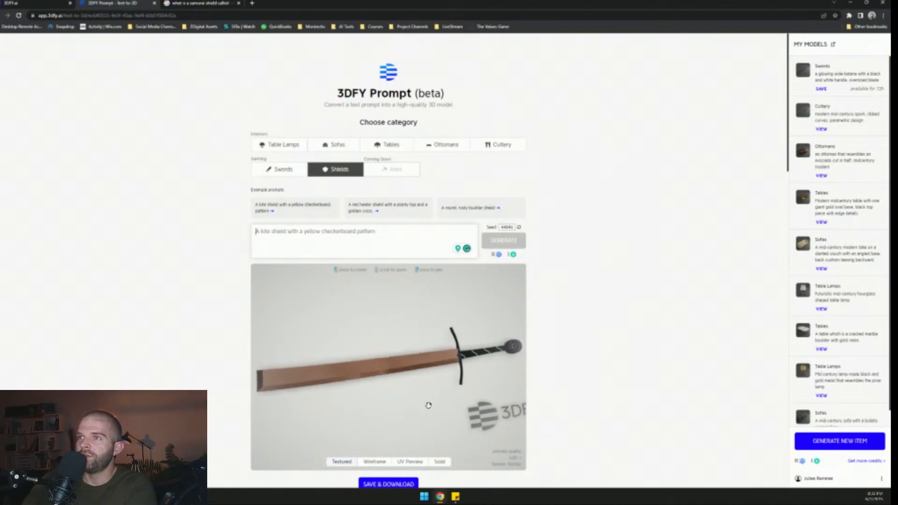
left_click_drag(441, 409, 481, 398)
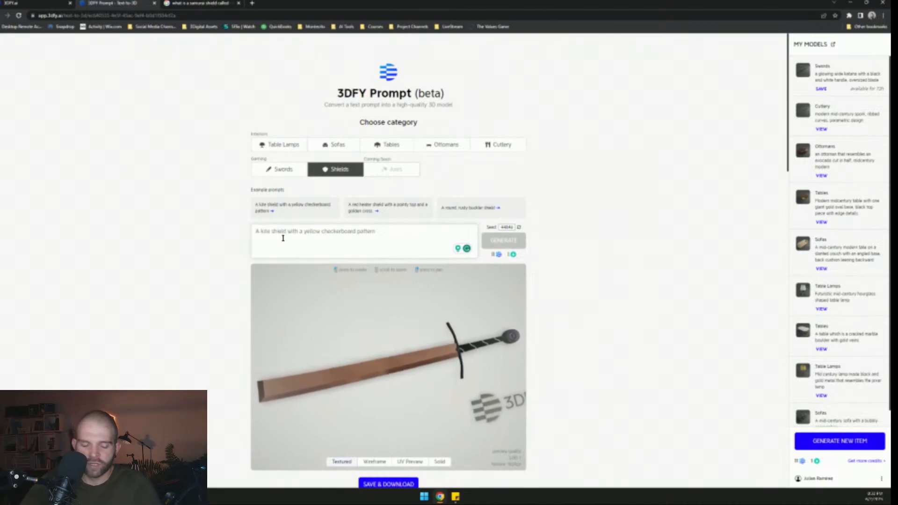
type("A")
key("Caps_Lock")
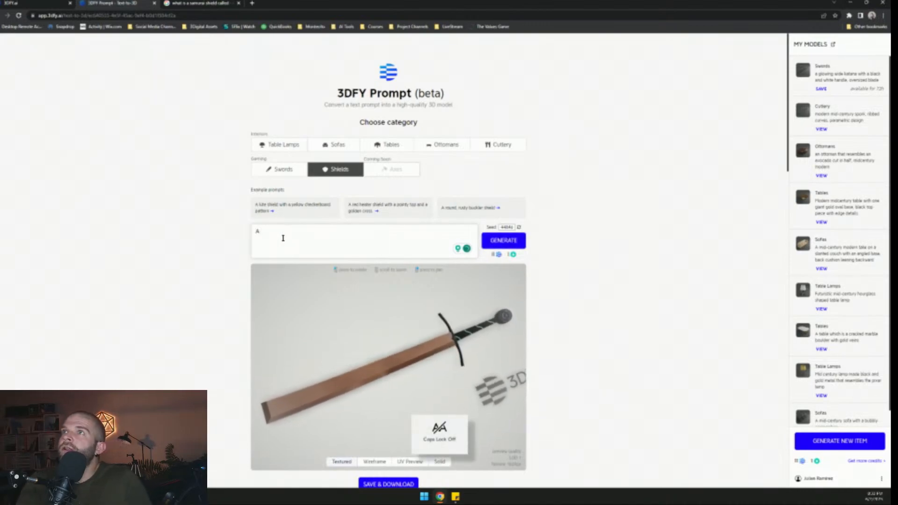
type("circular")
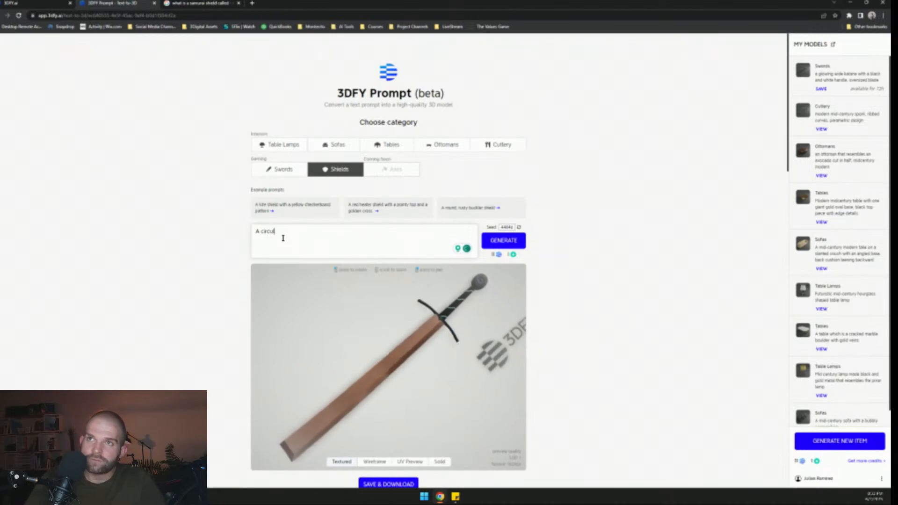
key("BackSpace")
key("BackSpace")
key("BackSpace")
key("BackSpace")
key("BackSpace")
key("BackSpace")
key("BackSpace")
key("BackSpace")
key("BackSpace")
key("BackSpace")
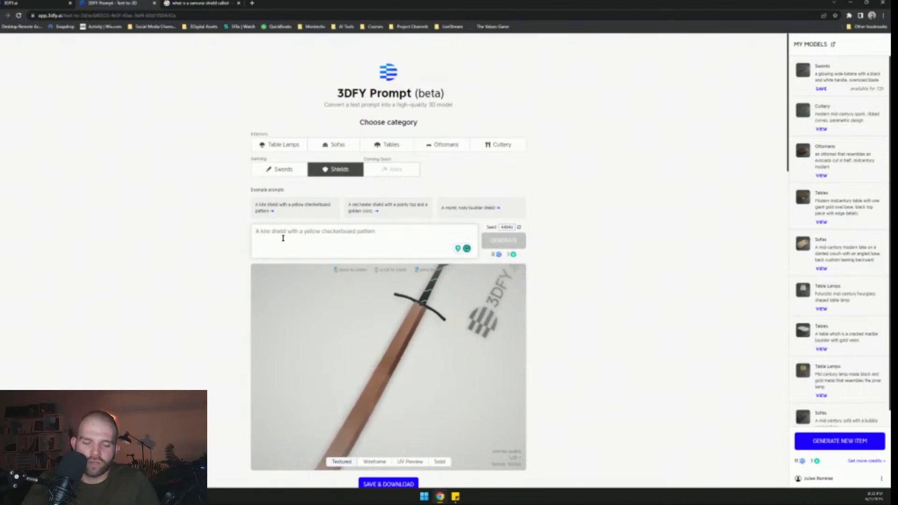
- Generate a shield from the prompt "An avocado shaped shield made of bronze, white and black curved details, parametric"
key("Caps_Lock")
type("A")
key("Caps_Lock")
type("n avocado")
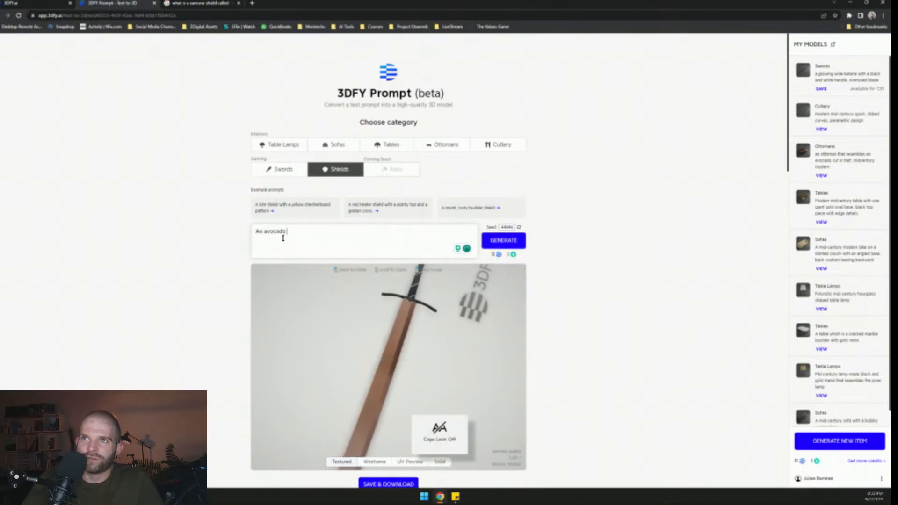
type(" shaped shie")
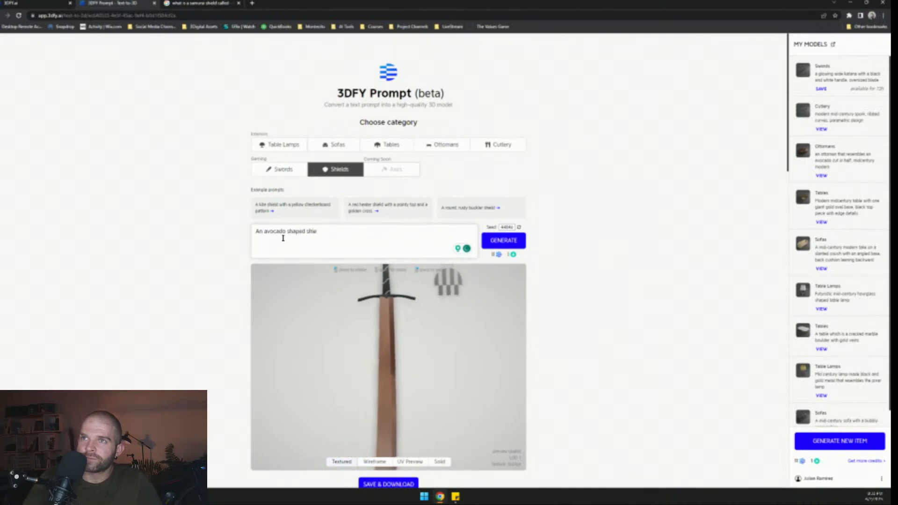
type("ld made")
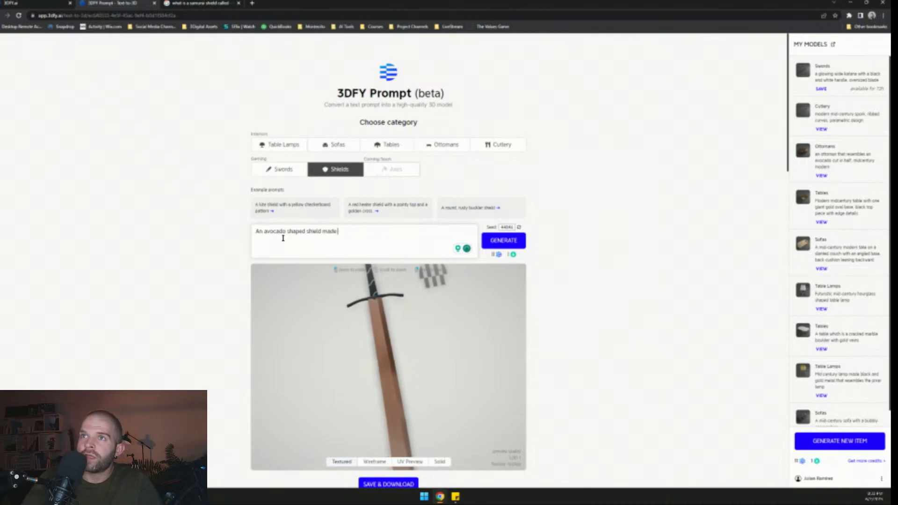
type(" of bronze")
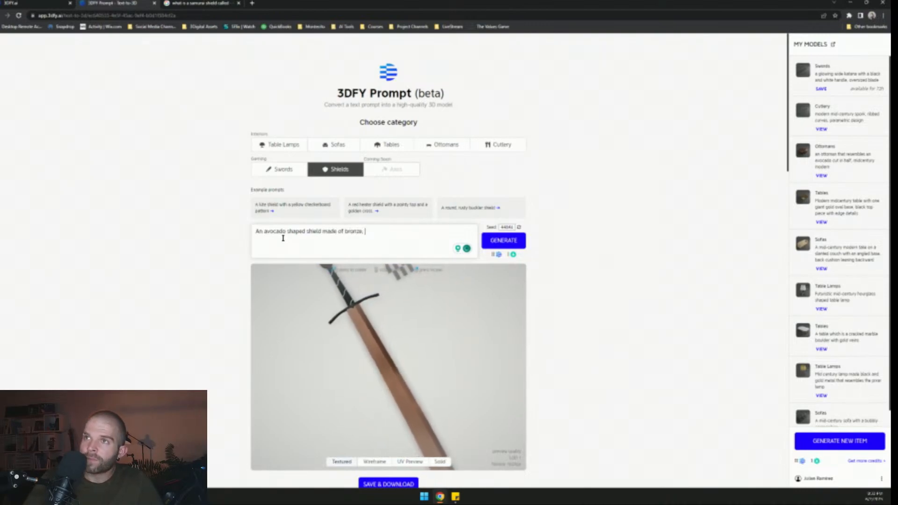
type(", white and bla")
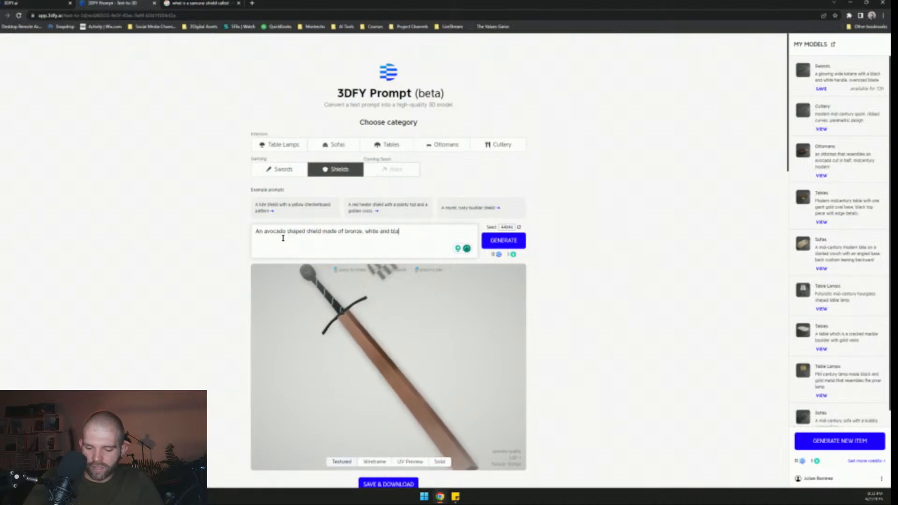
type("ck curved")
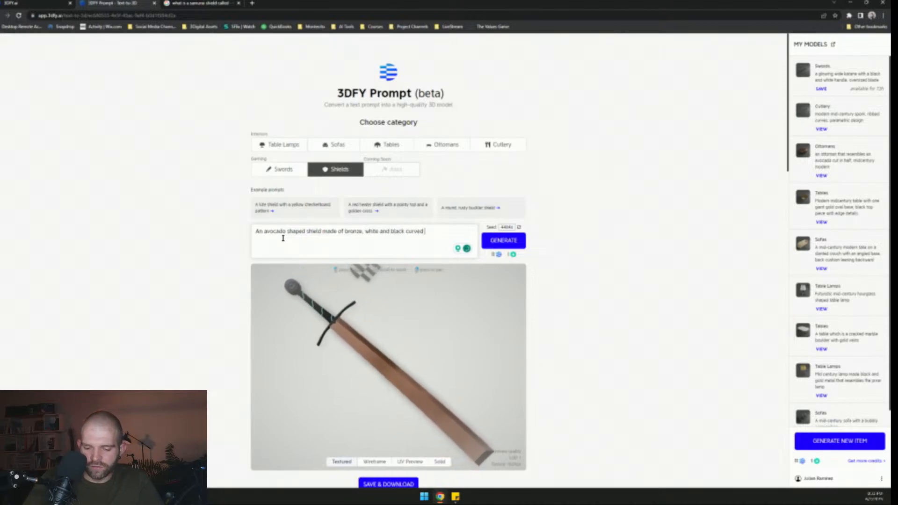
type(" details, ")
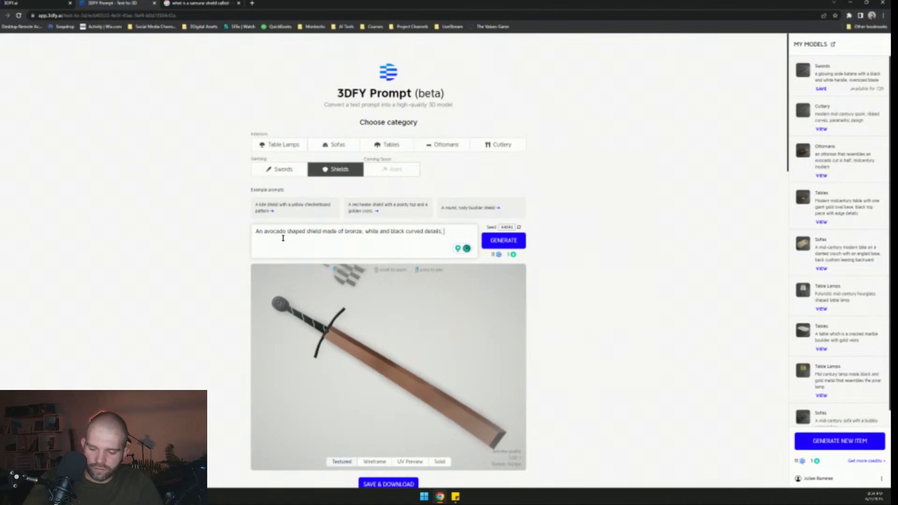
type("param")
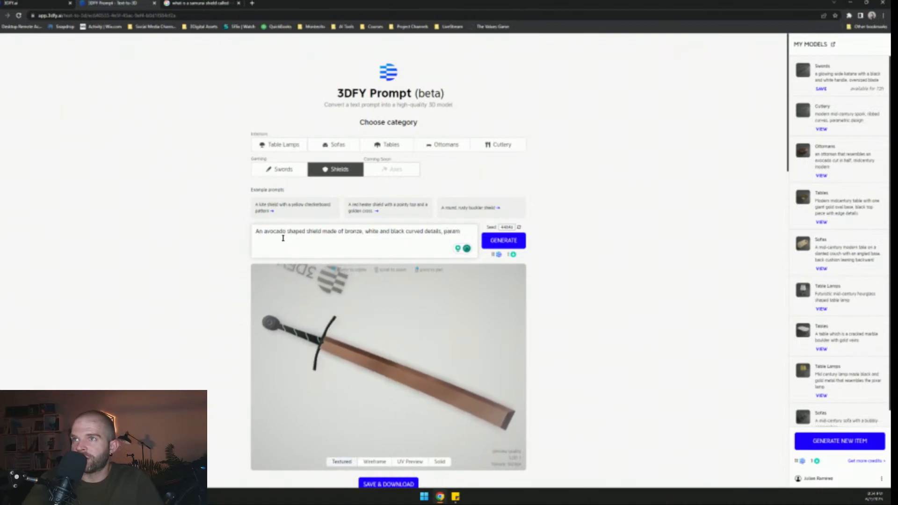
type("etric")
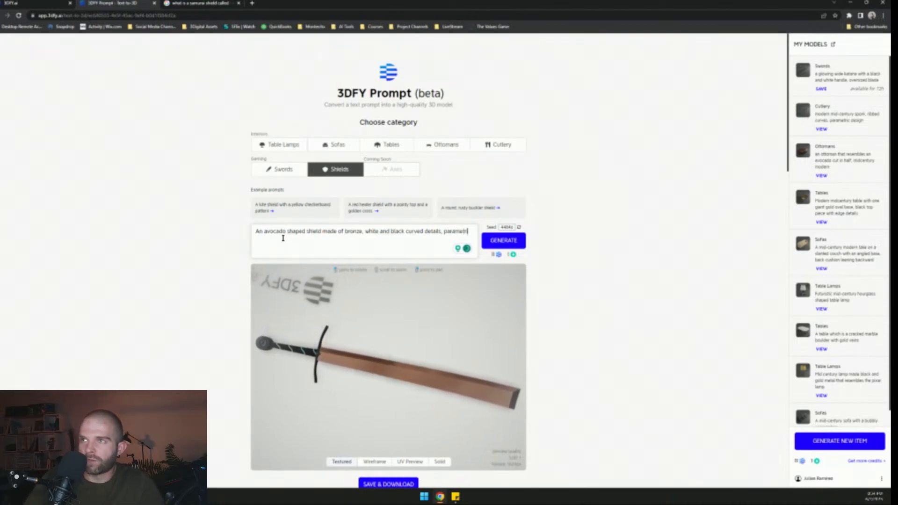
left_click(505, 244)
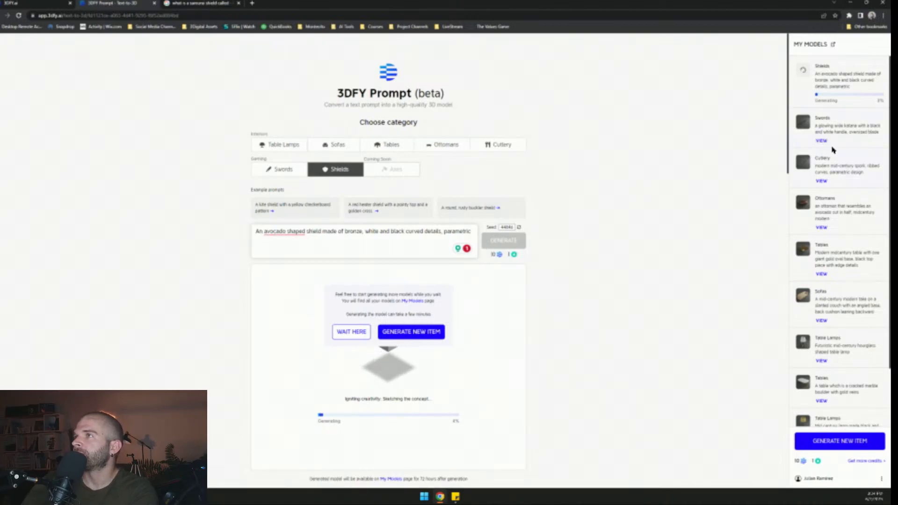
- Open the finished wide katana from the generated models to view its 3D preview and download options
left_click(821, 141)
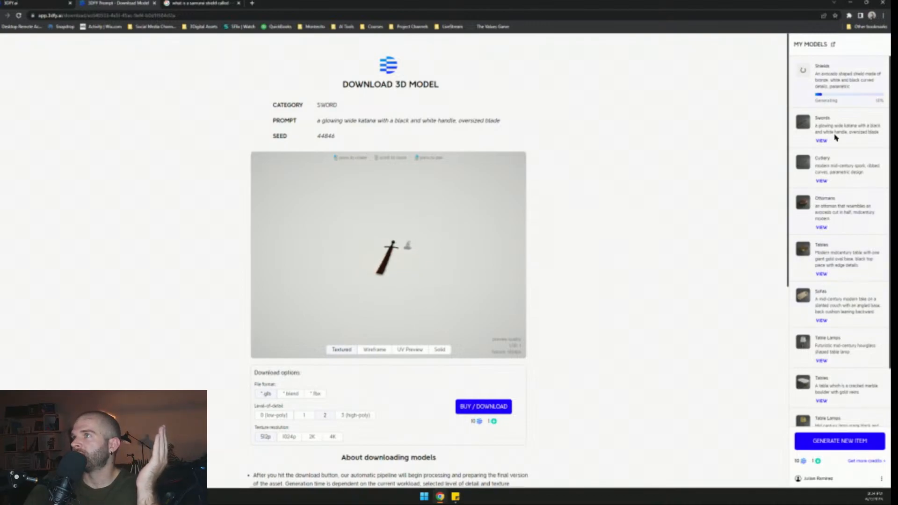
- Look over the sword's download page and its model list, and open the full My Models page
scroll(825, 327, "down", 2)
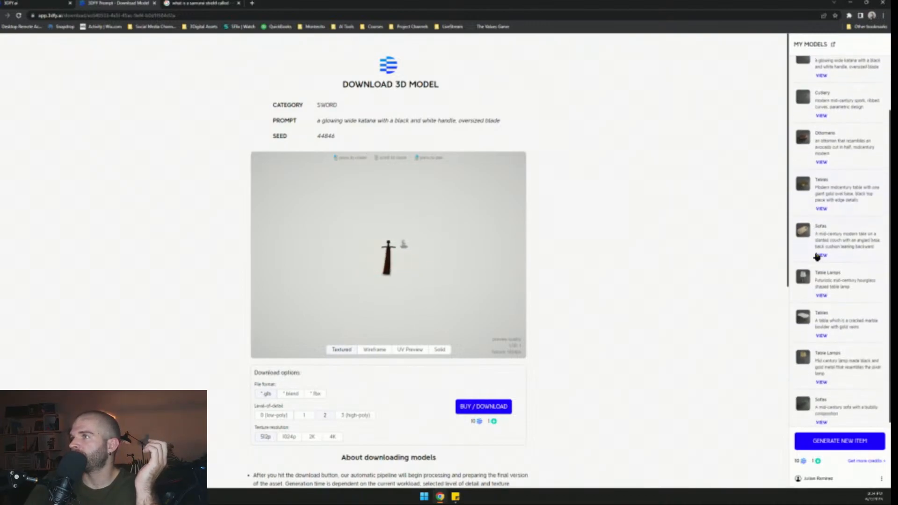
scroll(826, 283, "up", 2)
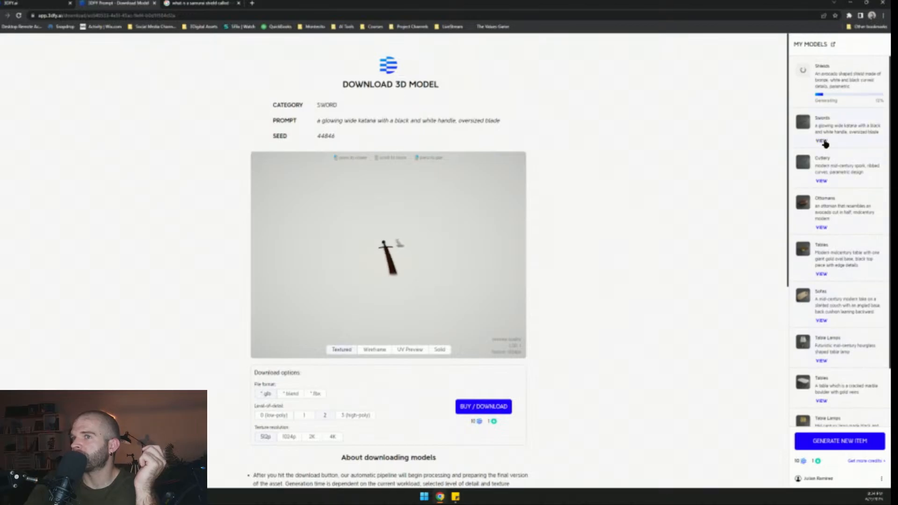
scroll(580, 302, "down", 5)
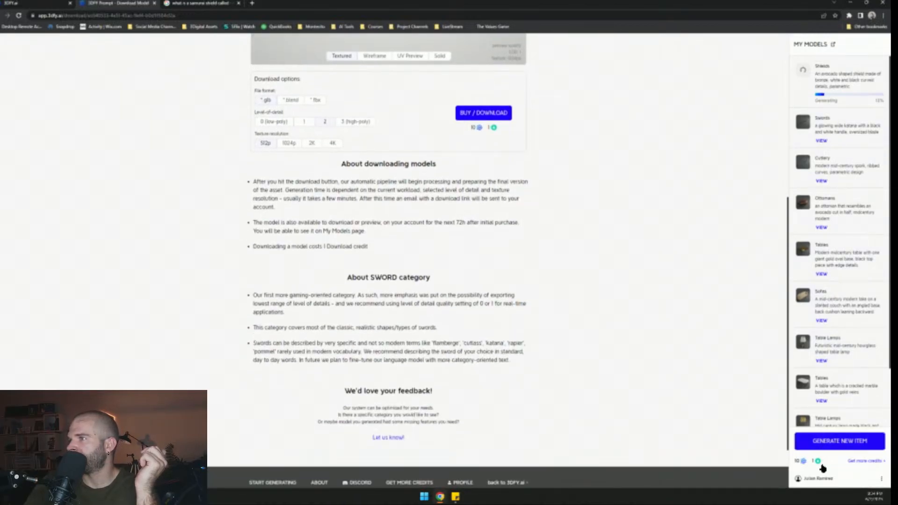
scroll(512, 310, "down", 1)
scroll(528, 262, "up", 6)
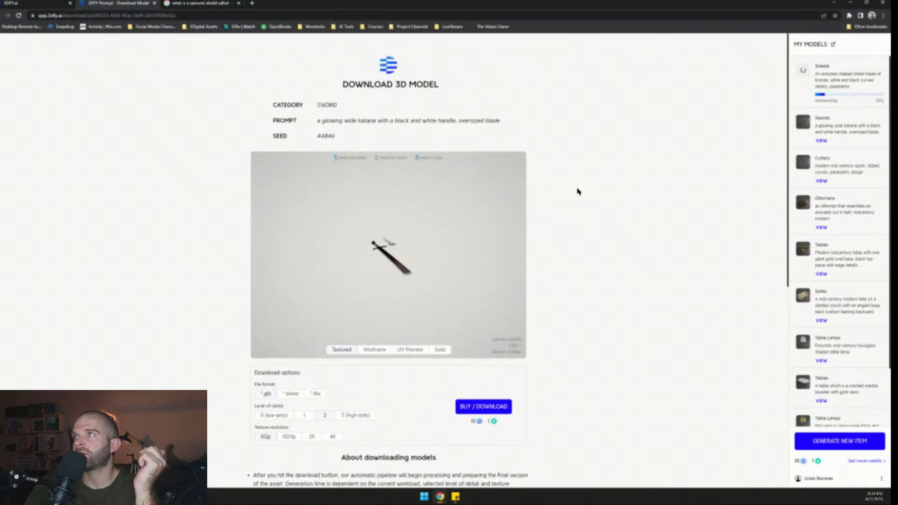
left_click(816, 43)
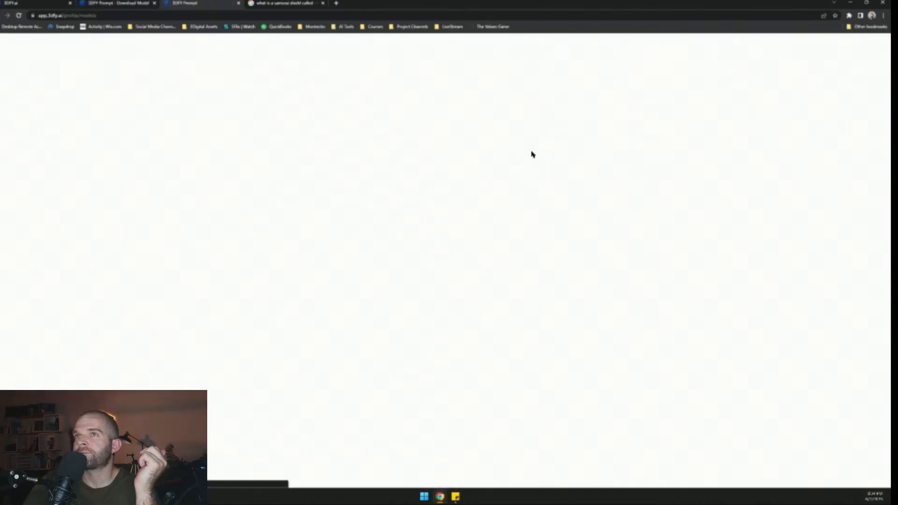
- Review the generated items and their text prompts in the My 3D models table, highlighting the avocado ottoman's prompt
scroll(354, 229, "down", 1)
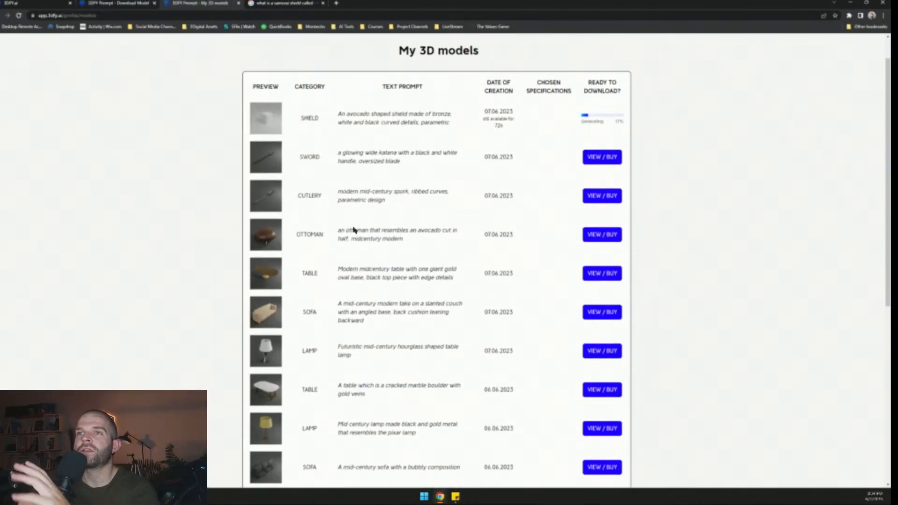
scroll(353, 229, "down", 2)
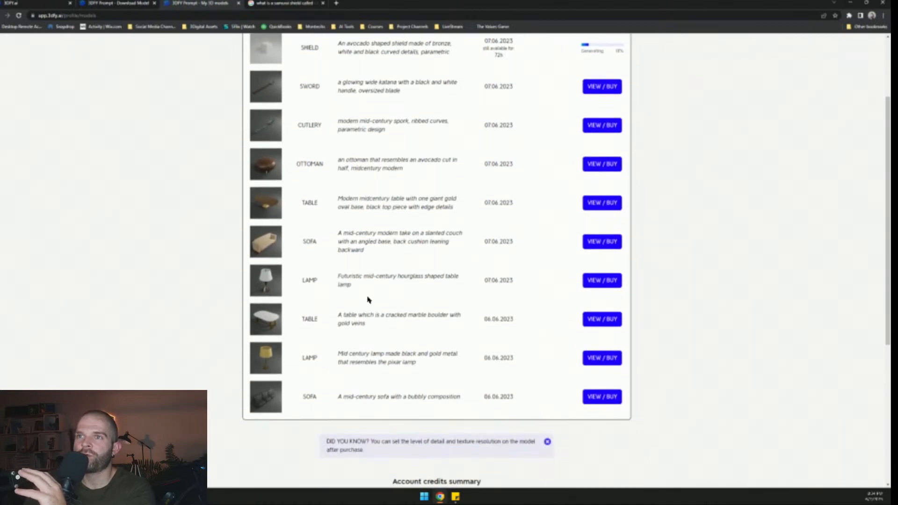
scroll(327, 398, "up", 1)
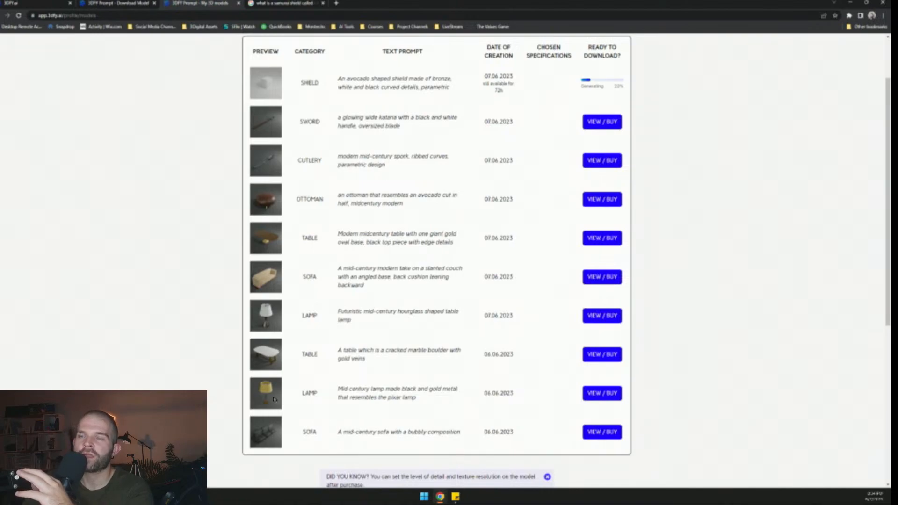
scroll(314, 395, "up", 1)
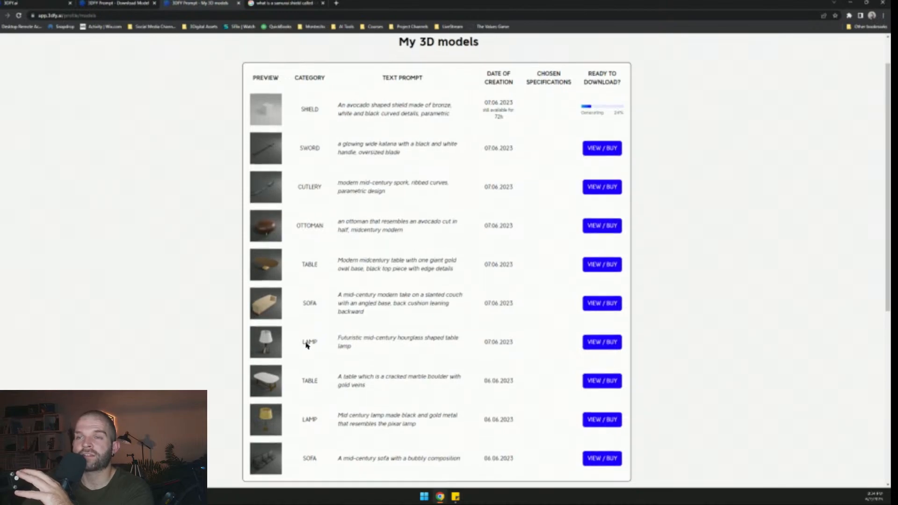
scroll(309, 346, "up", 1)
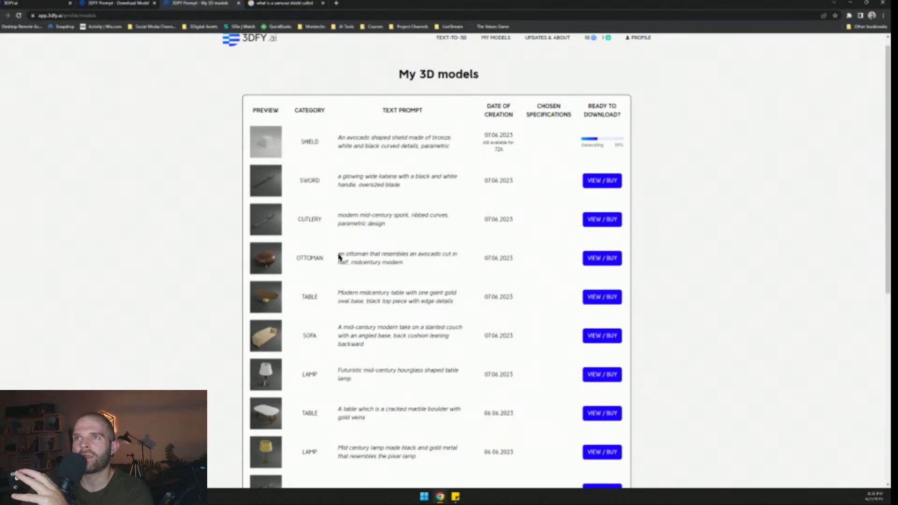
left_click_drag(340, 253, 413, 265)
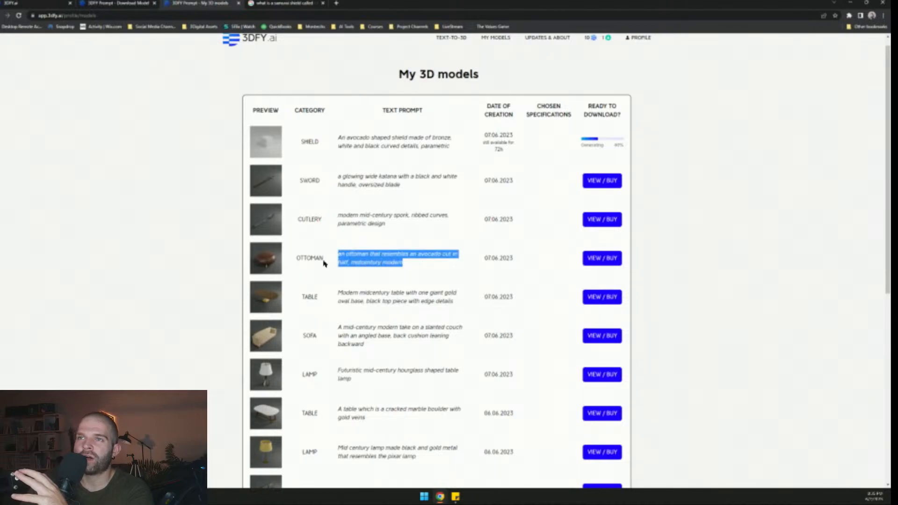
left_click(302, 258)
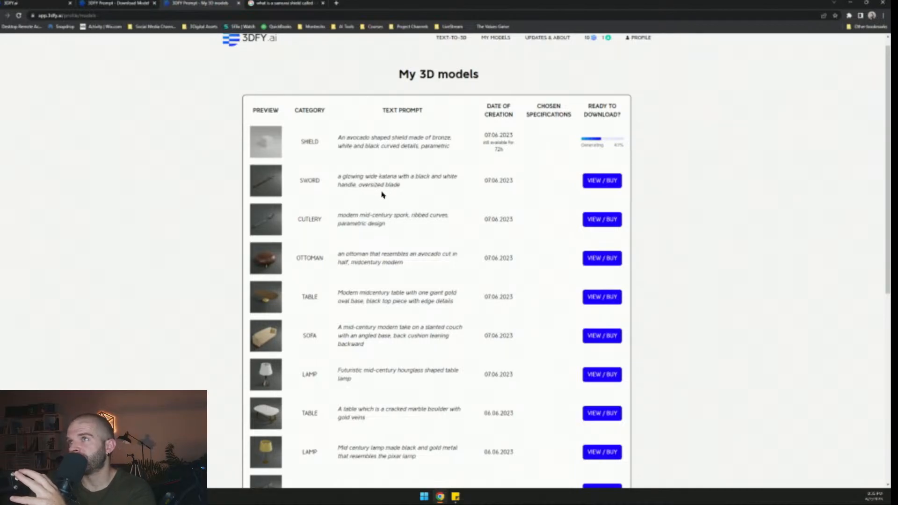
- Return to the sword's download page and orbit its 3D preview
key("ctrl+shift+Tab")
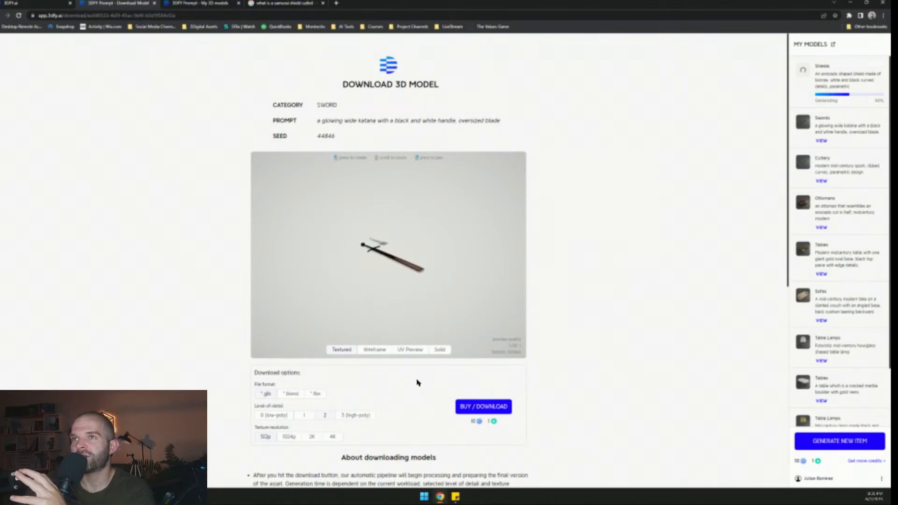
left_click_drag(449, 317, 377, 275)
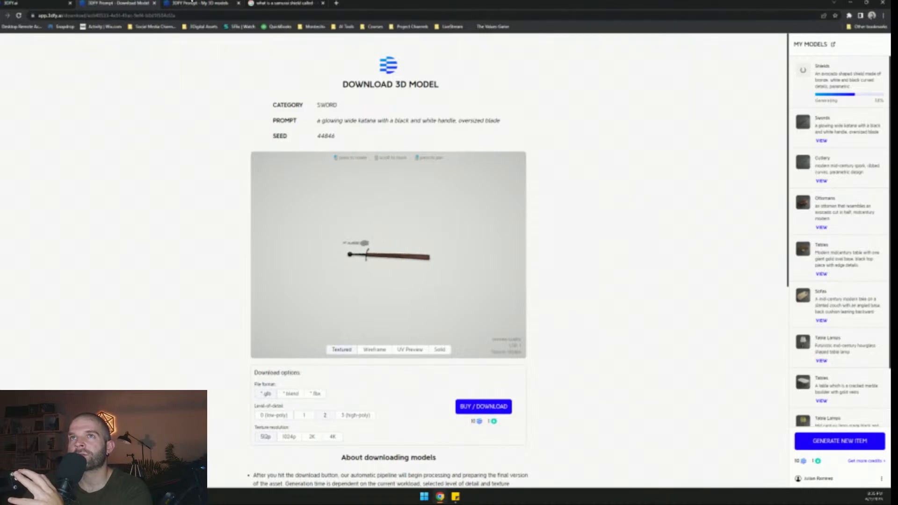
- Open the glowing wide katana from the My 3D models table and view its download options
left_click(201, 3)
left_click(187, 15)
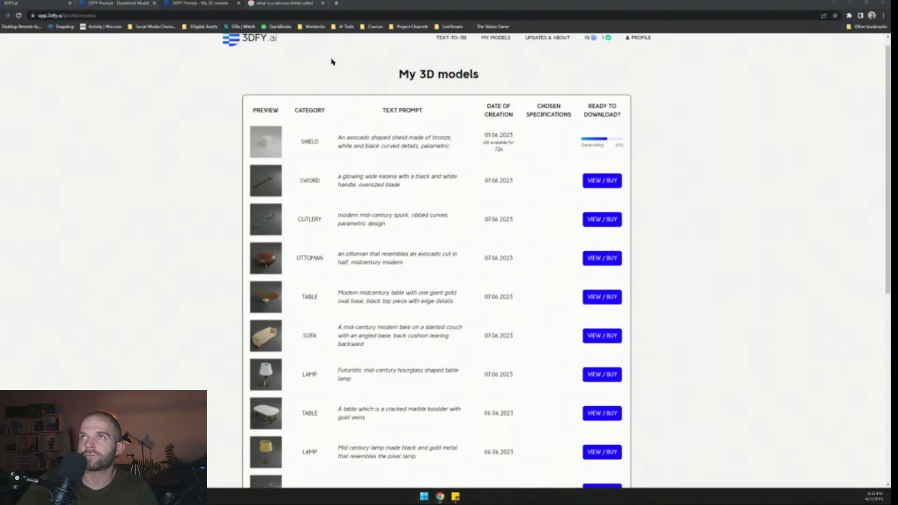
key("alt+F4")
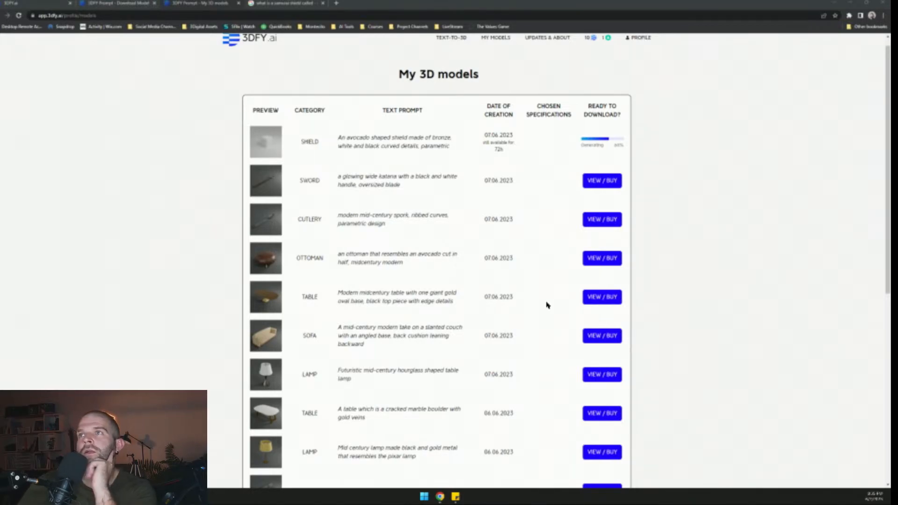
left_click(603, 180)
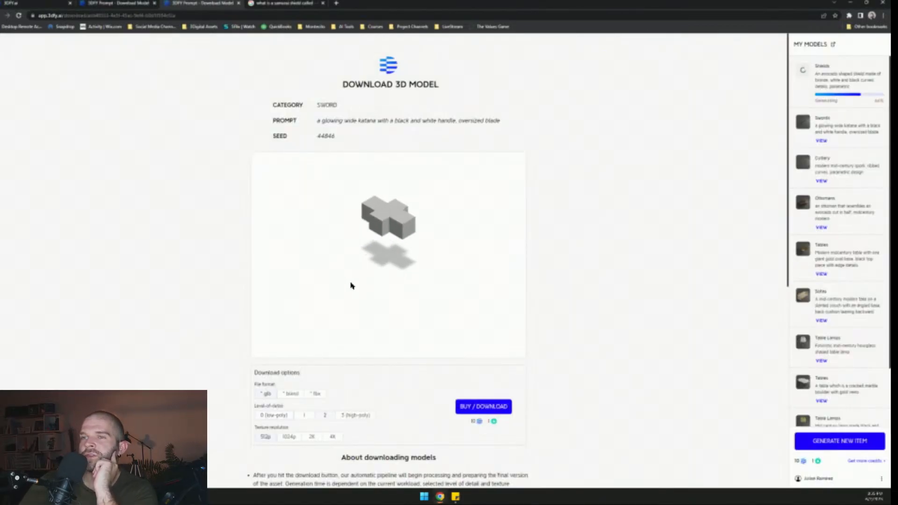
scroll(262, 397, "down", 2)
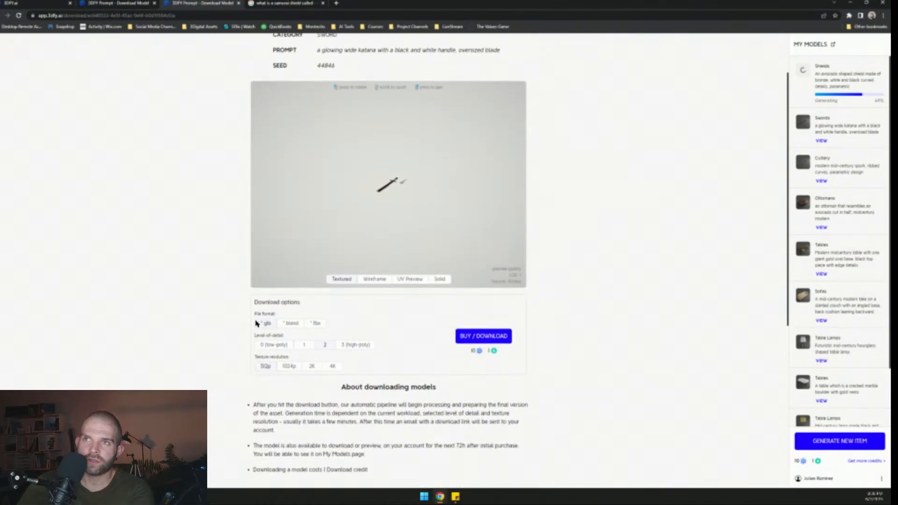
- Search Google for "glb 3d format"
left_click(284, 3)
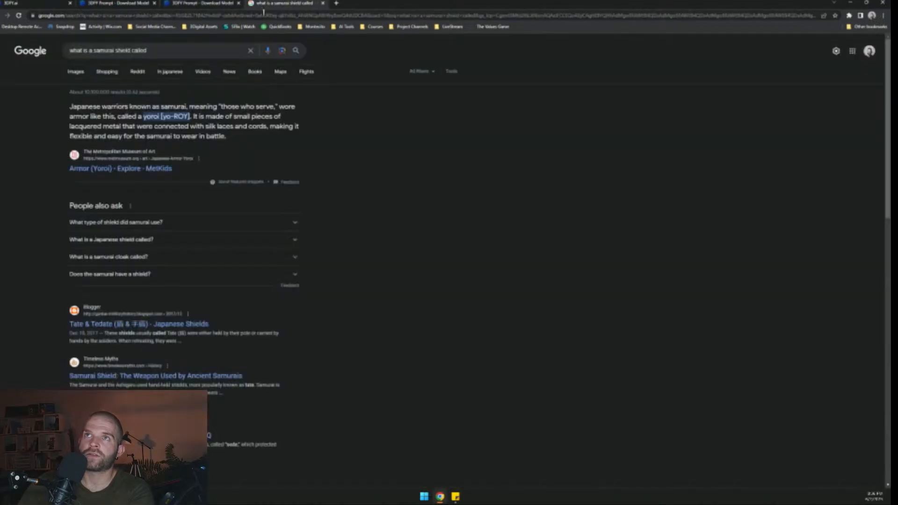
left_click(264, 16)
type("glb")
key("Return")
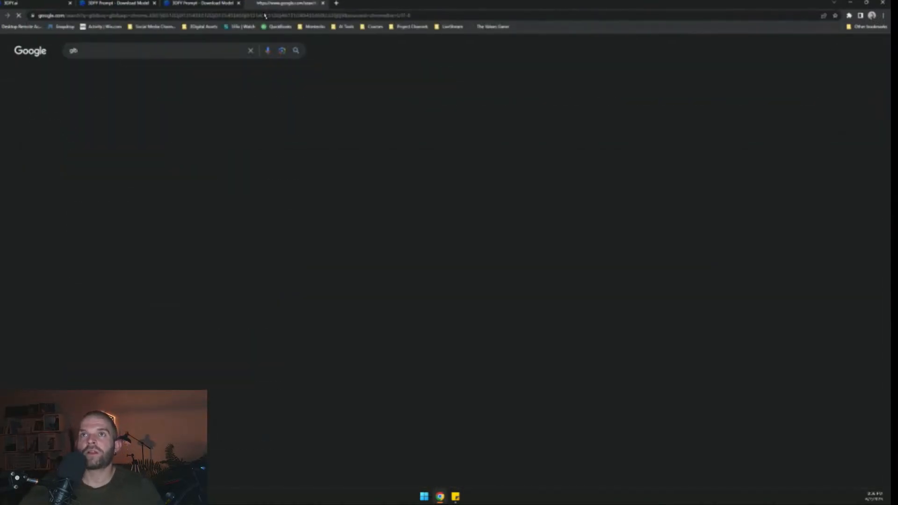
left_click(105, 48)
type("3d format")
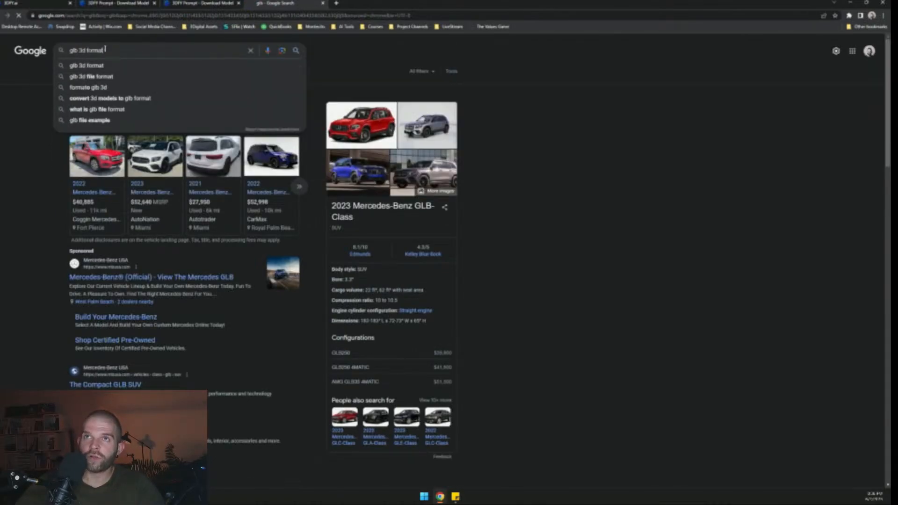
key("Return")
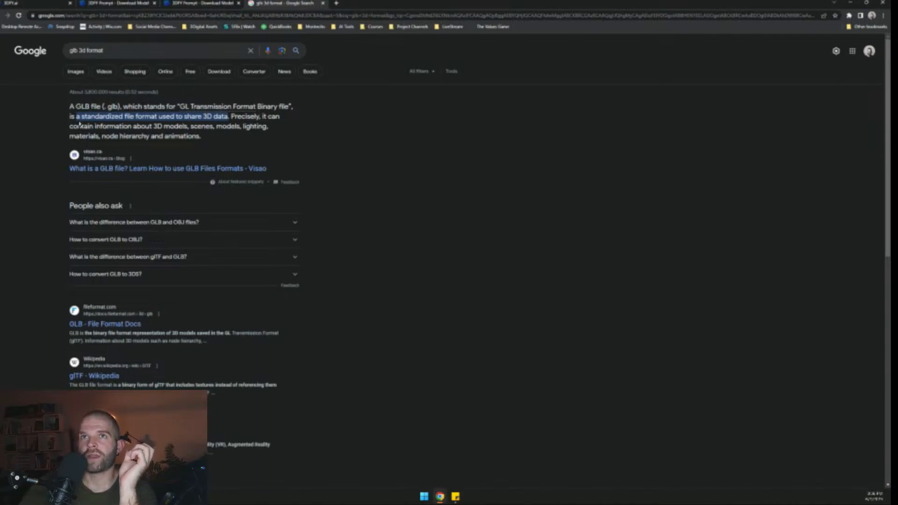
- Read the featured definition of a GLB file, highlighting the word "animations"
left_click_drag(77, 116, 179, 125)
left_click(179, 126)
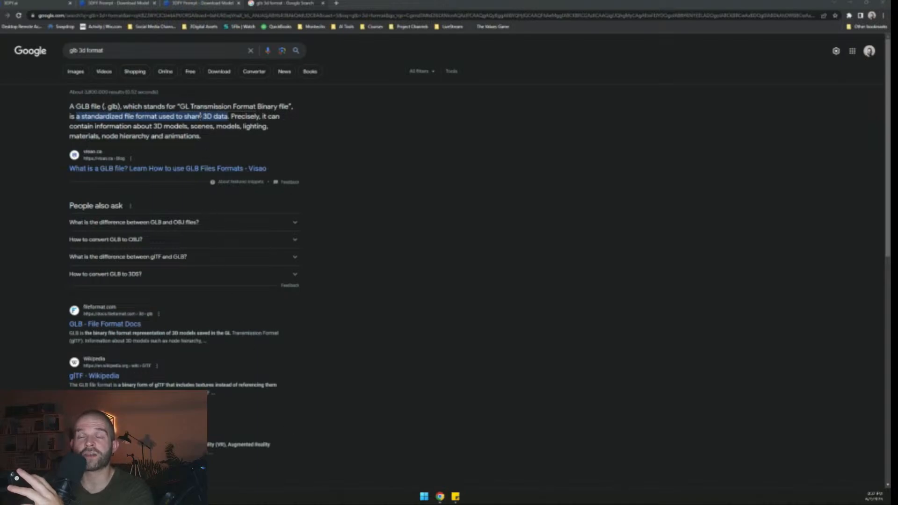
left_click_drag(199, 136, 162, 135)
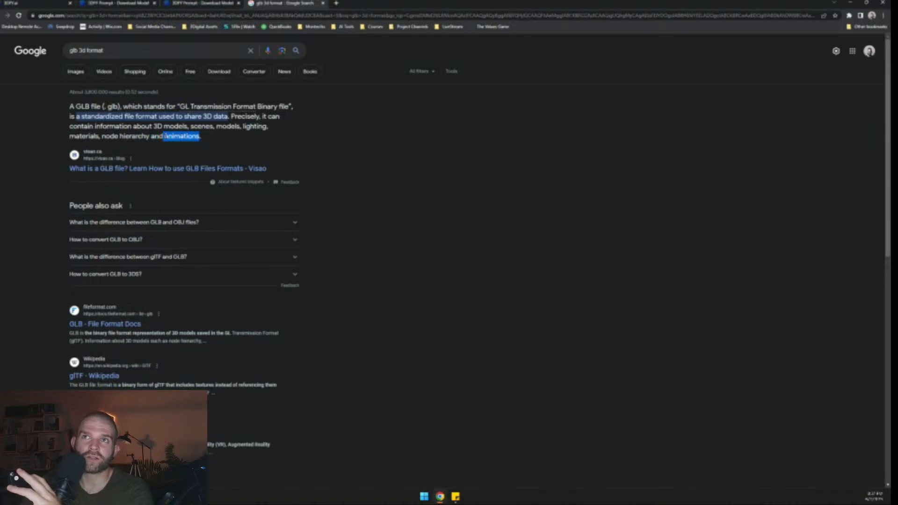
left_click(165, 136)
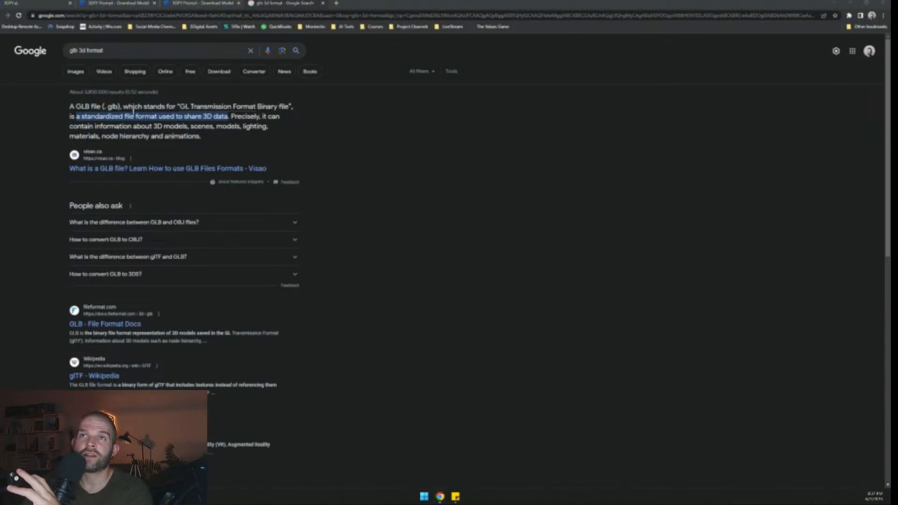
left_click_drag(164, 136, 189, 136)
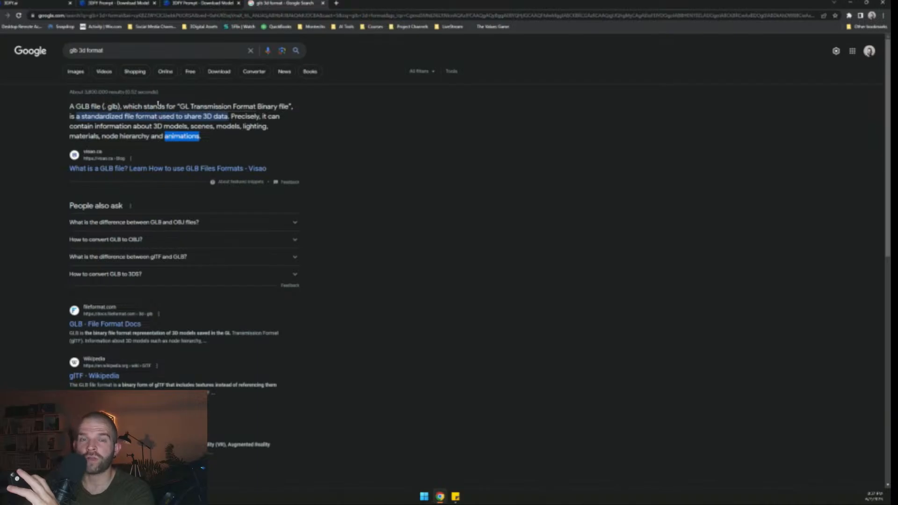
- Save the generated avocado shaped shield from the model list and inspect its textured 3D preview from several angles and close up
left_click(197, 2)
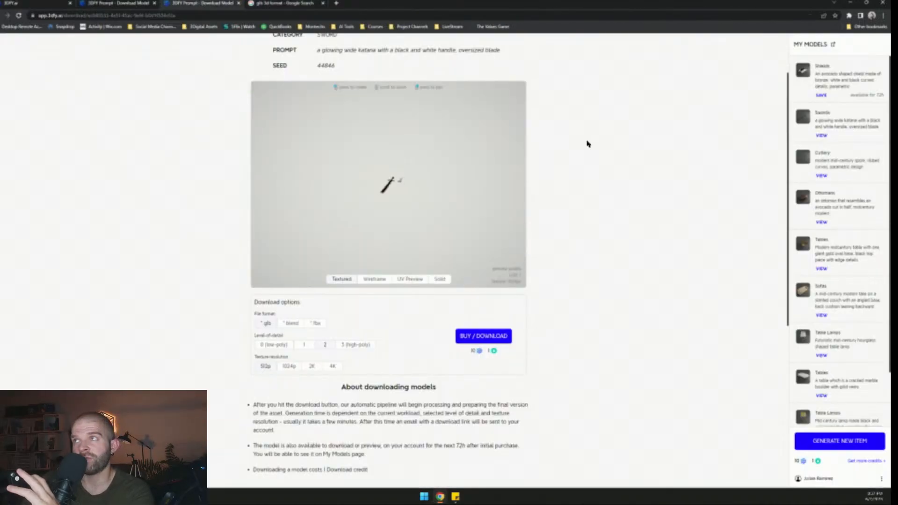
left_click(822, 96)
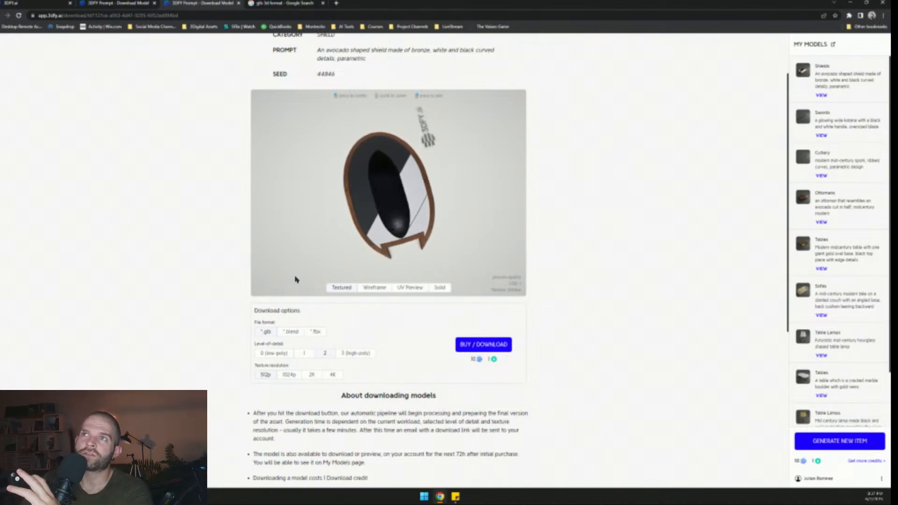
left_click_drag(451, 216, 407, 262)
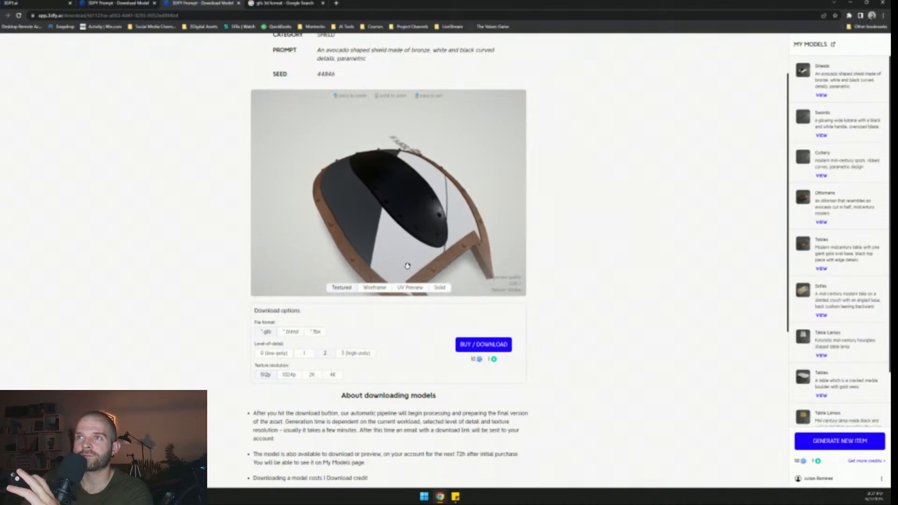
left_click_drag(475, 277, 397, 229)
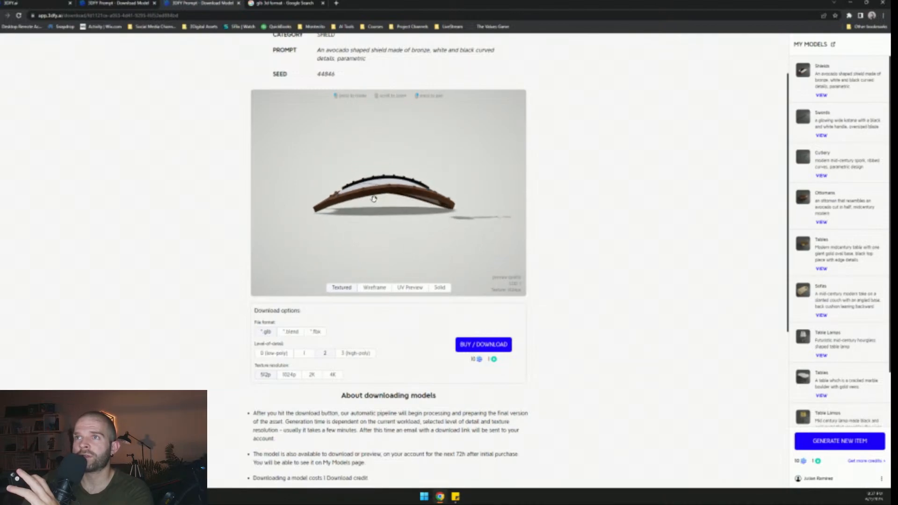
scroll(388, 175, "up", 5)
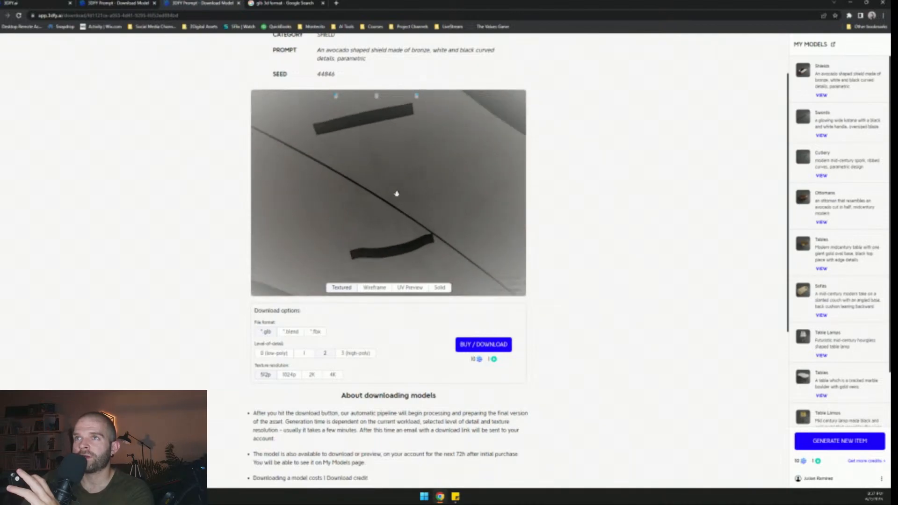
scroll(402, 209, "down", 5)
left_click_drag(403, 245, 419, 289)
- Examine the shield's mesh and texture layout by alternating between UV Preview and Wireframe while orbiting and zooming the model
left_click(419, 288)
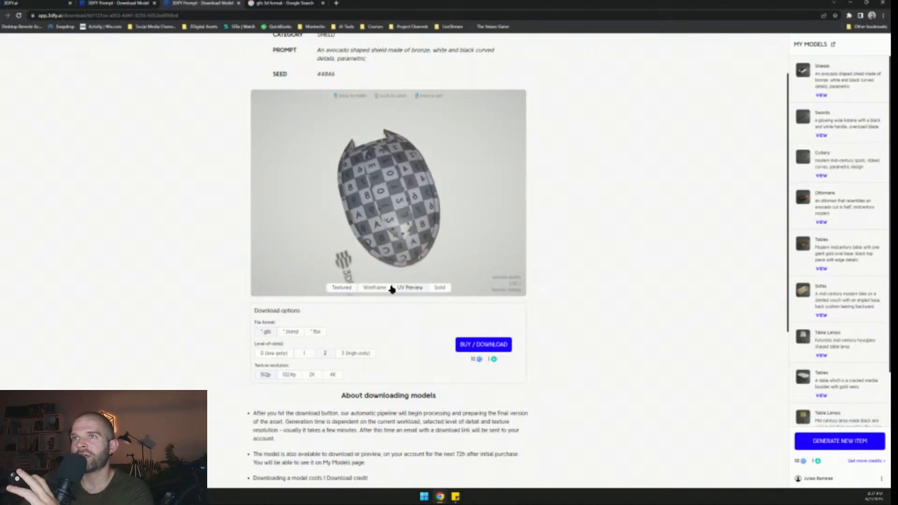
left_click(375, 287)
left_click_drag(368, 229, 378, 280)
scroll(354, 200, "up", 5)
scroll(344, 195, "down", 5)
left_click(410, 288)
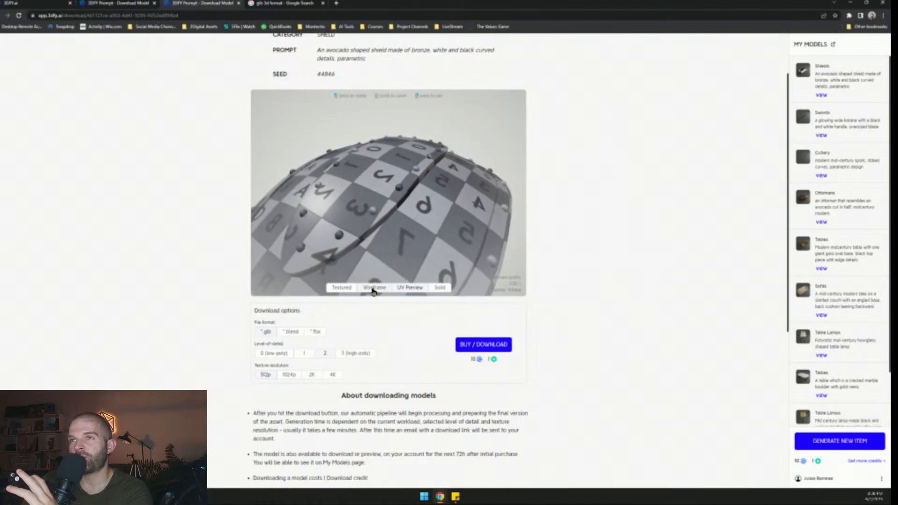
left_click(376, 287)
left_click_drag(352, 228, 334, 222)
left_click(410, 288)
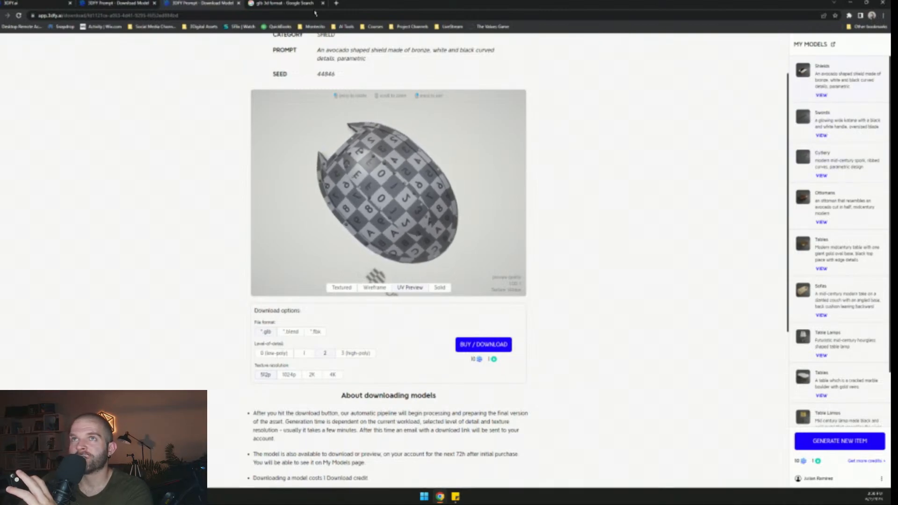
- Open the table generated as a cracked marble boulder with gold veins and inspect its legs and marble top
scroll(827, 277, "down", 1)
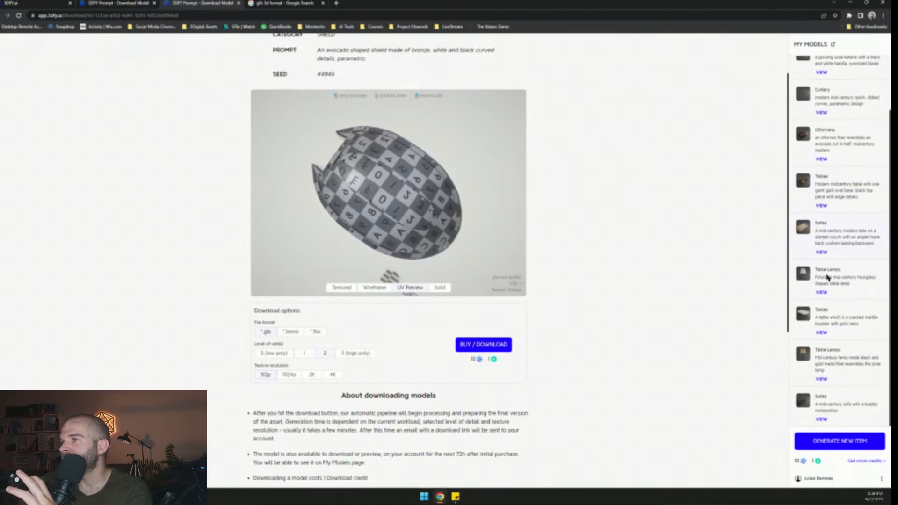
left_click(821, 332)
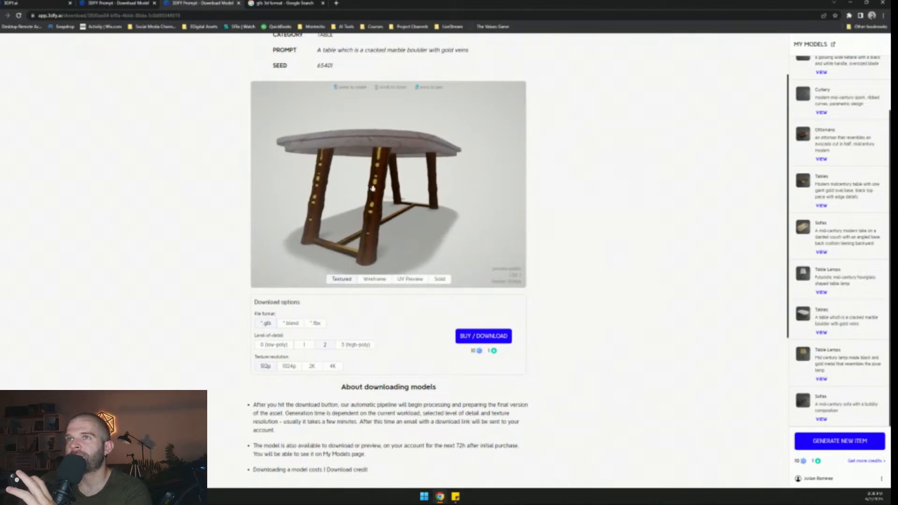
left_click_drag(419, 204, 435, 216)
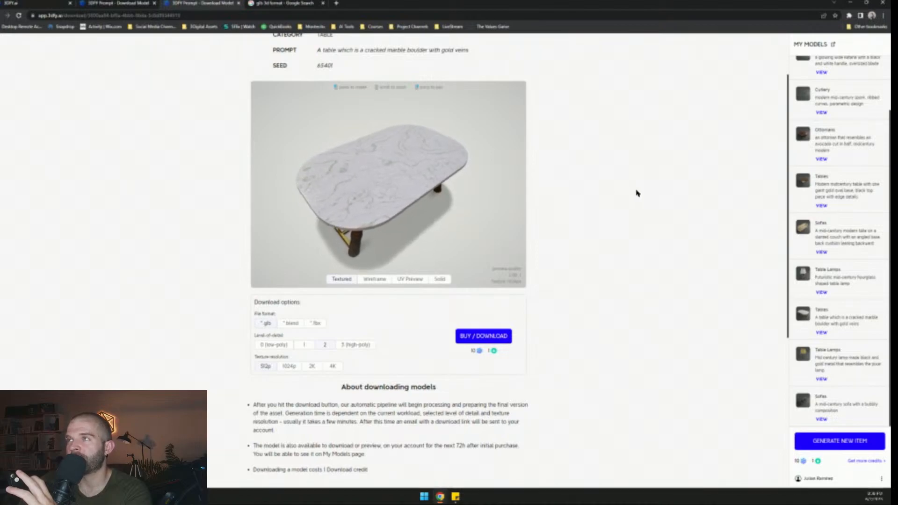
- Open the modern midcentury table with one giant gold oval base and examine its base and tabletop
left_click(824, 205)
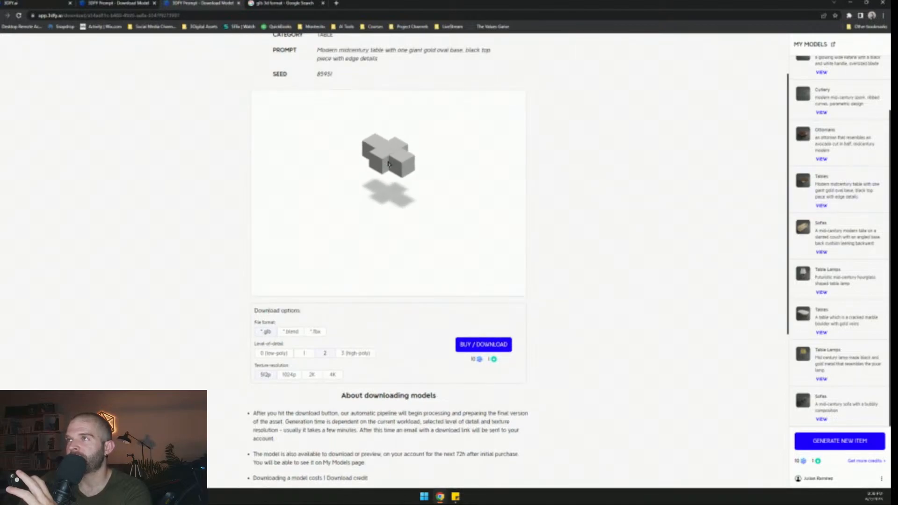
scroll(390, 206, "up", 10)
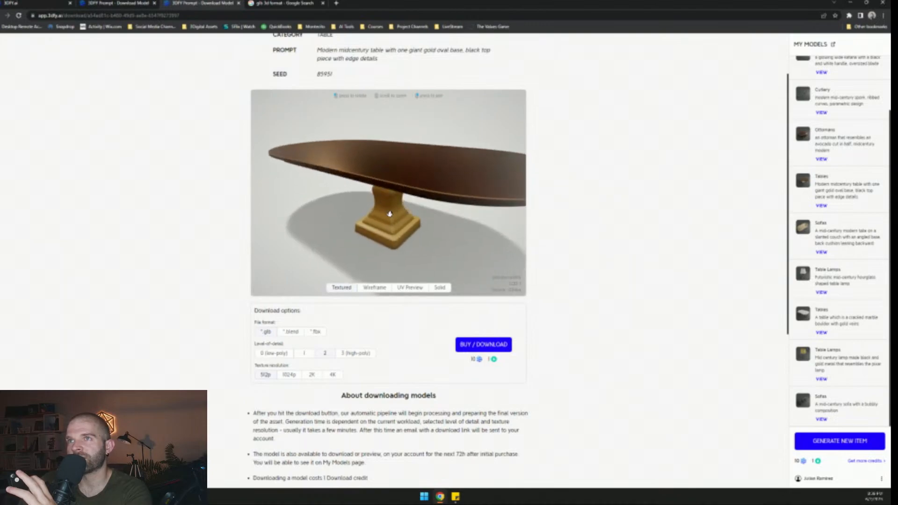
left_click_drag(377, 238, 347, 207)
scroll(405, 194, "down", 6)
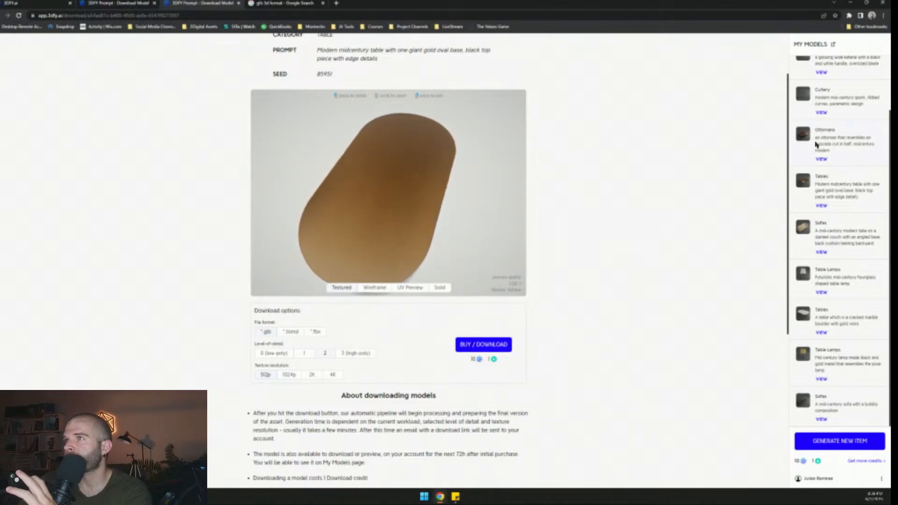
- Open the ottoman resembling an avocado cut in half and inspect its body, top and legs from several angles
left_click(821, 159)
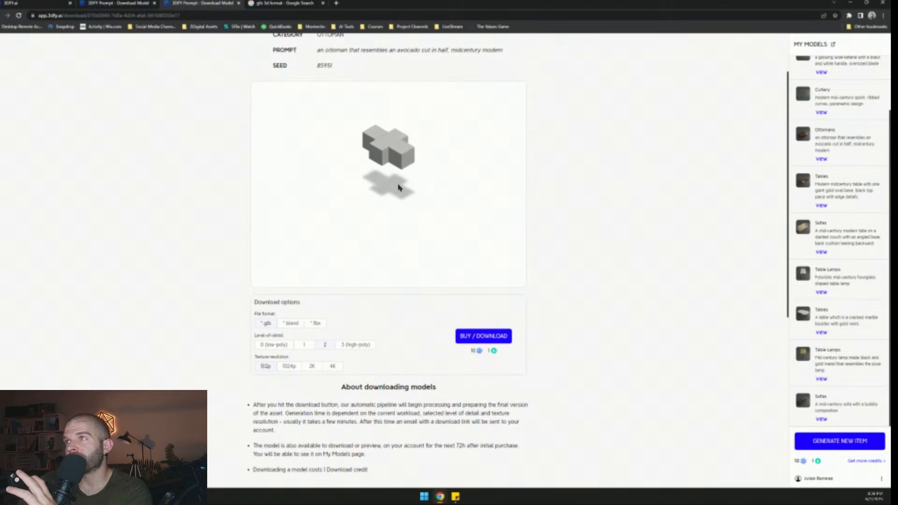
scroll(382, 210, "up", 5)
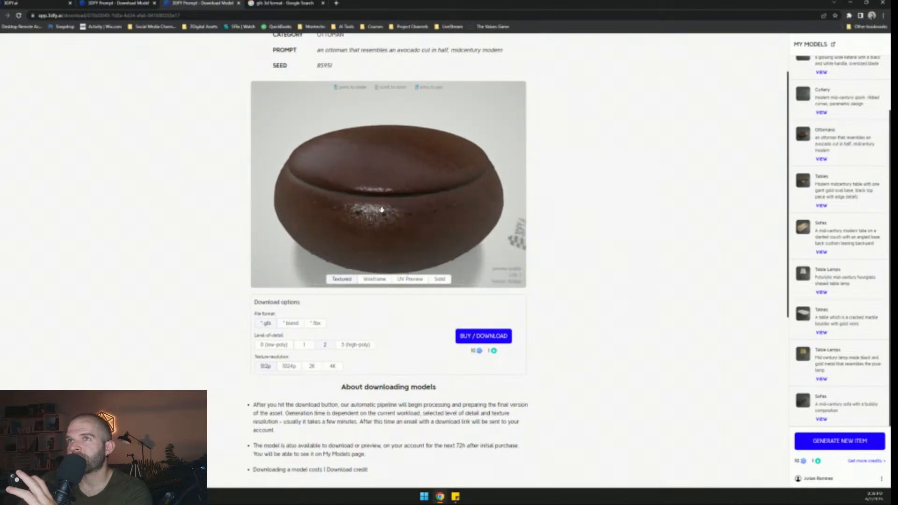
scroll(375, 158, "down", 5)
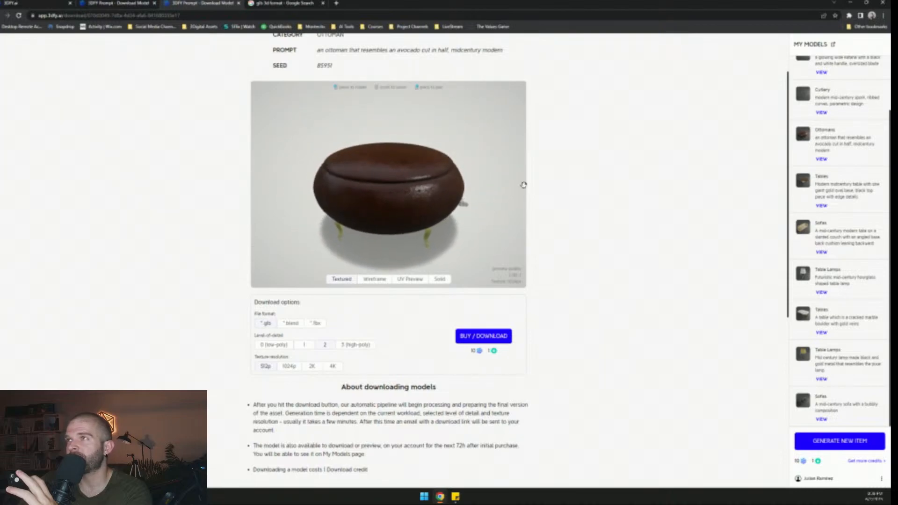
left_click_drag(322, 200, 358, 206)
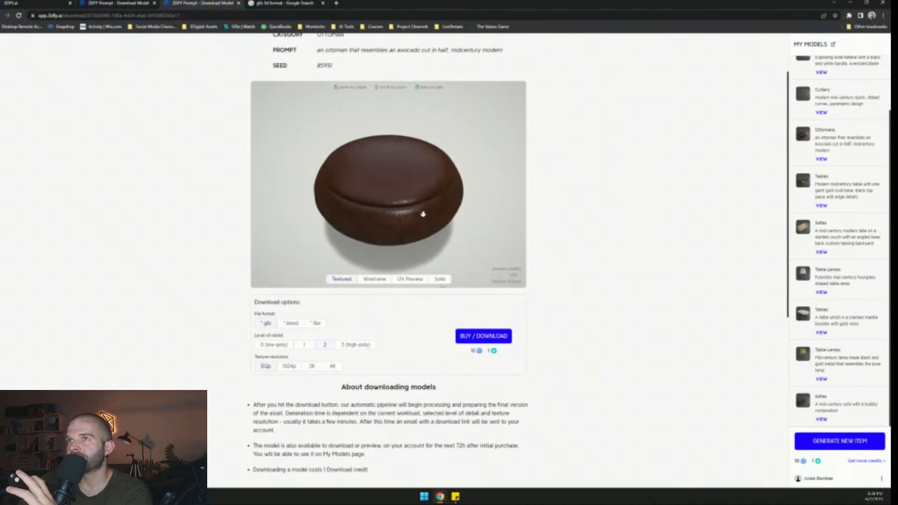
left_click_drag(415, 210, 395, 190)
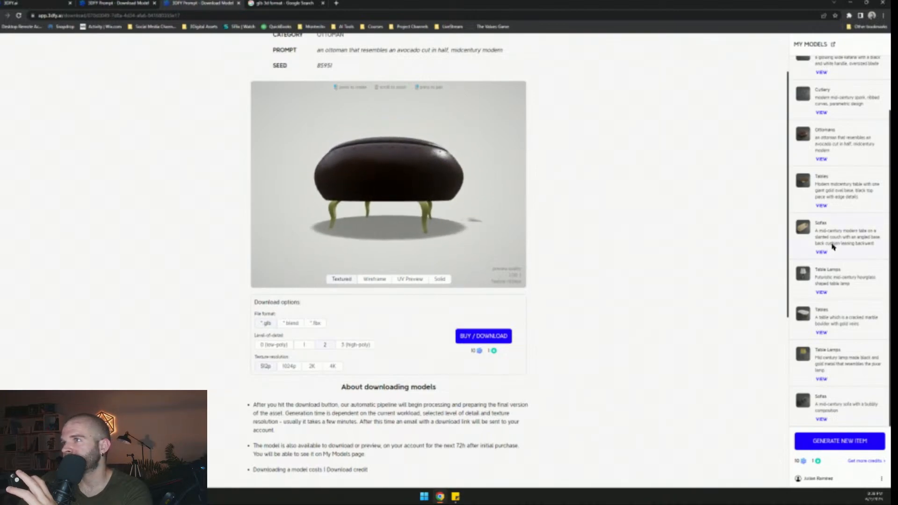
- Open the futuristic mid-century hourglass shaped table lamp and examine its shade interior and base
left_click(822, 292)
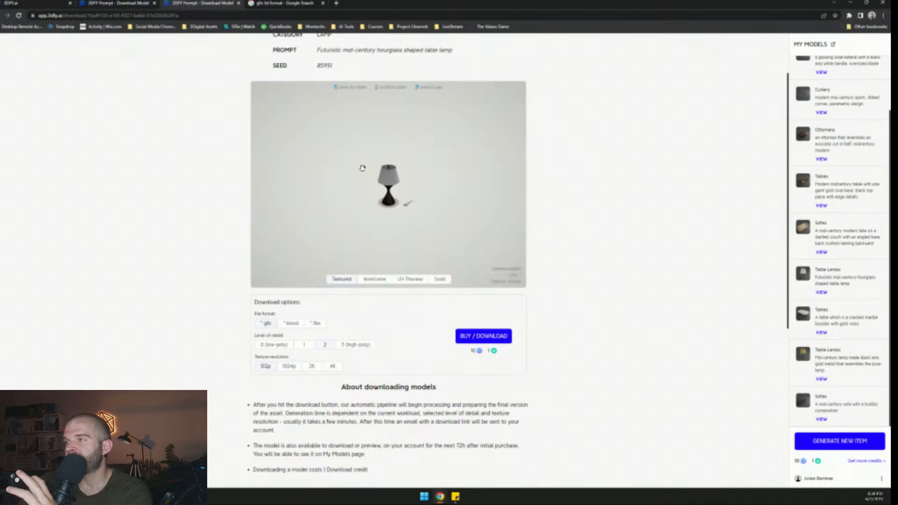
scroll(395, 177, "up", 5)
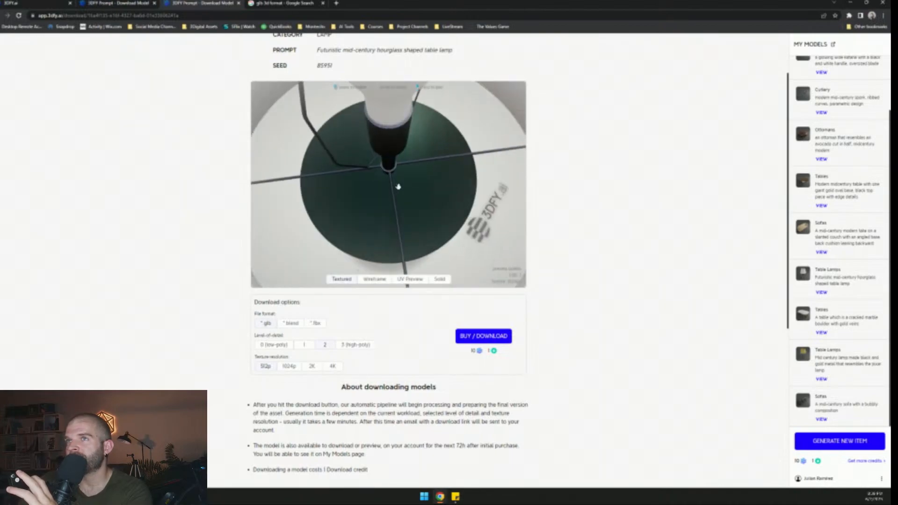
scroll(401, 182, "down", 5)
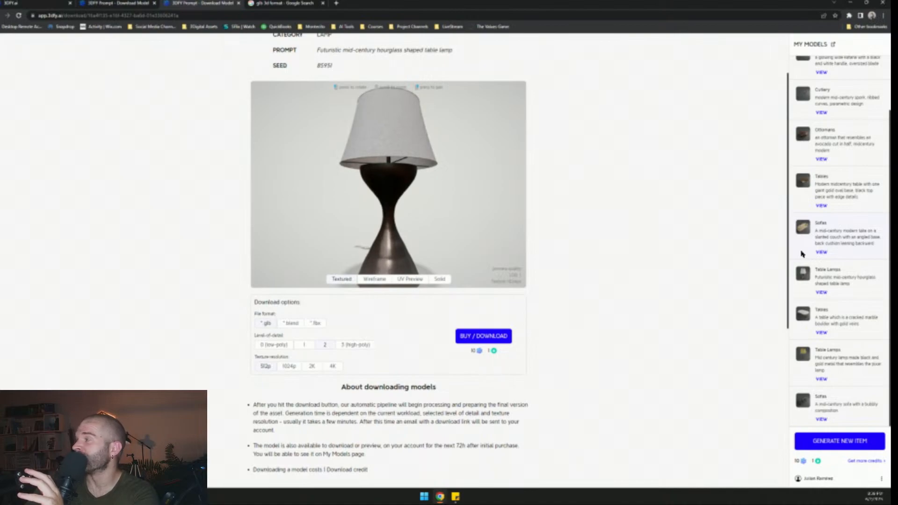
- Reopen the avocado shaped shield and order its download as .blend with level of detail 3 (high-poly) and 4K textures
scroll(837, 142, "up", 2)
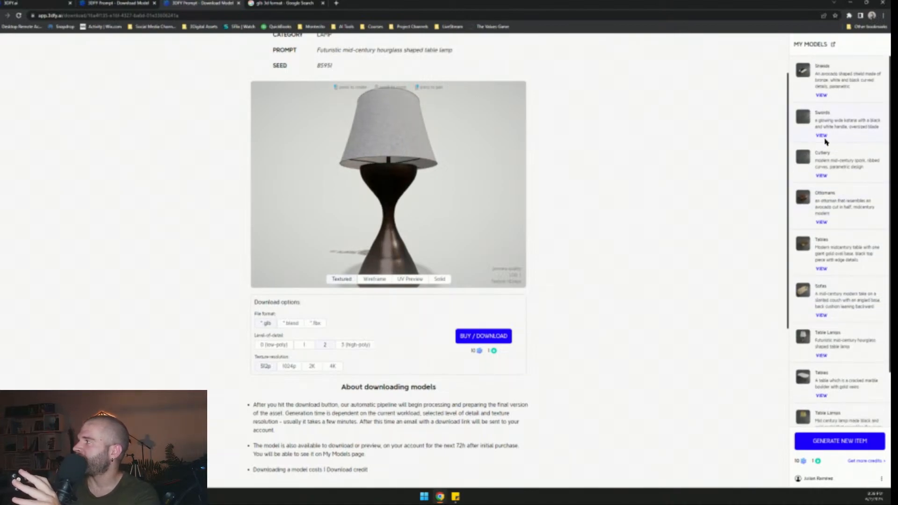
left_click(821, 96)
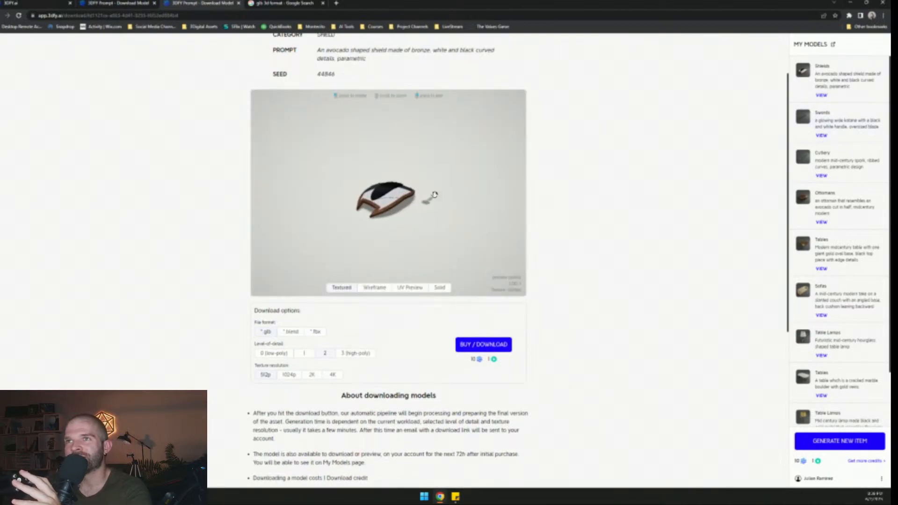
mouse_move(390, 209)
left_mouse_down()
mouse_move(343, 194)
mouse_move(377, 202)
mouse_move(363, 223)
mouse_move(368, 199)
mouse_move(401, 206)
left_mouse_up()
scroll(377, 202, "up", 6)
scroll(357, 204, "down", 5)
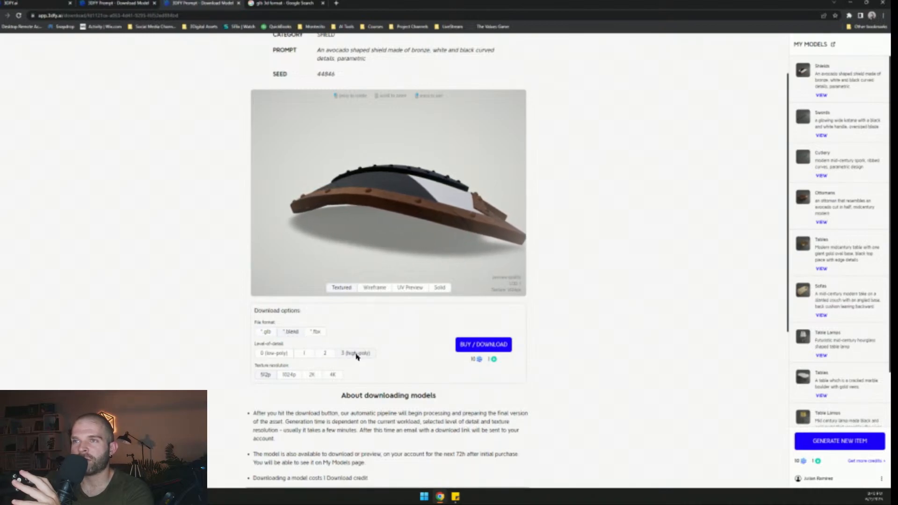
left_click(333, 375)
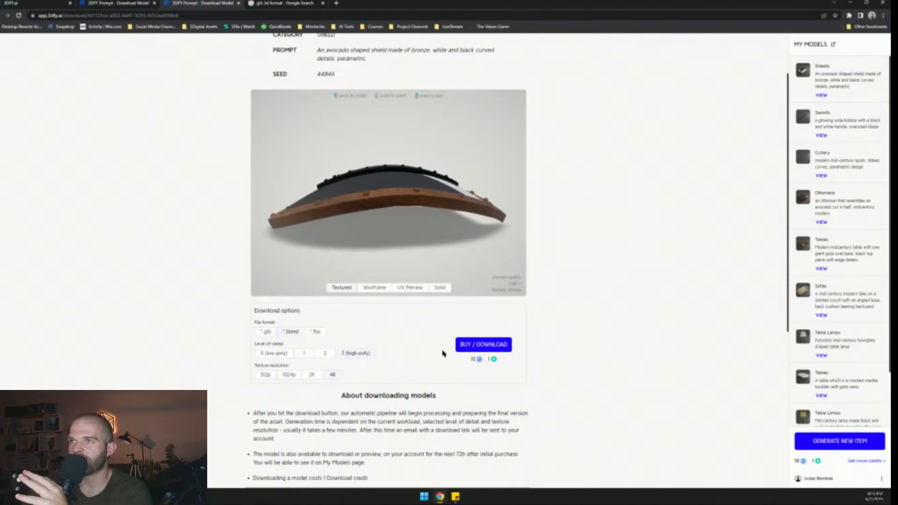
left_click(500, 345)
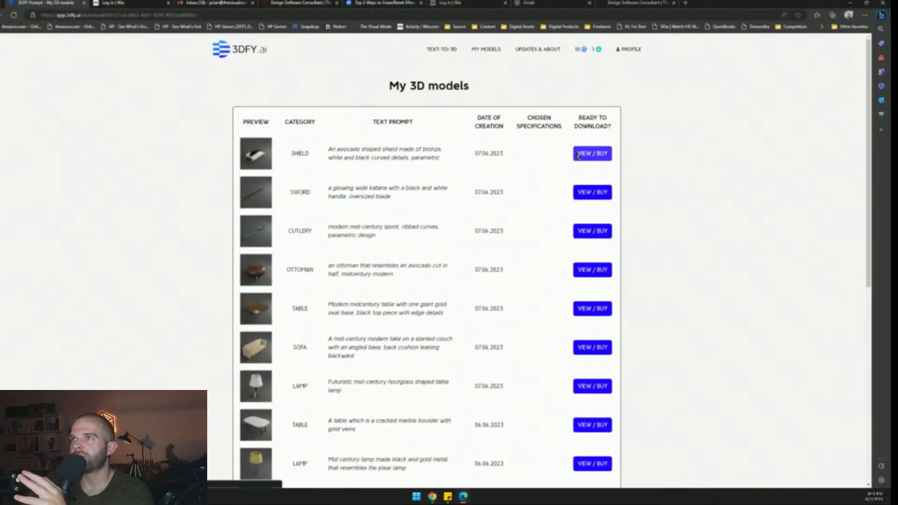
- Open the avocado shaped shield from My 3D models in Edge, close the Chrome window behind it and maximize Edge
left_click(592, 153)
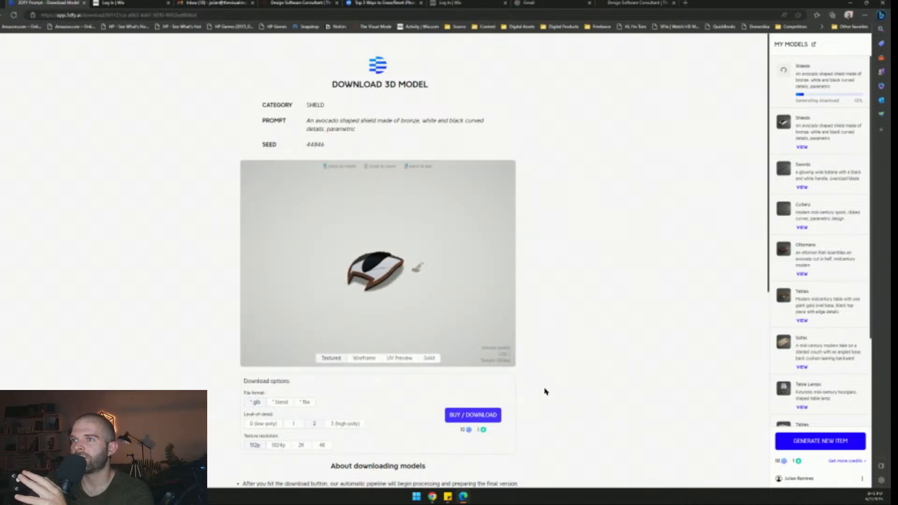
double_click(796, 4)
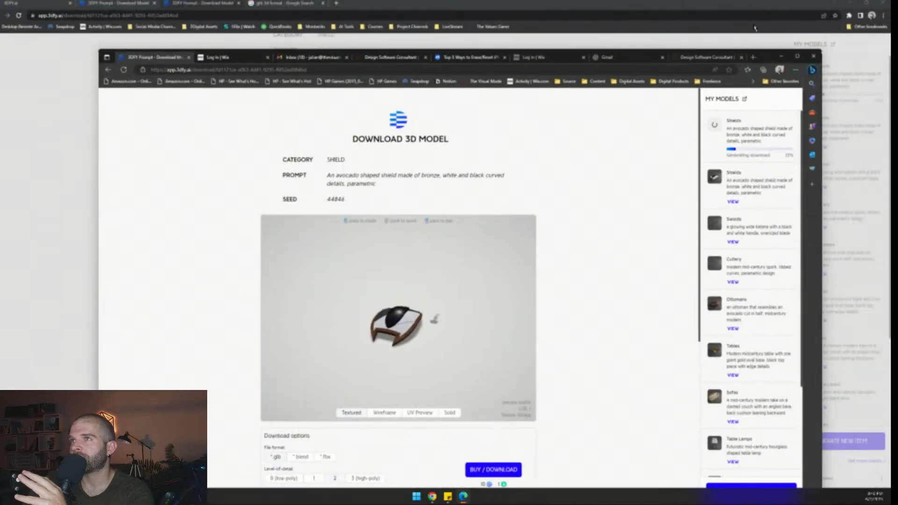
left_click(861, 7)
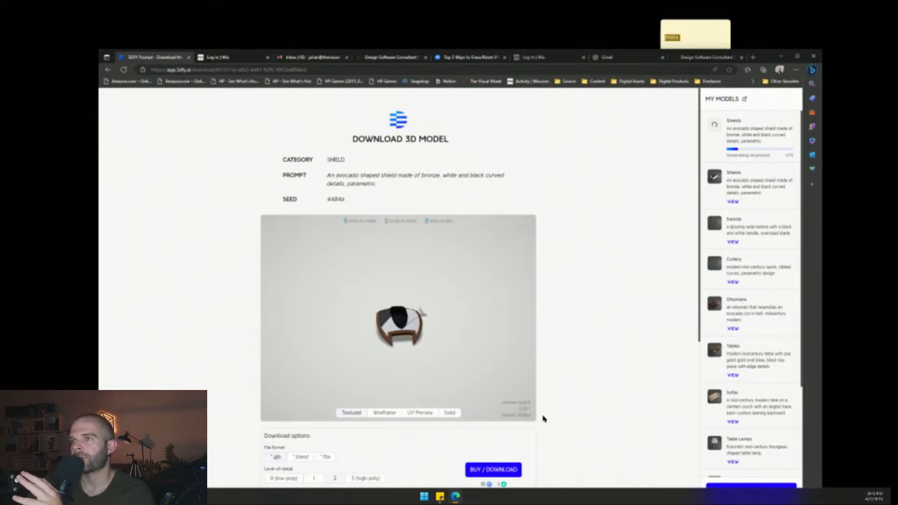
left_click(797, 56)
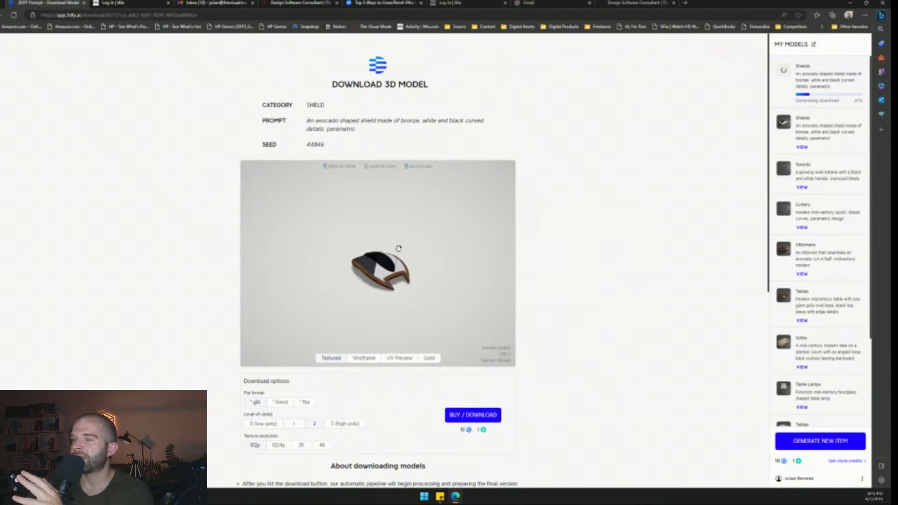
- Examine the shield's shape, rivets and mesh up close in the Textured and Wireframe views from several angles
scroll(356, 268, "up", 8)
scroll(360, 268, "down", 8)
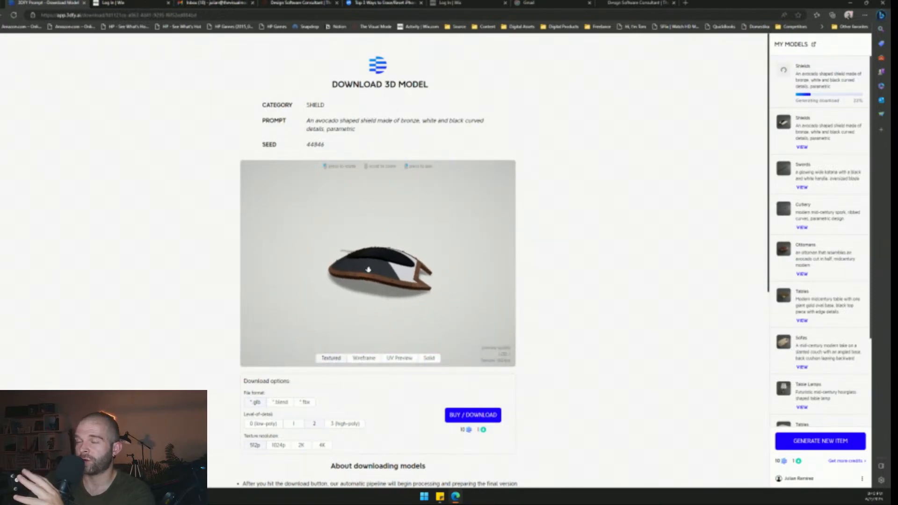
scroll(369, 278, "up", 5)
scroll(391, 285, "down", 4)
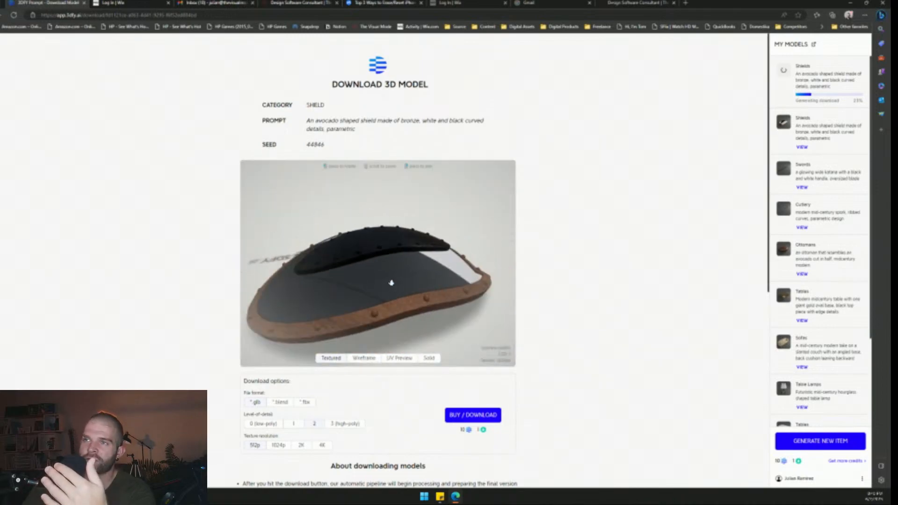
scroll(360, 278, "up", 5)
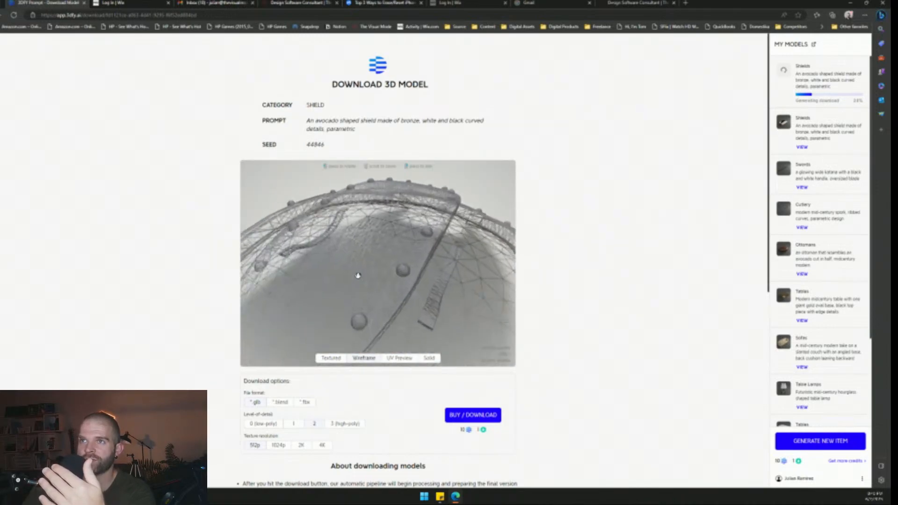
scroll(376, 277, "down", 5)
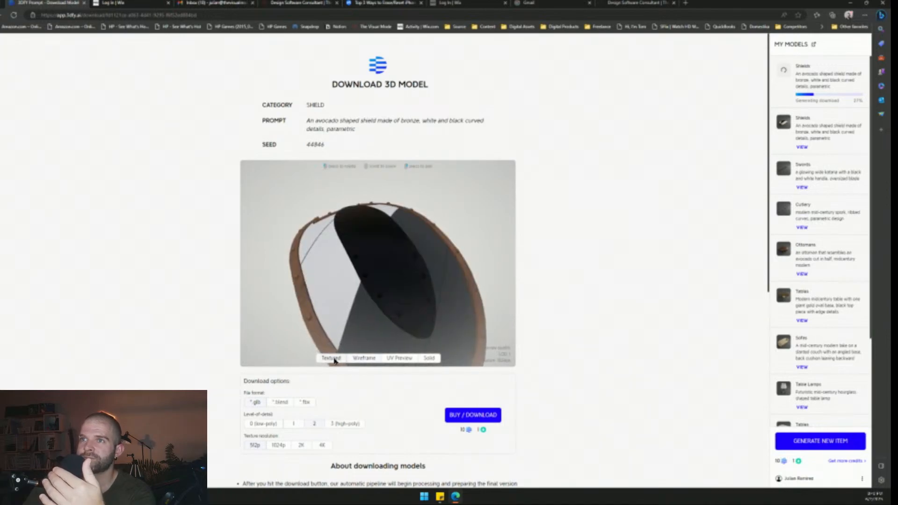
scroll(320, 296, "up", 2)
scroll(327, 297, "down", 5)
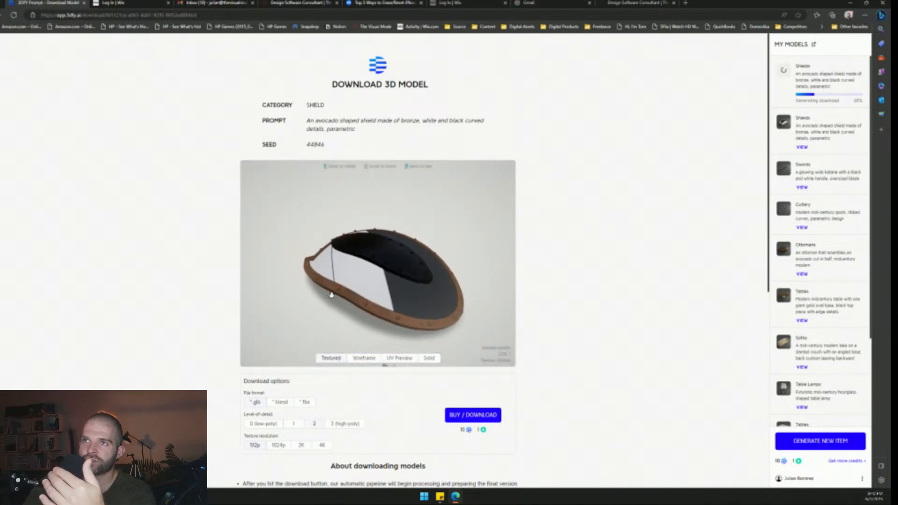
left_click_drag(356, 290, 373, 307)
scroll(367, 298, "down", 5)
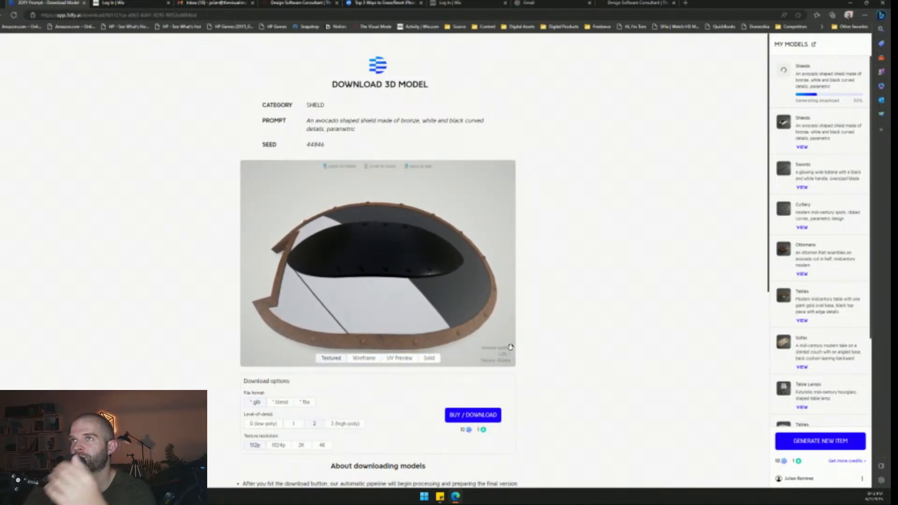
left_click_drag(487, 331, 459, 336)
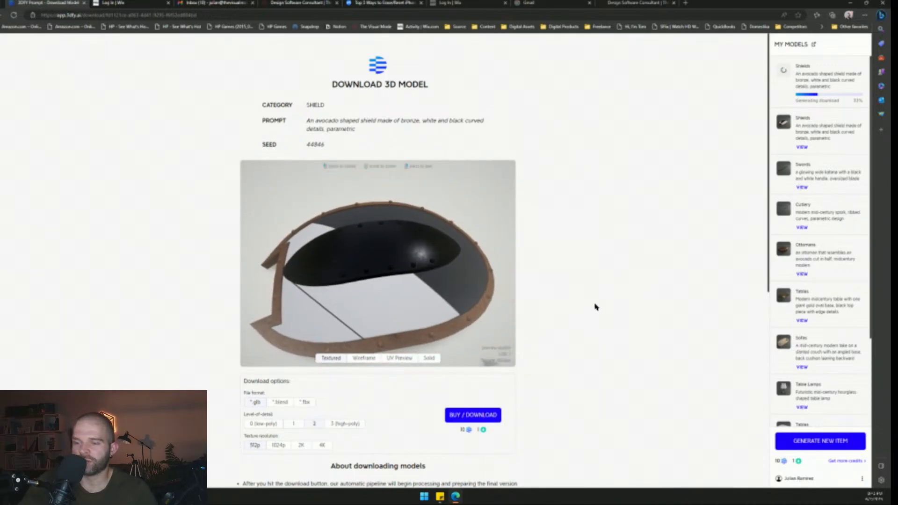
- Enlarge the web page and inspect the textured shield's border, rivets and panels, down to the download options
scroll(593, 307, "up", 5, "ctrl")
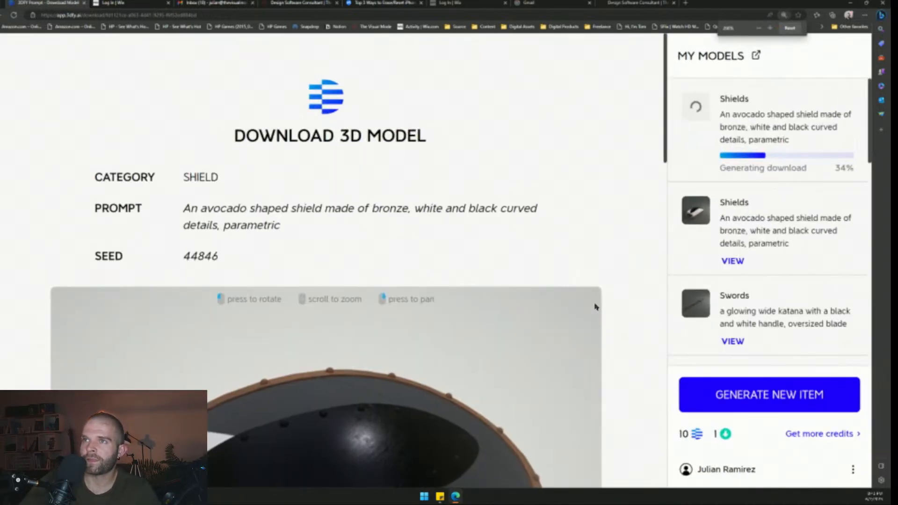
scroll(546, 290, "down", 5)
scroll(627, 296, "down", 2)
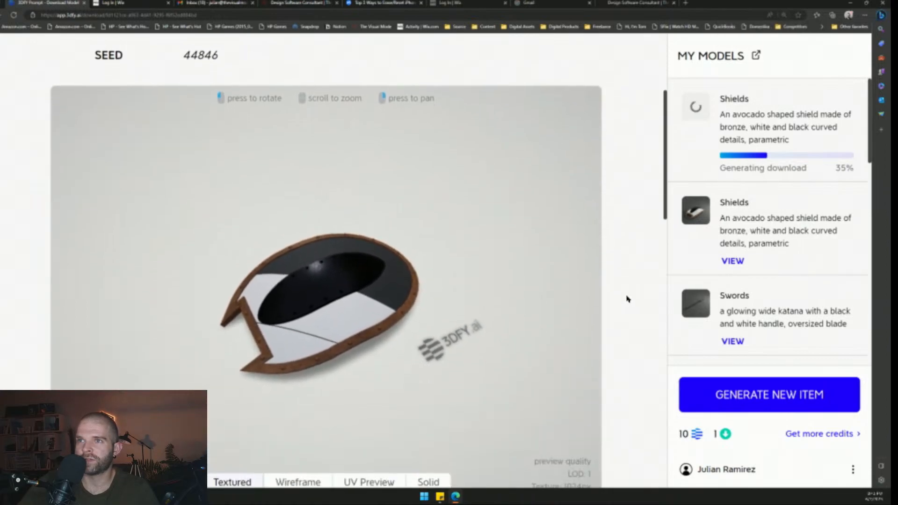
scroll(306, 307, "up", 5)
scroll(306, 309, "down", 3)
scroll(271, 296, "up", 4)
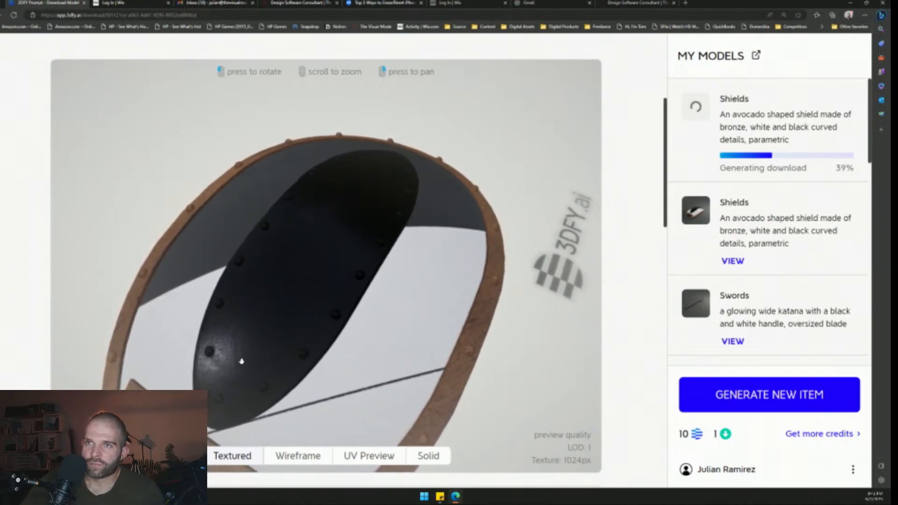
left_click_drag(284, 394, 331, 395)
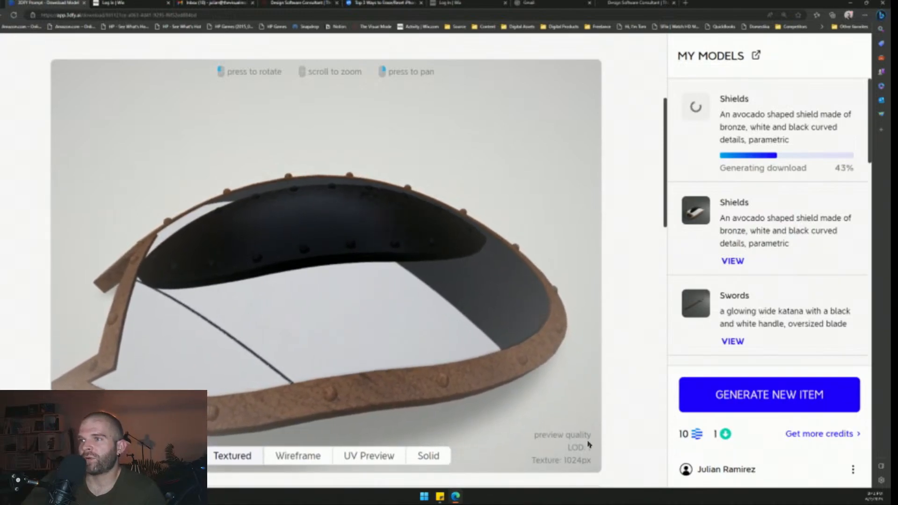
scroll(625, 417, "down", 4)
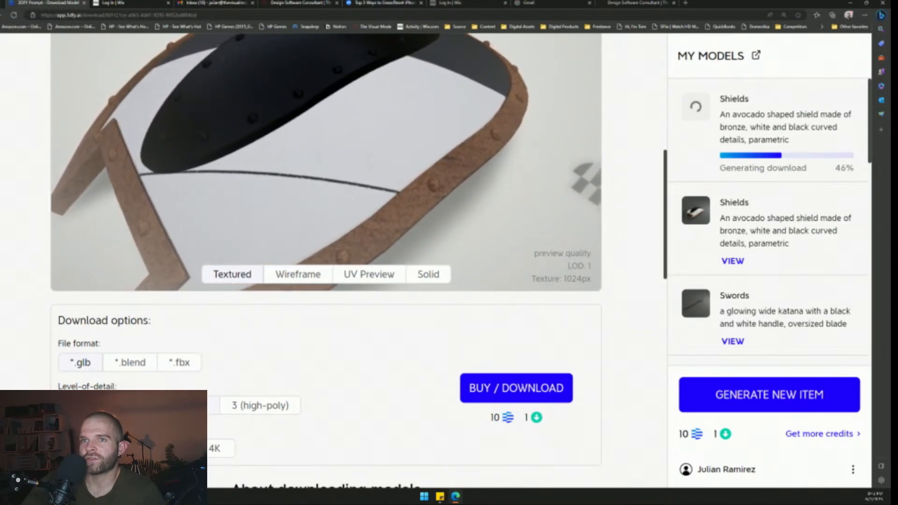
- Inspect the avocado shaped shield's mesh in Wireframe view from several angles
scroll(408, 412, "up", 2)
scroll(611, 413, "up", 1)
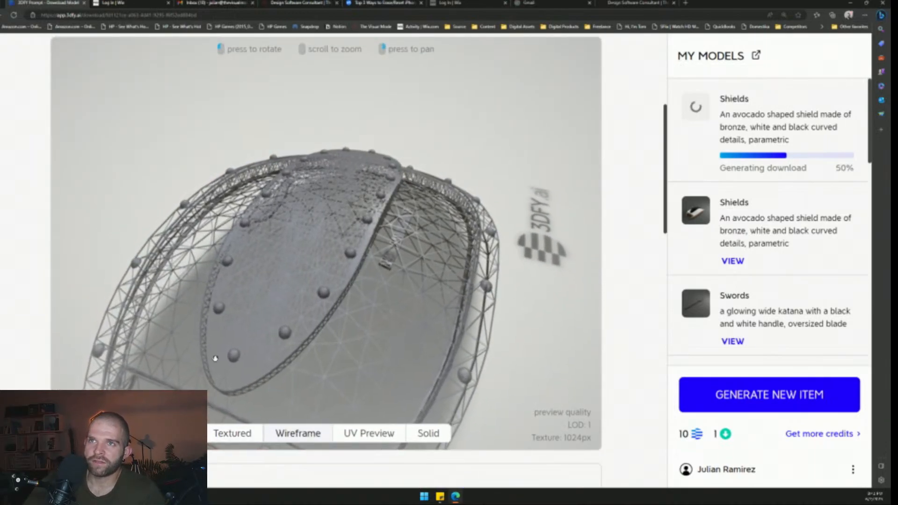
left_click_drag(312, 337, 283, 294)
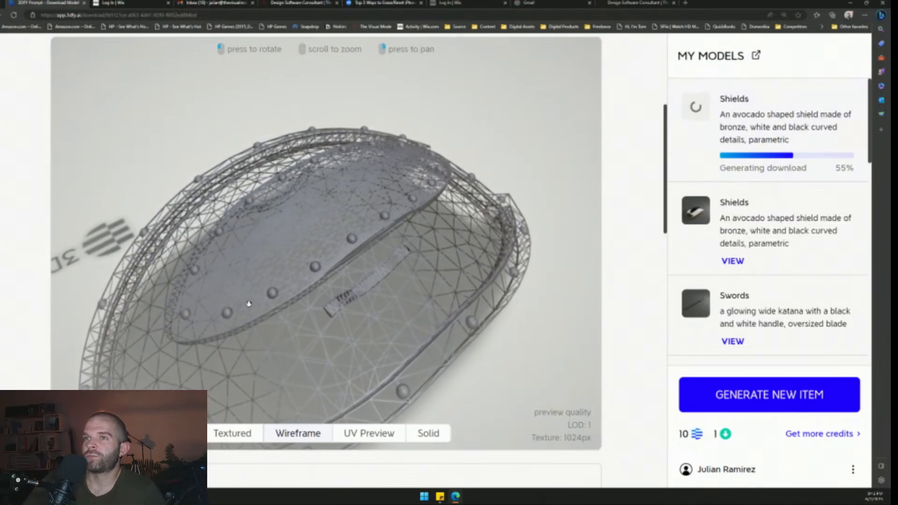
left_click_drag(300, 354, 309, 320)
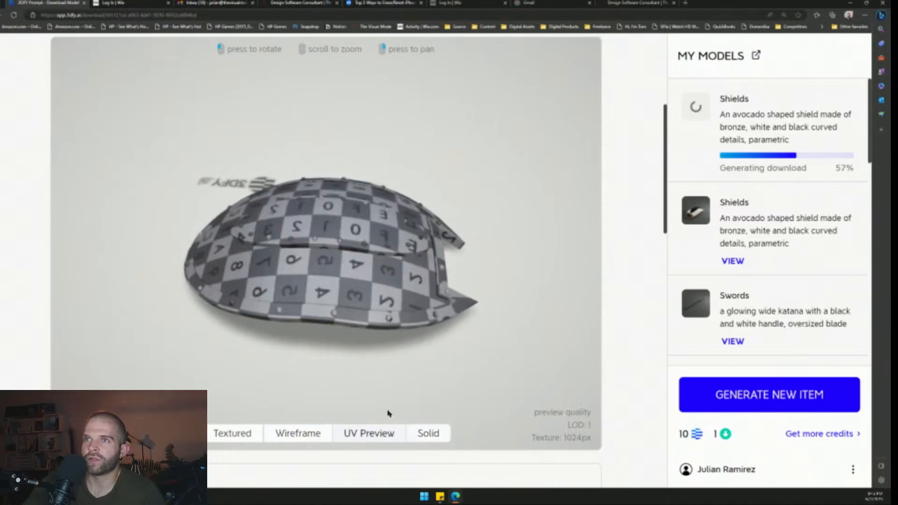
- Inspect the checker pattern on the shield's front and underside in UV Preview, both close up and as a whole
scroll(238, 285, "up", 5)
scroll(239, 285, "down", 4)
left_click_drag(243, 285, 327, 290)
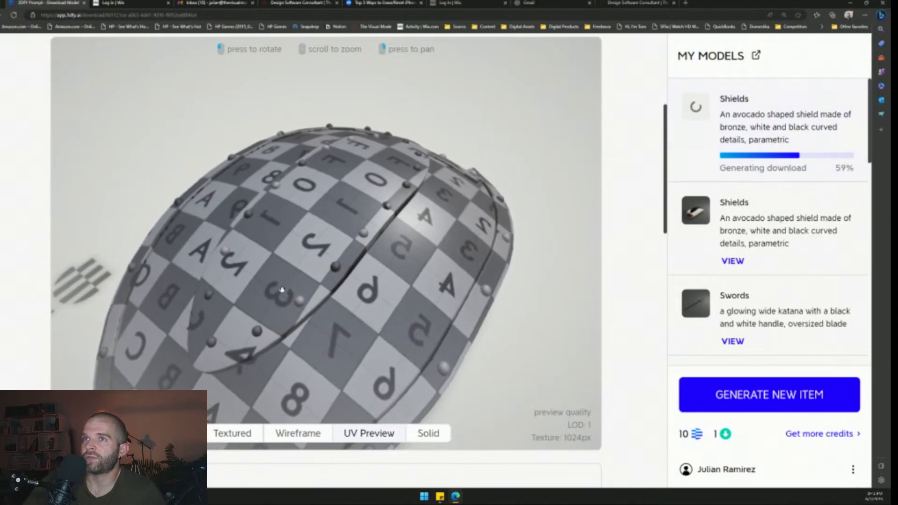
scroll(299, 308, "down", 3)
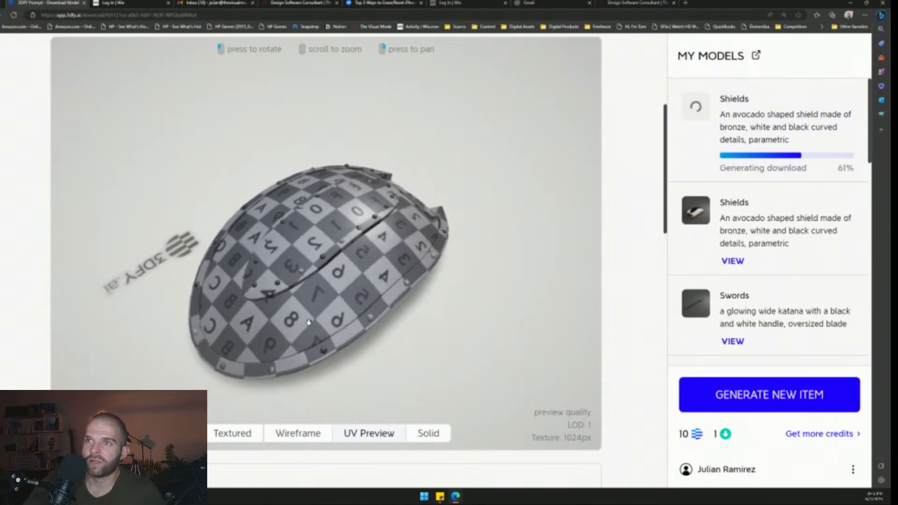
left_click_drag(334, 331, 301, 311)
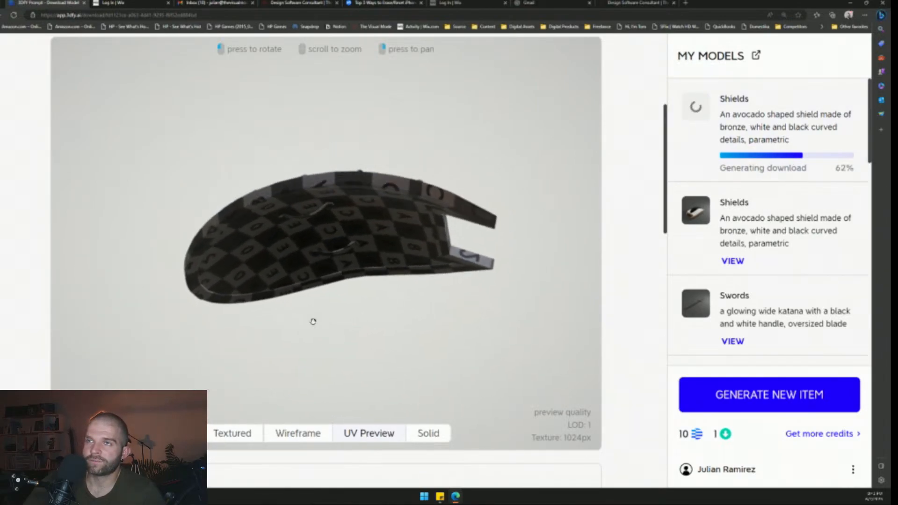
left_click_drag(295, 405, 292, 456)
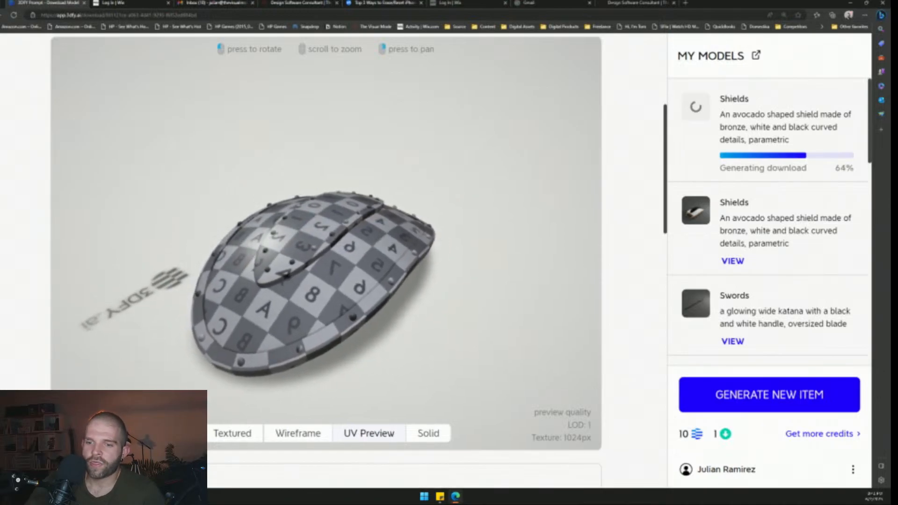
- Open a File Explorer window and move it to the other display, clear of the browser
key("super+e")
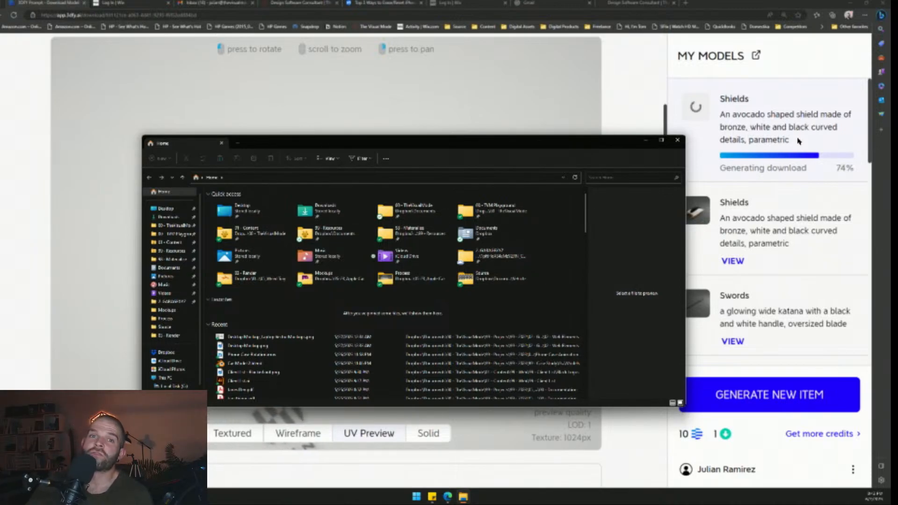
left_click_drag(611, 144, 0, 257)
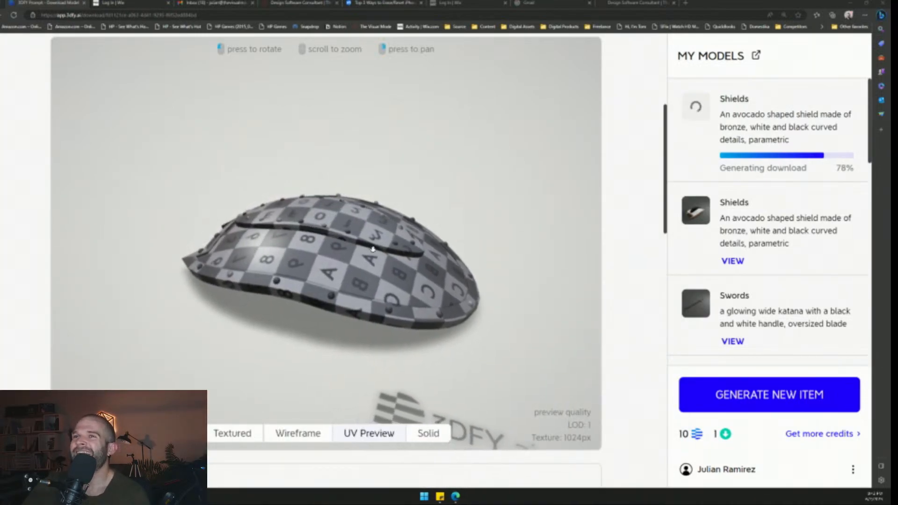
- Turn the shield in UV Preview and look through My Models down to the table lamps and back to the shield's download progress
left_click_drag(358, 255, 319, 296)
scroll(715, 288, "down", 3)
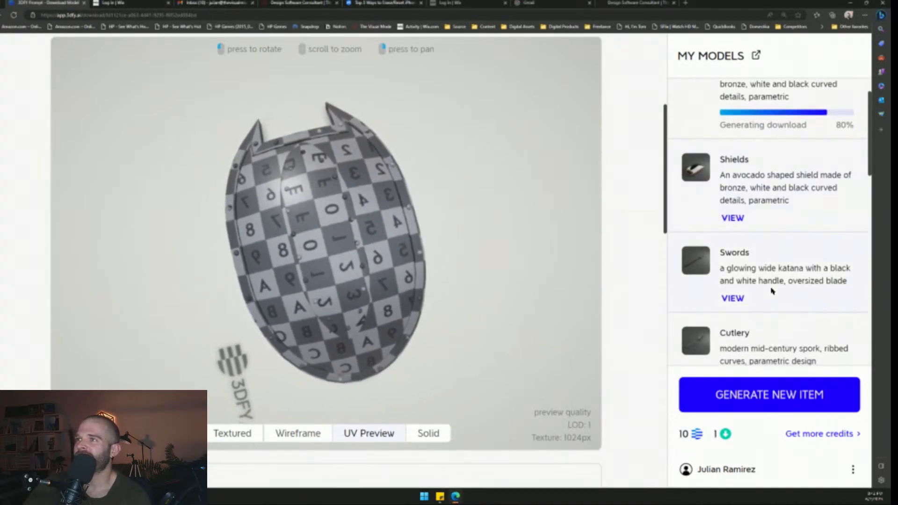
scroll(770, 289, "down", 2)
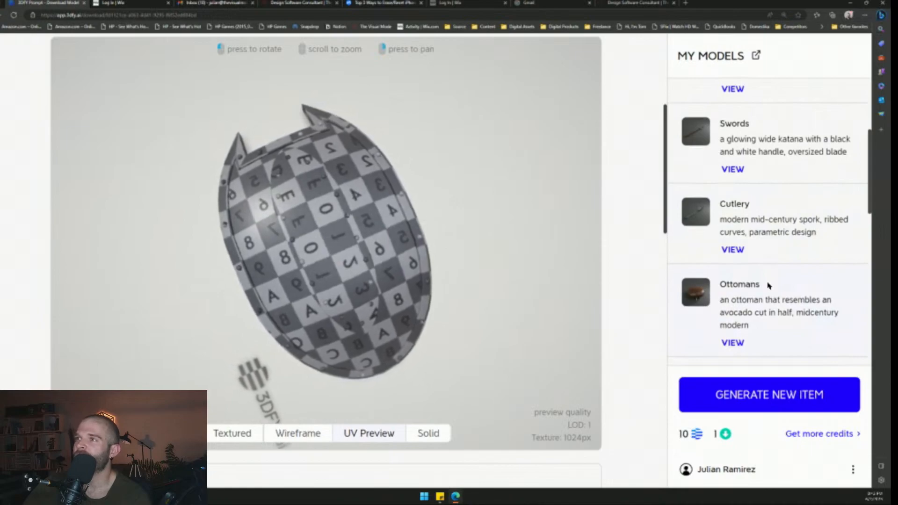
scroll(751, 276, "down", 3)
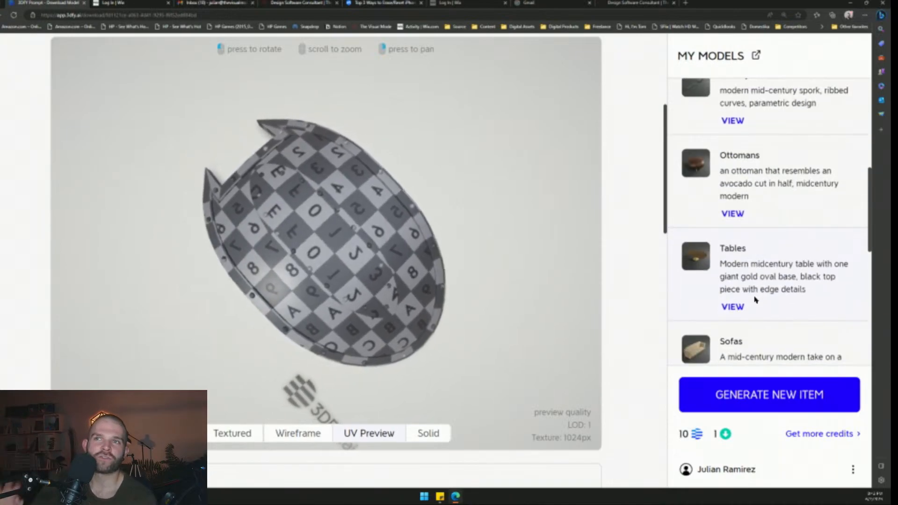
scroll(756, 300, "down", 2)
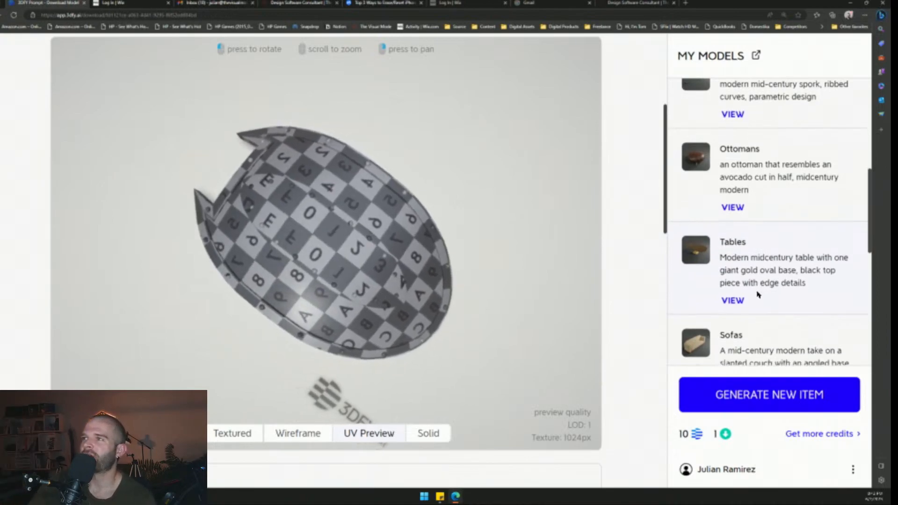
scroll(758, 294, "down", 1)
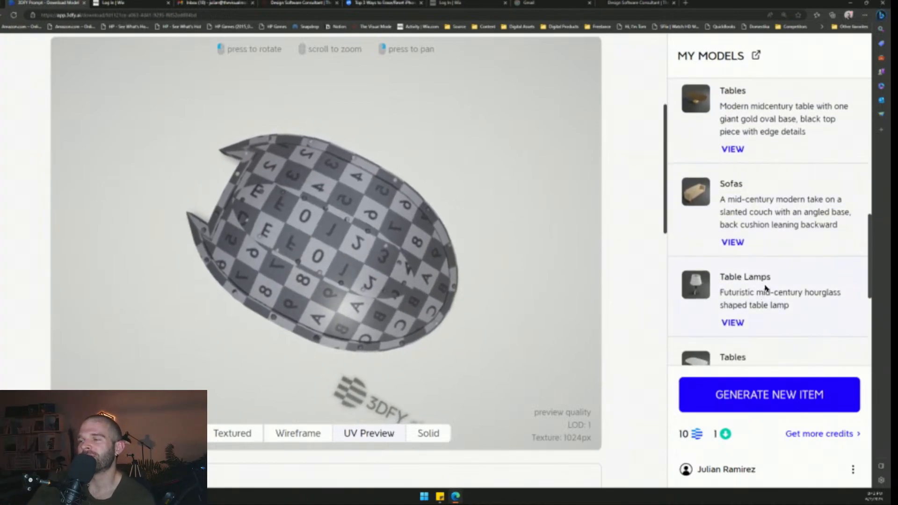
scroll(764, 288, "down", 2)
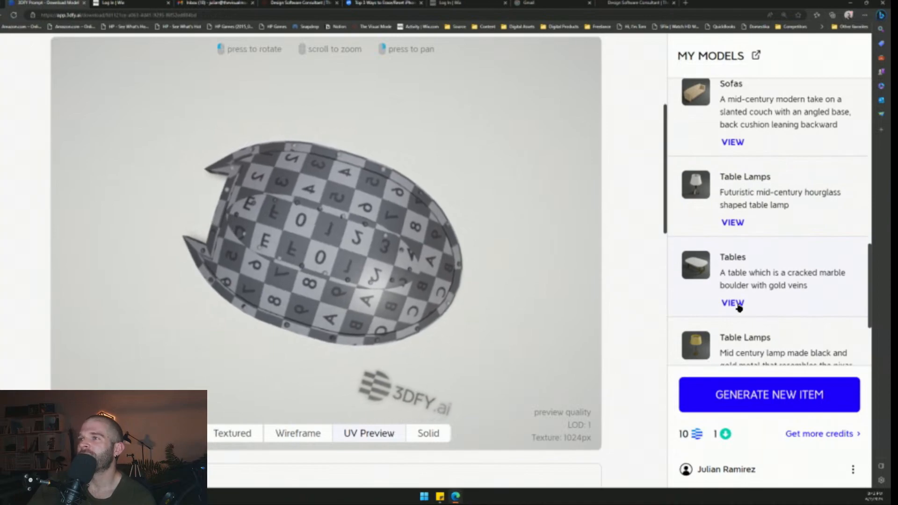
scroll(743, 303, "down", 2)
scroll(771, 274, "down", 1)
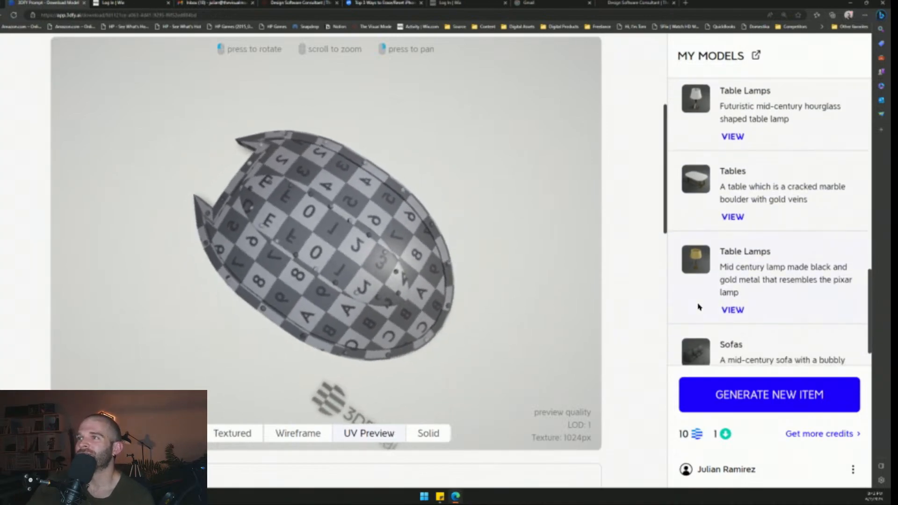
scroll(723, 255, "up", 9)
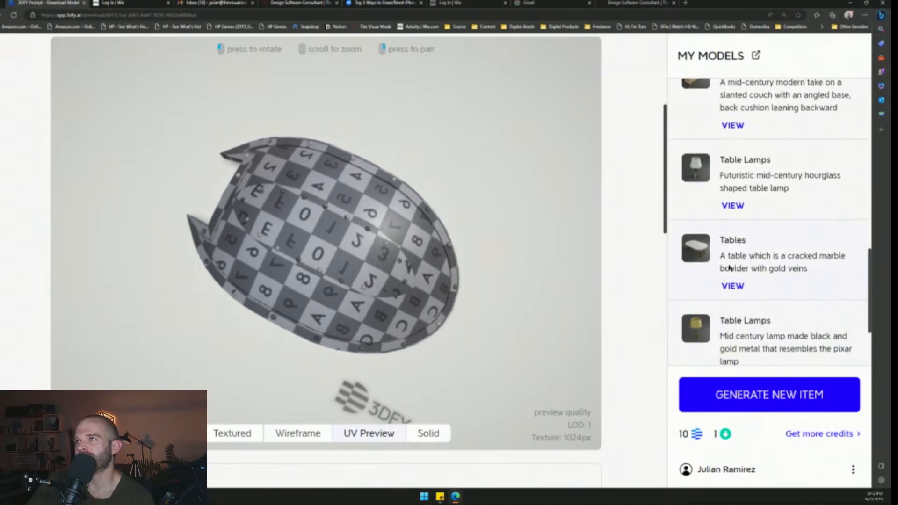
scroll(730, 270, "up", 6)
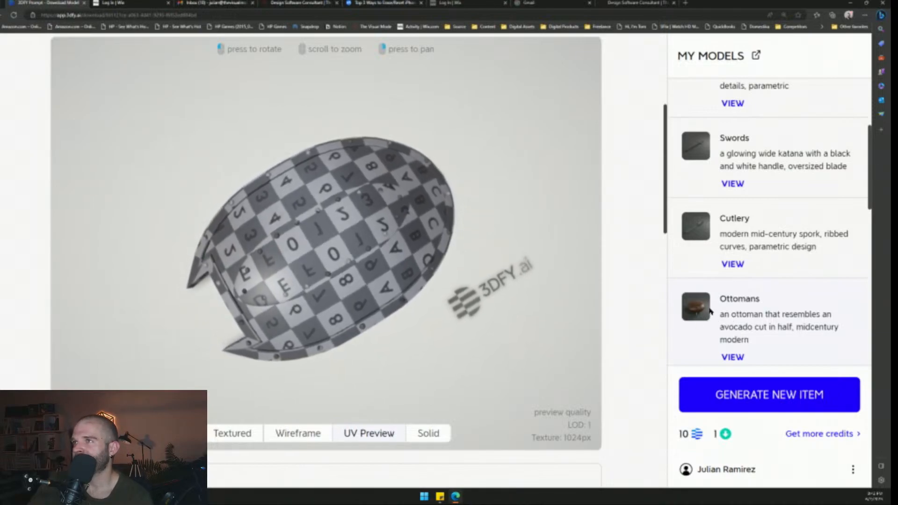
scroll(710, 311, "up", 3)
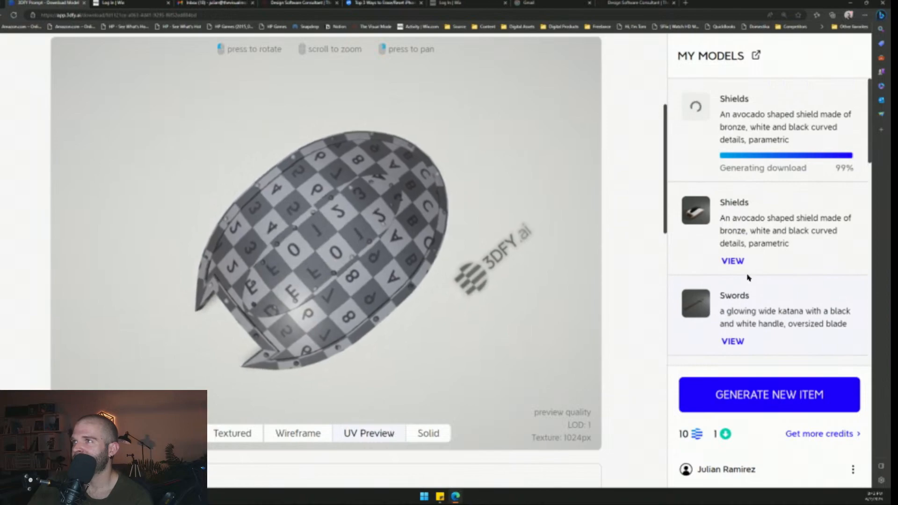
- Review the sofa, lamp and table entries in My Models again, rechecking the generating shield download at the start of the list
scroll(745, 280, "down", 8)
scroll(743, 276, "down", 5)
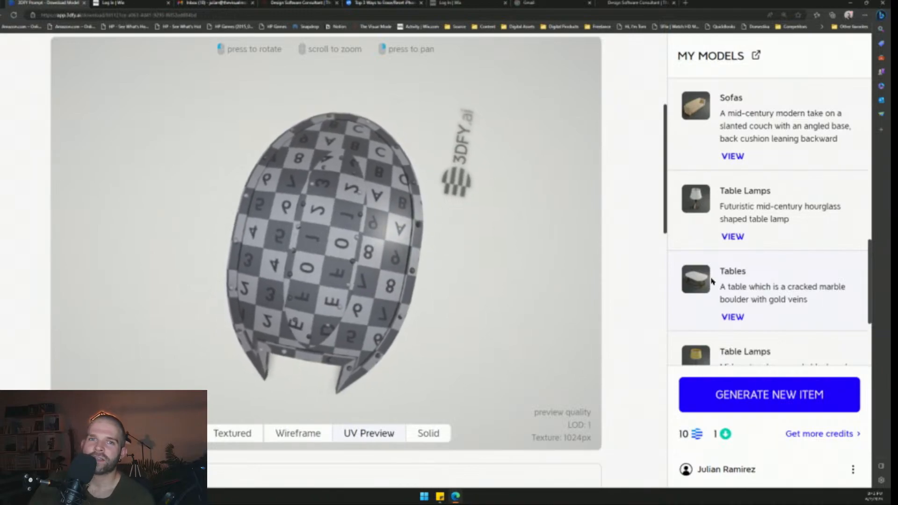
scroll(711, 281, "down", 1)
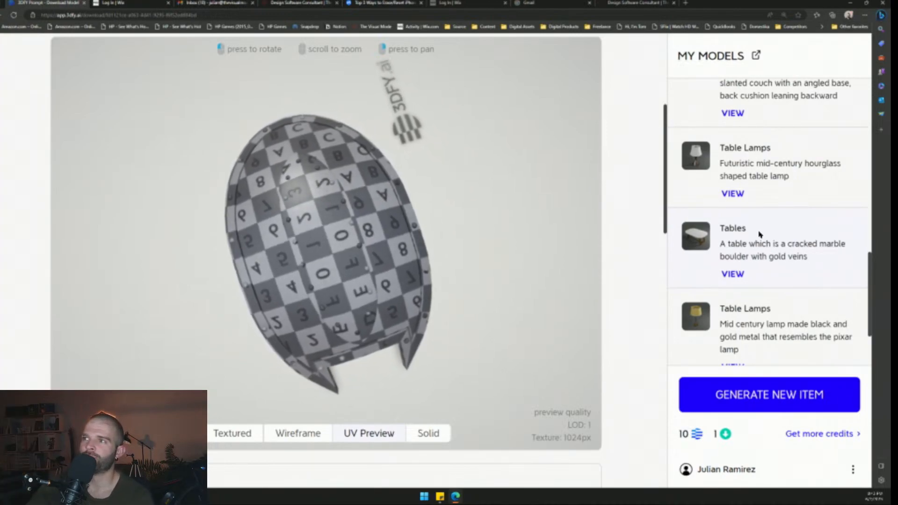
scroll(758, 234, "up", 9)
scroll(759, 237, "up", 3)
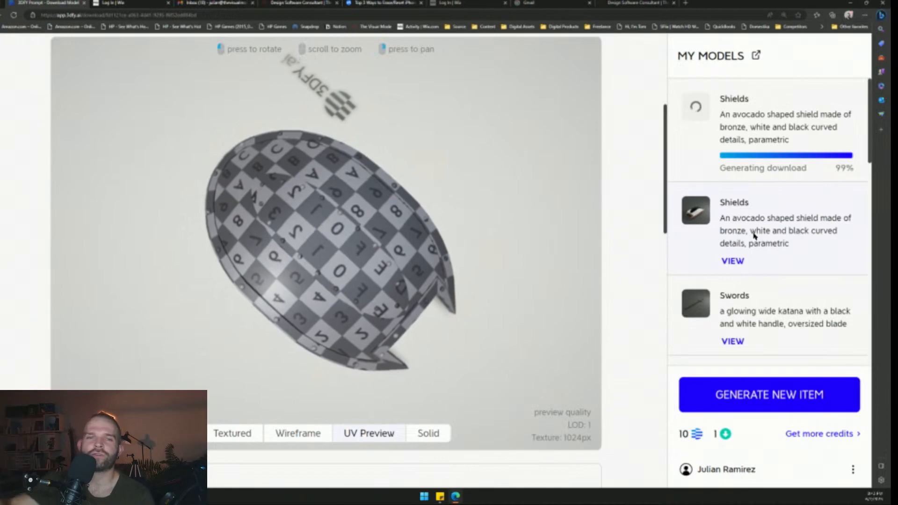
scroll(755, 252, "down", 4)
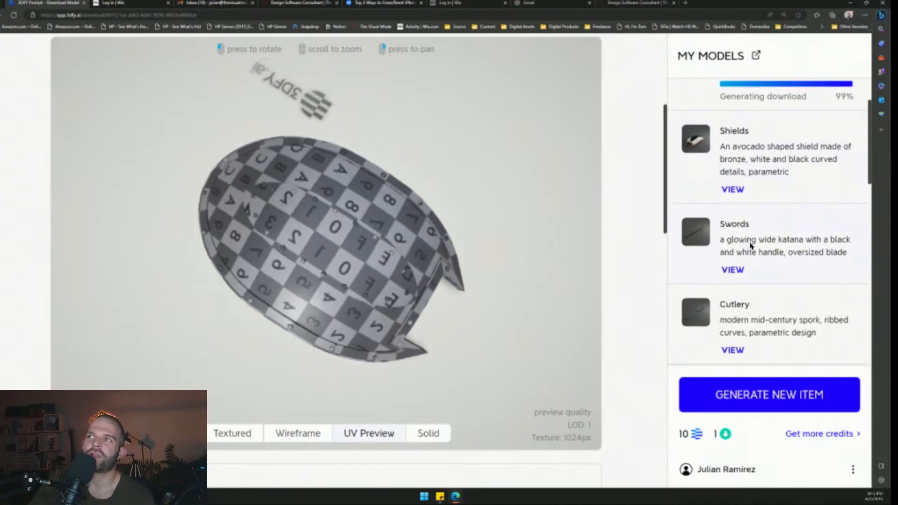
scroll(801, 292, "down", 1)
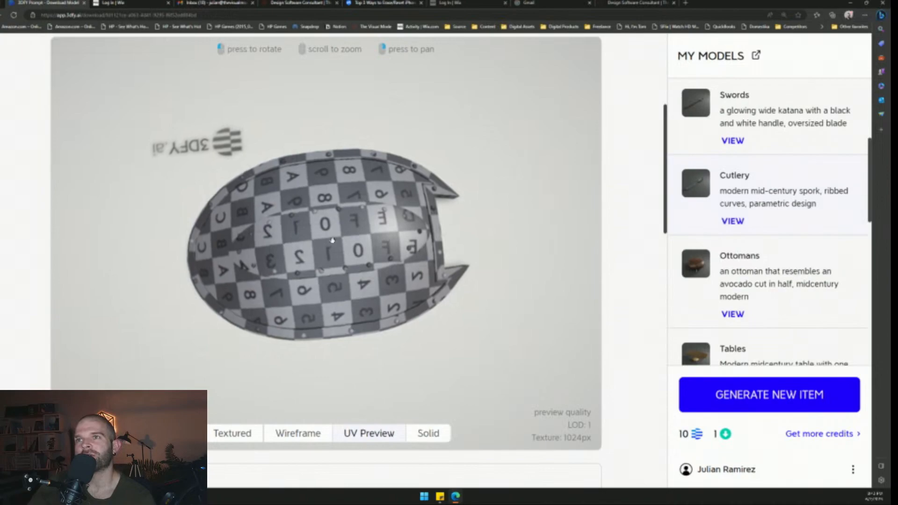
scroll(802, 200, "up", 5)
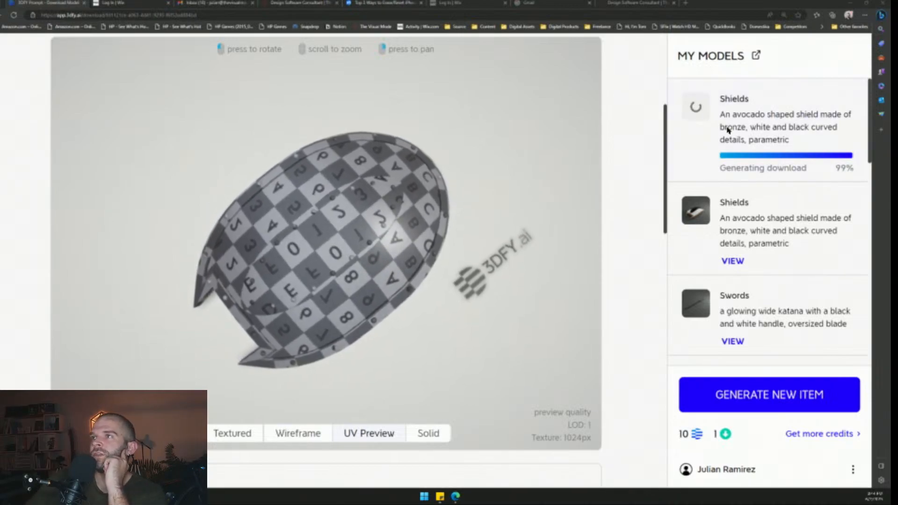
- Reload the shield's download page and reduce the page zoom so the download options and more of the model list fit
left_click(14, 16)
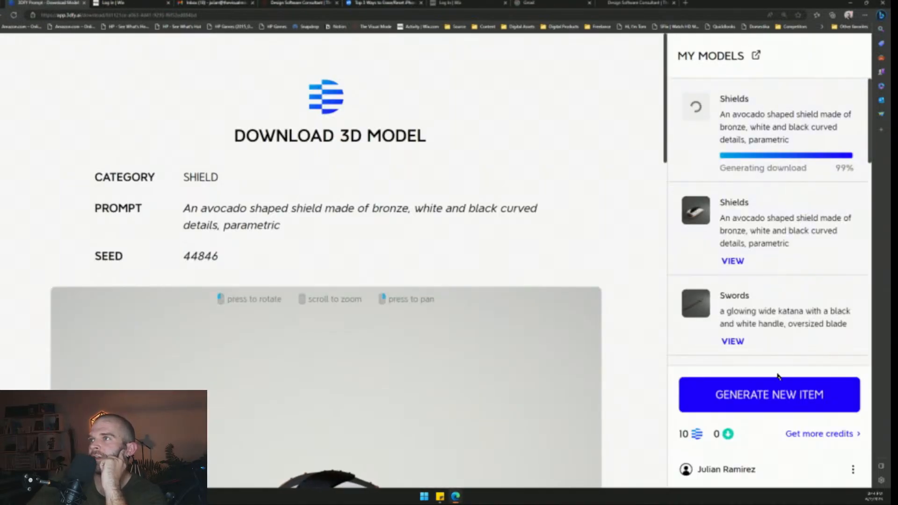
scroll(517, 280, "down", 2)
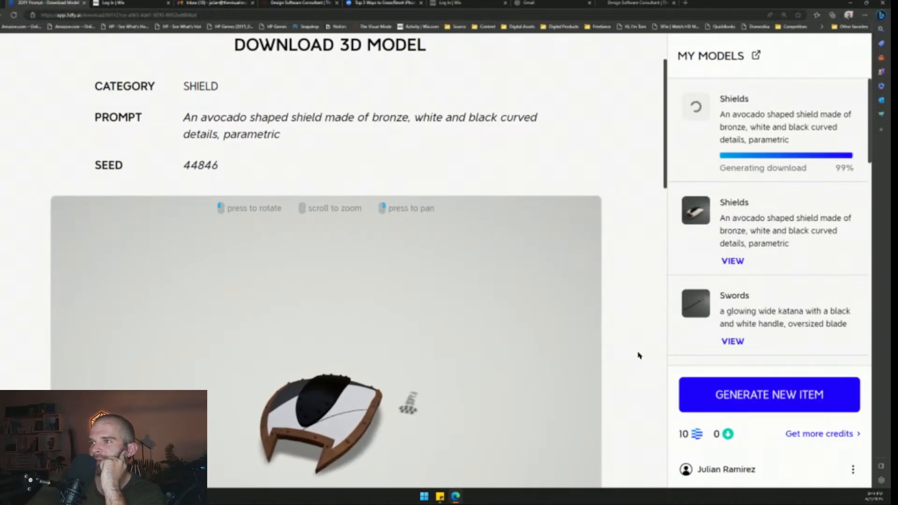
scroll(637, 357, "down", 5)
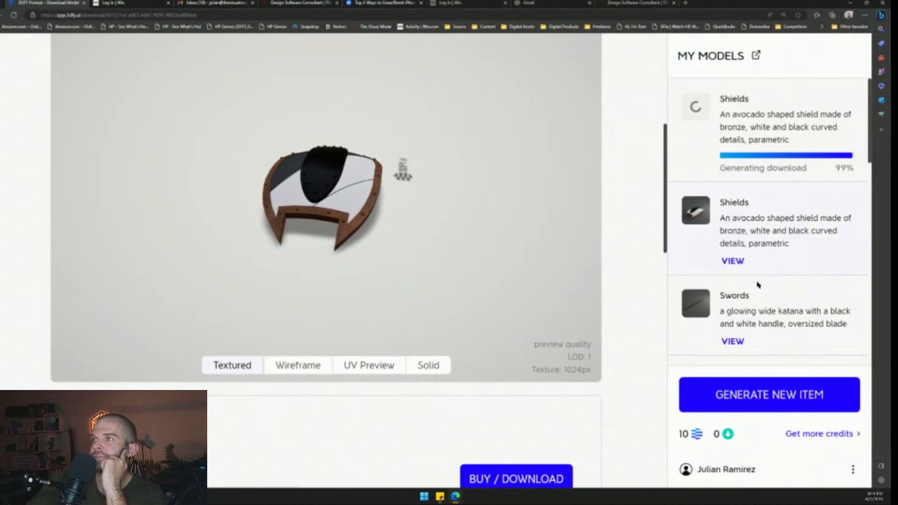
scroll(576, 290, "down", 3)
scroll(633, 284, "up", 3, "ctrl")
scroll(601, 284, "down", 8, "ctrl")
scroll(627, 295, "down", 1, "ctrl")
scroll(625, 295, "up", 3, "ctrl")
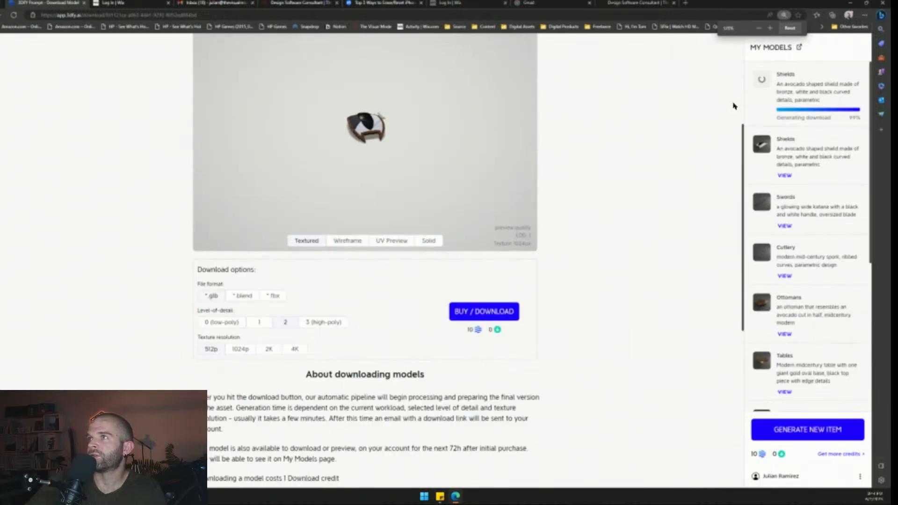
- Open the My 3D models page, shrink the page slightly and check the first shield's specifications and download status
left_click(776, 47)
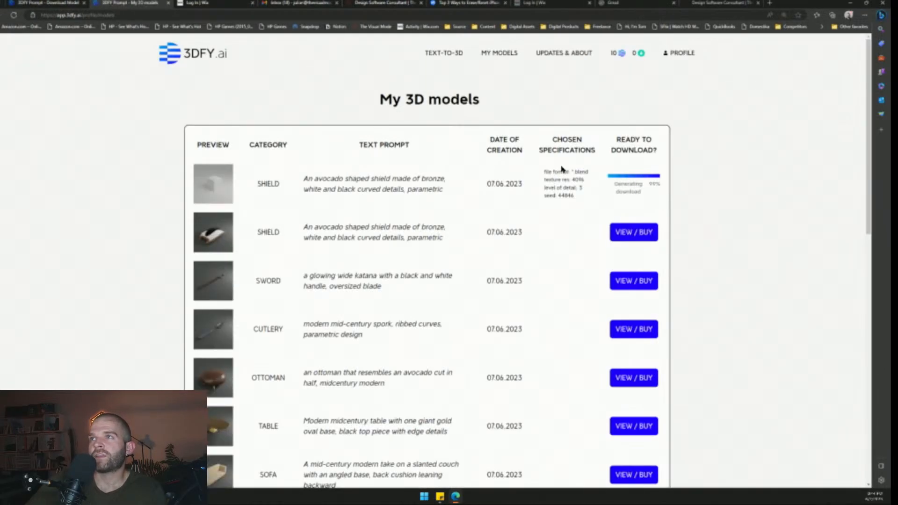
scroll(421, 194, "down", 3)
scroll(435, 240, "down", 1, "ctrl")
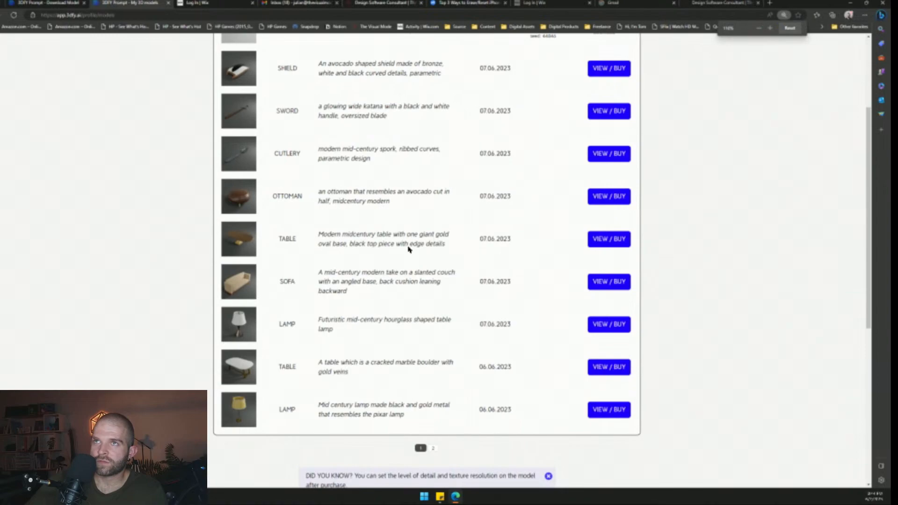
scroll(410, 247, "up", 1)
scroll(326, 383, "up", 1)
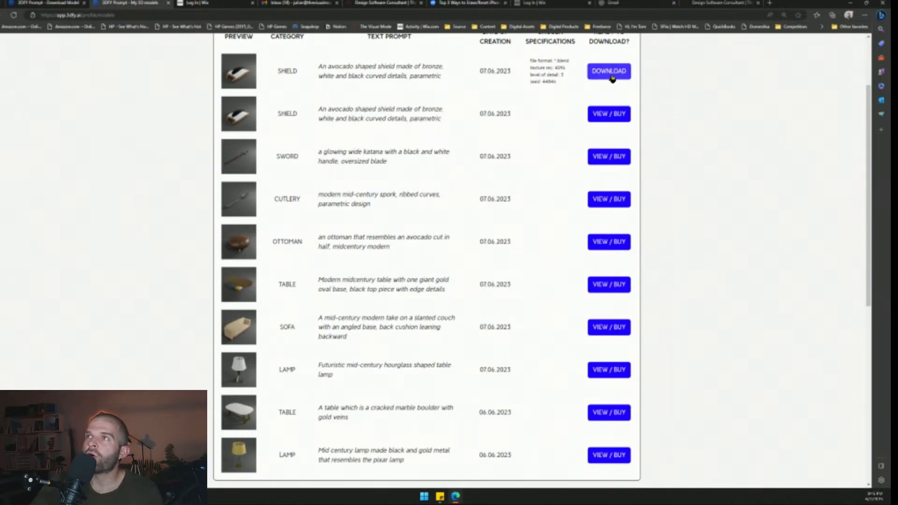
- Download the avocado shaped shield generated as .blend with 4096 textures and level of detail 3
scroll(641, 89, "up", 1)
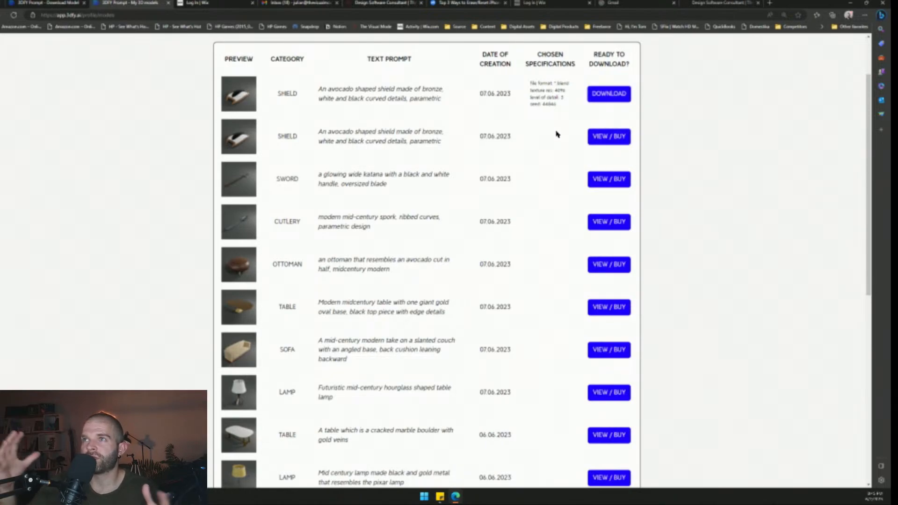
left_click(616, 100)
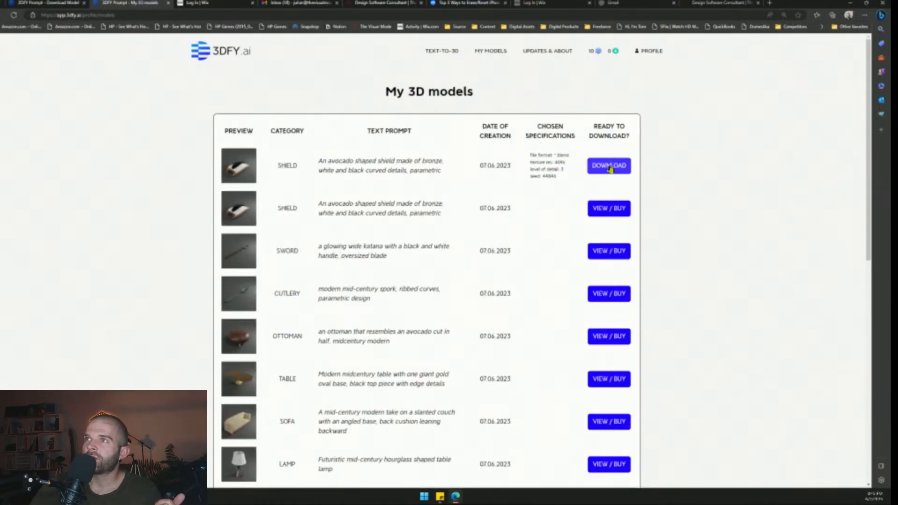
left_click(607, 166)
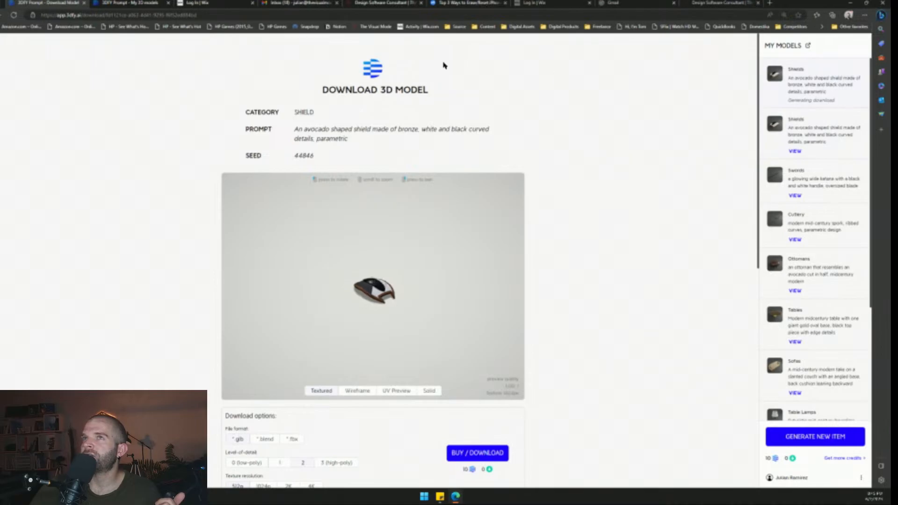
- Reload the shield's download page and check the first shield's download status on the My 3D models page
left_click(114, 2)
left_click(69, 2)
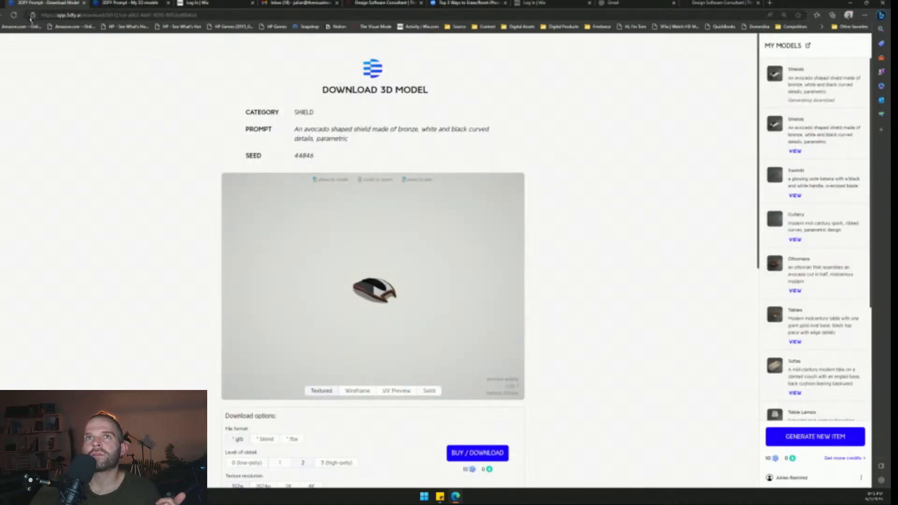
left_click(14, 15)
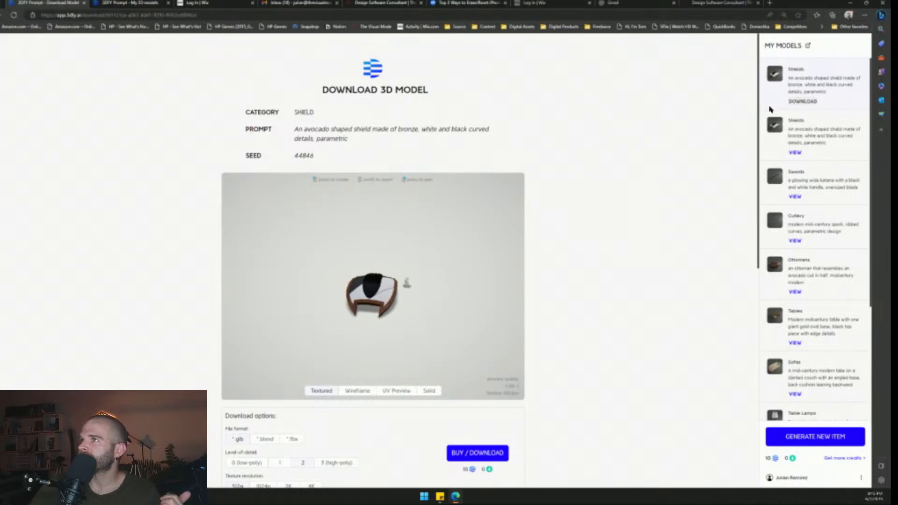
left_click(131, 3)
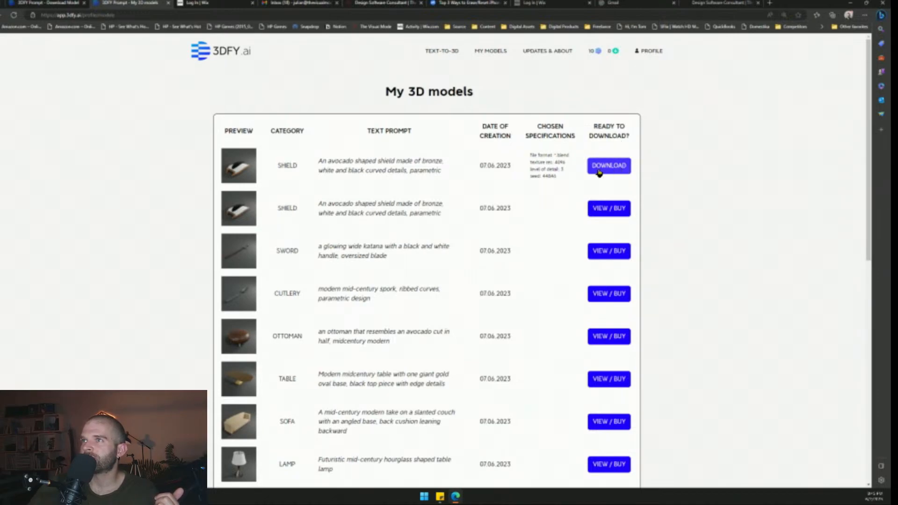
- Try to buy the second avocado shaped shield with the default download options, and return to the My 3D models list
left_click(603, 207)
scroll(510, 357, "down", 2)
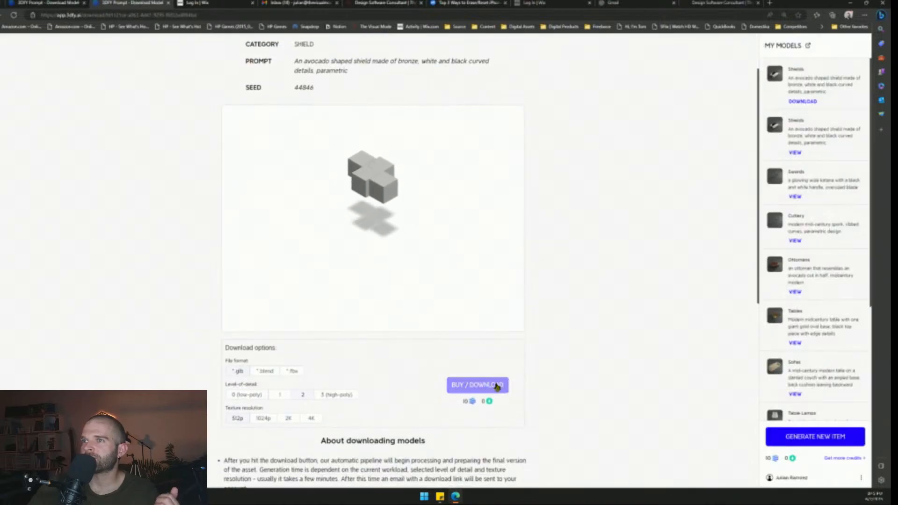
left_click(477, 384)
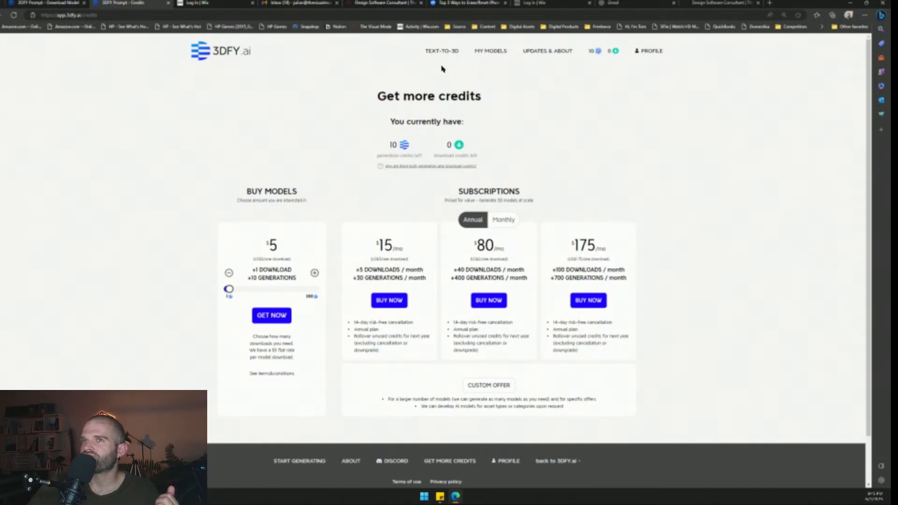
left_click(487, 52)
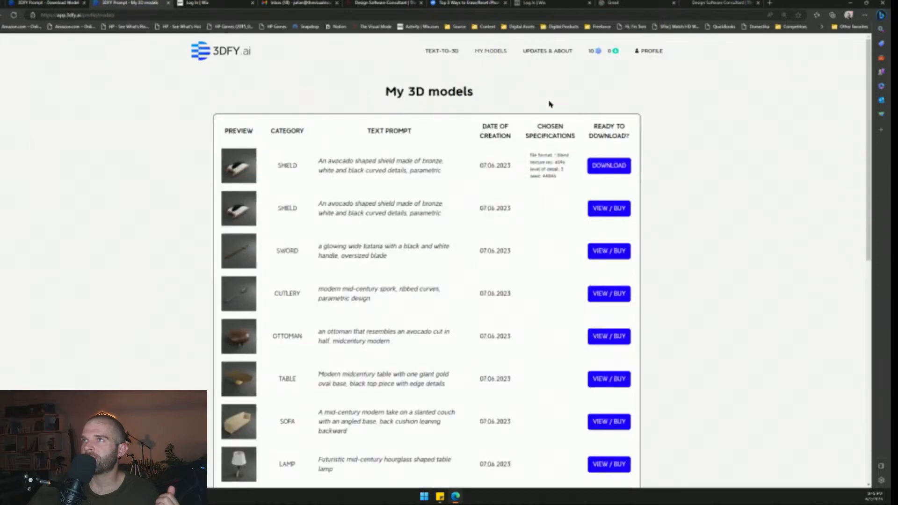
- Start the first shield's download, check the account credits and subscriptions on the profile page, and return to the model list
left_click(616, 172)
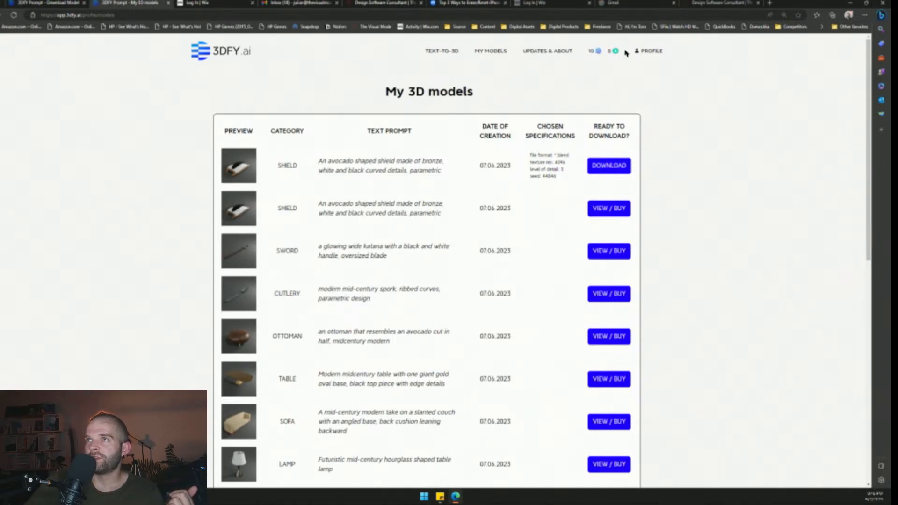
left_click(652, 51)
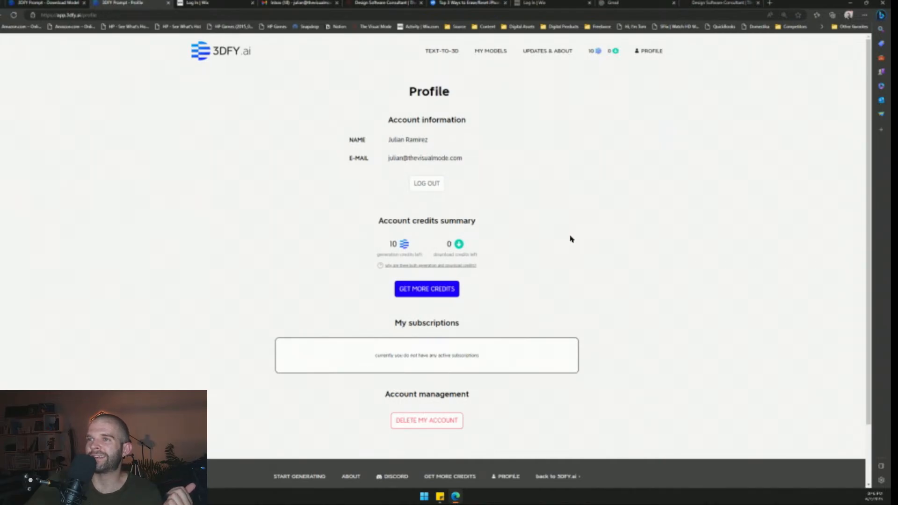
left_click(487, 52)
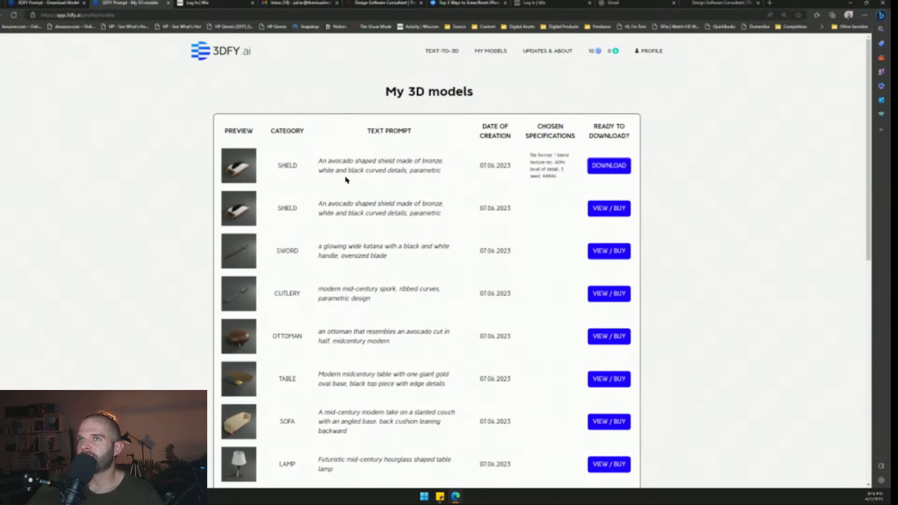
- Reload the My 3D models page and look through it down to the account credits summary and feedback sections
double_click(421, 160)
left_click(502, 173)
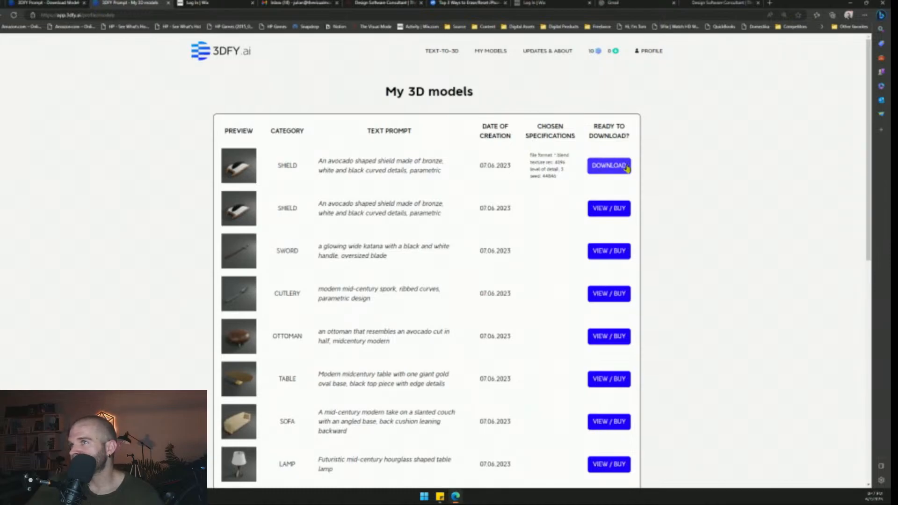
left_click(14, 15)
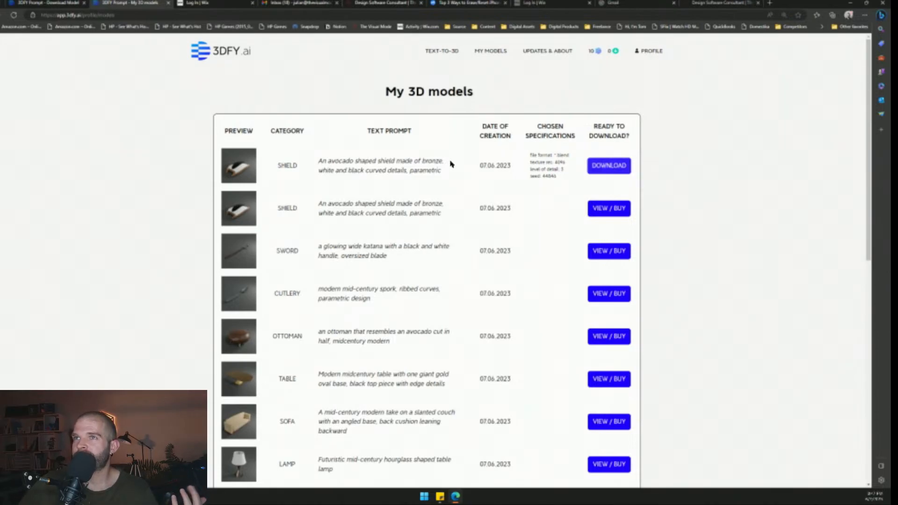
scroll(507, 127, "down", 10)
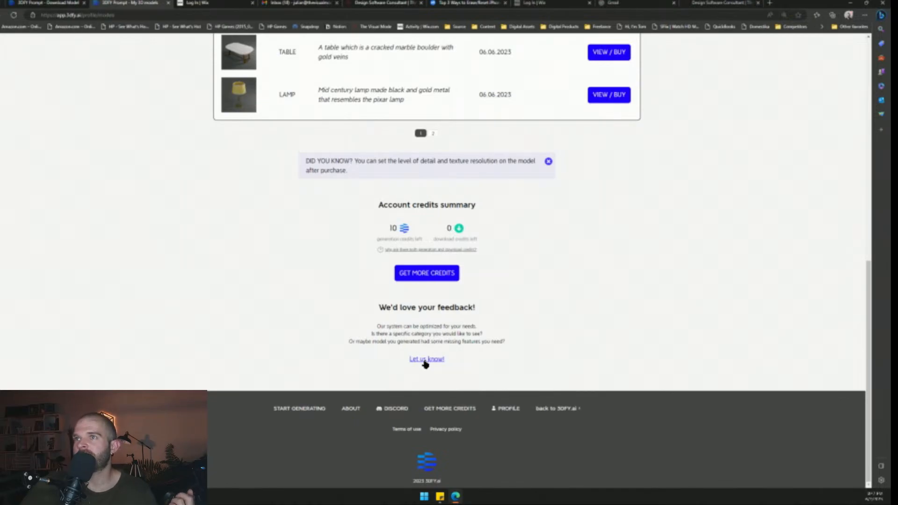
scroll(467, 356, "up", 10)
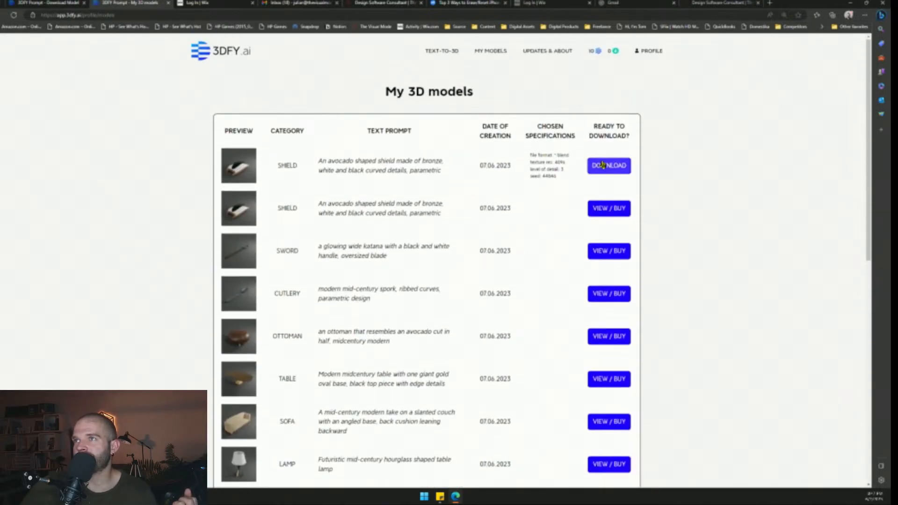
scroll(425, 277, "down", 10)
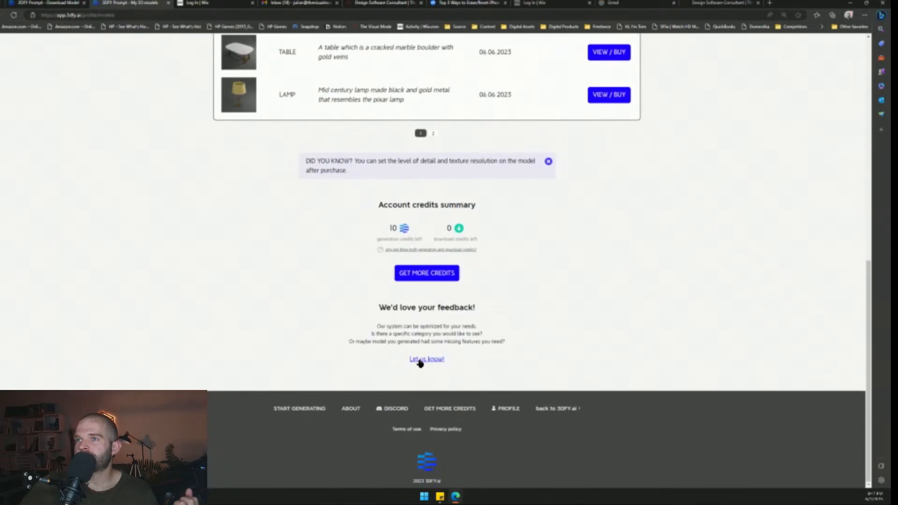
scroll(524, 355, "up", 6)
scroll(522, 357, "down", 5)
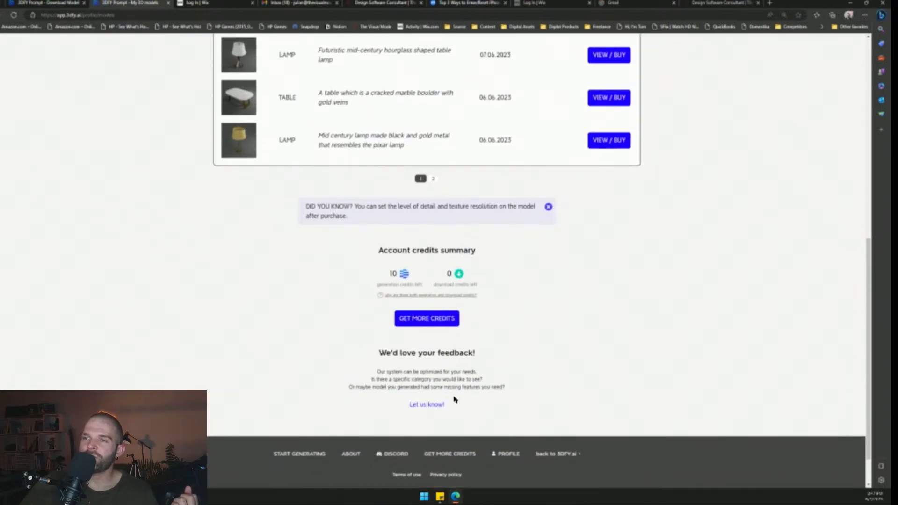
- Accept the 3DFY Prompt Discord invite and continue to the server in the browser
left_click(392, 456)
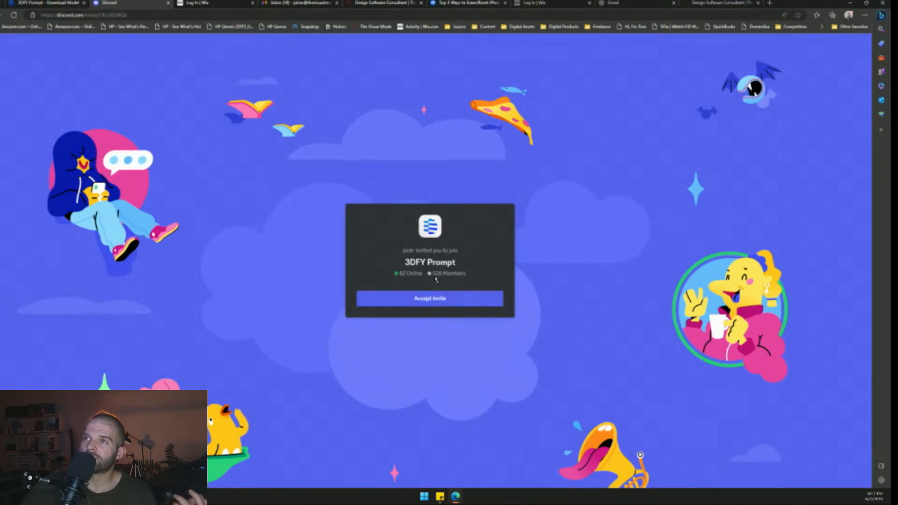
left_click(460, 299)
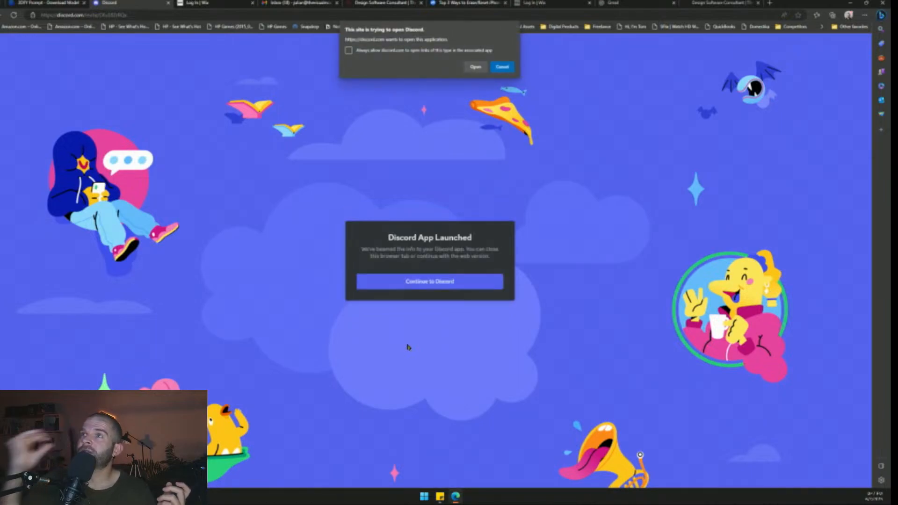
left_click(476, 68)
left_click(462, 282)
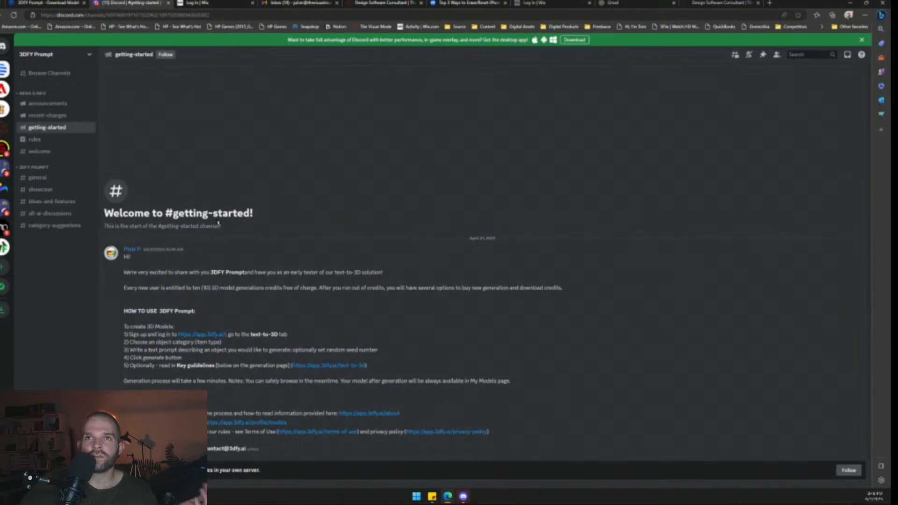
- Return to the shield's download page and review its preview, downloading notes and SHIELD category information
left_click(47, 3)
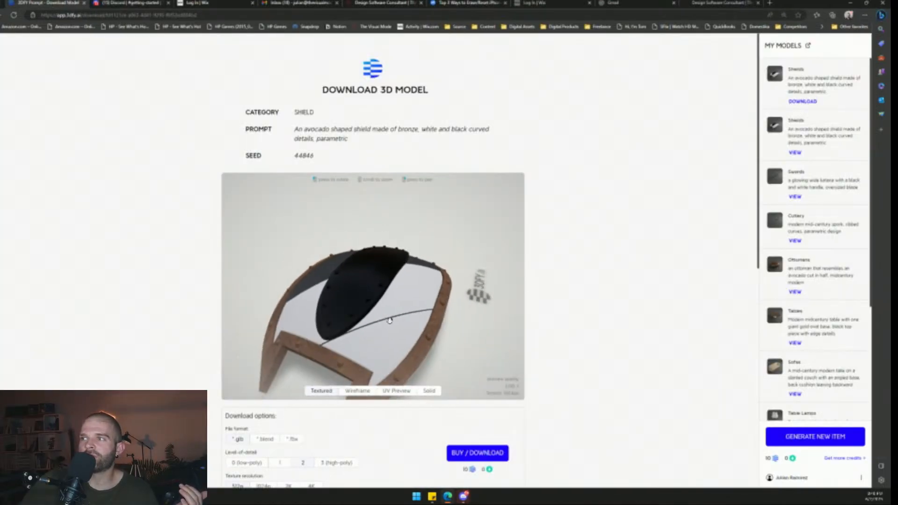
scroll(538, 327, "down", 2)
scroll(570, 346, "down", 6)
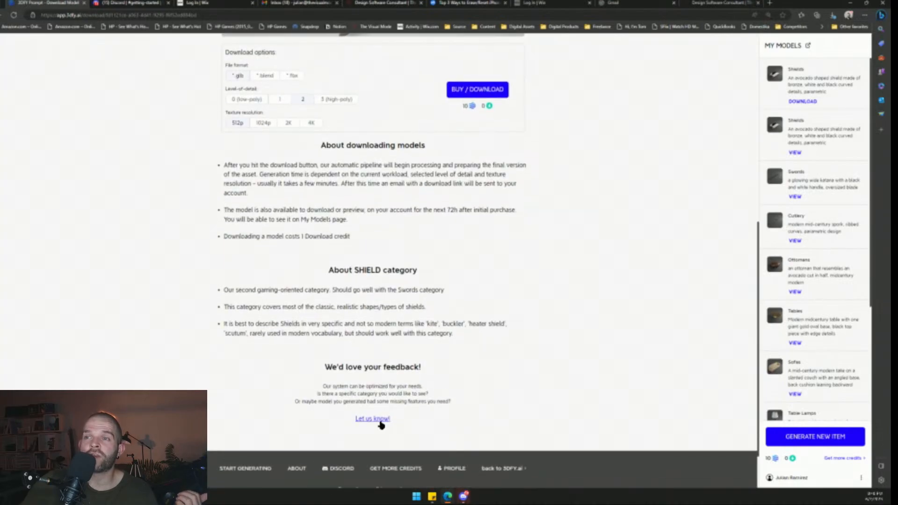
scroll(567, 375, "up", 5)
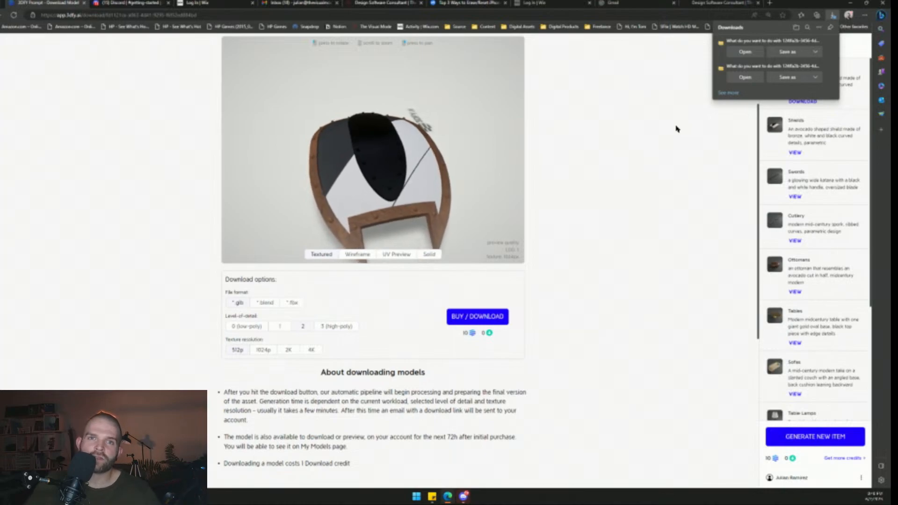
- Save the shield's downloaded zip archive into the 23-06-07_3DFY folder
left_click(790, 52)
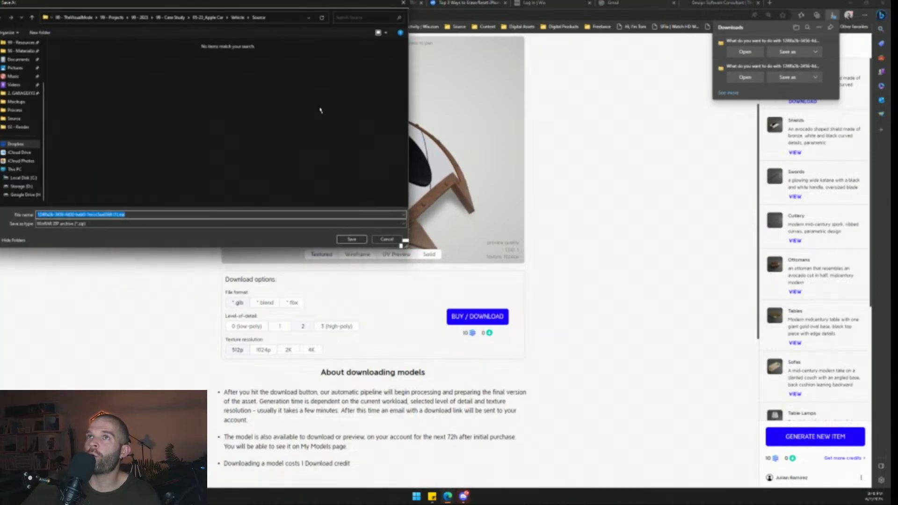
left_click(405, 241)
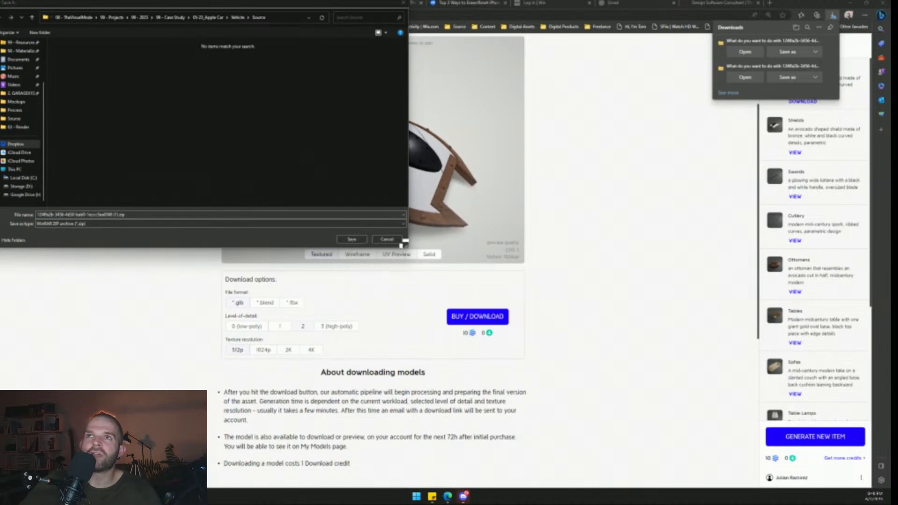
left_click(279, 20)
key("ctrl+v")
key("Return")
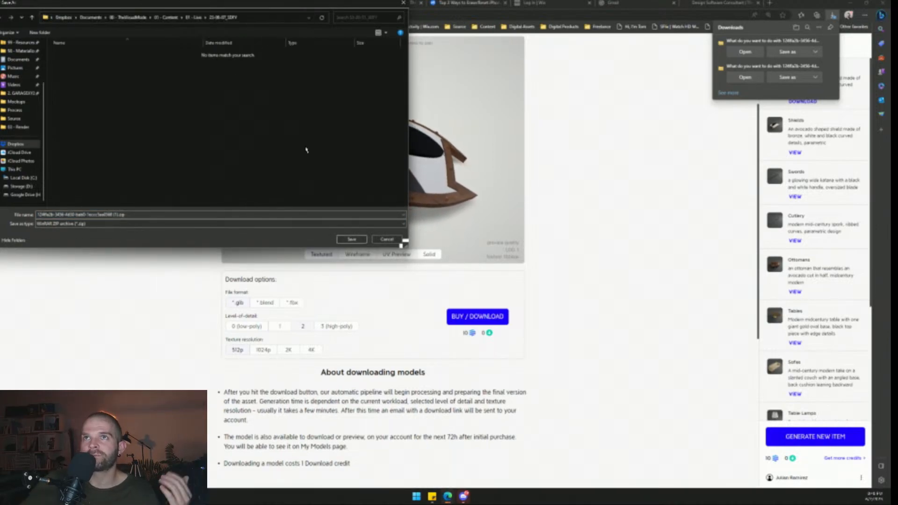
left_click(354, 239)
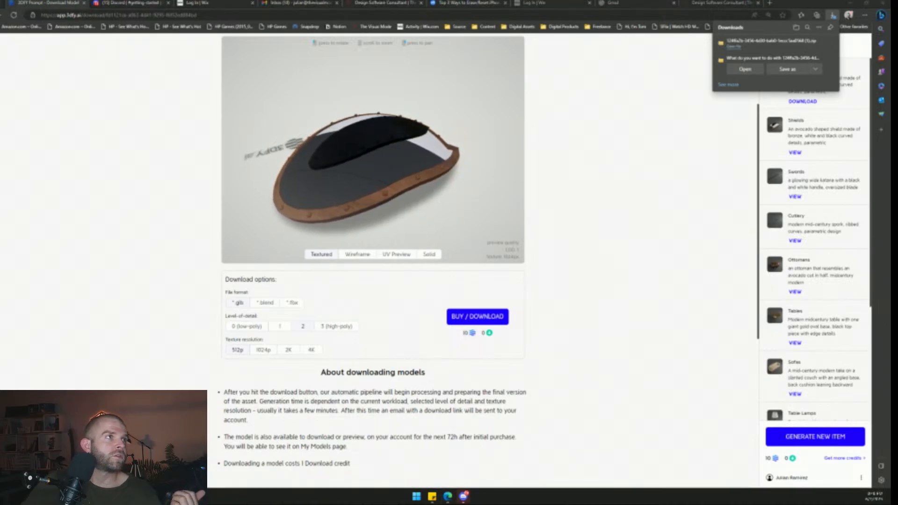
- Extract the zip archive in the 23-06-07_3DFY folder and open the extracted folder containing the Blender file and textures
left_click_drag(271, 500, 567, 124)
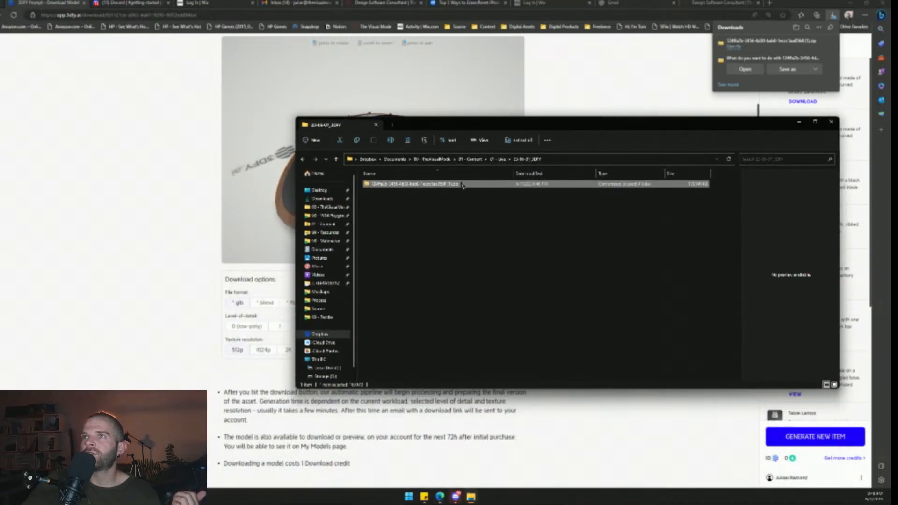
right_click(464, 184)
left_click(500, 251)
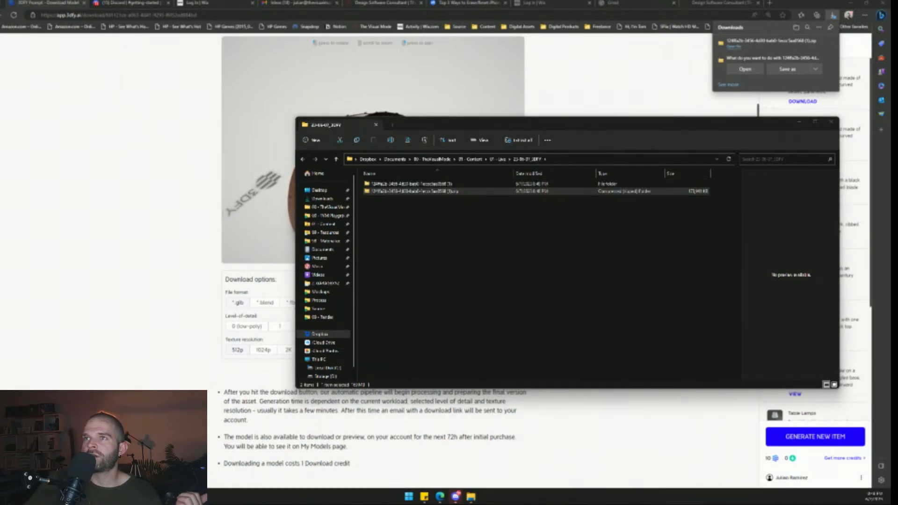
double_click(415, 184)
double_click(416, 186)
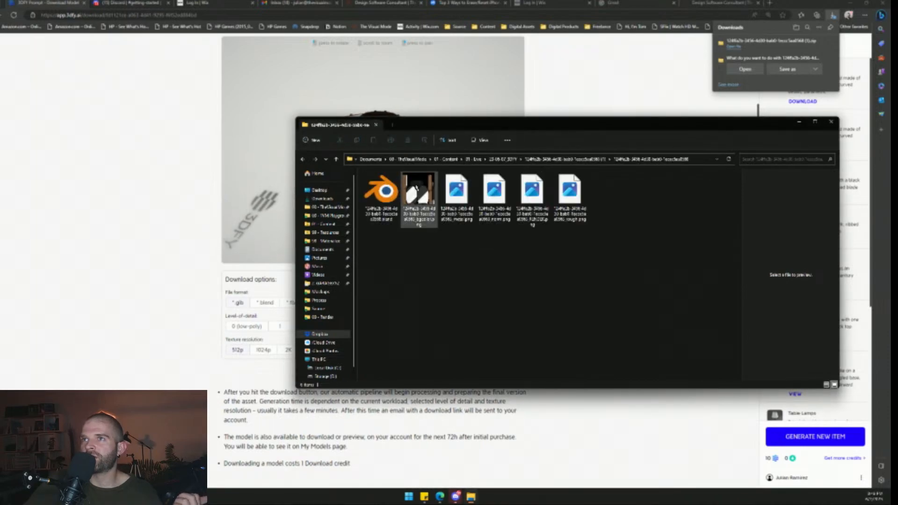
- Open the shield's base color texture full size and compare it with the metal map
left_click(386, 209)
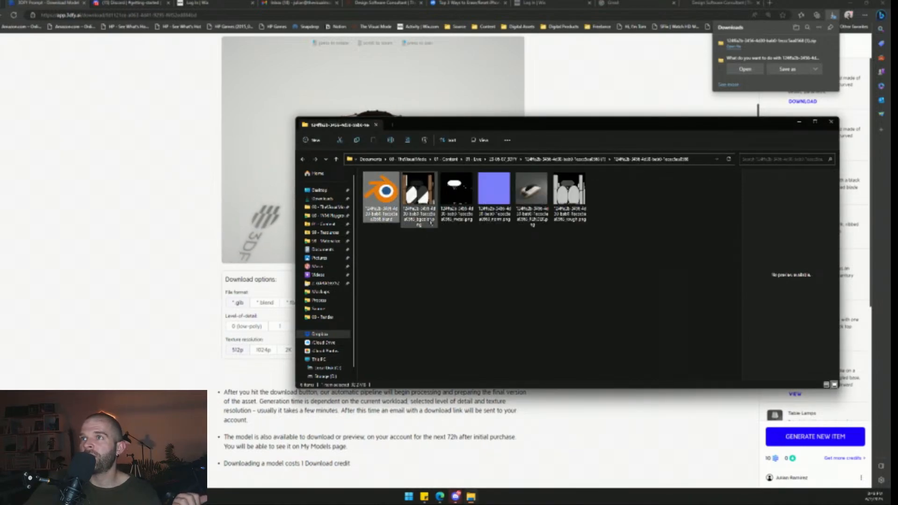
left_click(424, 210)
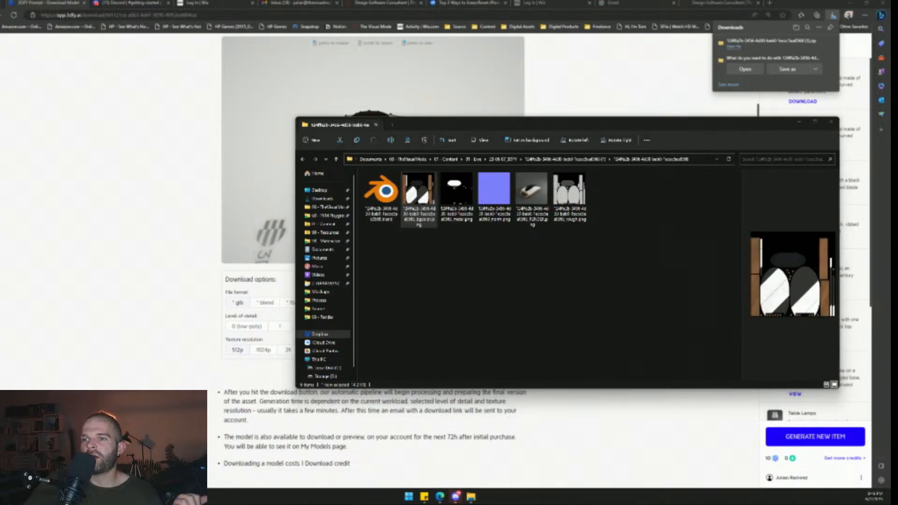
double_click(418, 197)
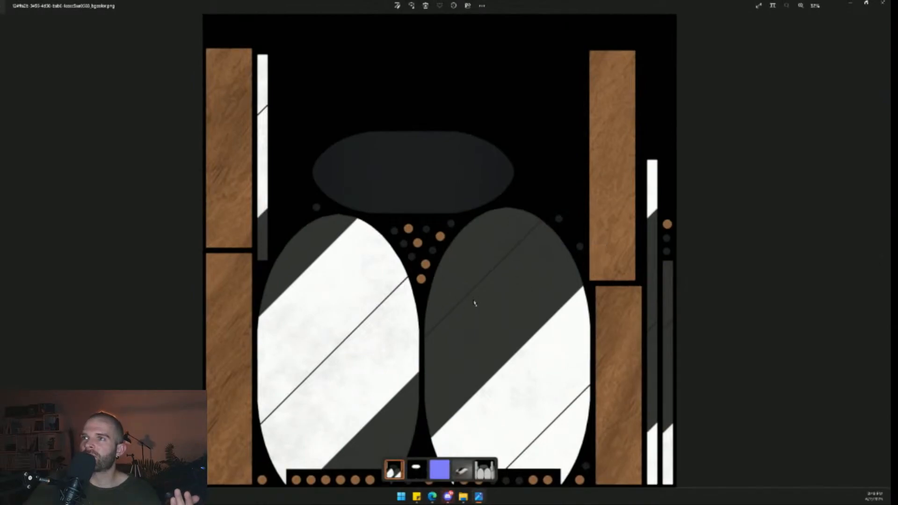
key("Right")
key("Right")
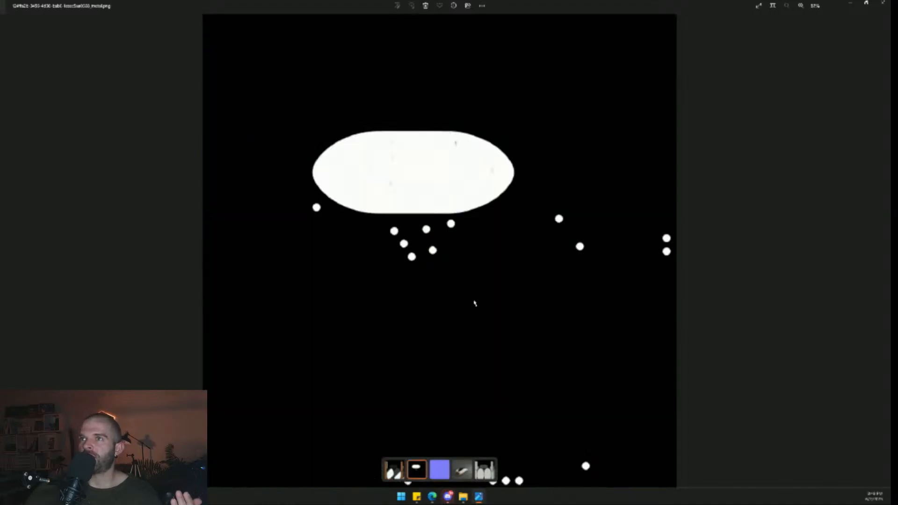
key("Left")
key("Left")
key("Right")
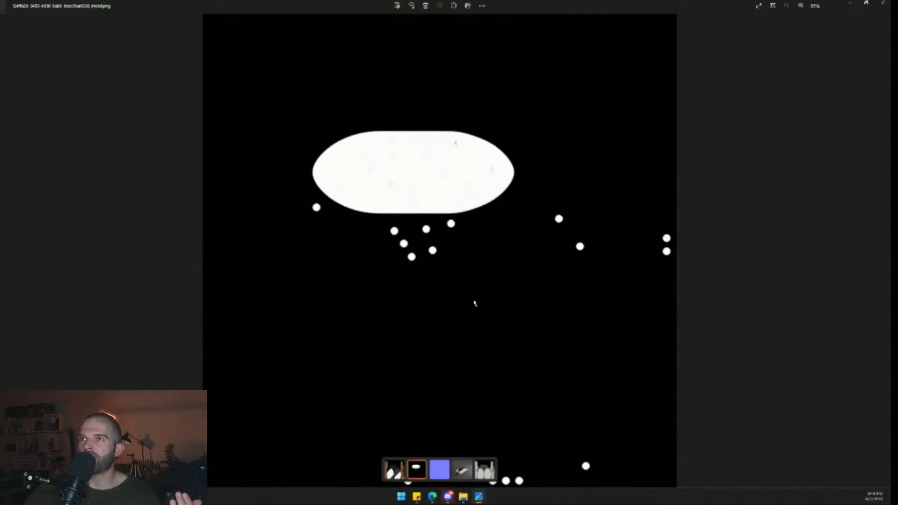
key("Left")
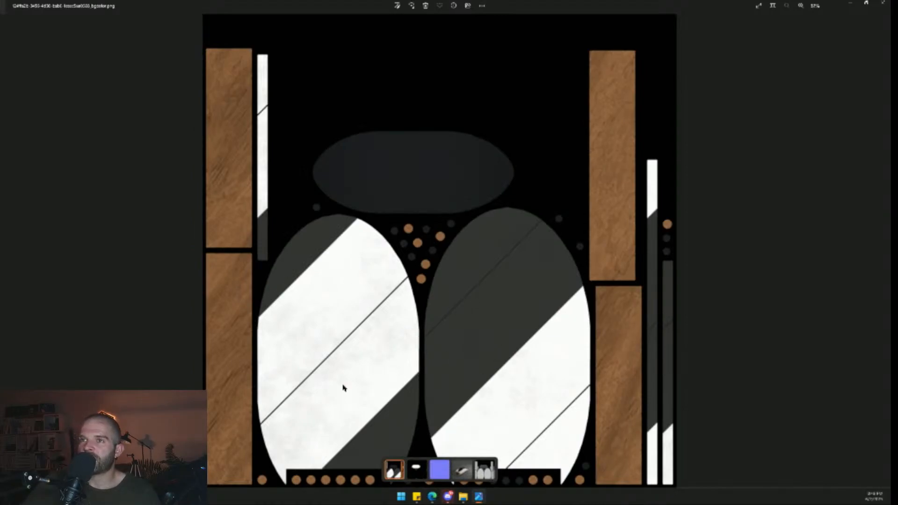
- View the remaining texture images from the metal map through the normal map to the render image
key("Right")
key("Right")
key("Right")
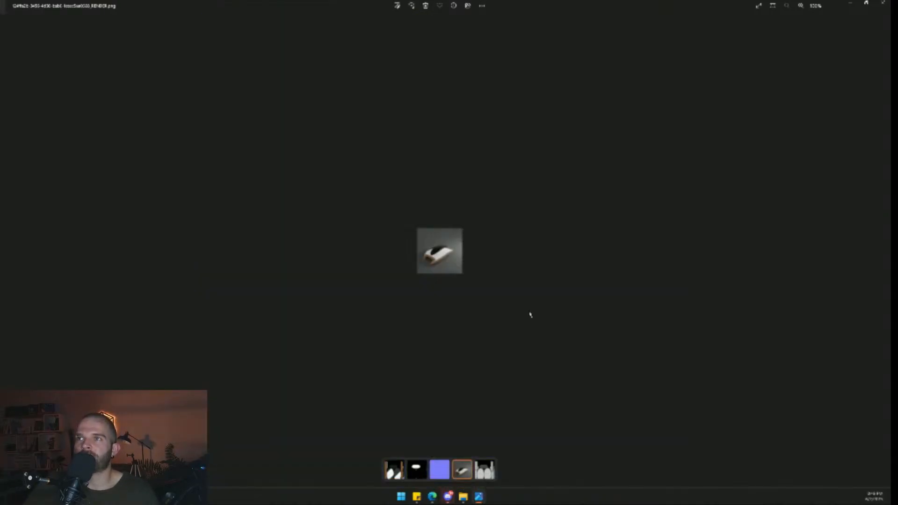
- View the shield's roughness texture and examine its surface detail up close
key("Right")
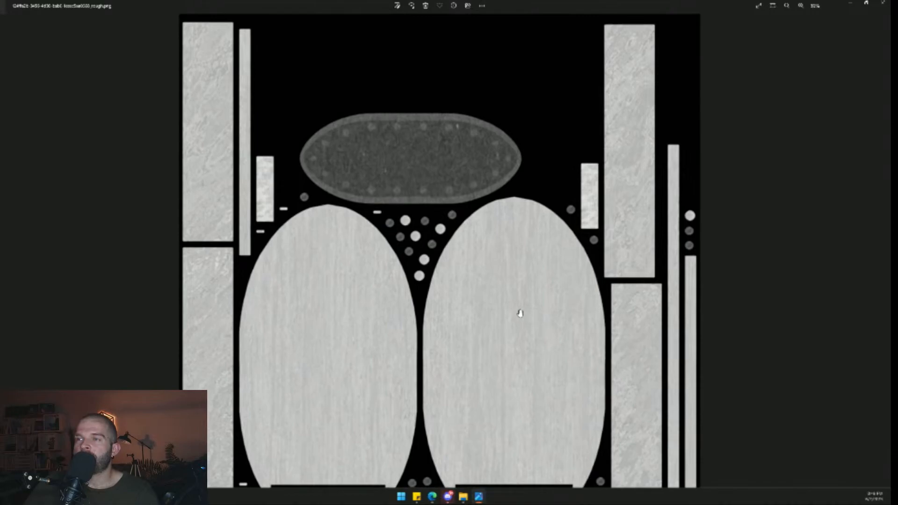
scroll(524, 311, "up", 3)
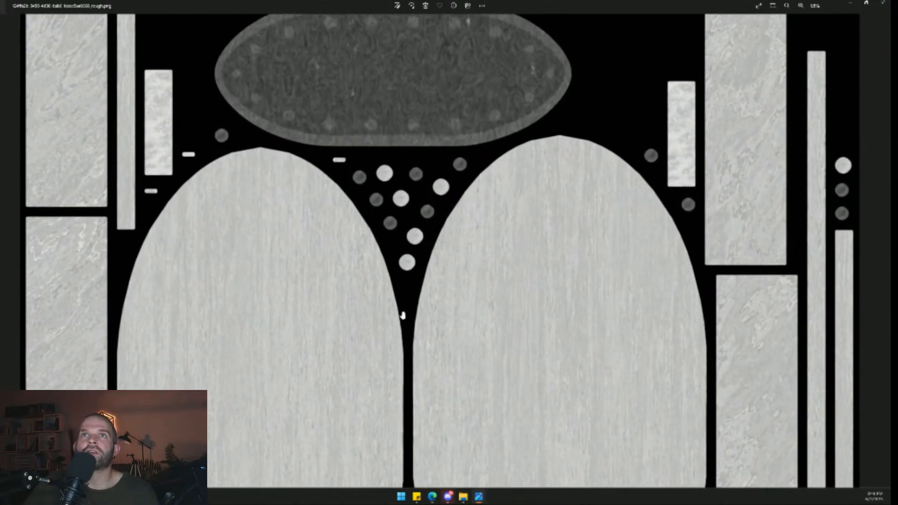
scroll(402, 313, "down", 3)
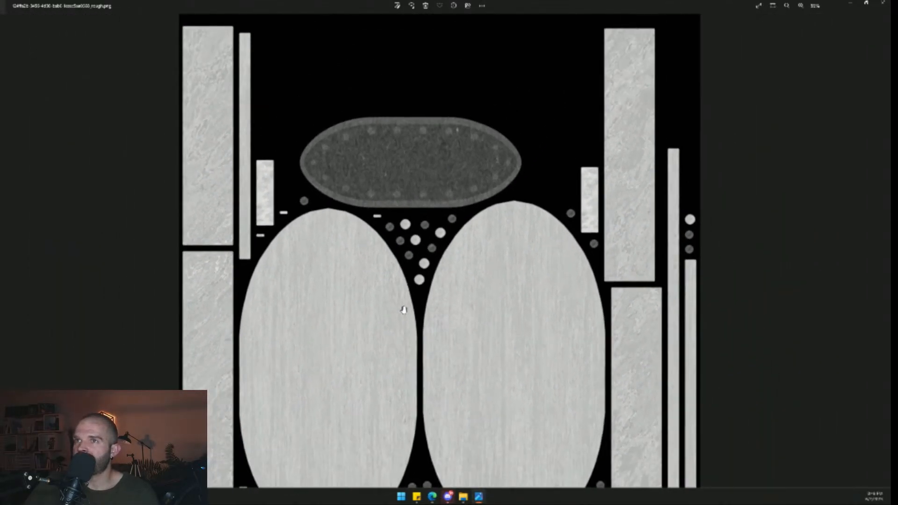
scroll(405, 307, "down", 1)
- Go back to the shield's normal map and examine its fine surface relief up close
key("Left")
key("Left")
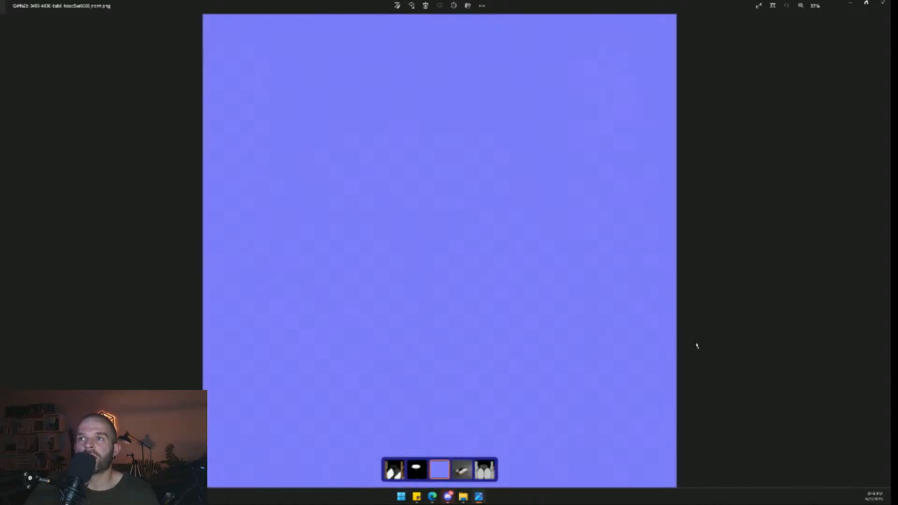
scroll(262, 225, "up", 2)
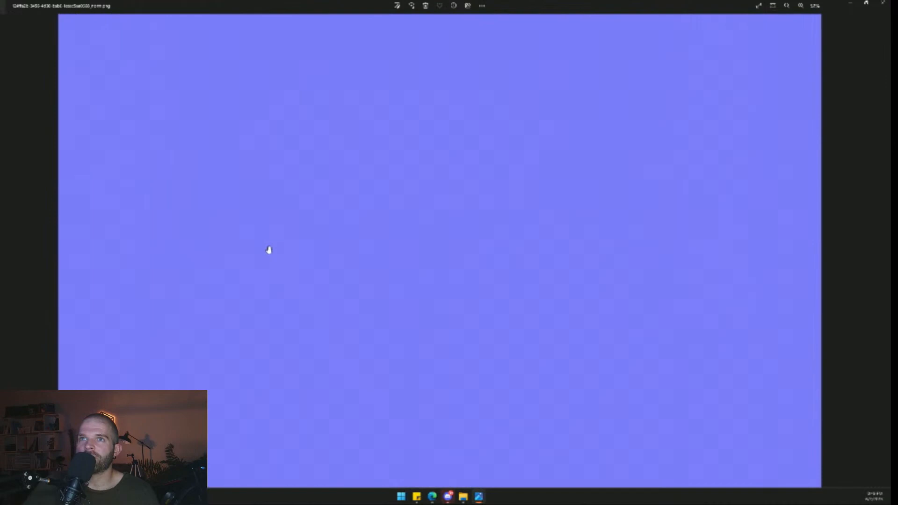
scroll(183, 231, "up", 1)
scroll(177, 216, "up", 2)
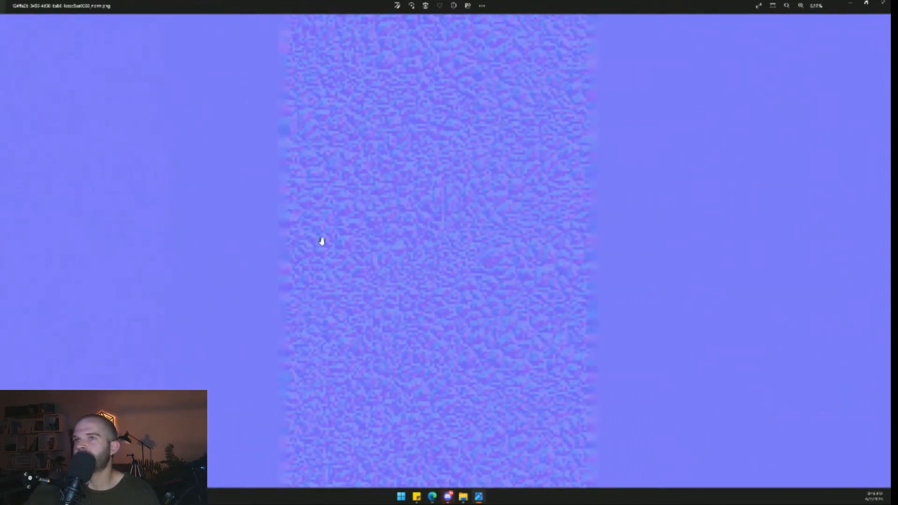
scroll(383, 217, "down", 3)
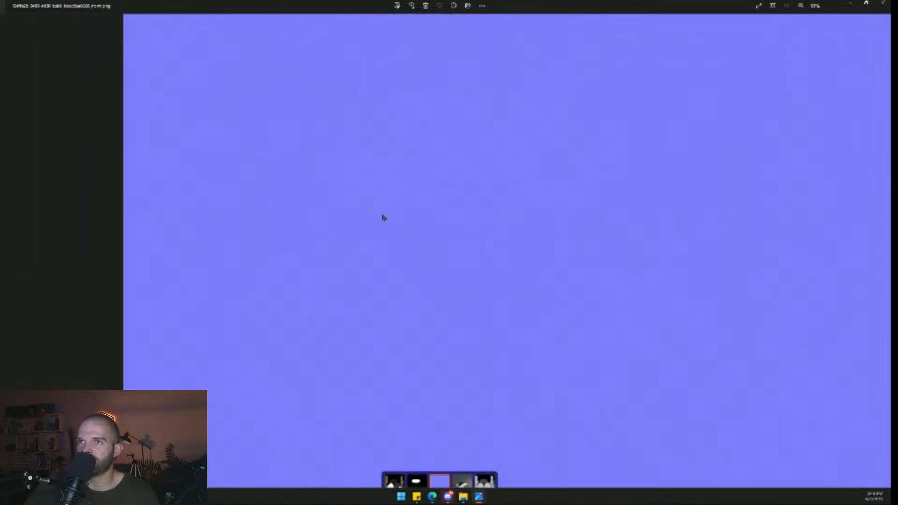
- Examine the metal map up close, return to the base color texture and close the image viewer
key("Left")
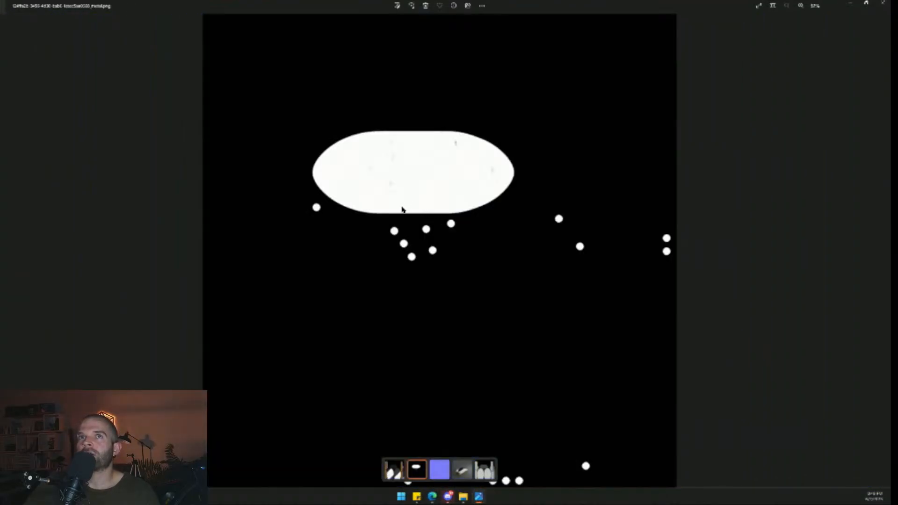
scroll(391, 193, "up", 2)
scroll(369, 195, "down", 2)
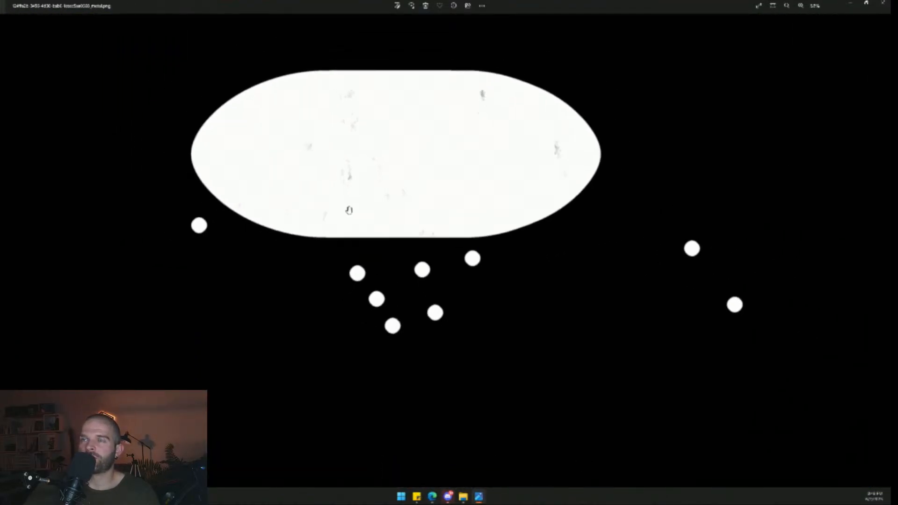
key("Left")
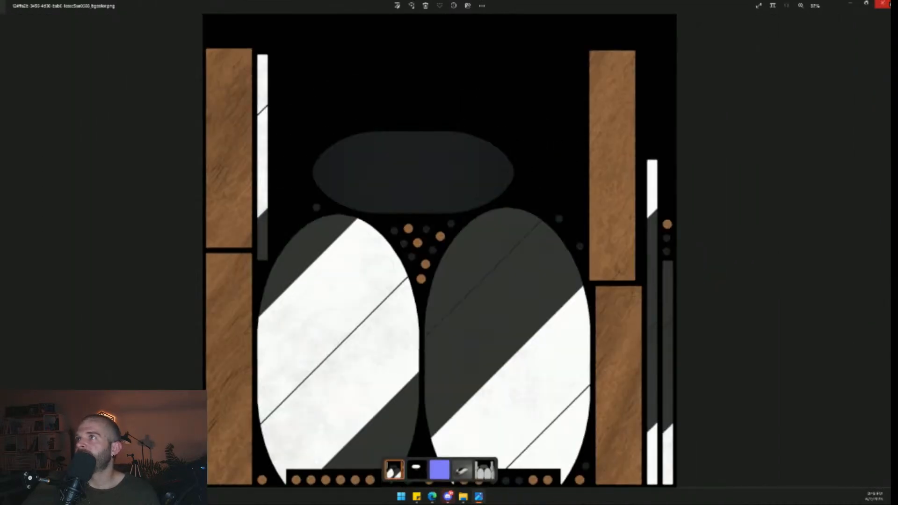
left_click(881, 6)
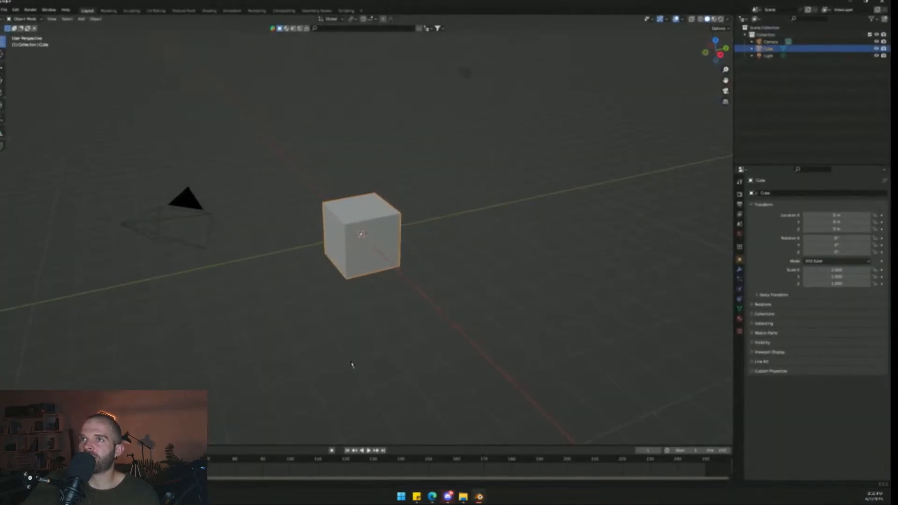
- Open the downloaded shield .blend file from its extracted folder in Blender and view the model from several angles
left_click(463, 496)
left_click_drag(382, 192, 265, 197)
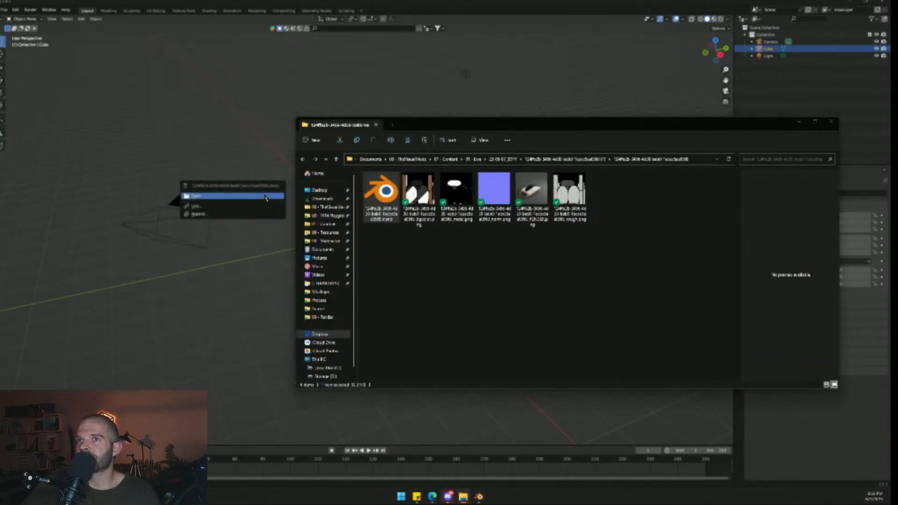
left_click(265, 197)
scroll(445, 251, "up", 12)
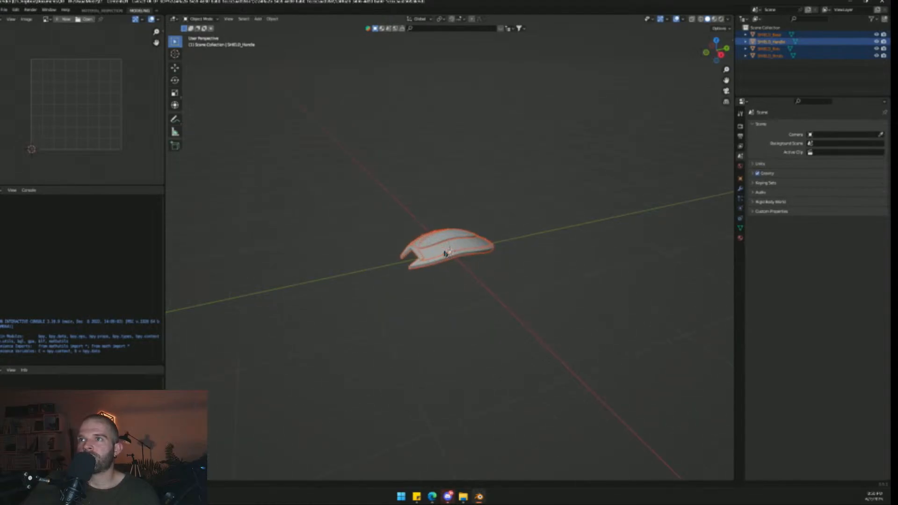
middle_click_drag(497, 258, 420, 270)
middle_click_drag(533, 287, 328, 203)
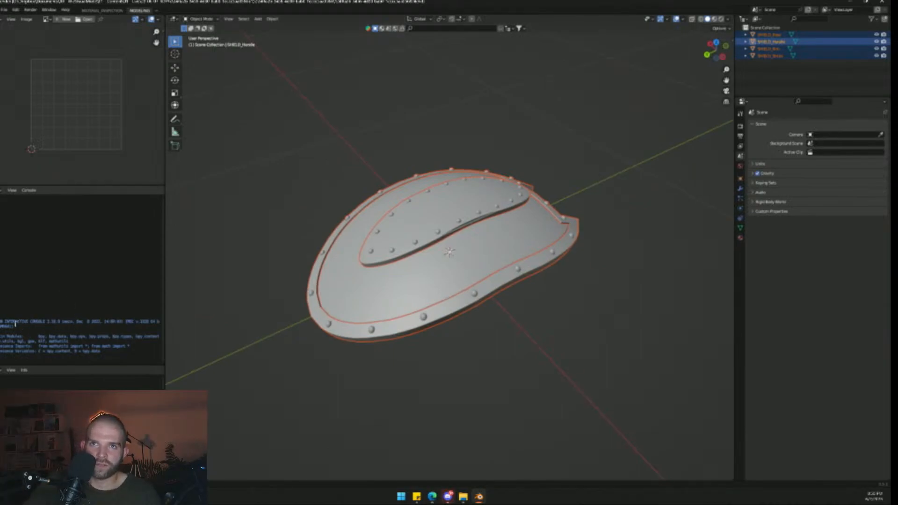
- Deselect all shield parts and set the viewport shading to Material Preview
left_click_drag(5, 322, 24, 327)
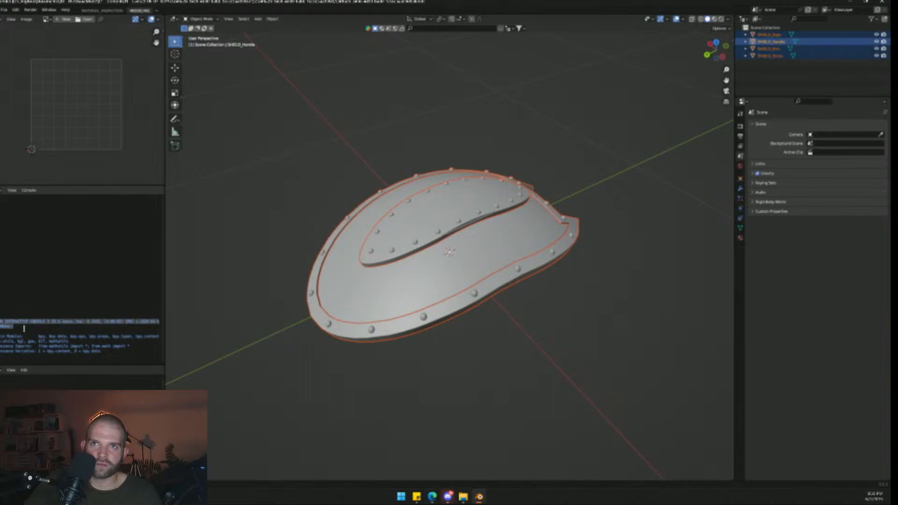
left_click(42, 337)
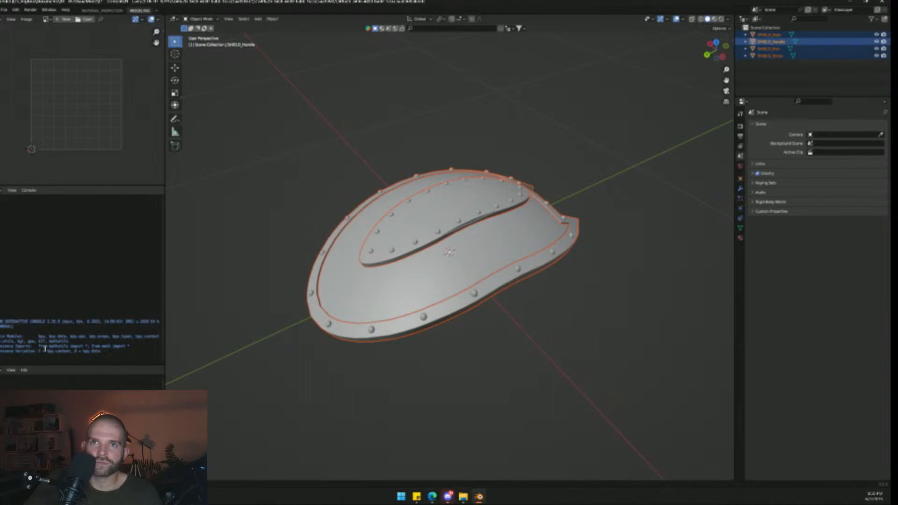
left_click(285, 360)
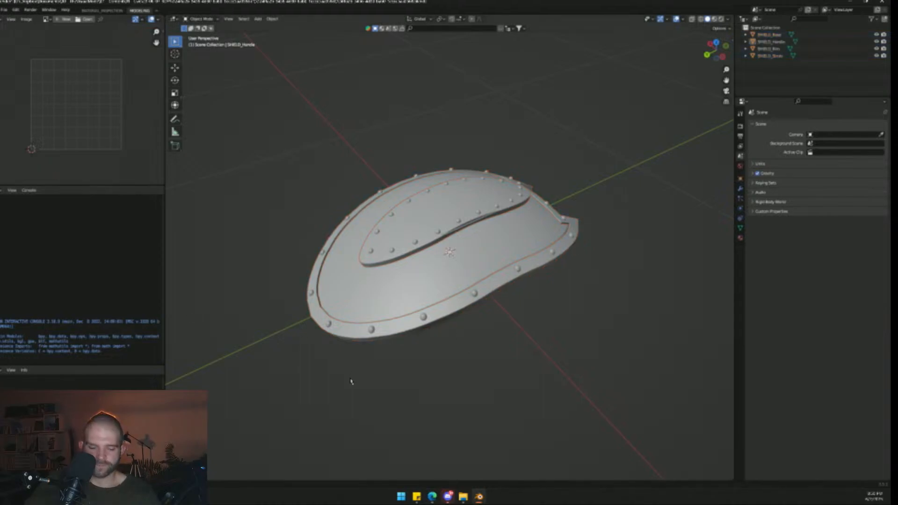
key("z")
left_click(349, 445)
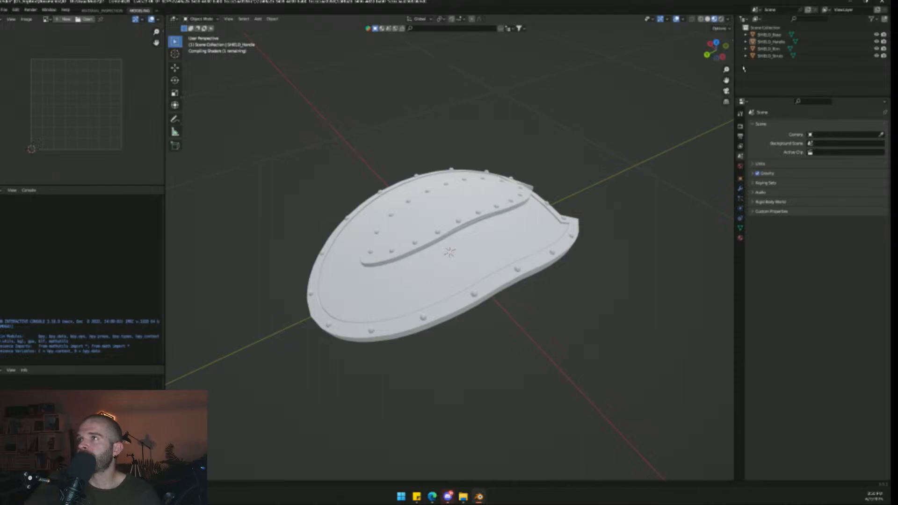
- Select the shield's base, handle, rim and raised center plate objects in turn to identify each part
left_click(771, 36)
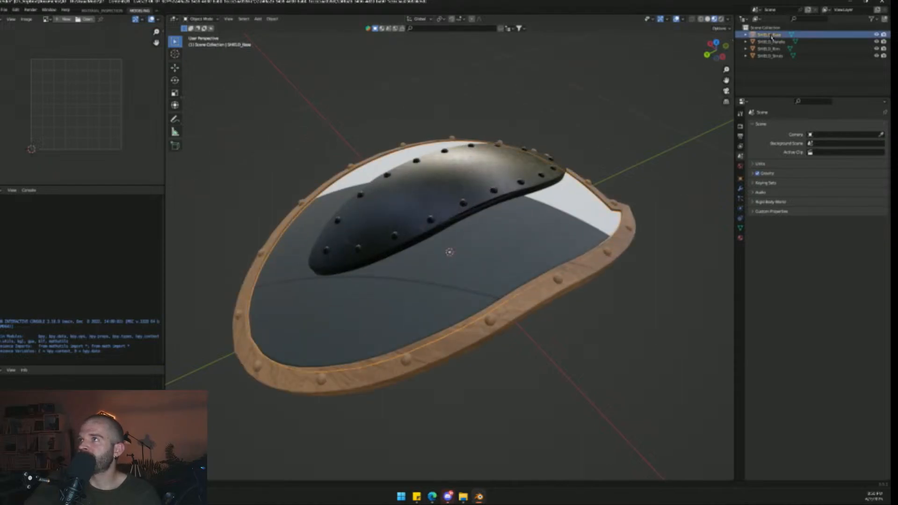
left_click(770, 42)
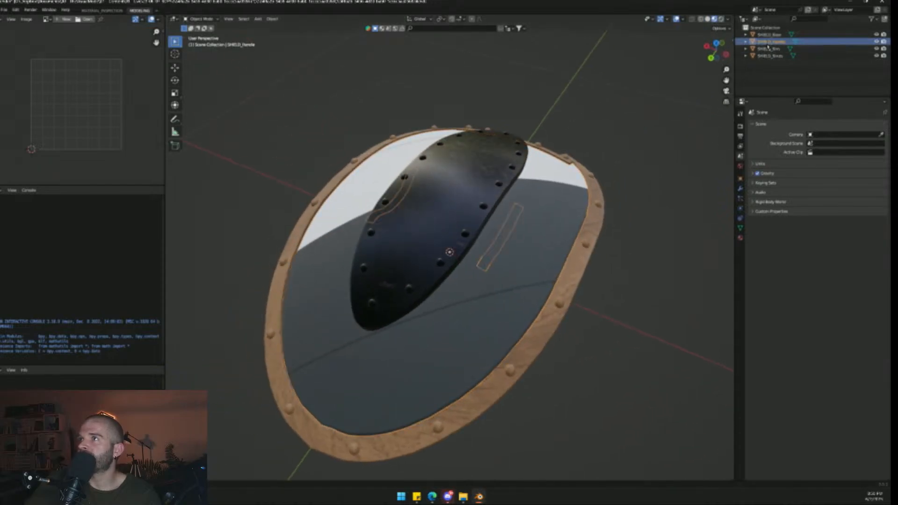
left_click(768, 49)
left_click(770, 56)
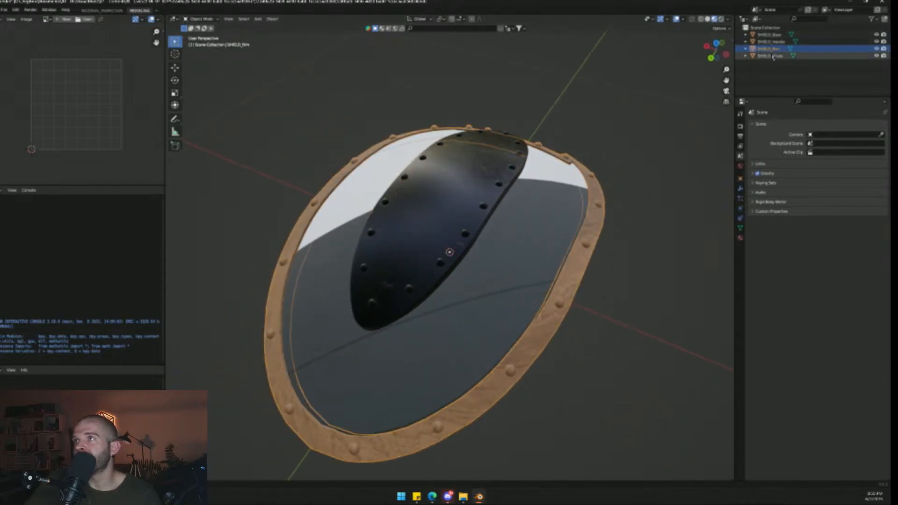
- Examine the textured center plate and rim from close up and from other sides, and clear the selection
scroll(452, 202, "up", 2)
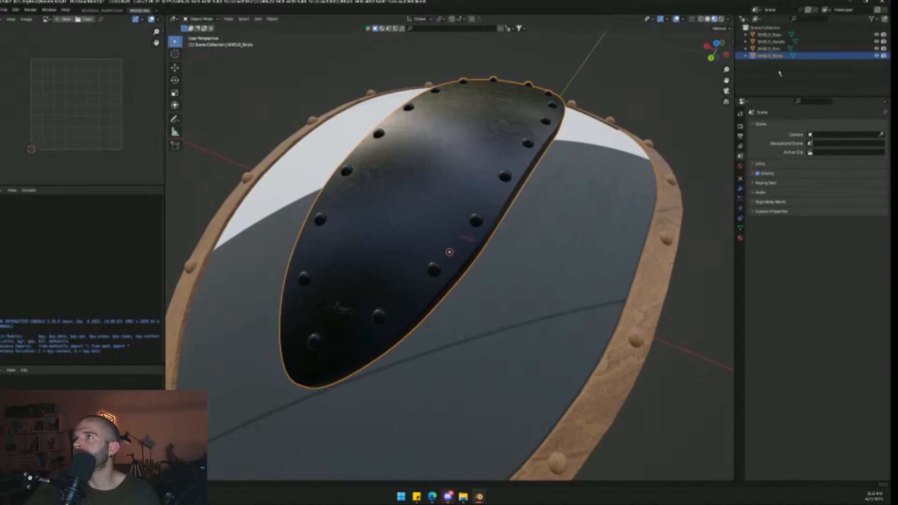
middle_click_drag(499, 221, 409, 222)
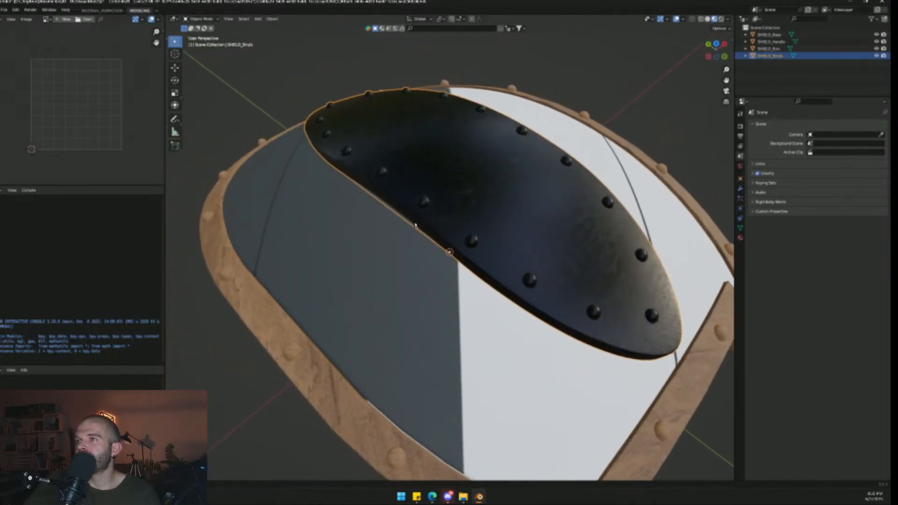
scroll(415, 227, "down", 2)
middle_click_drag(383, 254, 347, 299)
left_click(339, 307)
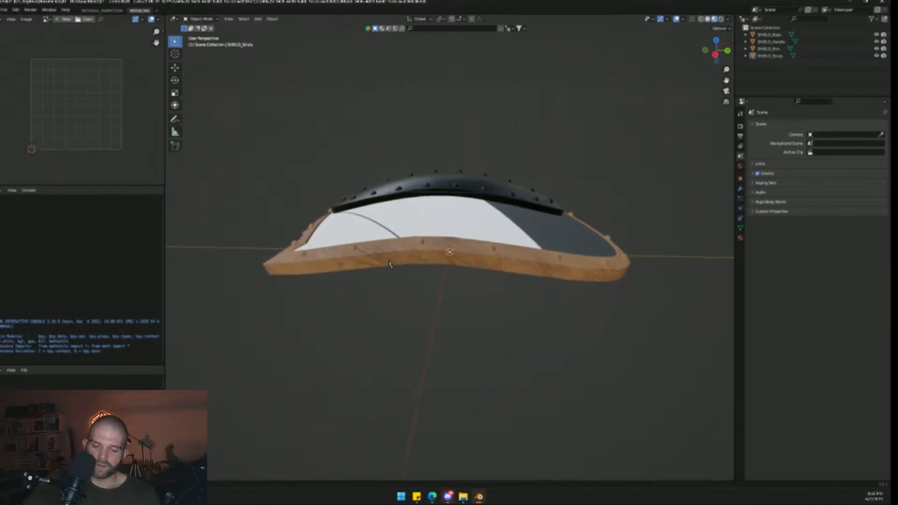
- Switch the viewport to wireframe shading and examine the shield's mesh density from above
middle_click_drag(389, 263, 433, 239)
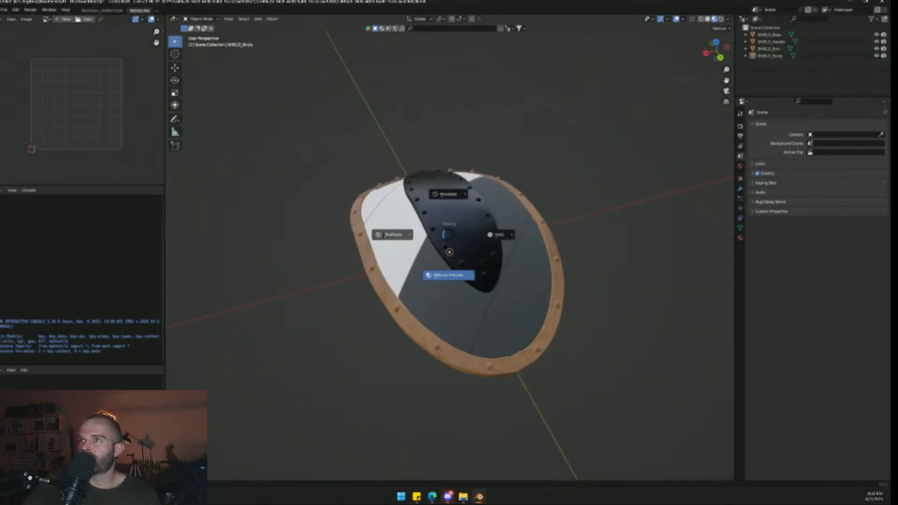
left_click(395, 235)
middle_click_drag(591, 239, 386, 344)
scroll(401, 270, "up", 5)
scroll(414, 268, "up", 3)
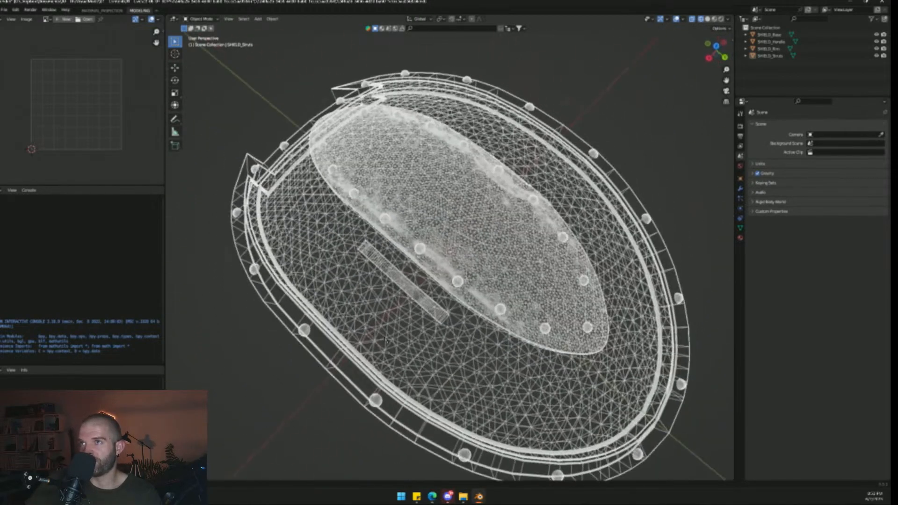
- Switch the viewport to solid shading, then to rendered shading, and show the scene's world settings
key("z")
left_click(618, 268)
key("z")
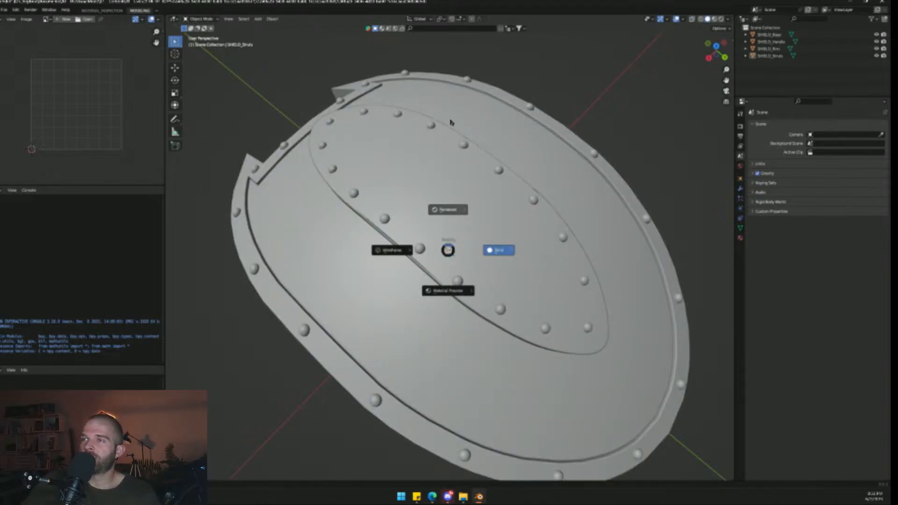
left_click(448, 120)
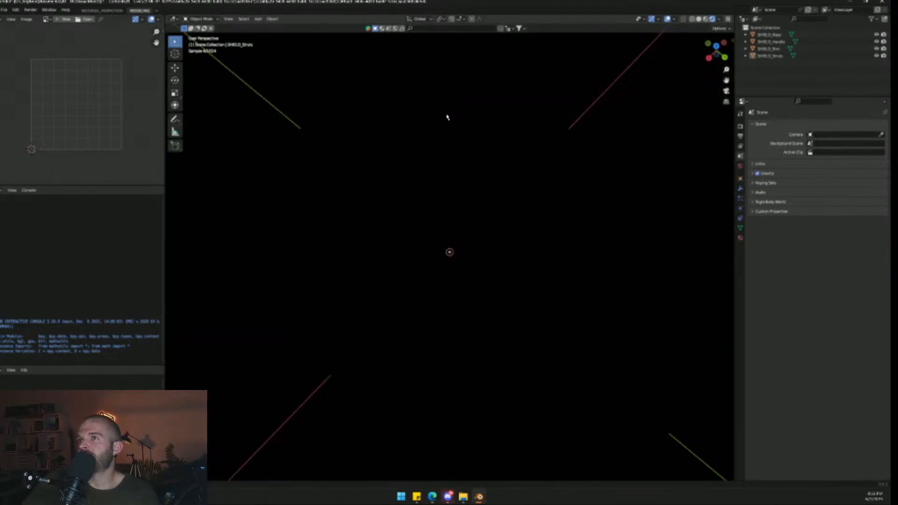
left_click(740, 166)
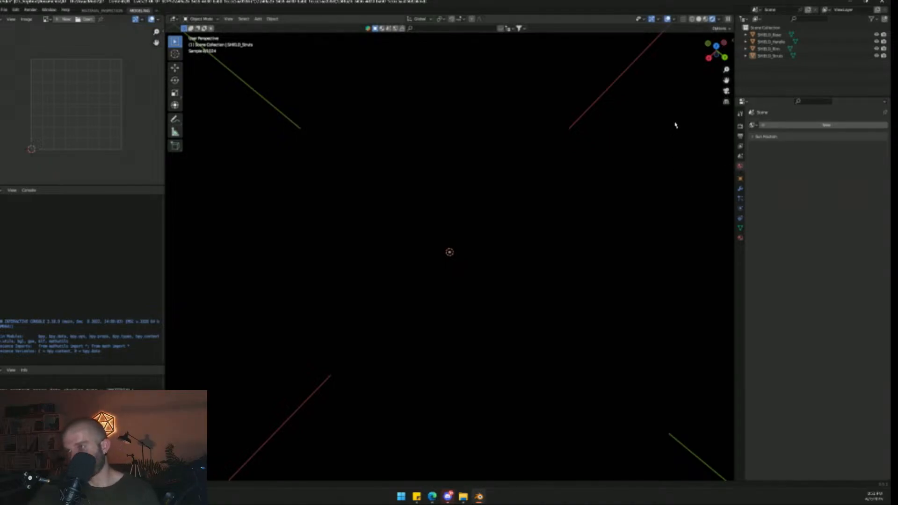
- Show the BlenderKit asset search in the viewport, set it to HDRs and search for "japan"
key("n")
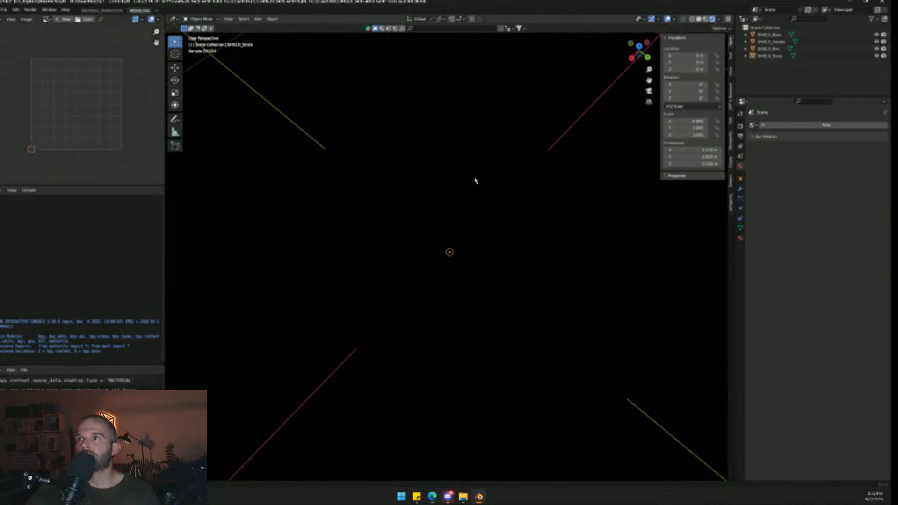
left_click(730, 161)
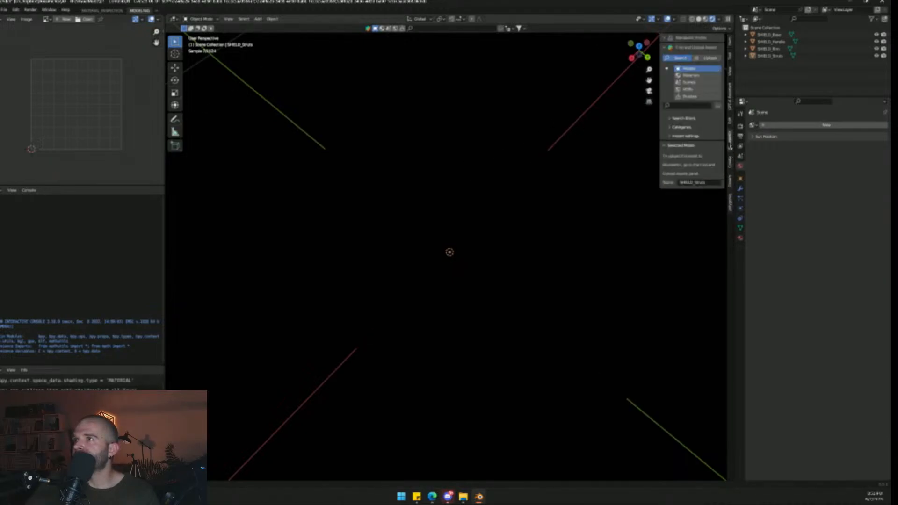
left_click(694, 108)
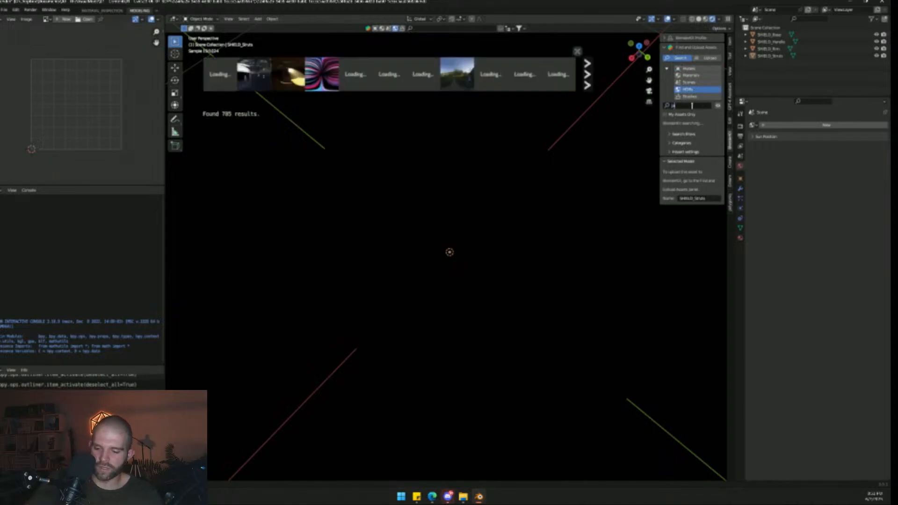
type("japan")
key("Return")
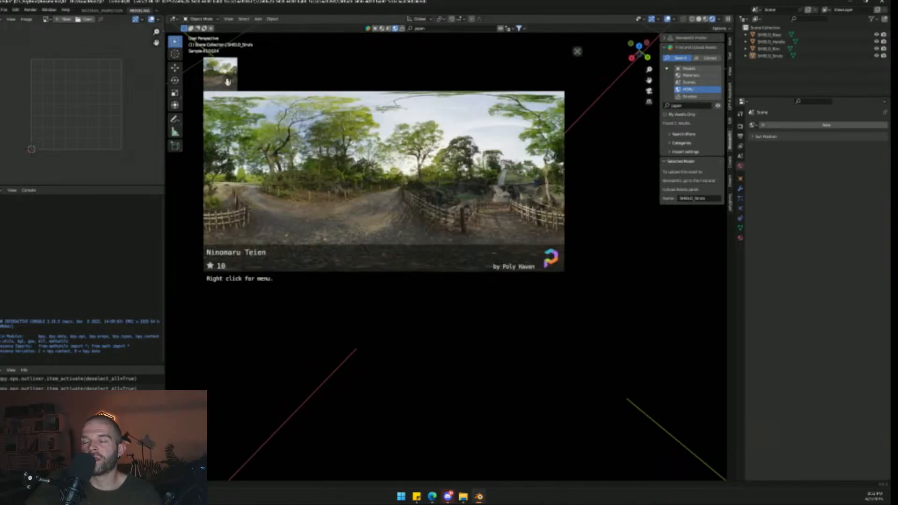
- Preview the Ninomaru Teien HDR and run the HDR search for "japan" again
mouse_move(226, 70)
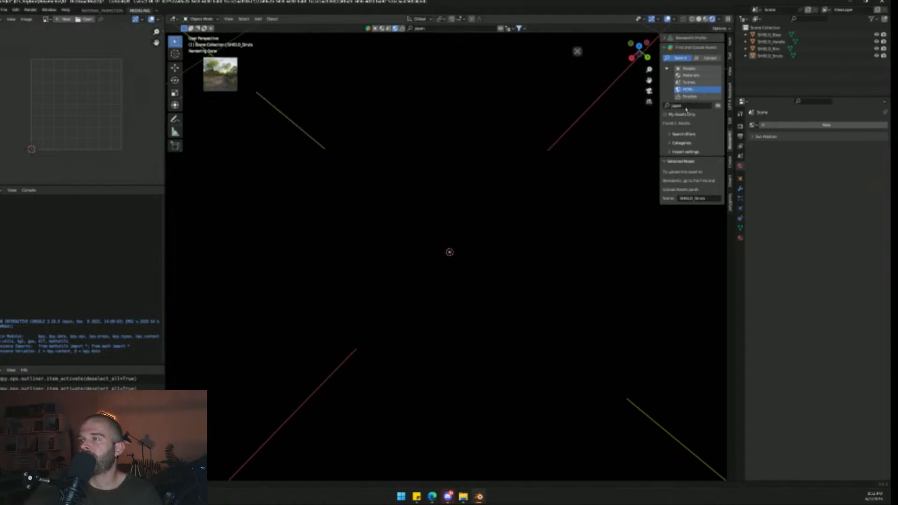
middle_click_drag(469, 281, 405, 170)
left_click(690, 105)
key("Return")
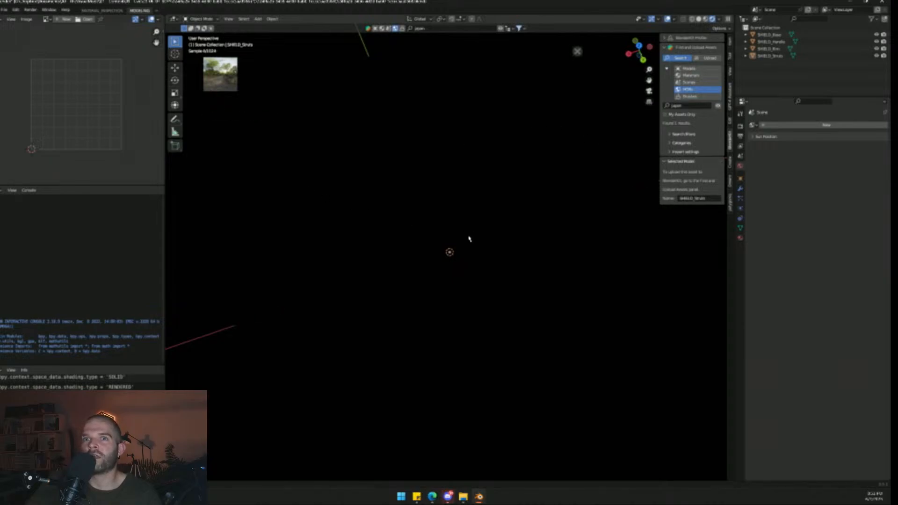
- Download the Ninomaru Teien HDR at 2048 resolution
middle_click_drag(425, 260, 444, 271)
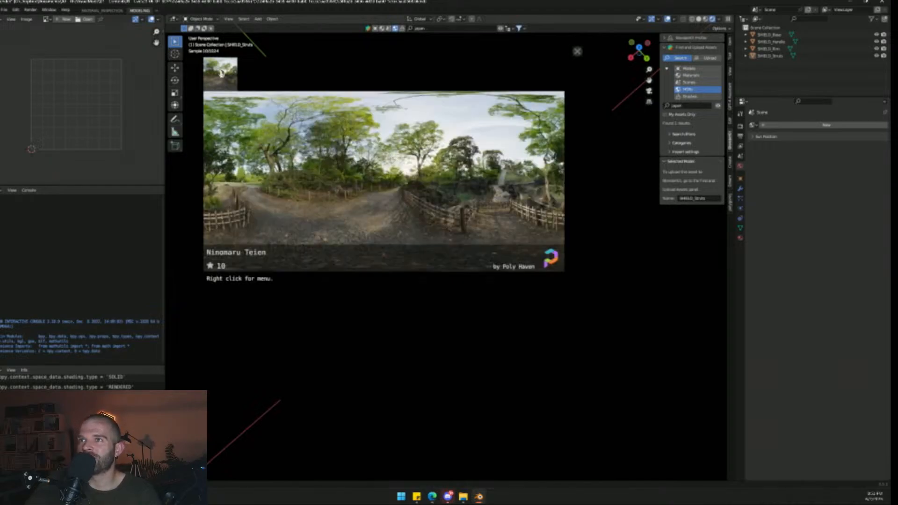
right_click(222, 73)
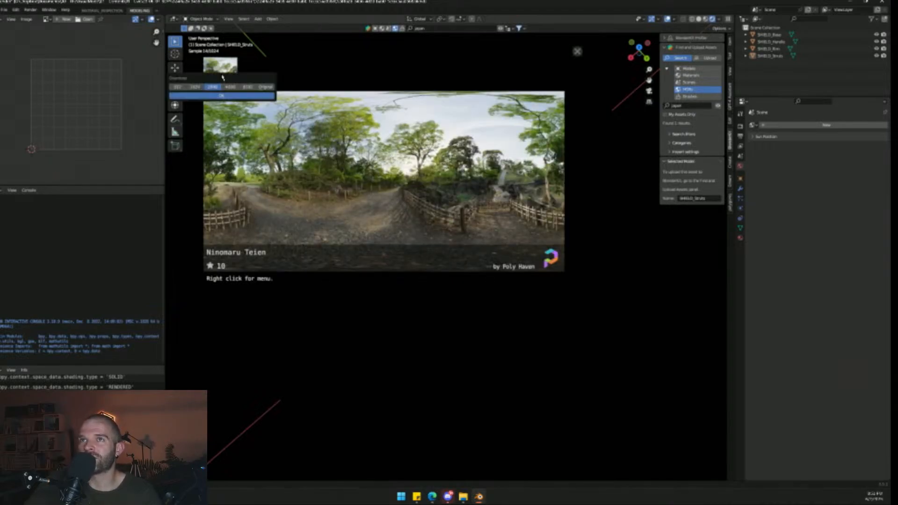
left_click(225, 98)
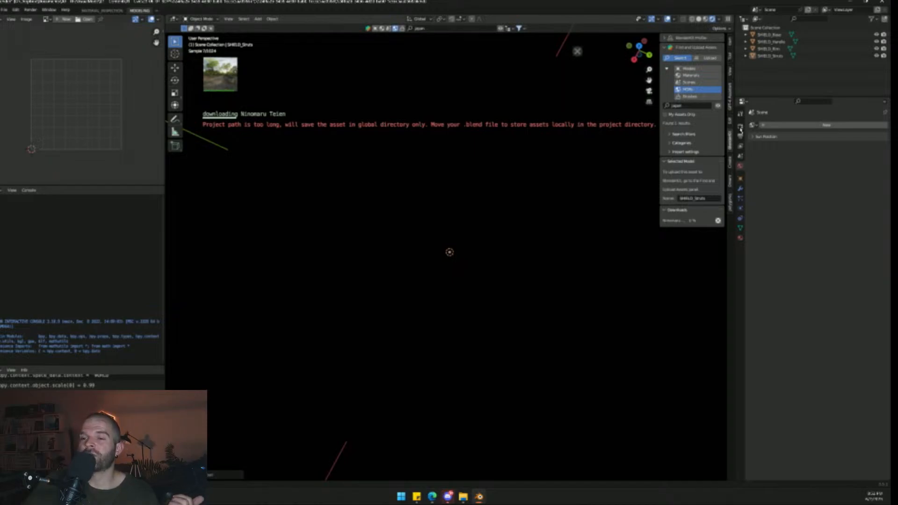
- Set the Cycles render device to GPU Compute
left_click(739, 126)
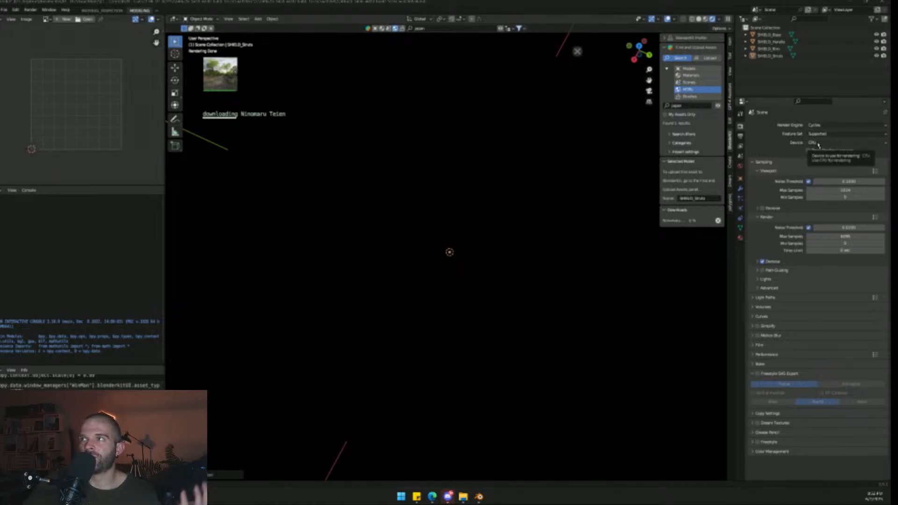
left_click(817, 143)
key("Return")
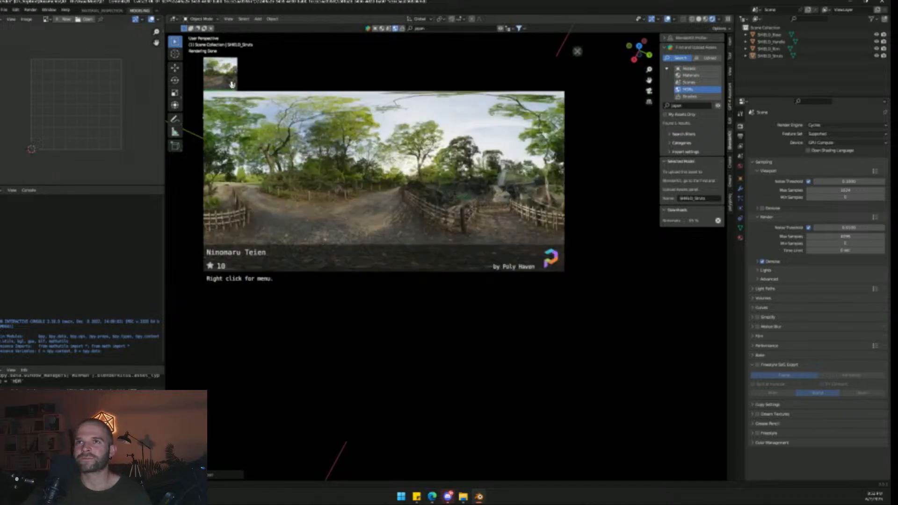
- Add a point light to the scene to illuminate the shield
scroll(369, 190, "down", 2)
scroll(372, 192, "up", 1)
scroll(372, 193, "down", 3)
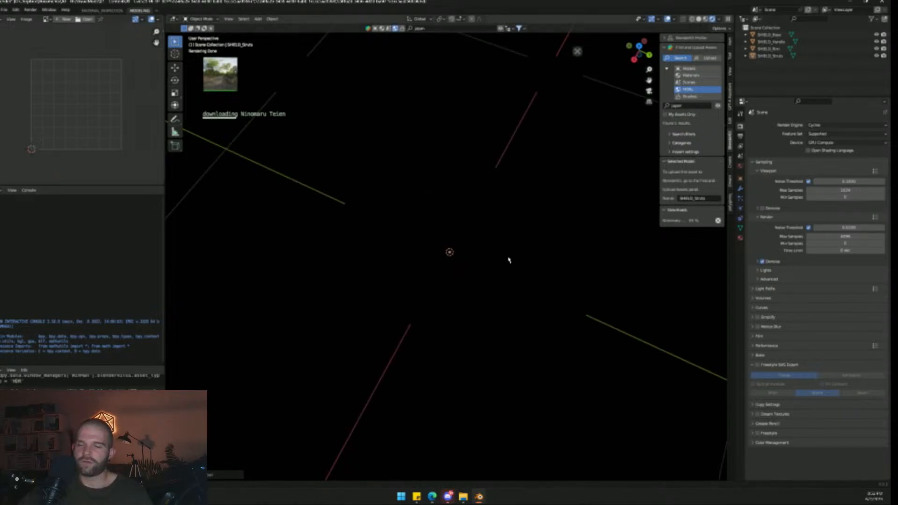
key("shift+a")
mouse_move(495, 336)
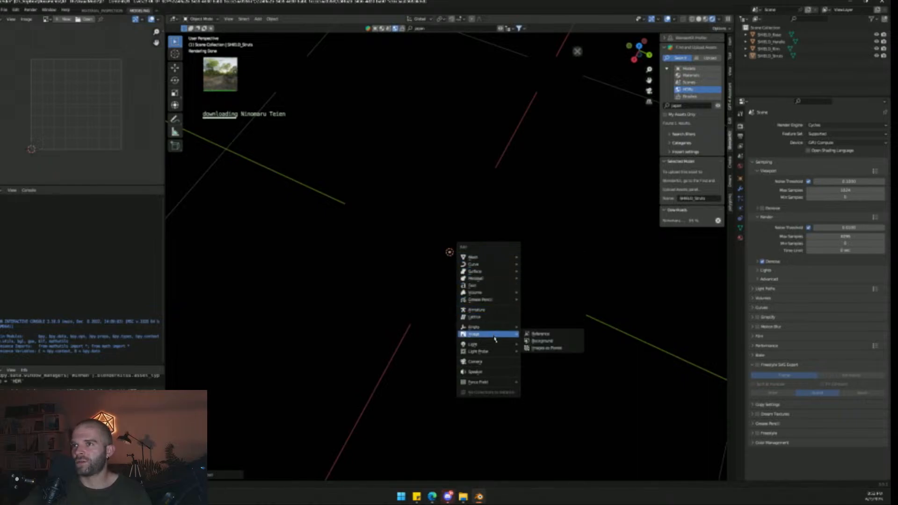
left_click(561, 343)
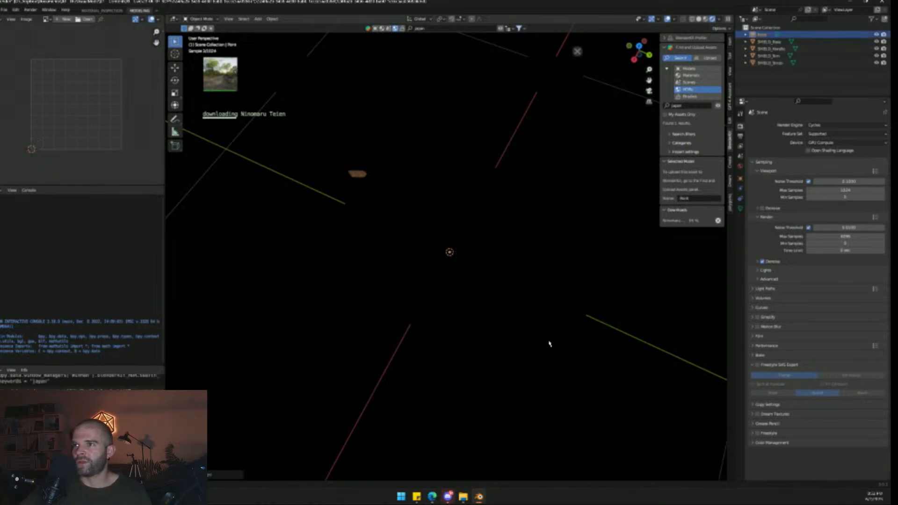
middle_click_drag(487, 160, 496, 194)
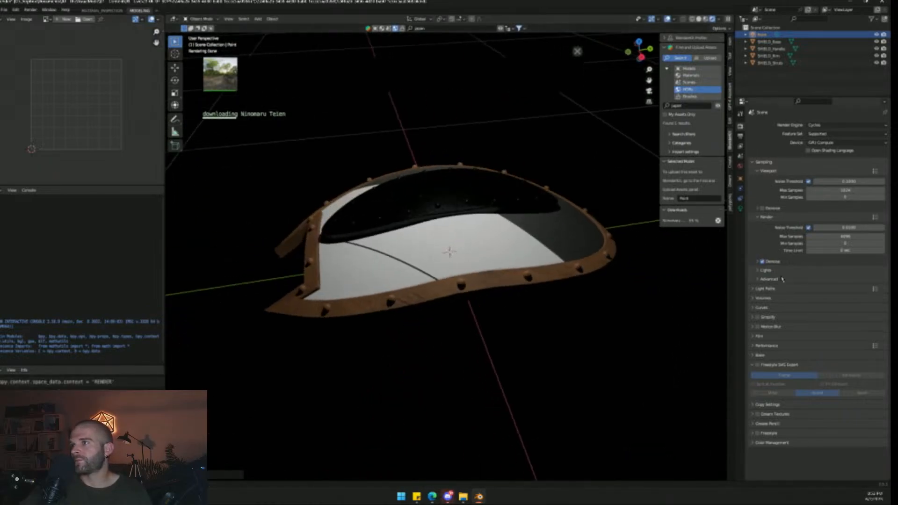
- Adjust the point light's power and move the light above the shield's face
left_click(740, 208)
left_click_drag(840, 174, 865, 174)
scroll(419, 267, "down", 1)
middle_click_drag(419, 267, 406, 276)
scroll(407, 277, "up", 3)
key("g")
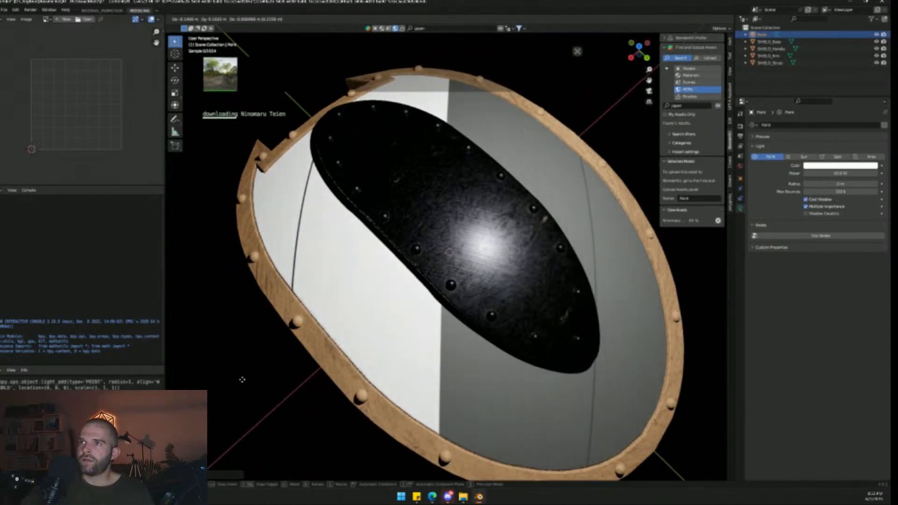
left_click(455, 363)
- Examine the shield's rim and studs up close under the point light
scroll(455, 363, "up", 3)
middle_click_drag(455, 363, 405, 327)
scroll(460, 309, "down", 3)
scroll(460, 311, "up", 2)
scroll(460, 311, "down", 2)
scroll(405, 327, "up", 2)
middle_click_drag(381, 357, 395, 346)
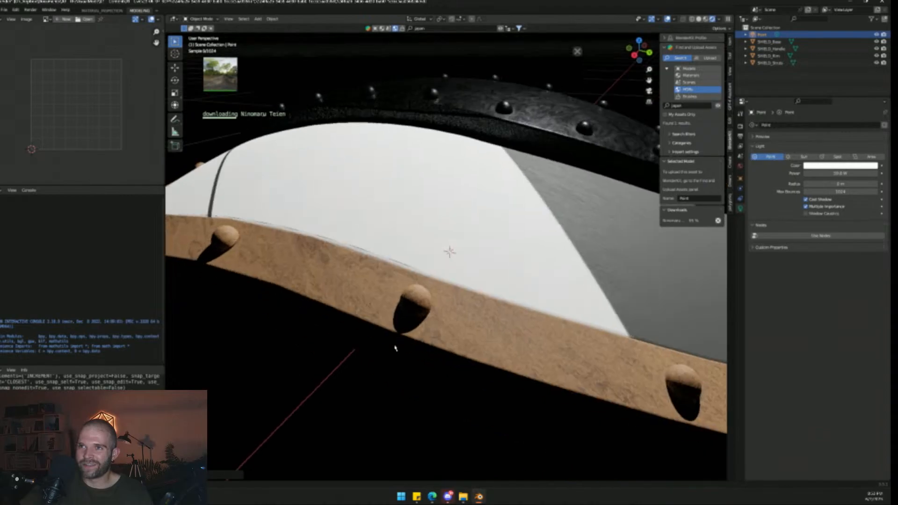
- Enable viewport denoising in the render settings and set its start sample to 21
left_click(740, 127)
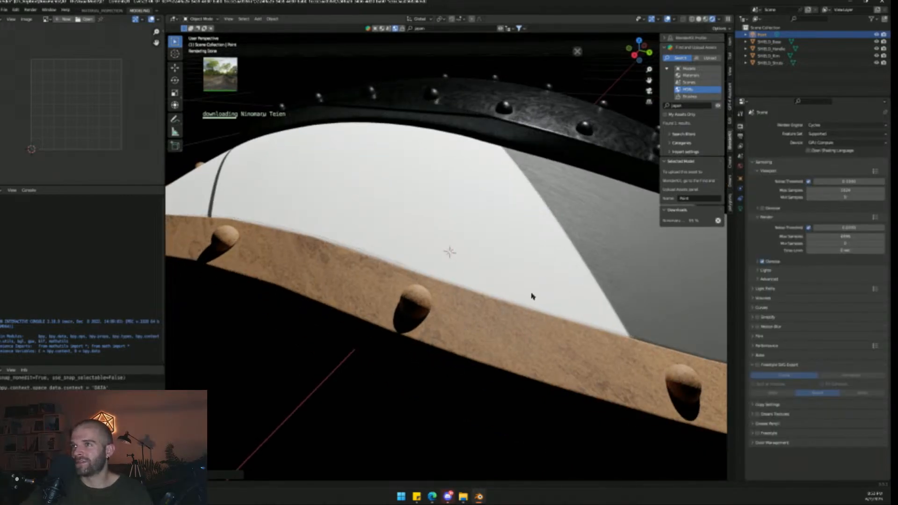
scroll(535, 297, "down", 5)
middle_click_drag(534, 297, 496, 276)
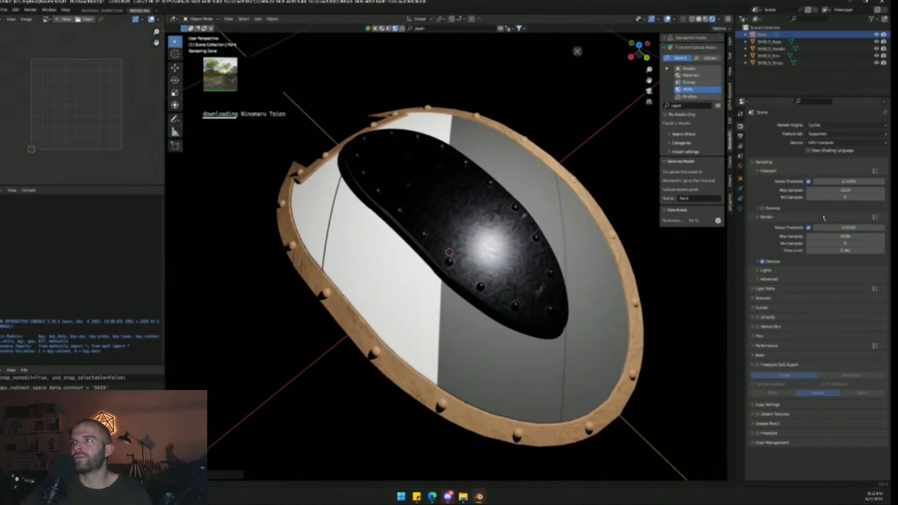
left_click(762, 209)
left_click(758, 209)
left_click_drag(844, 234, 863, 234)
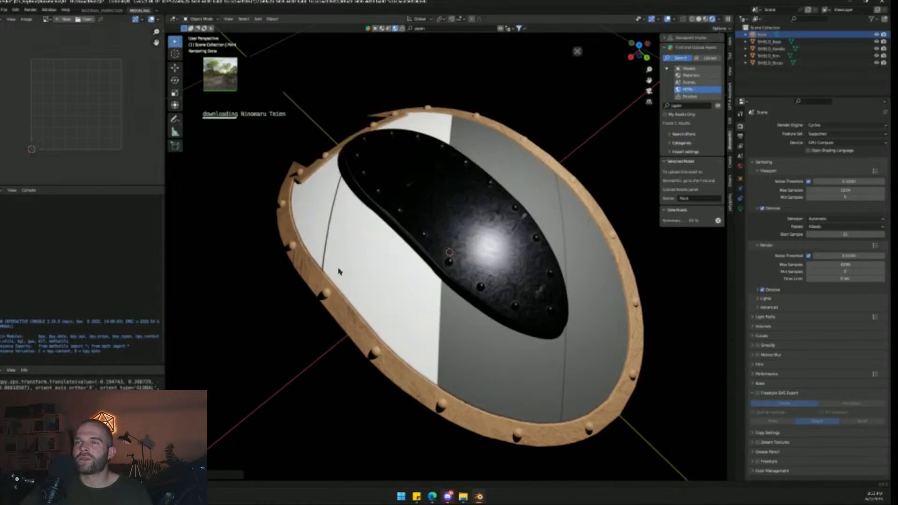
scroll(256, 116, "down", 1)
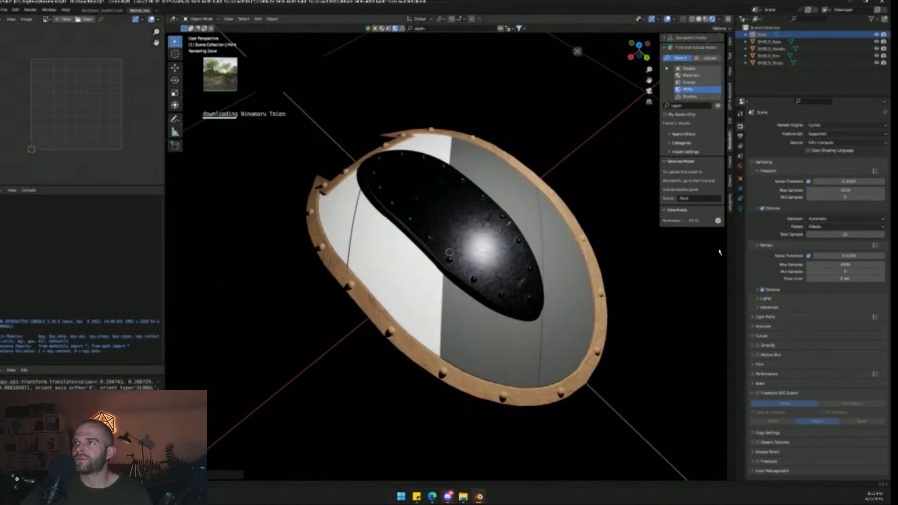
- Select all four shield parts and rotate them 90° about the global X axis
left_click(740, 167)
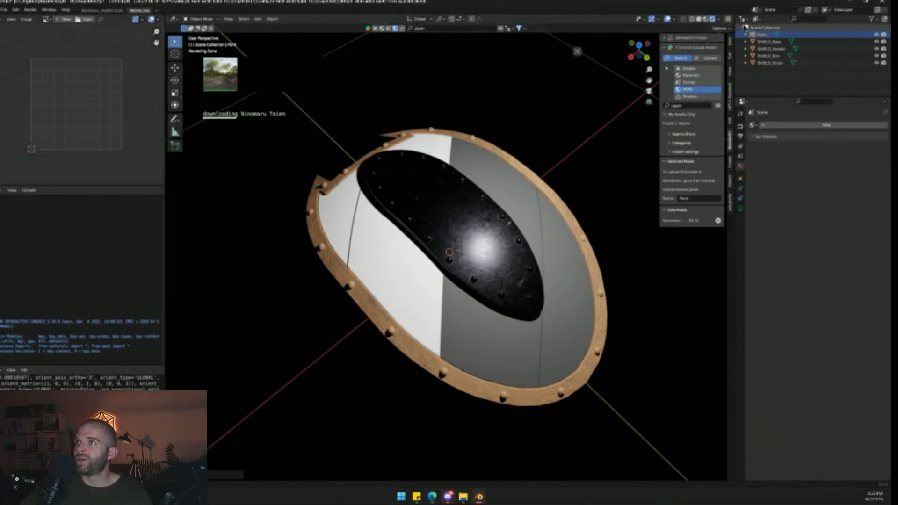
left_click(767, 42)
left_click(777, 63, "shift")
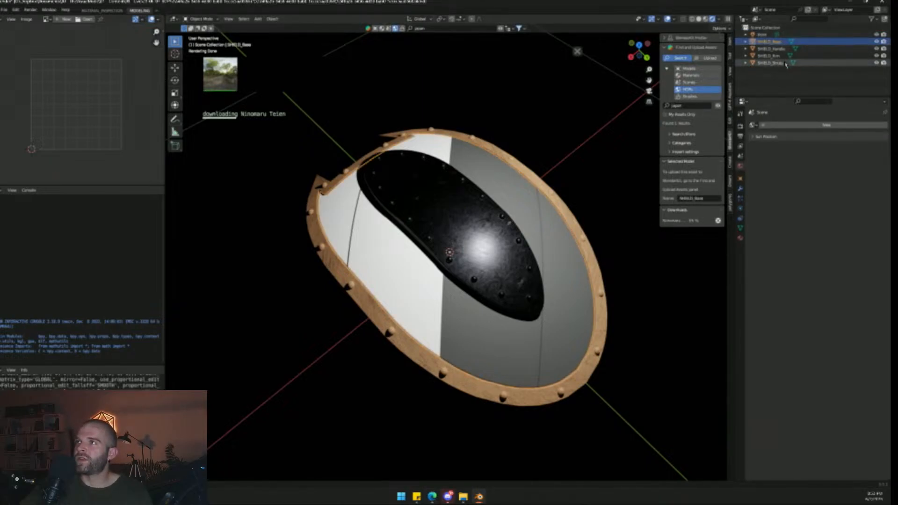
middle_click_drag(468, 290, 449, 255)
key("g")
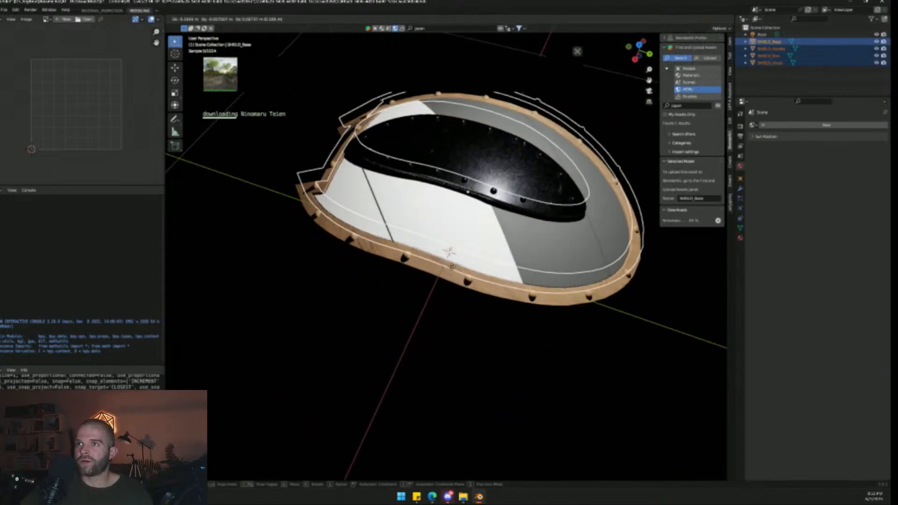
right_click(409, 284)
middle_click_drag(409, 284, 426, 253)
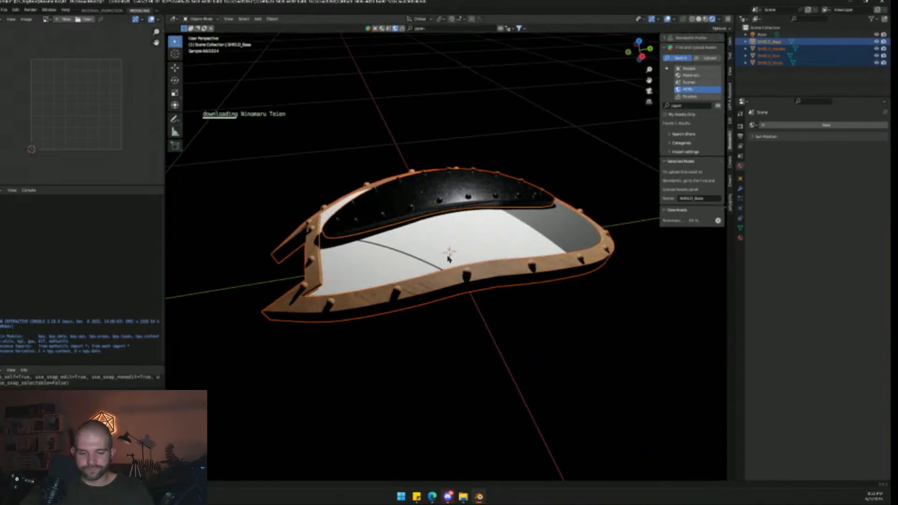
type("rx90")
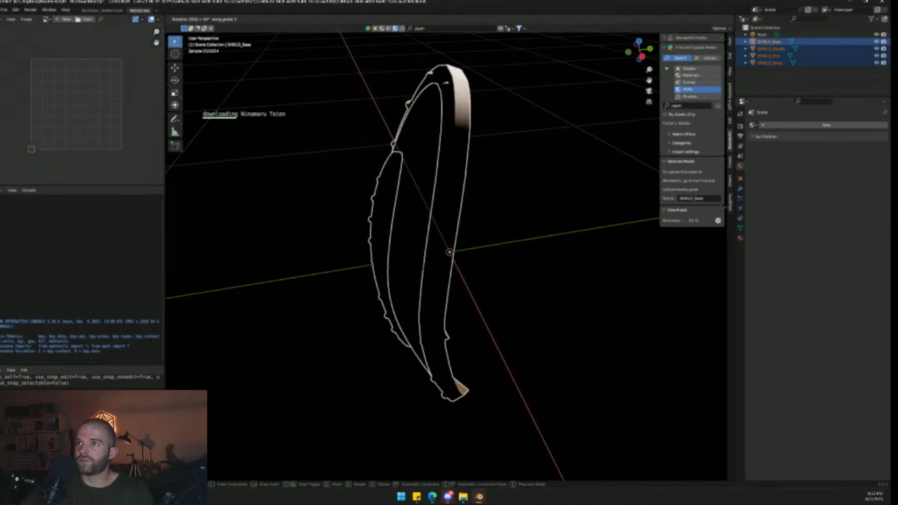
key("Return")
- Fine-tune the tilt of the four shield parts about the global X axis
key("r")
key("x")
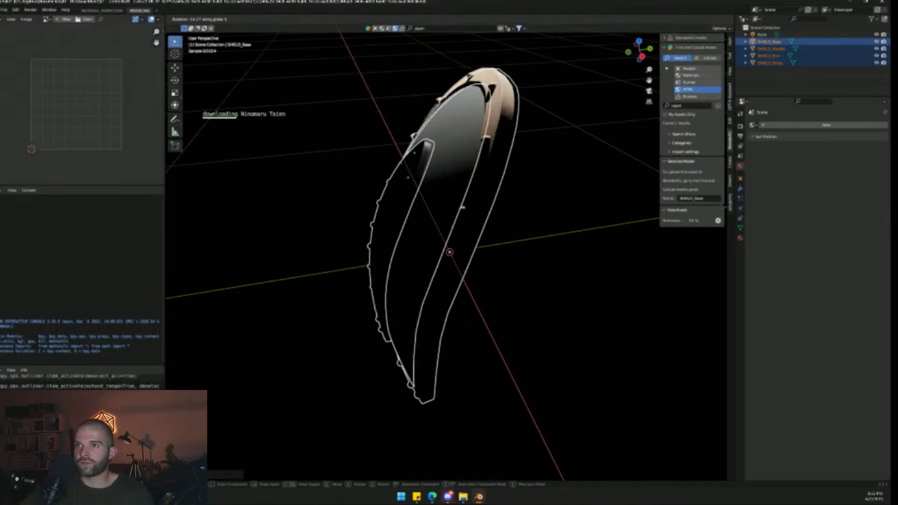
left_click(405, 311)
middle_click_drag(405, 310, 351, 125)
- Select the point light and move it along the Y axis to the front of the shield
scroll(446, 272, "down", 3)
left_click_drag(351, 125, 540, 229)
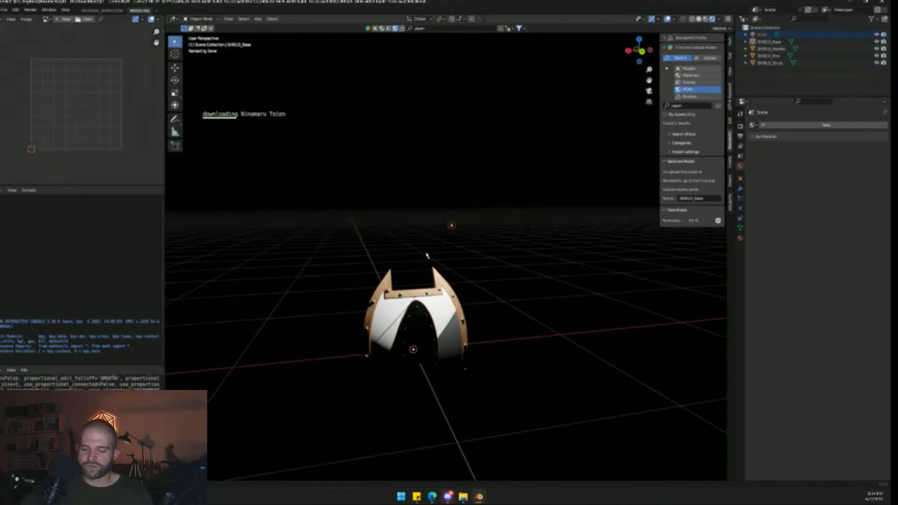
key("g")
key("y")
left_click(471, 300)
middle_click_drag(471, 315, 478, 285)
- Adjust the point light's height above the shield along the Z axis
key("g")
key("z")
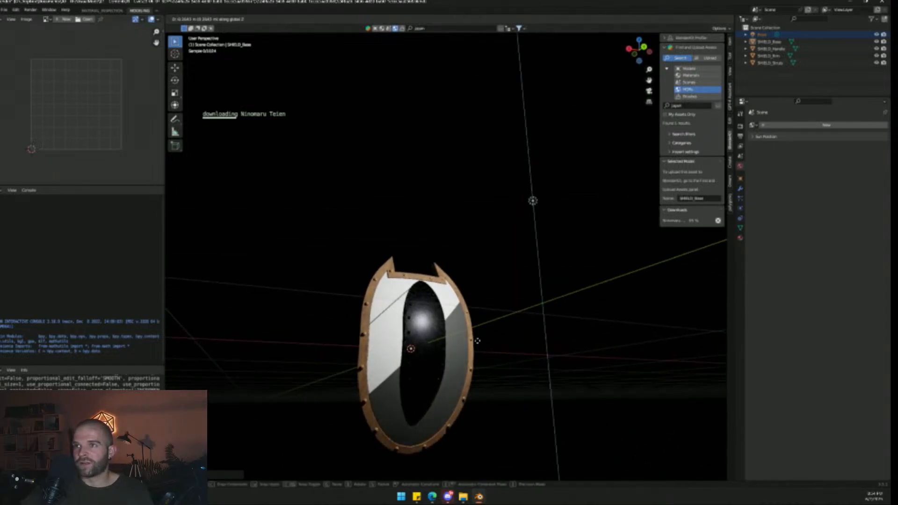
key("z")
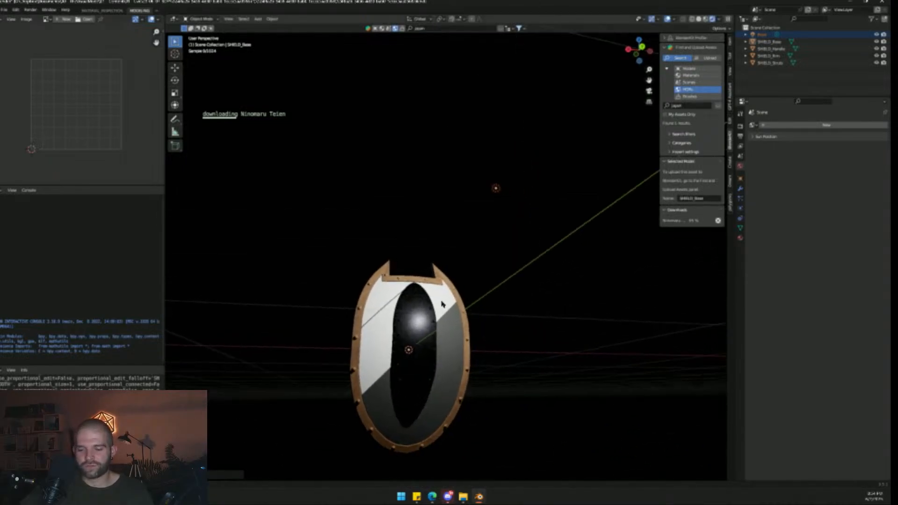
left_click(344, 464)
middle_click_drag(307, 287, 357, 305)
- Reposition the point light freely from side and front views so it sits above and in front of the shield
key("g")
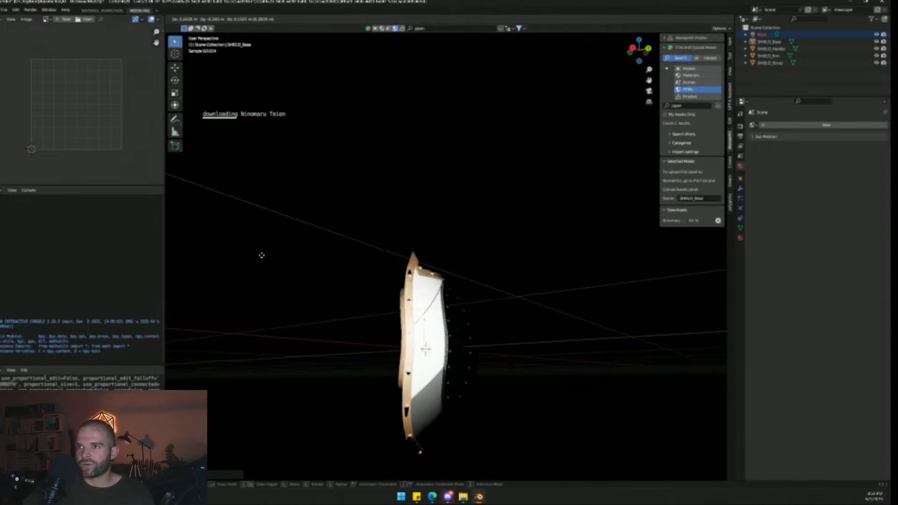
left_click(419, 234)
middle_click_drag(419, 234, 505, 220)
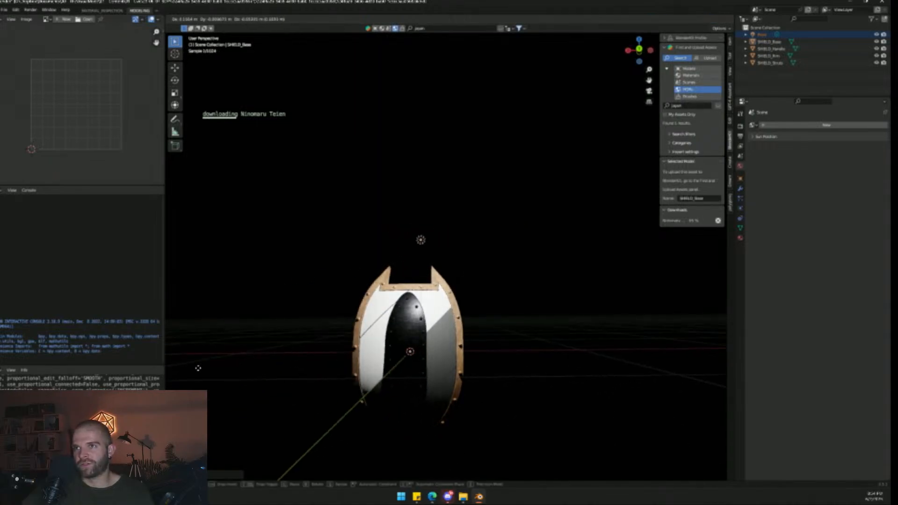
key("g")
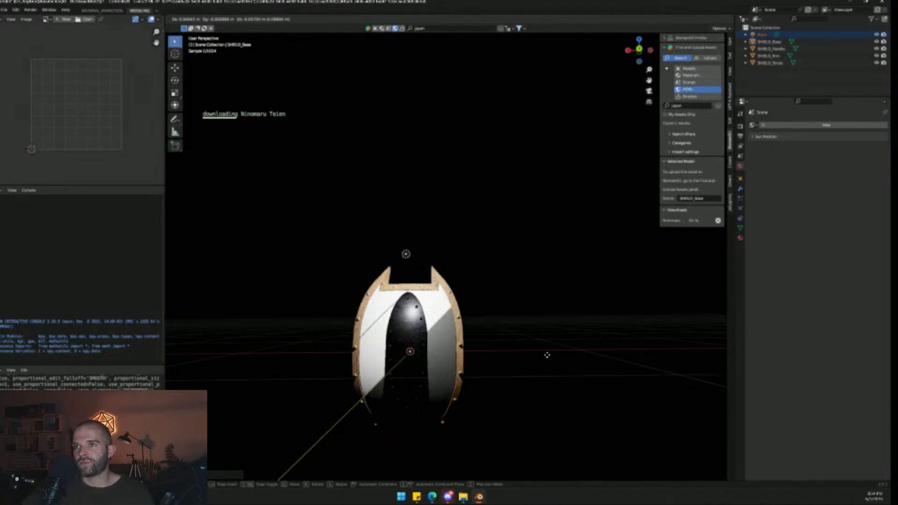
left_click(434, 335)
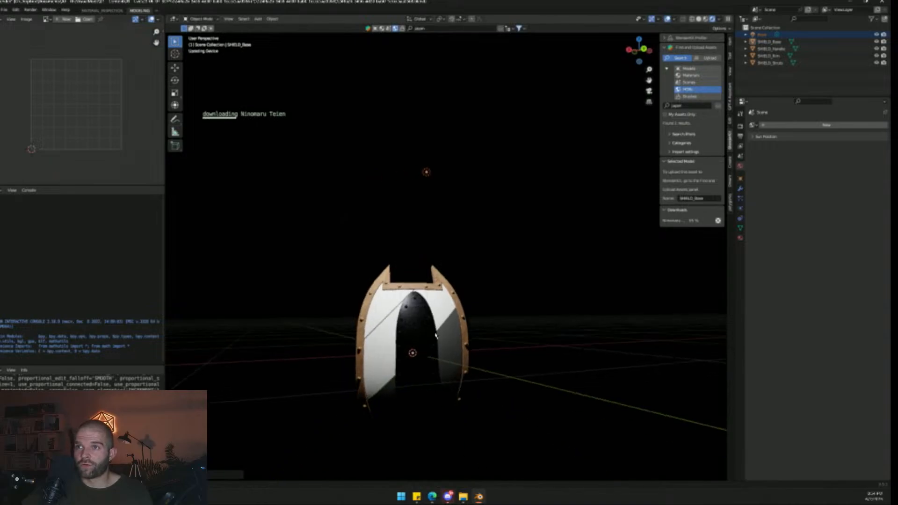
middle_click_drag(434, 335, 619, 407)
key("g")
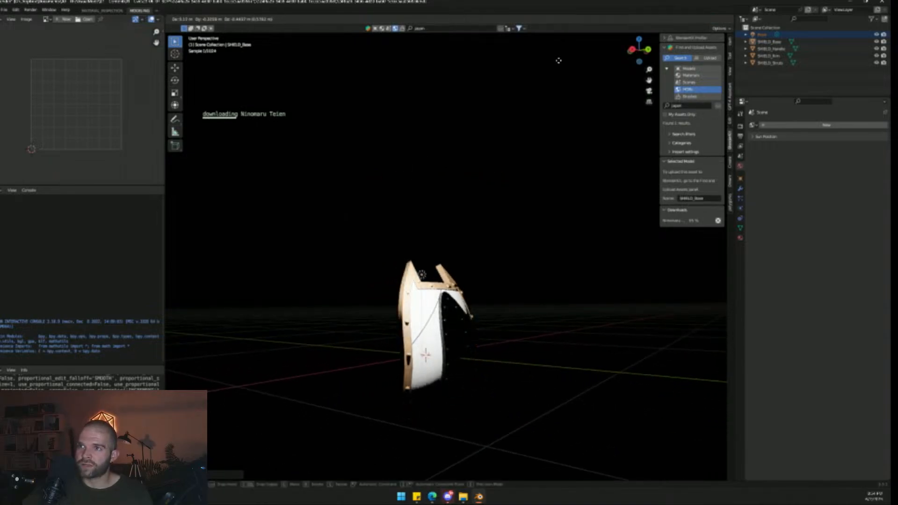
left_click(693, 434)
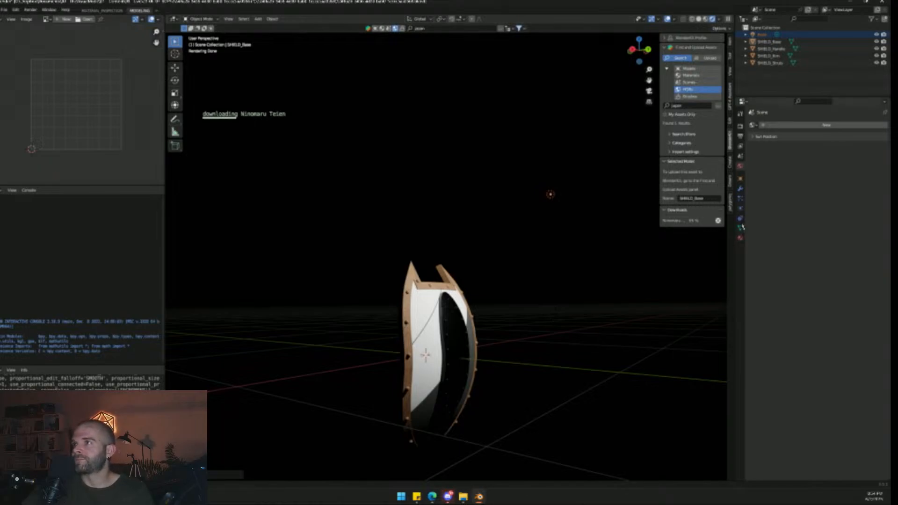
- Change the point light's type to Area
left_click(552, 195)
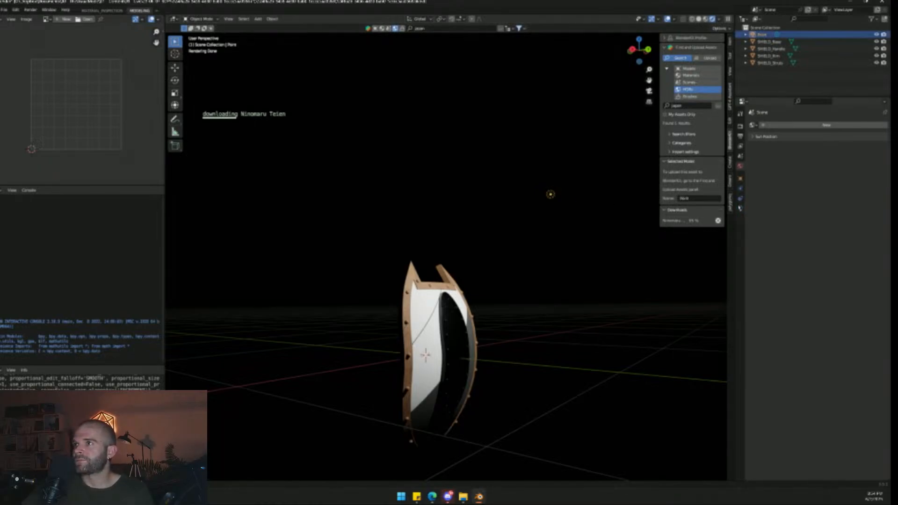
left_click(740, 209)
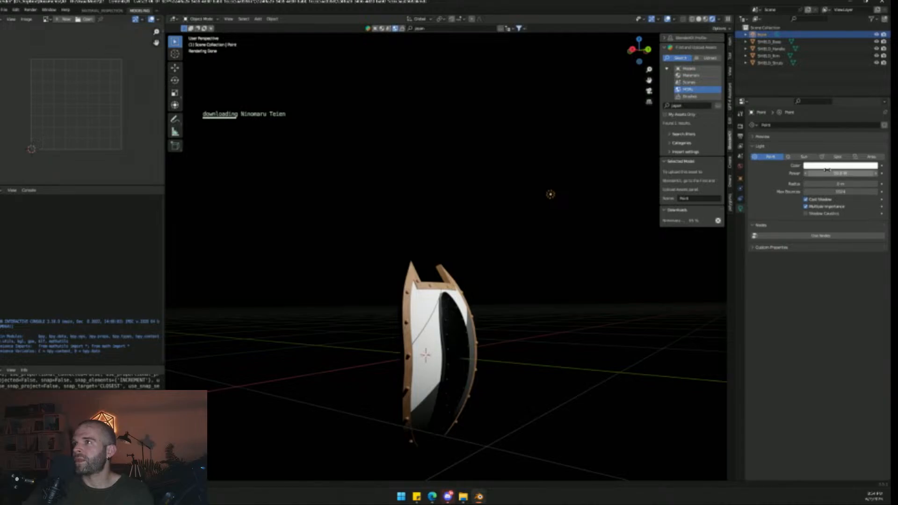
left_click(871, 157)
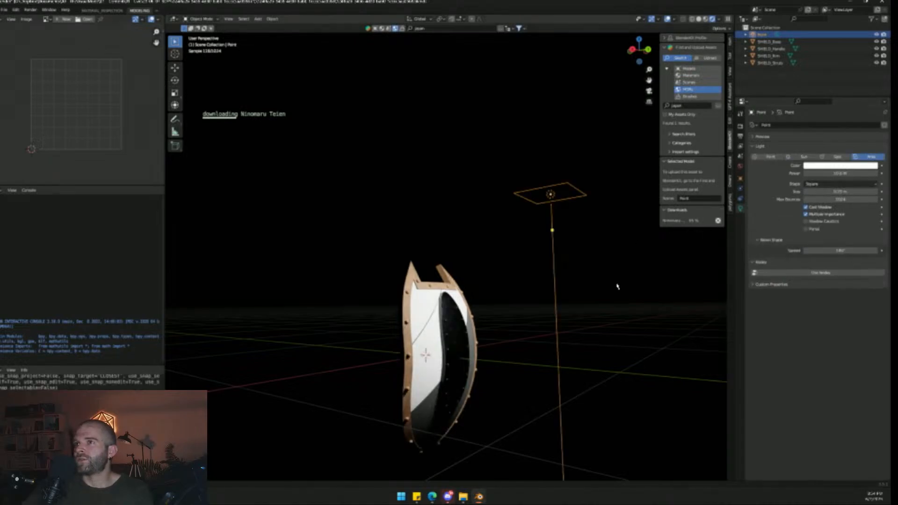
- Rotate the area light to aim it at the shield and shift its position between rotations
middle_click_drag(614, 299, 489, 341)
key("r")
left_click(631, 289)
key("g")
left_click(477, 251)
key("r")
left_click(535, 310)
- Move the area light high up and off to one side of the shield and check the lighting from several angles
key("g")
left_click(497, 294)
middle_click_drag(377, 358, 416, 351)
key("g")
left_click(509, 345)
middle_click_drag(528, 353, 508, 344)
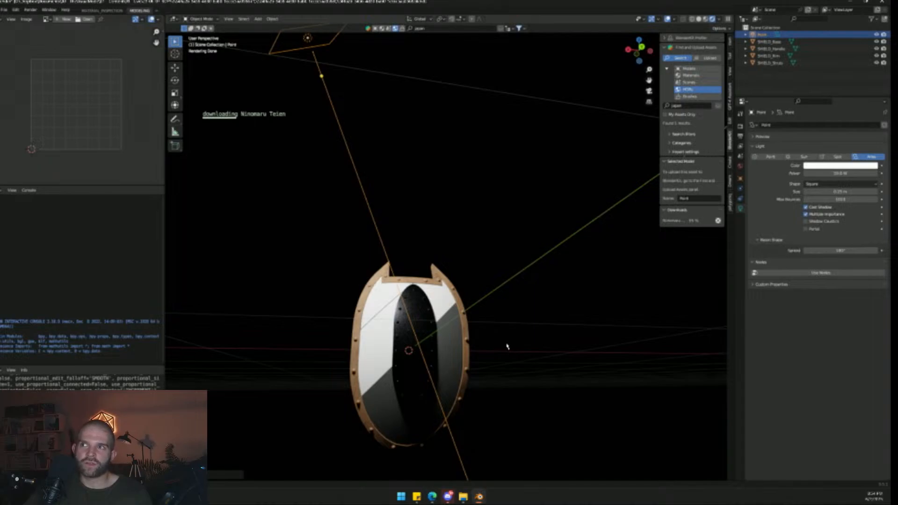
scroll(491, 317, "down", 2)
middle_click_drag(415, 338, 487, 372)
middle_click_drag(655, 378, 431, 331)
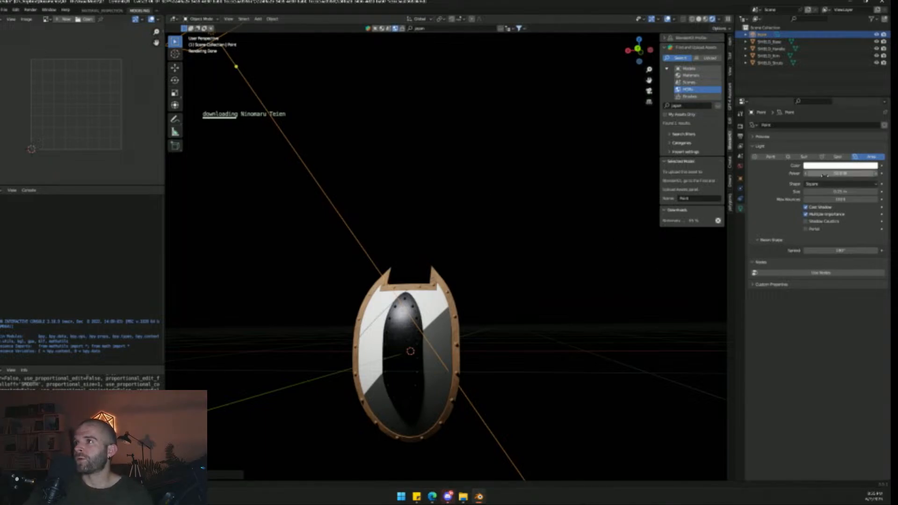
- Raise the area light's power to a little over 200 W and check the shield's shading from several angles and close up
left_click_drag(823, 175, 851, 175)
middle_click_drag(456, 271, 428, 303)
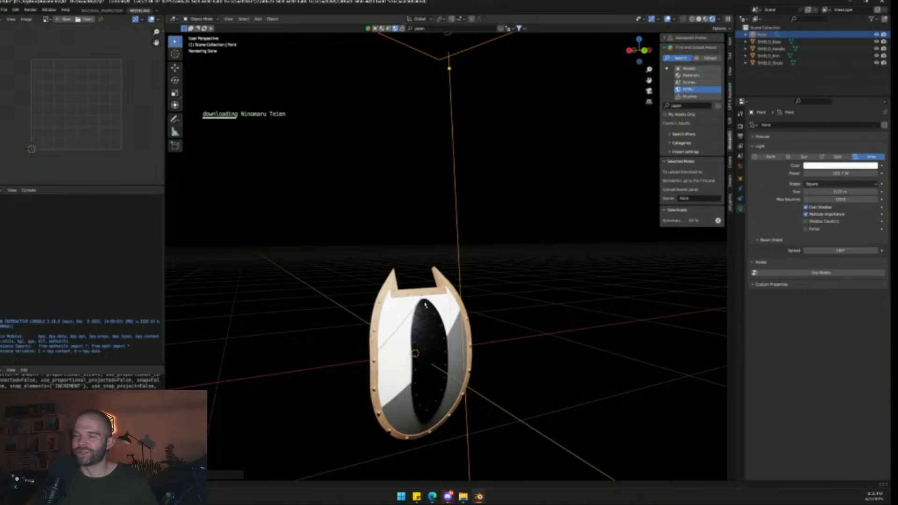
middle_click_drag(430, 289, 459, 314)
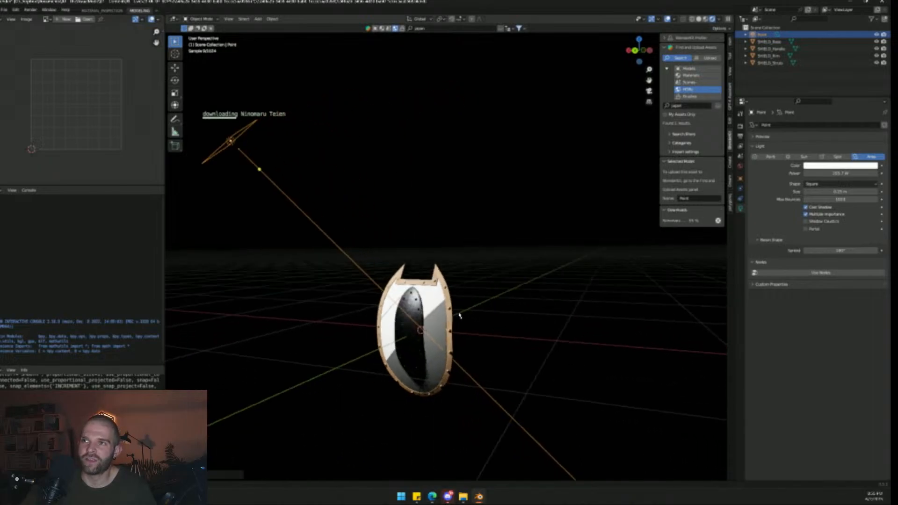
middle_click_drag(446, 357, 416, 349)
scroll(421, 346, "up", 3)
scroll(415, 348, "up", 3)
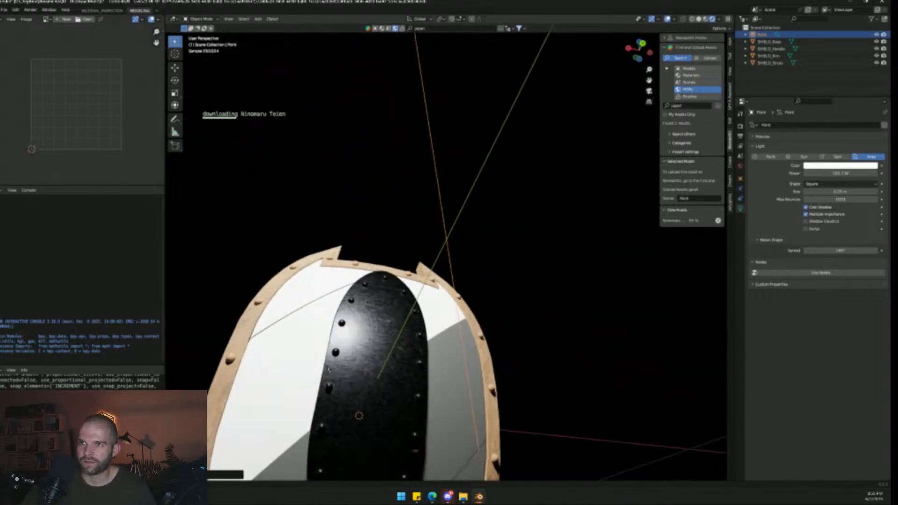
middle_click_drag(318, 366, 470, 348)
scroll(333, 371, "down", 3)
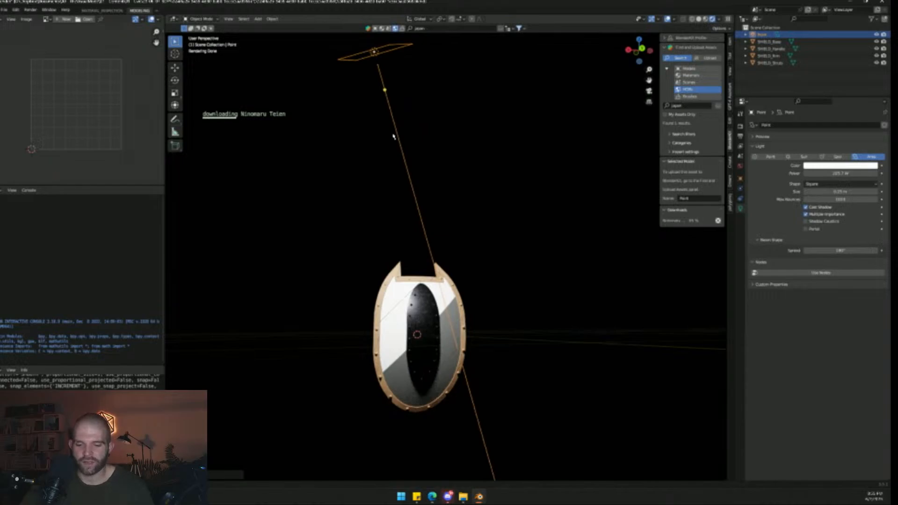
- Rotate the area light so it sits lower and more directly in front of the shield, and check the lighting from the side and front
key("r")
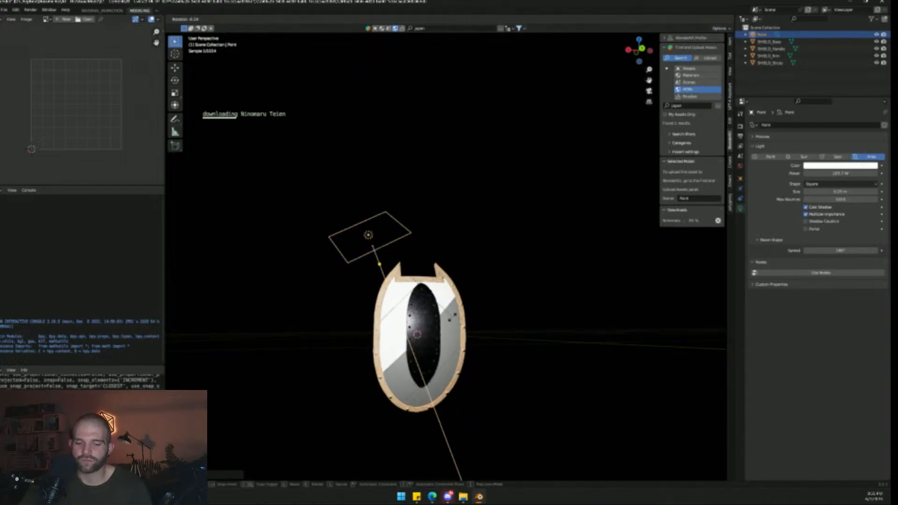
left_click(462, 345)
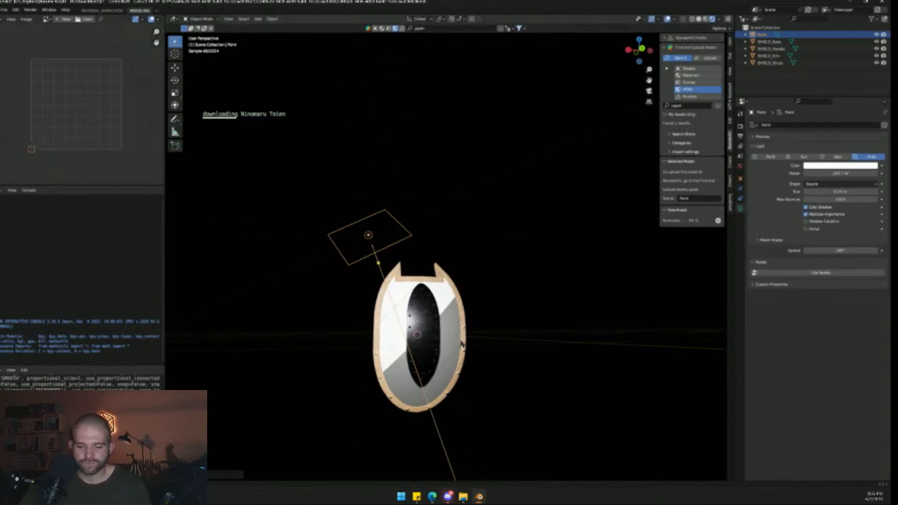
middle_click_drag(462, 345, 408, 258)
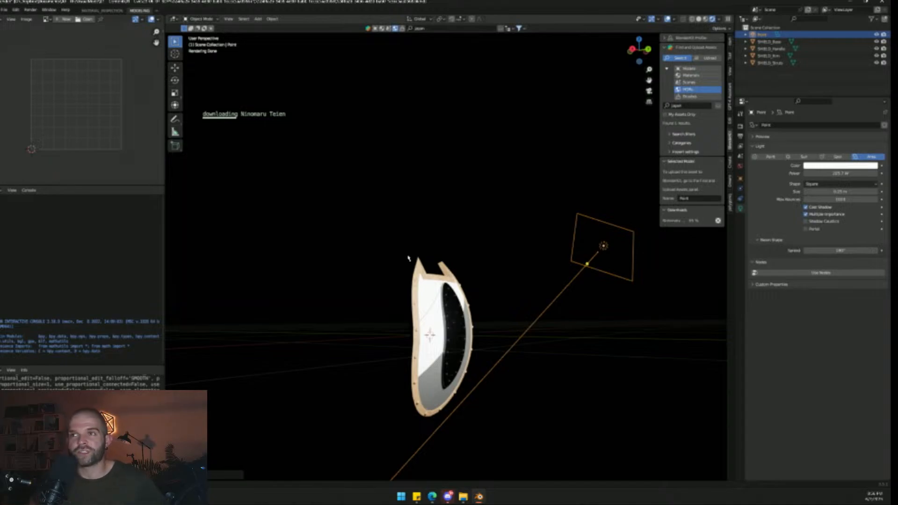
middle_click_drag(408, 257, 426, 351)
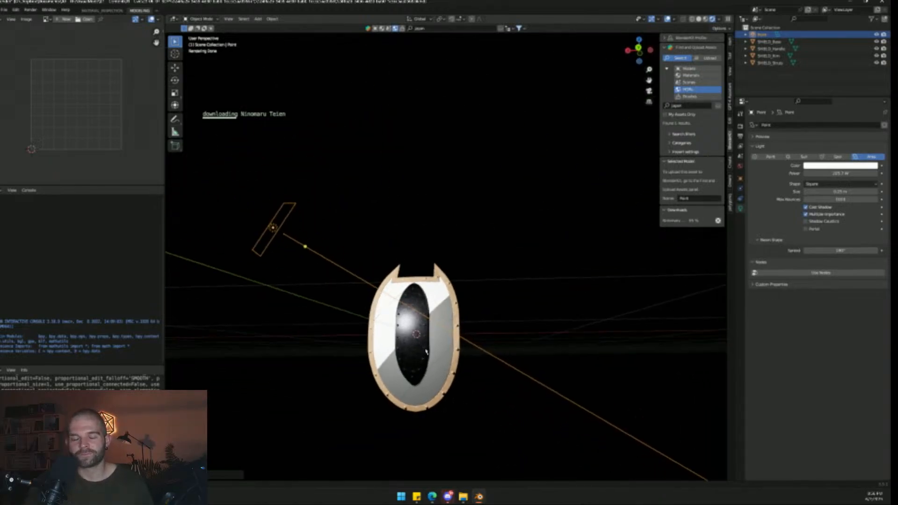